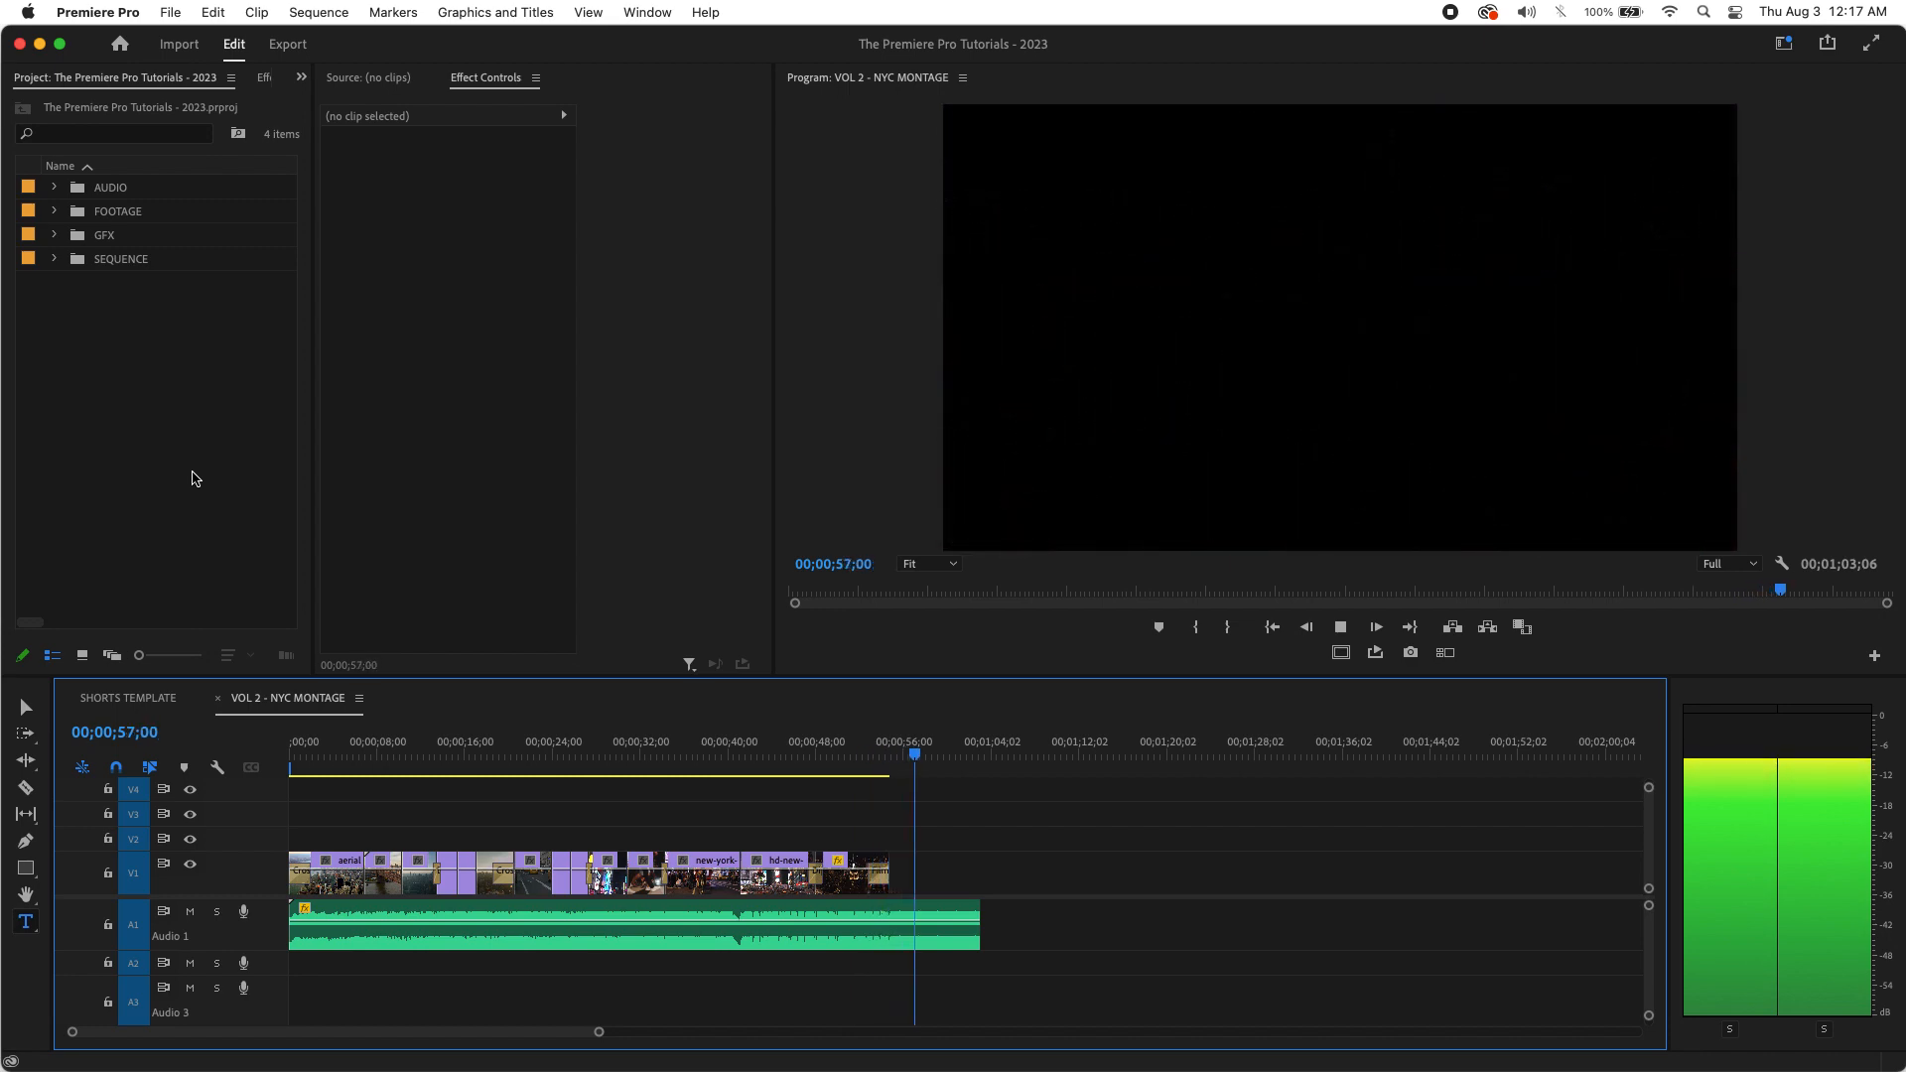
# Step: Stop playback and add a horizontal text layer at the start of the VOL 2 - NYC MONTAGE sequence using Essential Graphics
pyautogui.press('space')
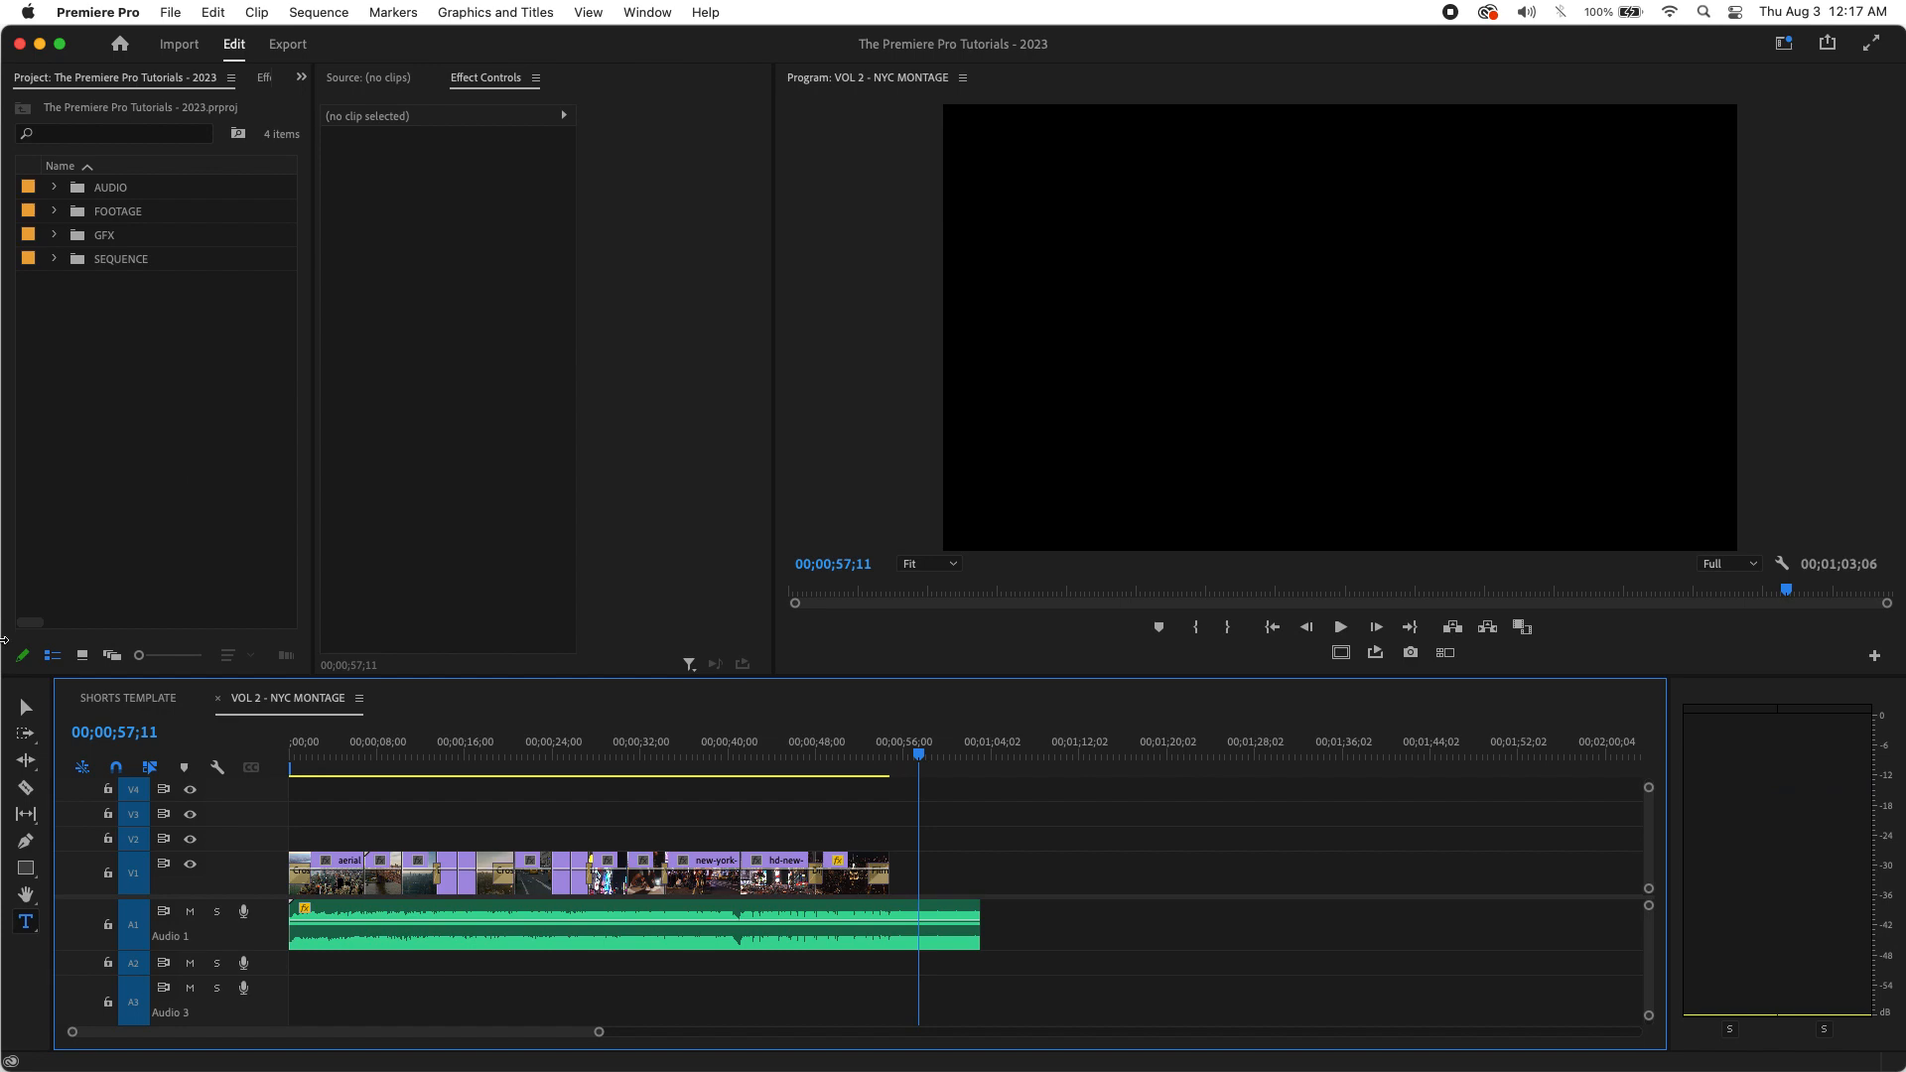
pyautogui.moveTo(935, 751); pyautogui.dragTo(171, 797)
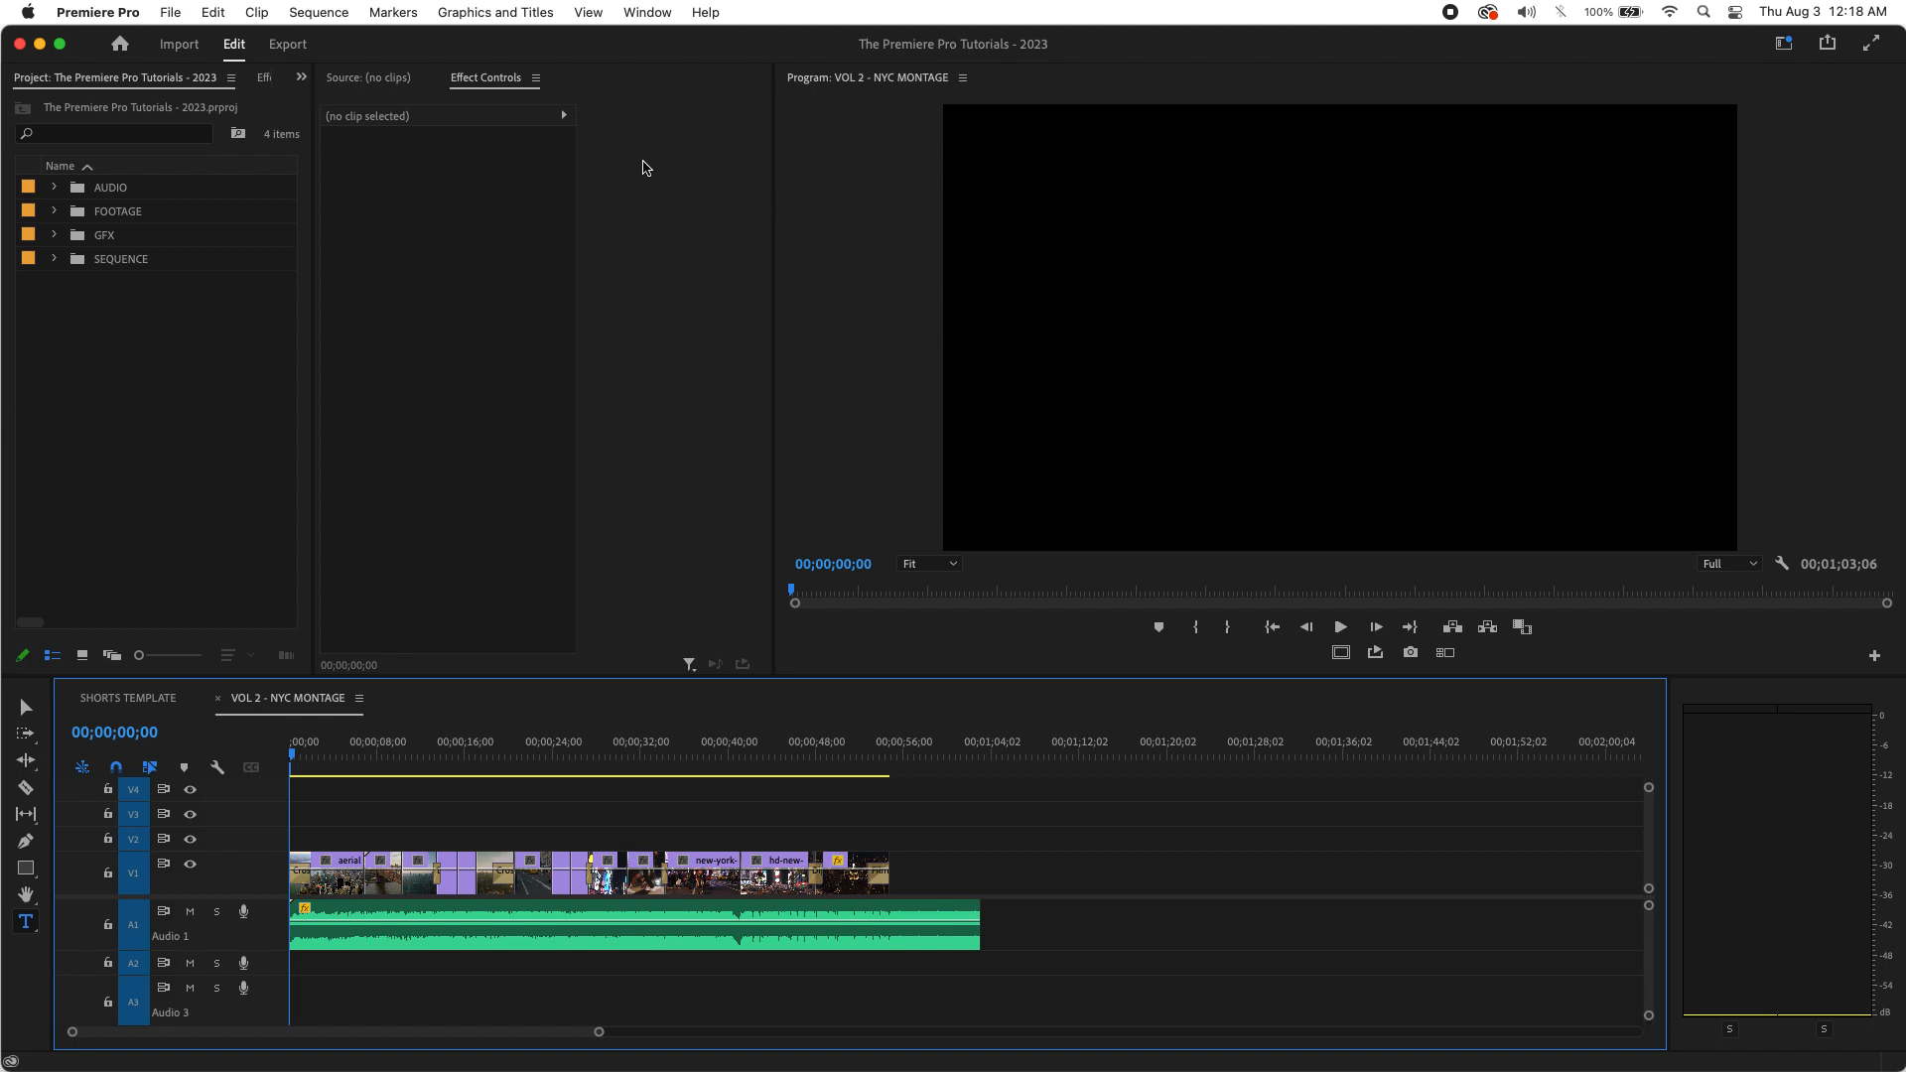
pyautogui.click(667, 12)
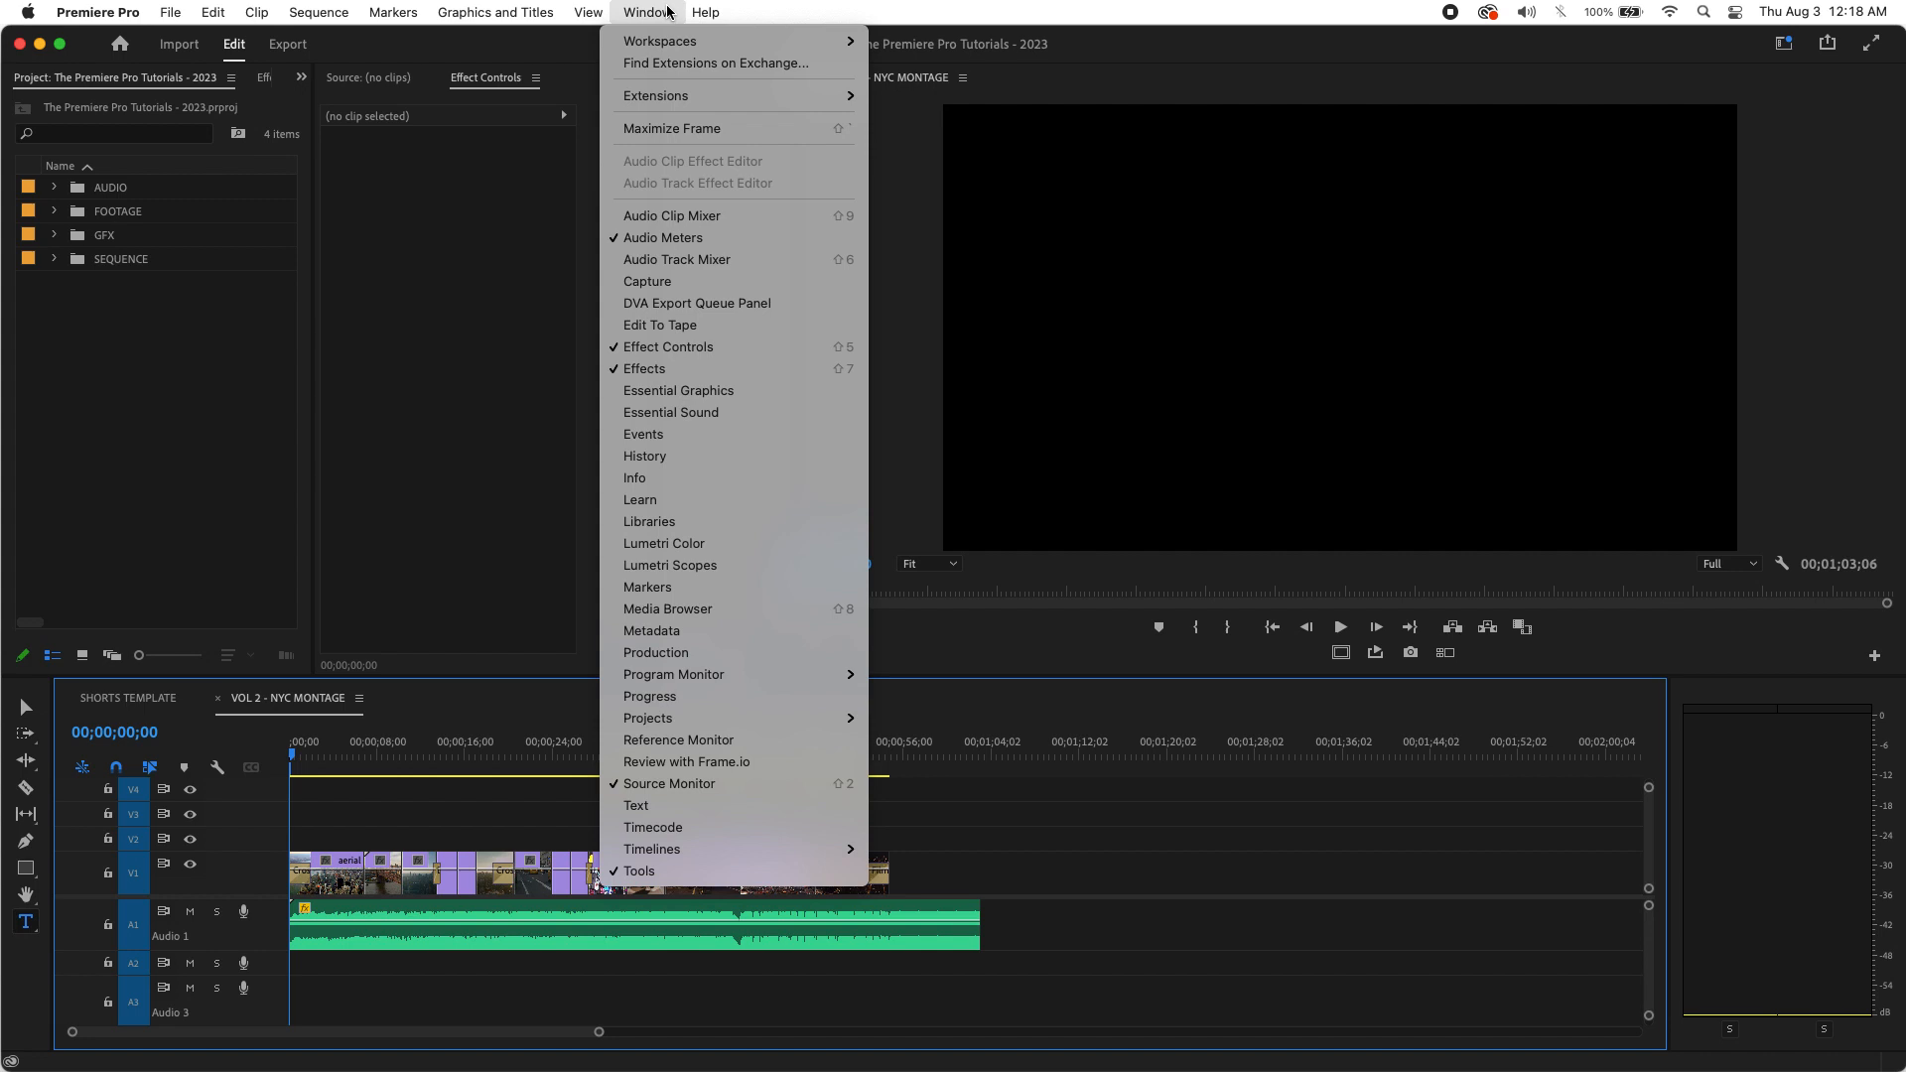
pyautogui.click(763, 10)
pyautogui.click(647, 12)
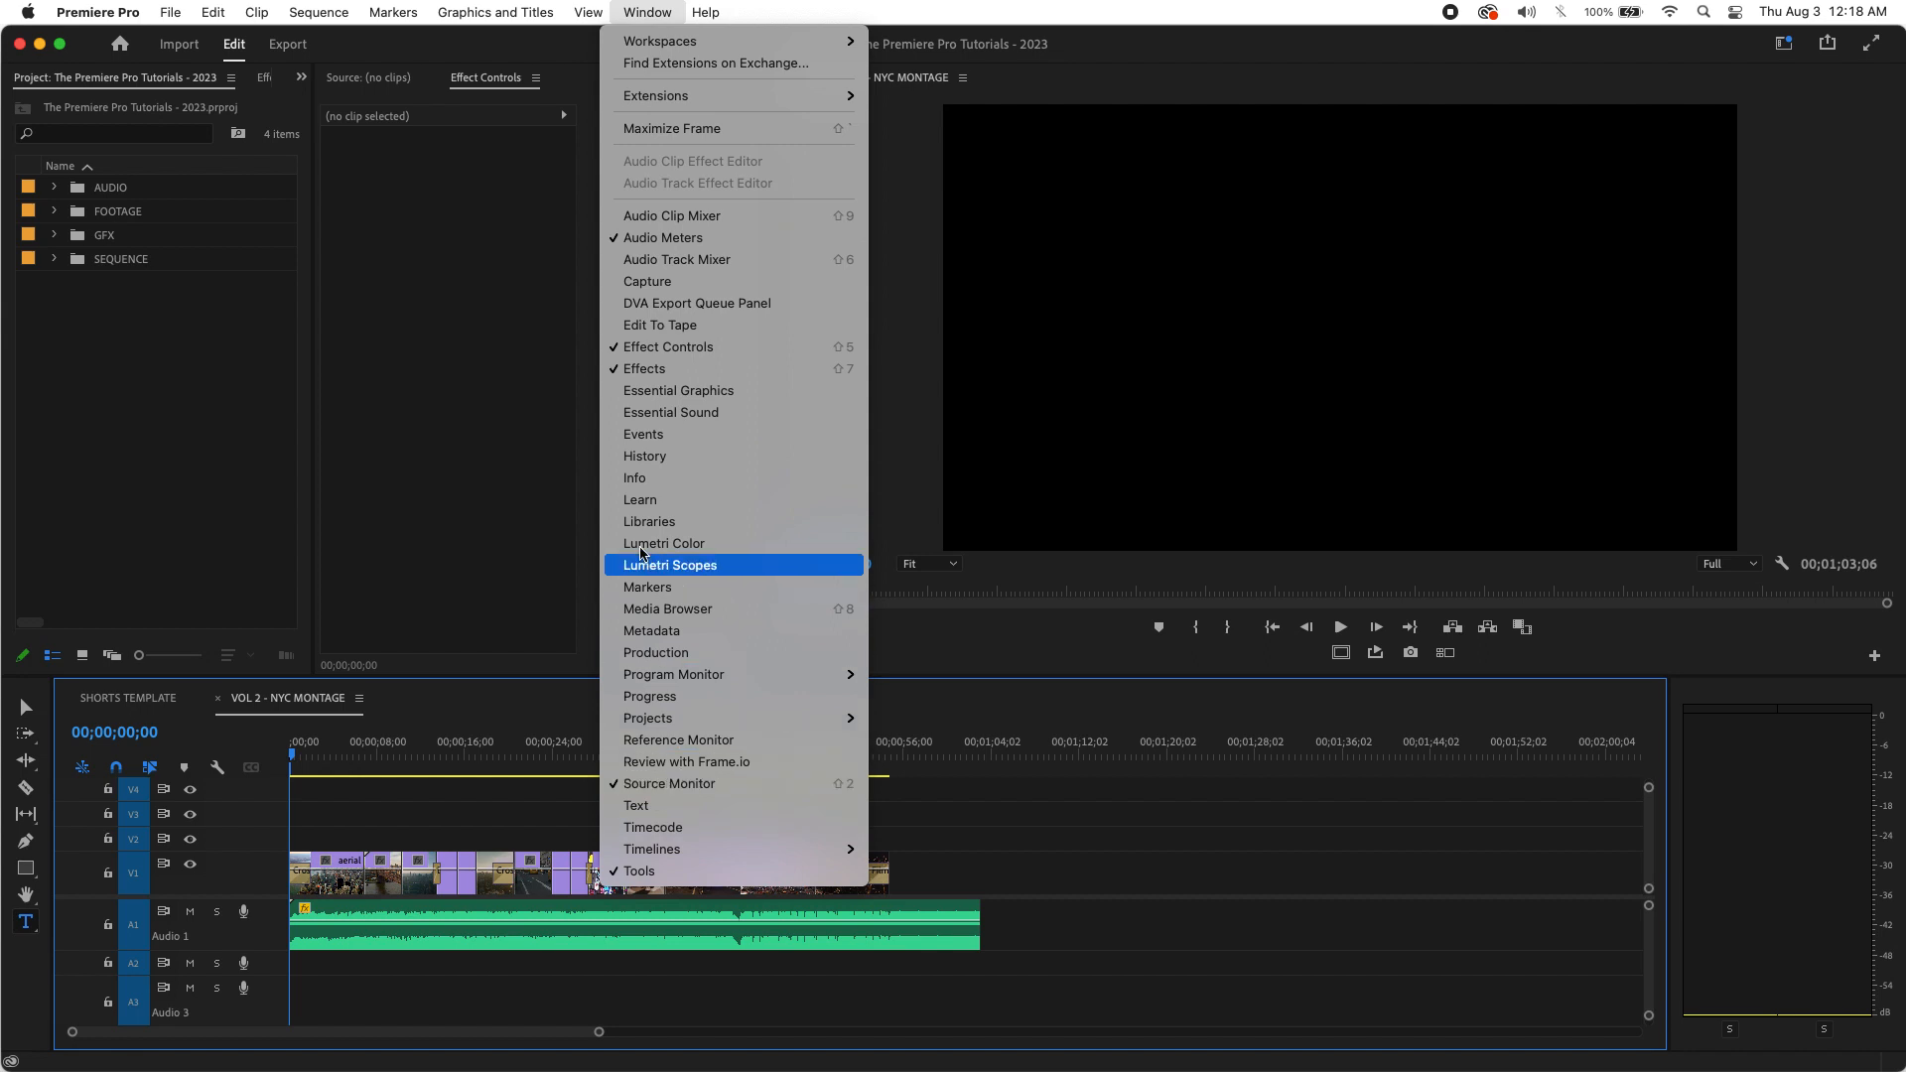
pyautogui.click(741, 396)
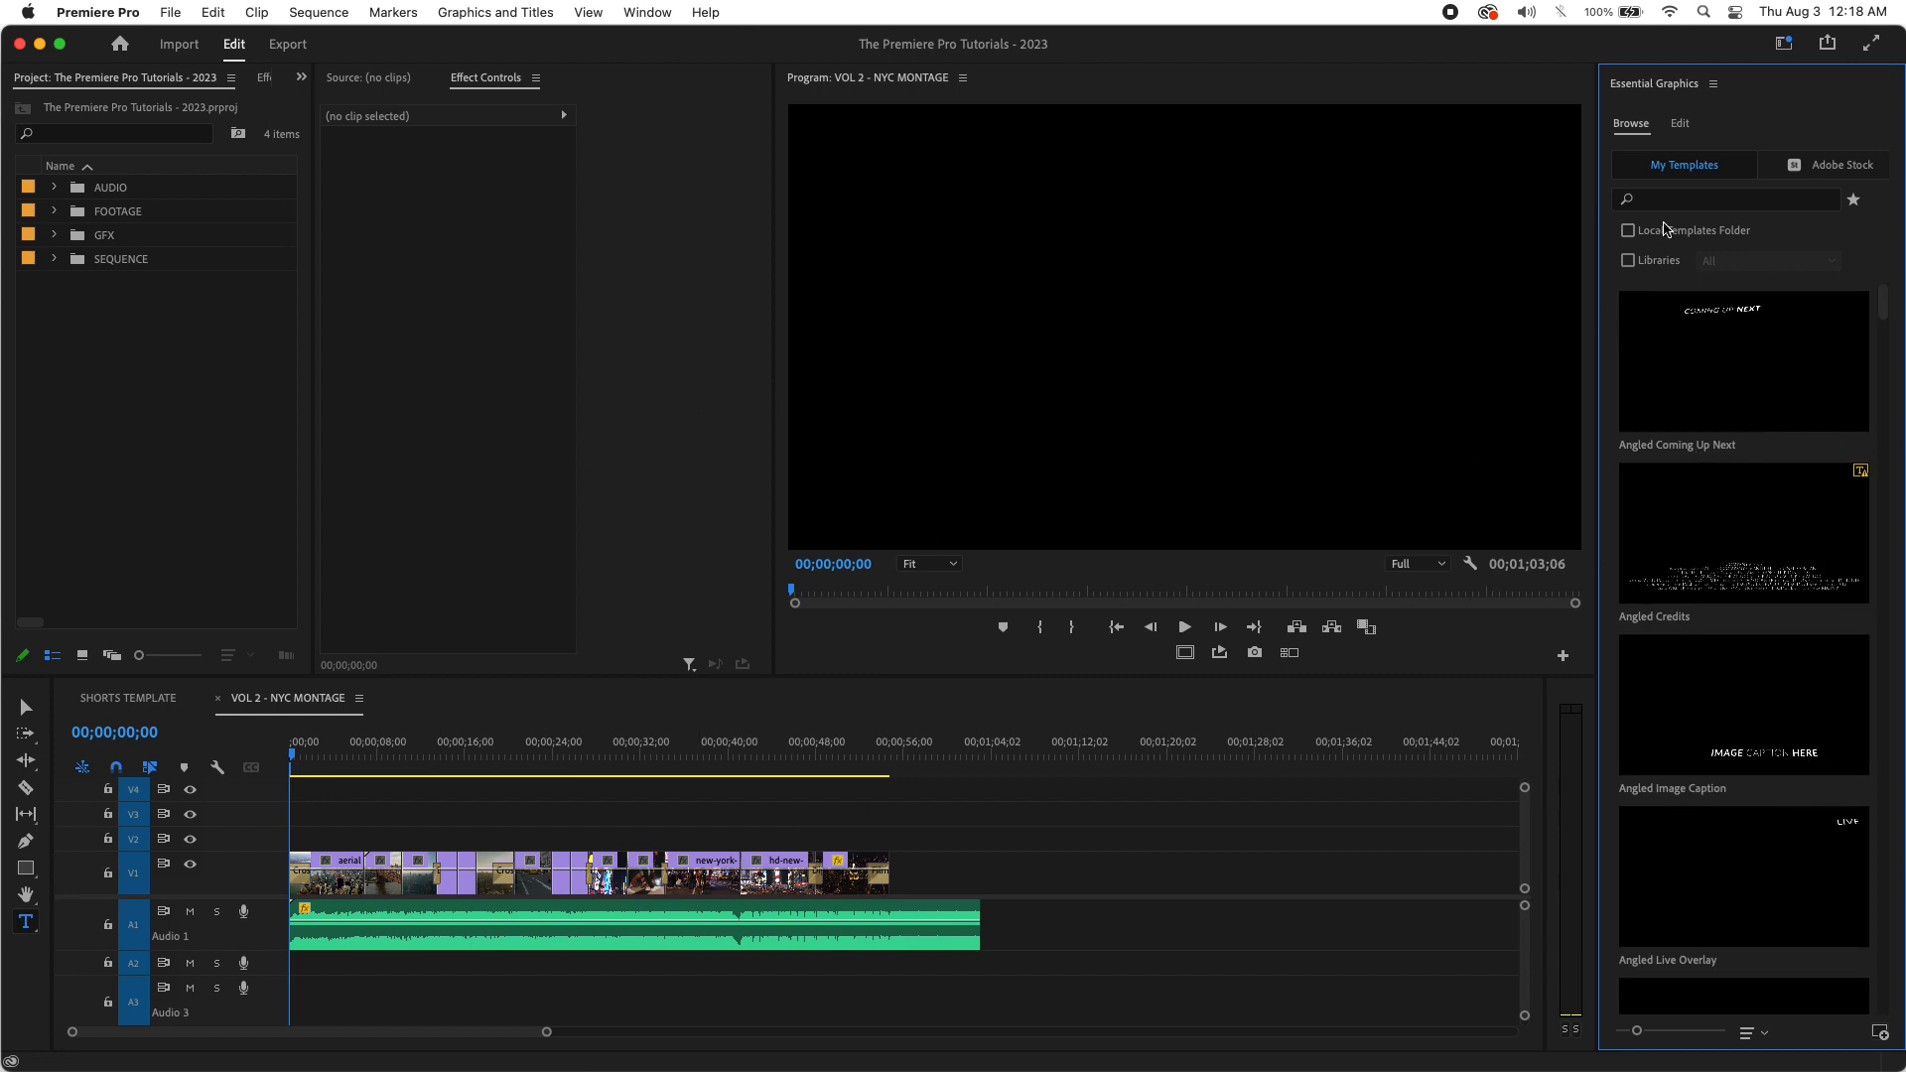
pyautogui.click(1681, 124)
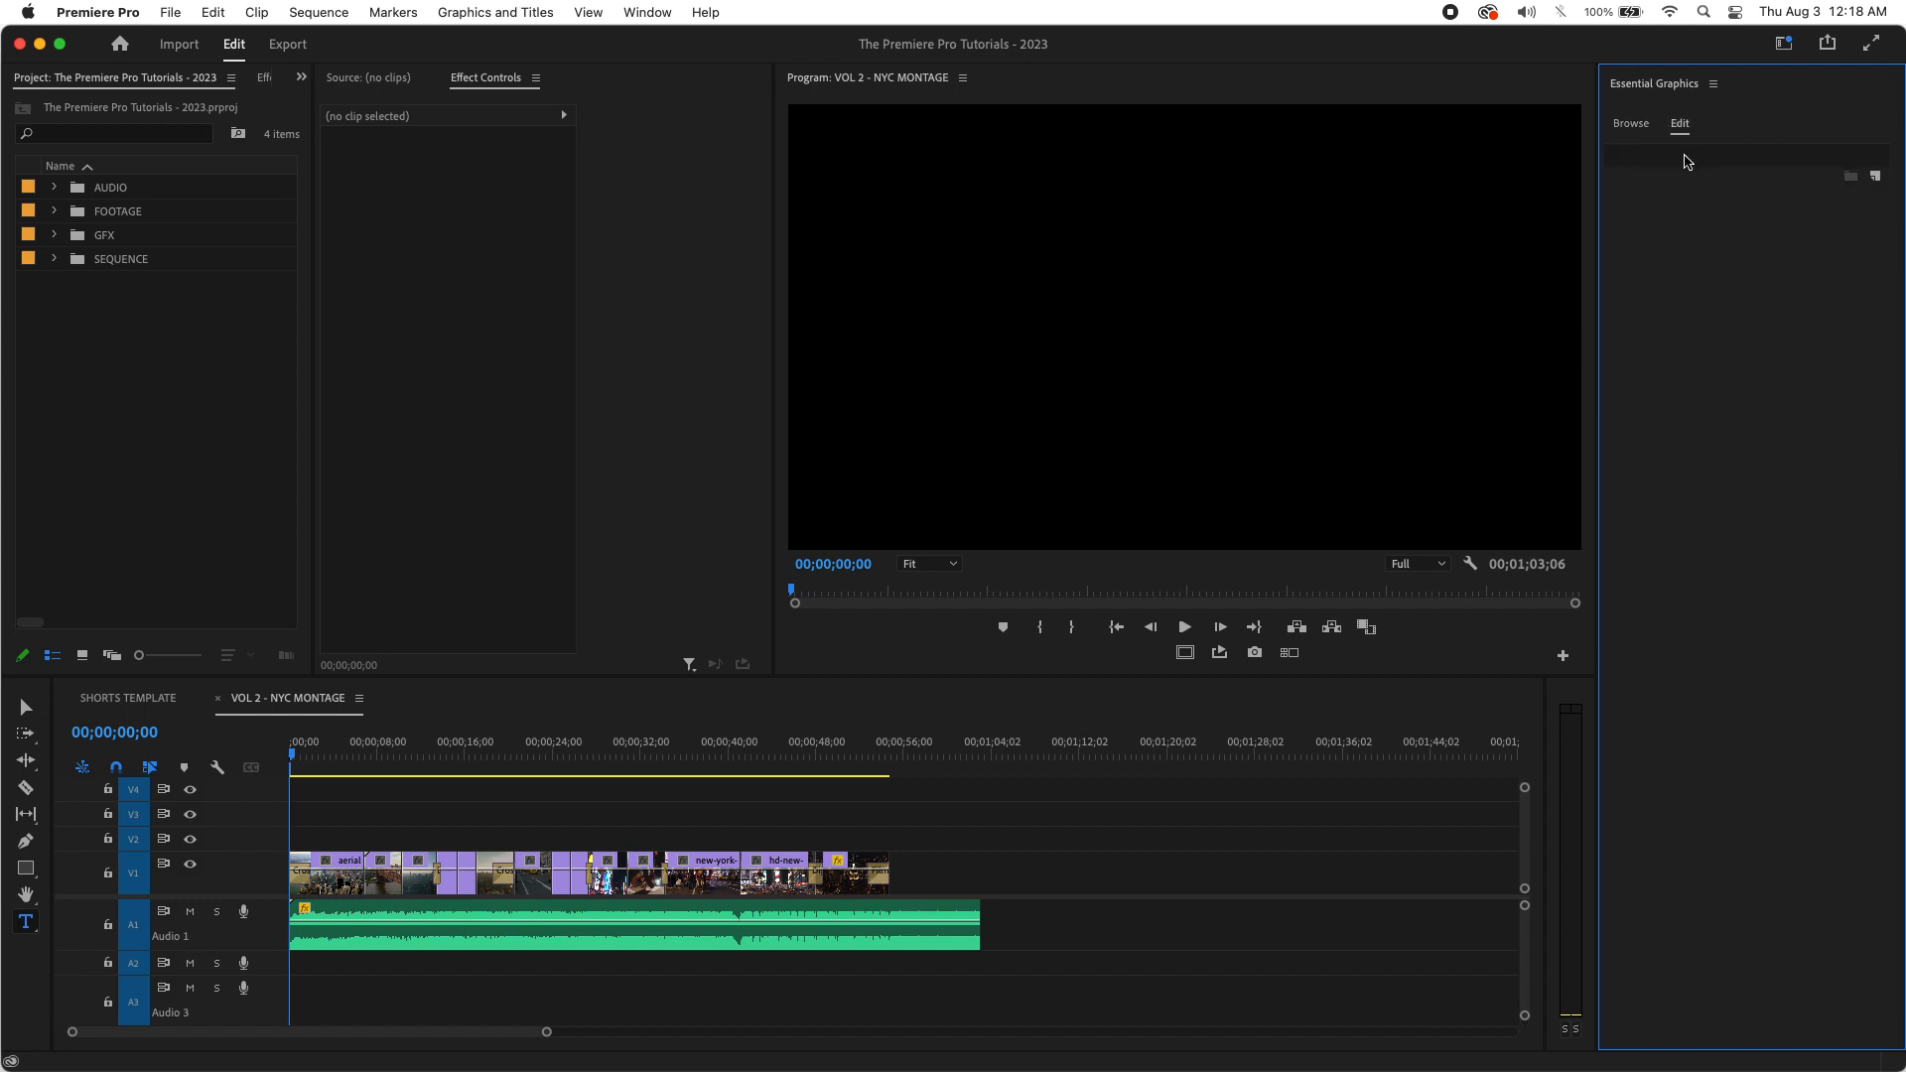
pyautogui.click(1876, 178)
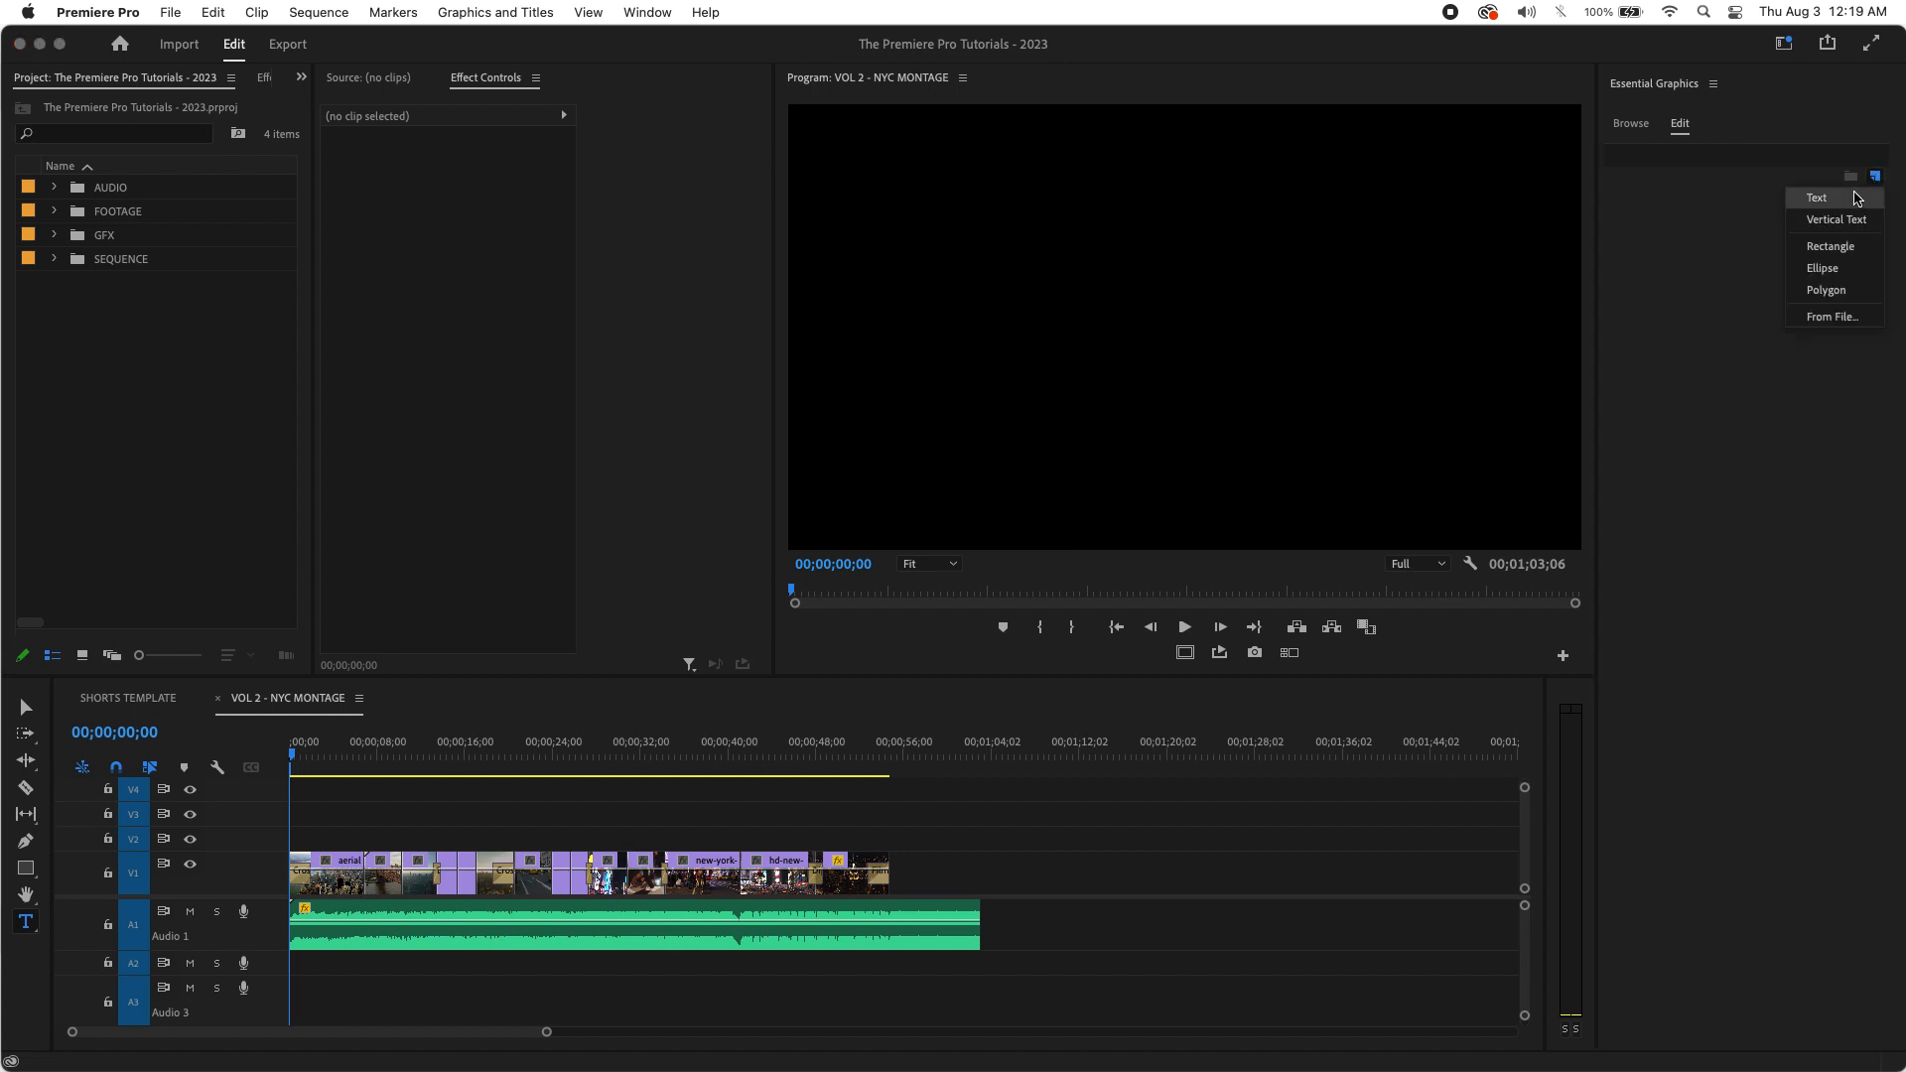
pyautogui.click(1853, 200)
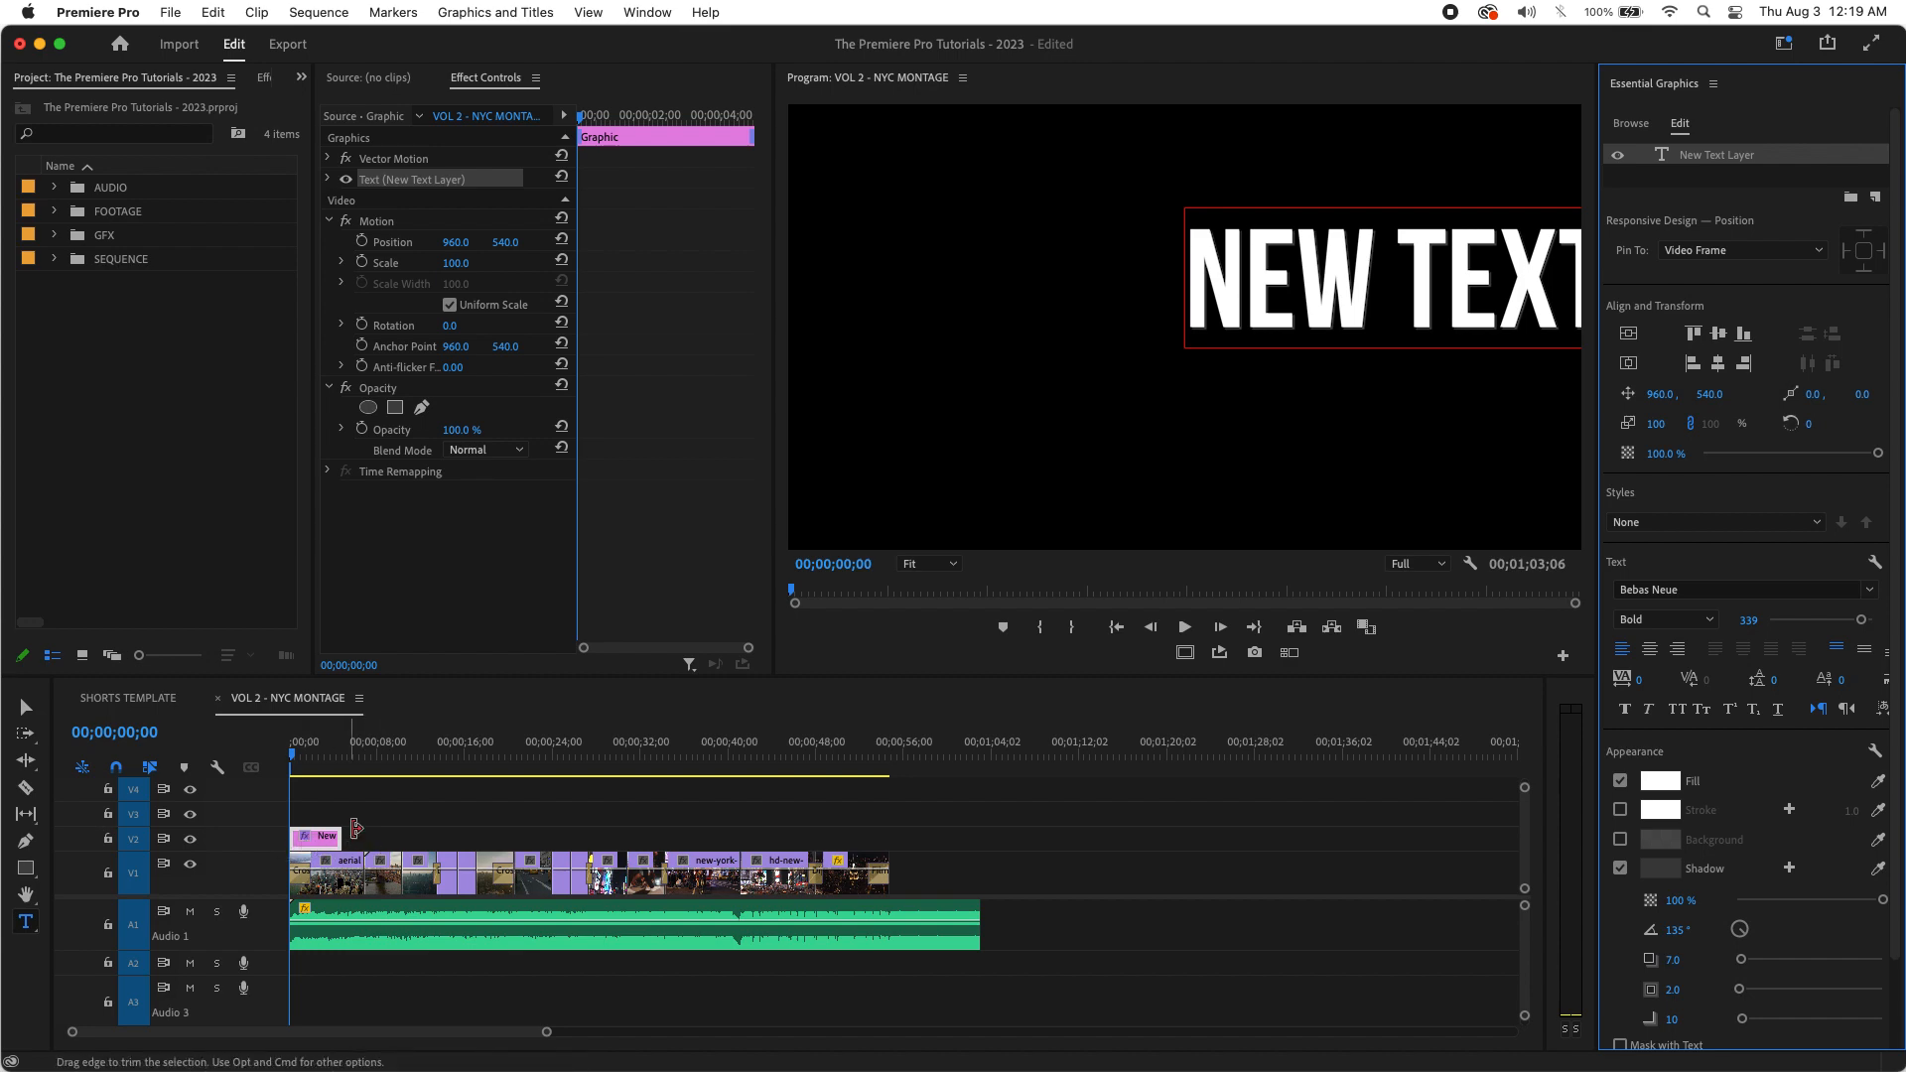
# Step: At 00;00;01;27, center-align the new layer's text and turn on the safe margins in the program preview
pyautogui.moveTo(307, 752); pyautogui.dragTo(311, 754)
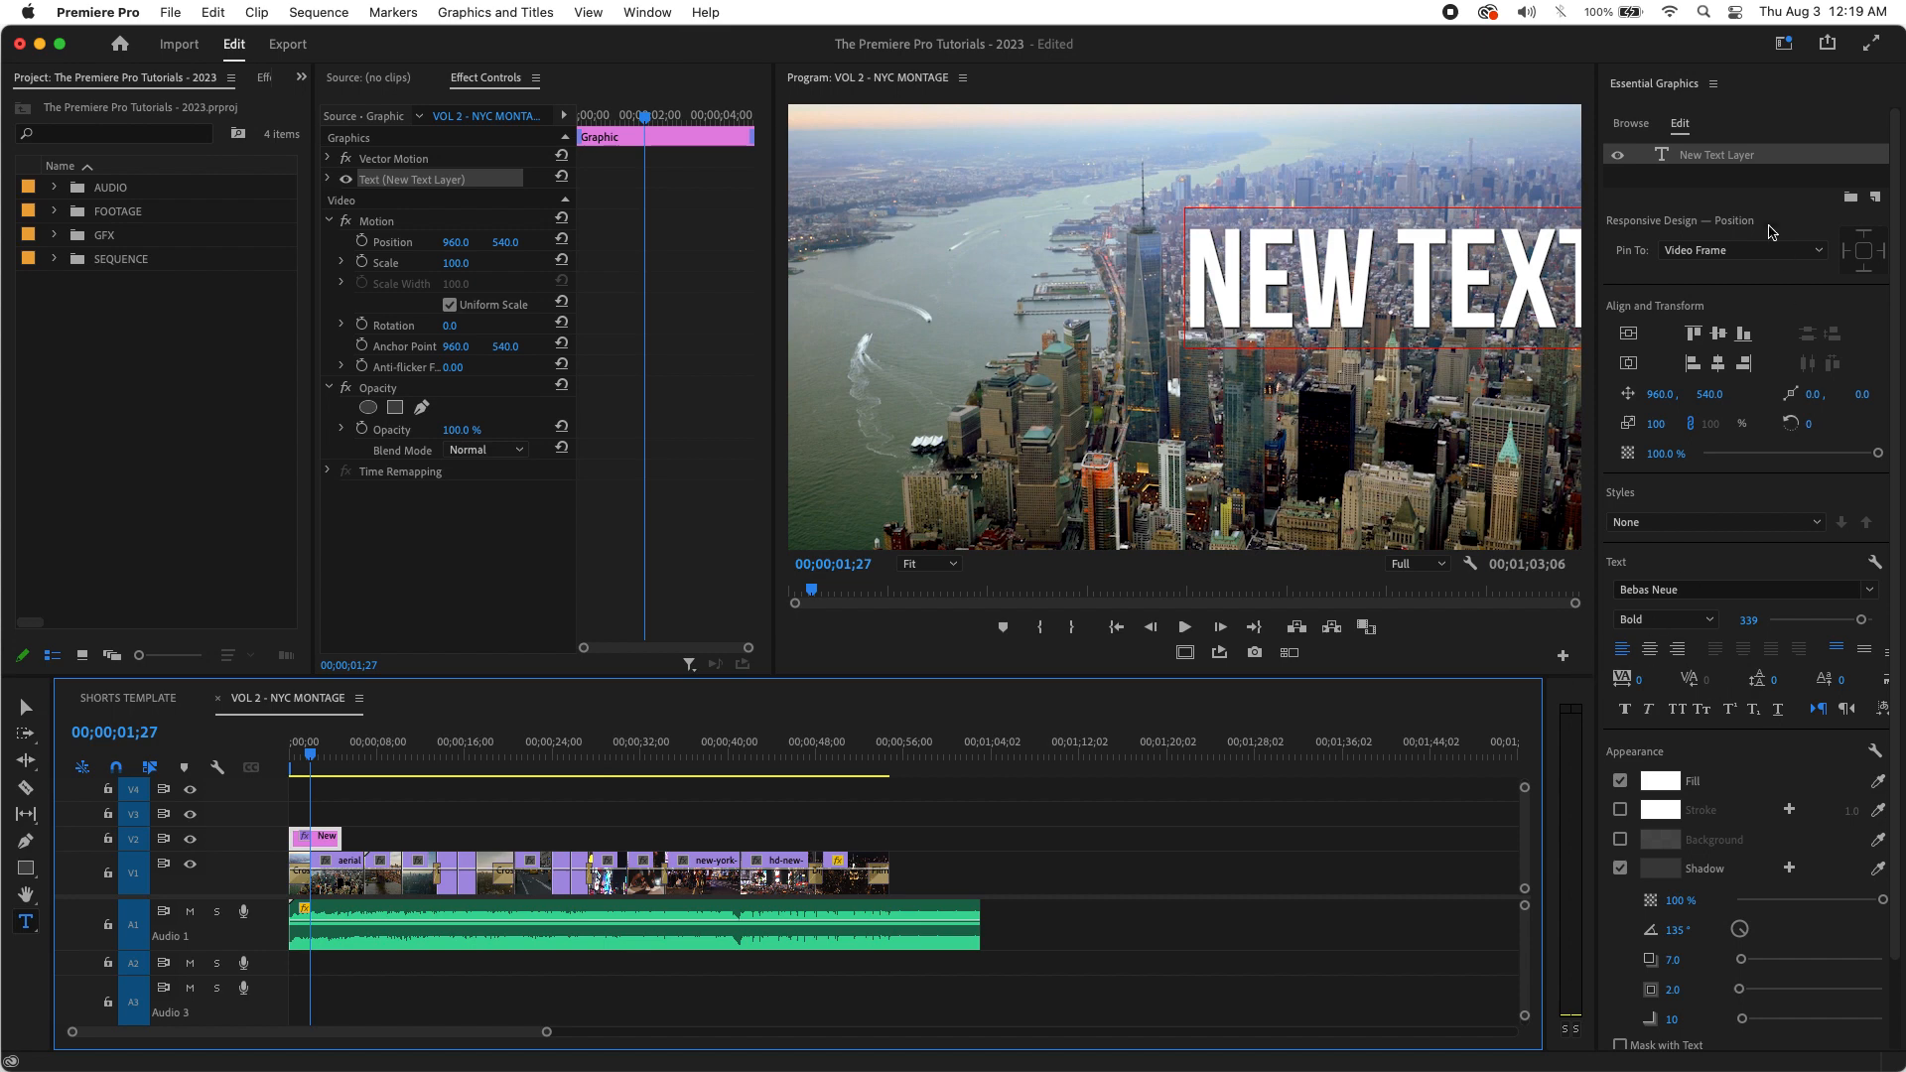
pyautogui.doubleClick(1658, 162)
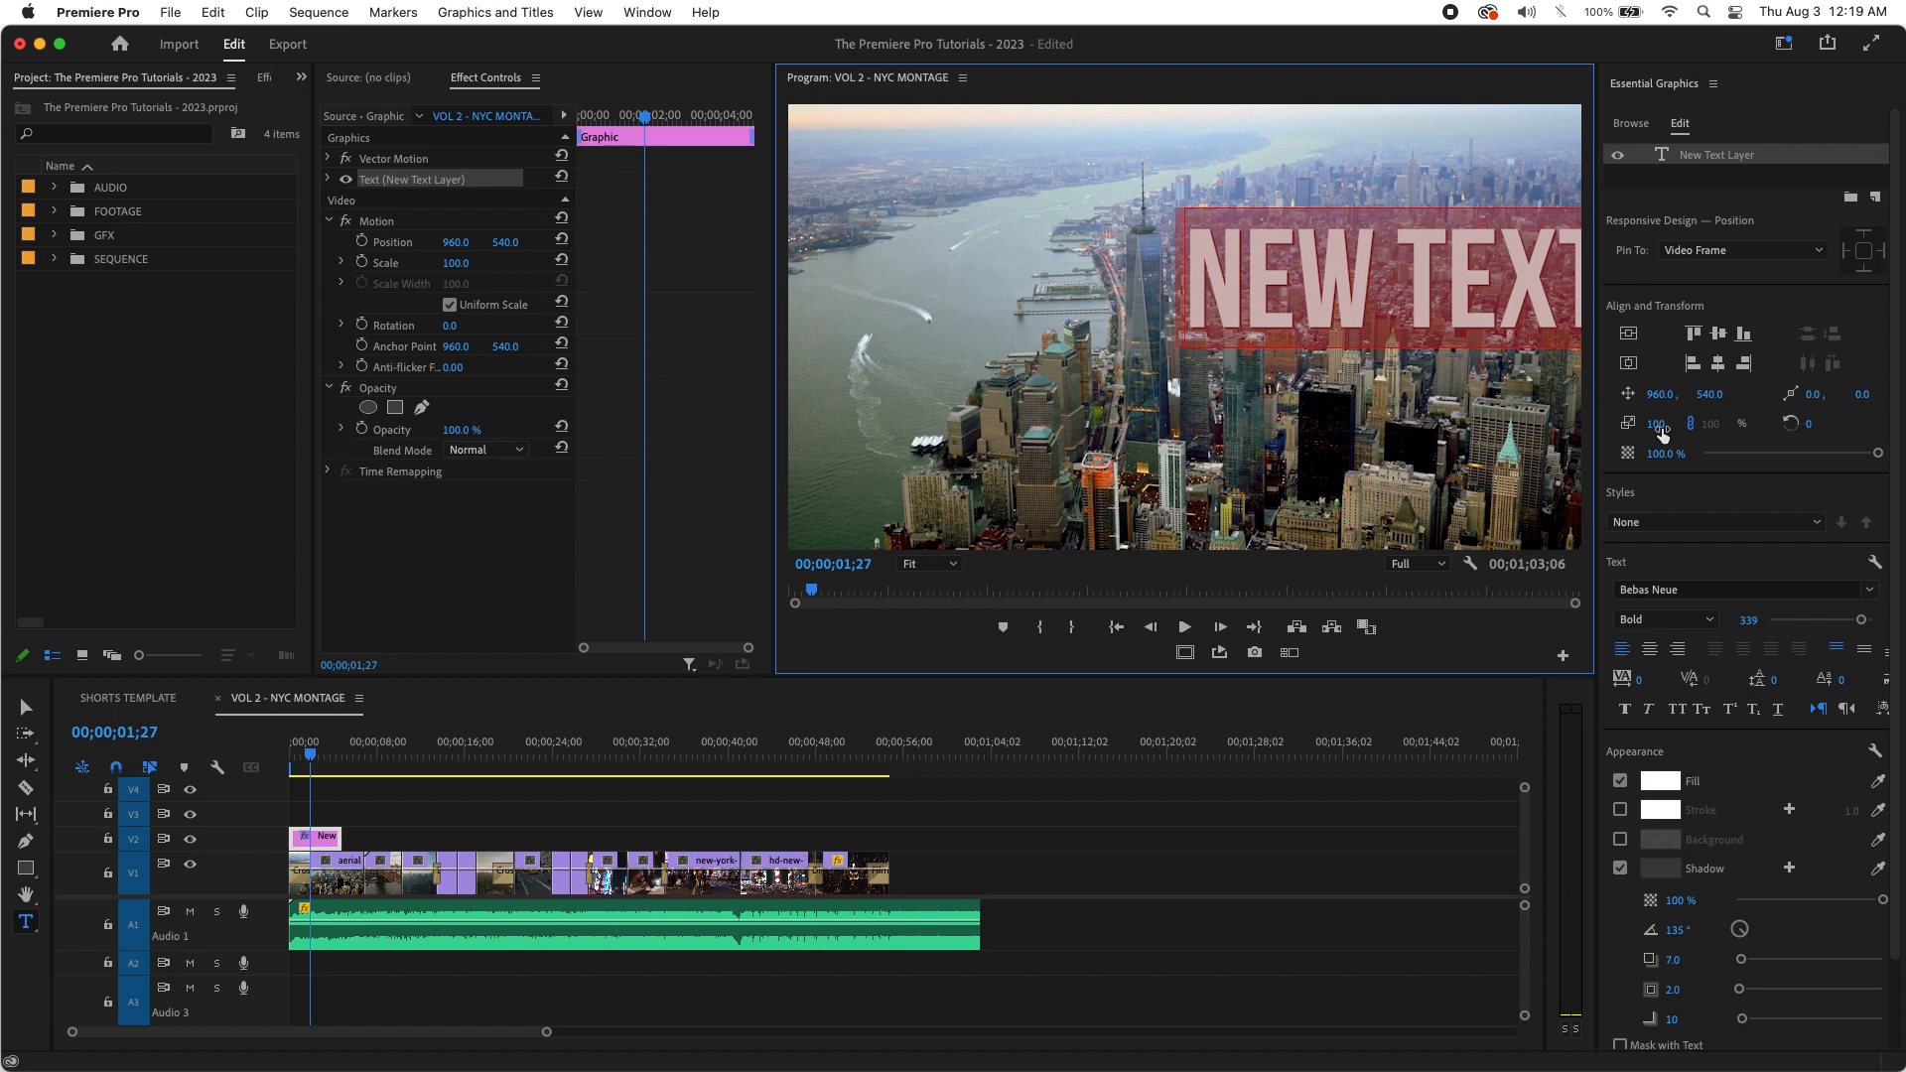
pyautogui.click(1652, 652)
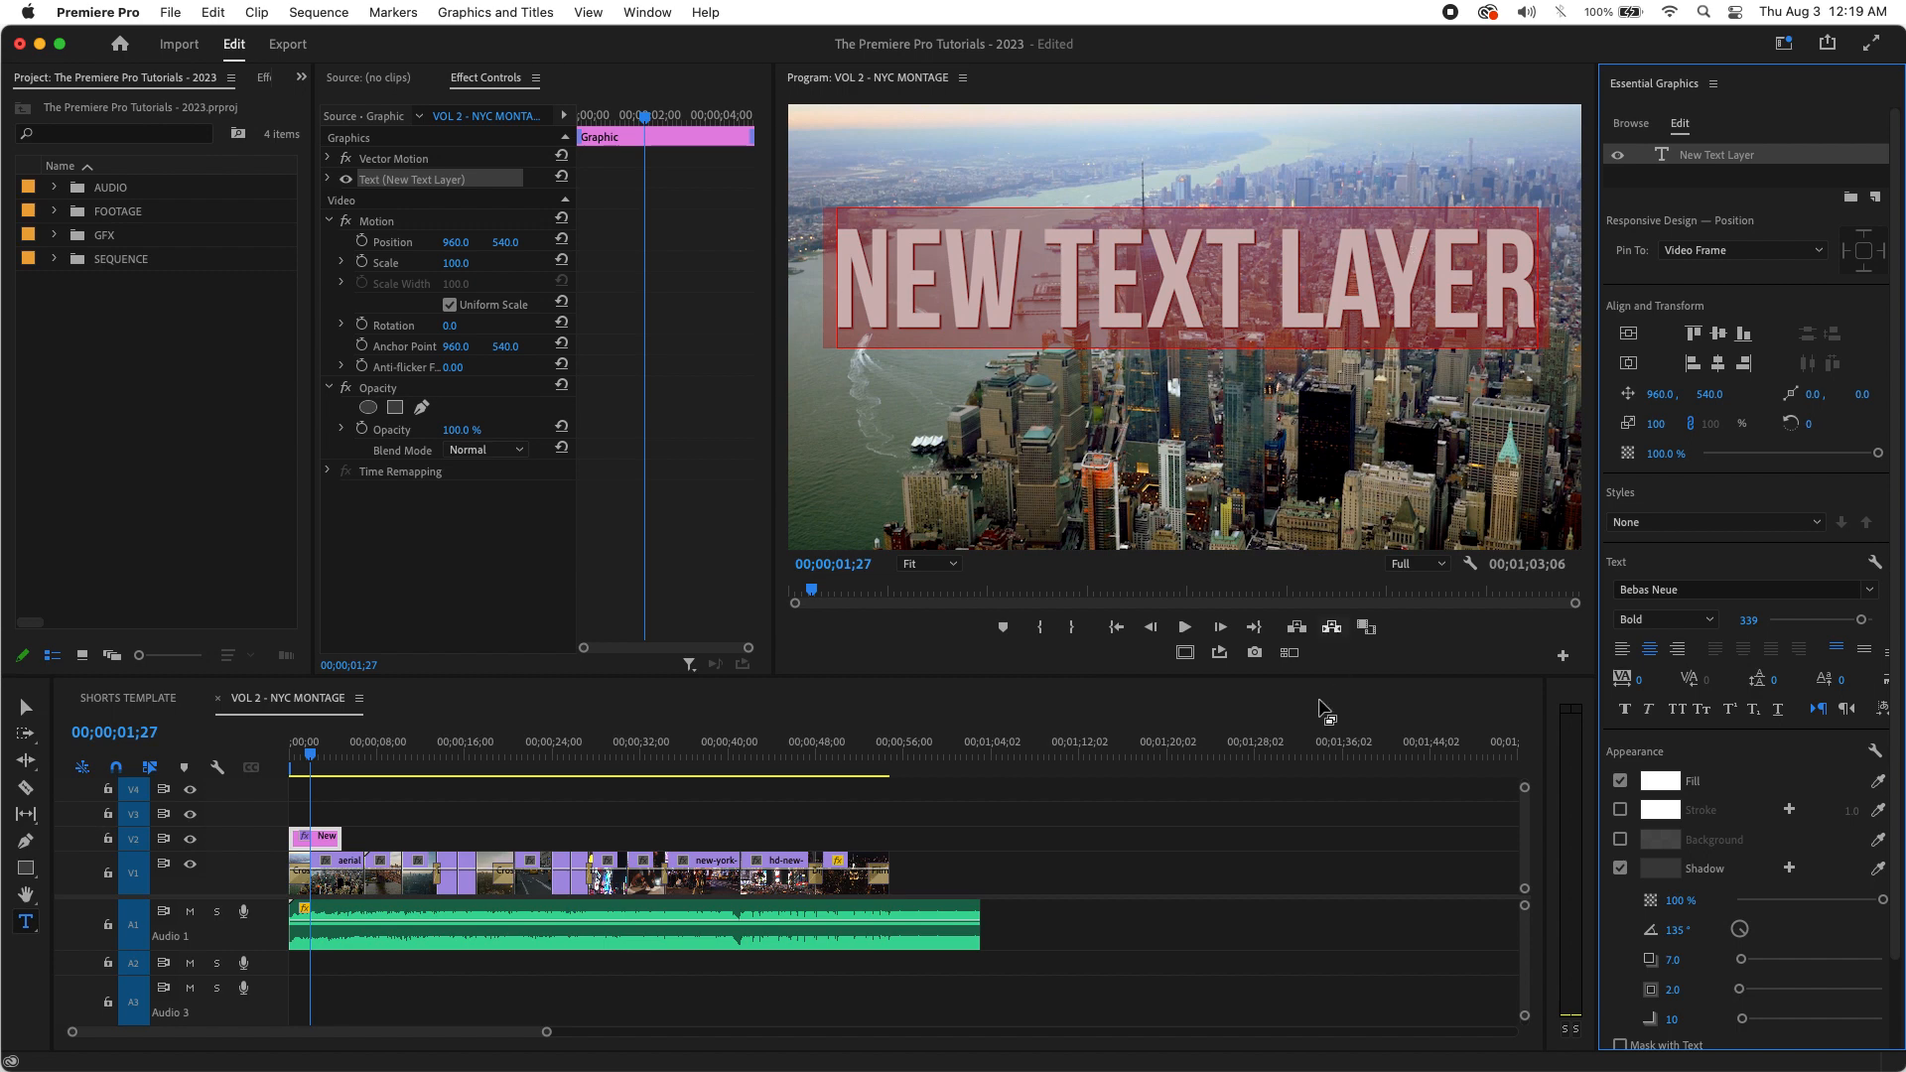
pyautogui.click(1184, 653)
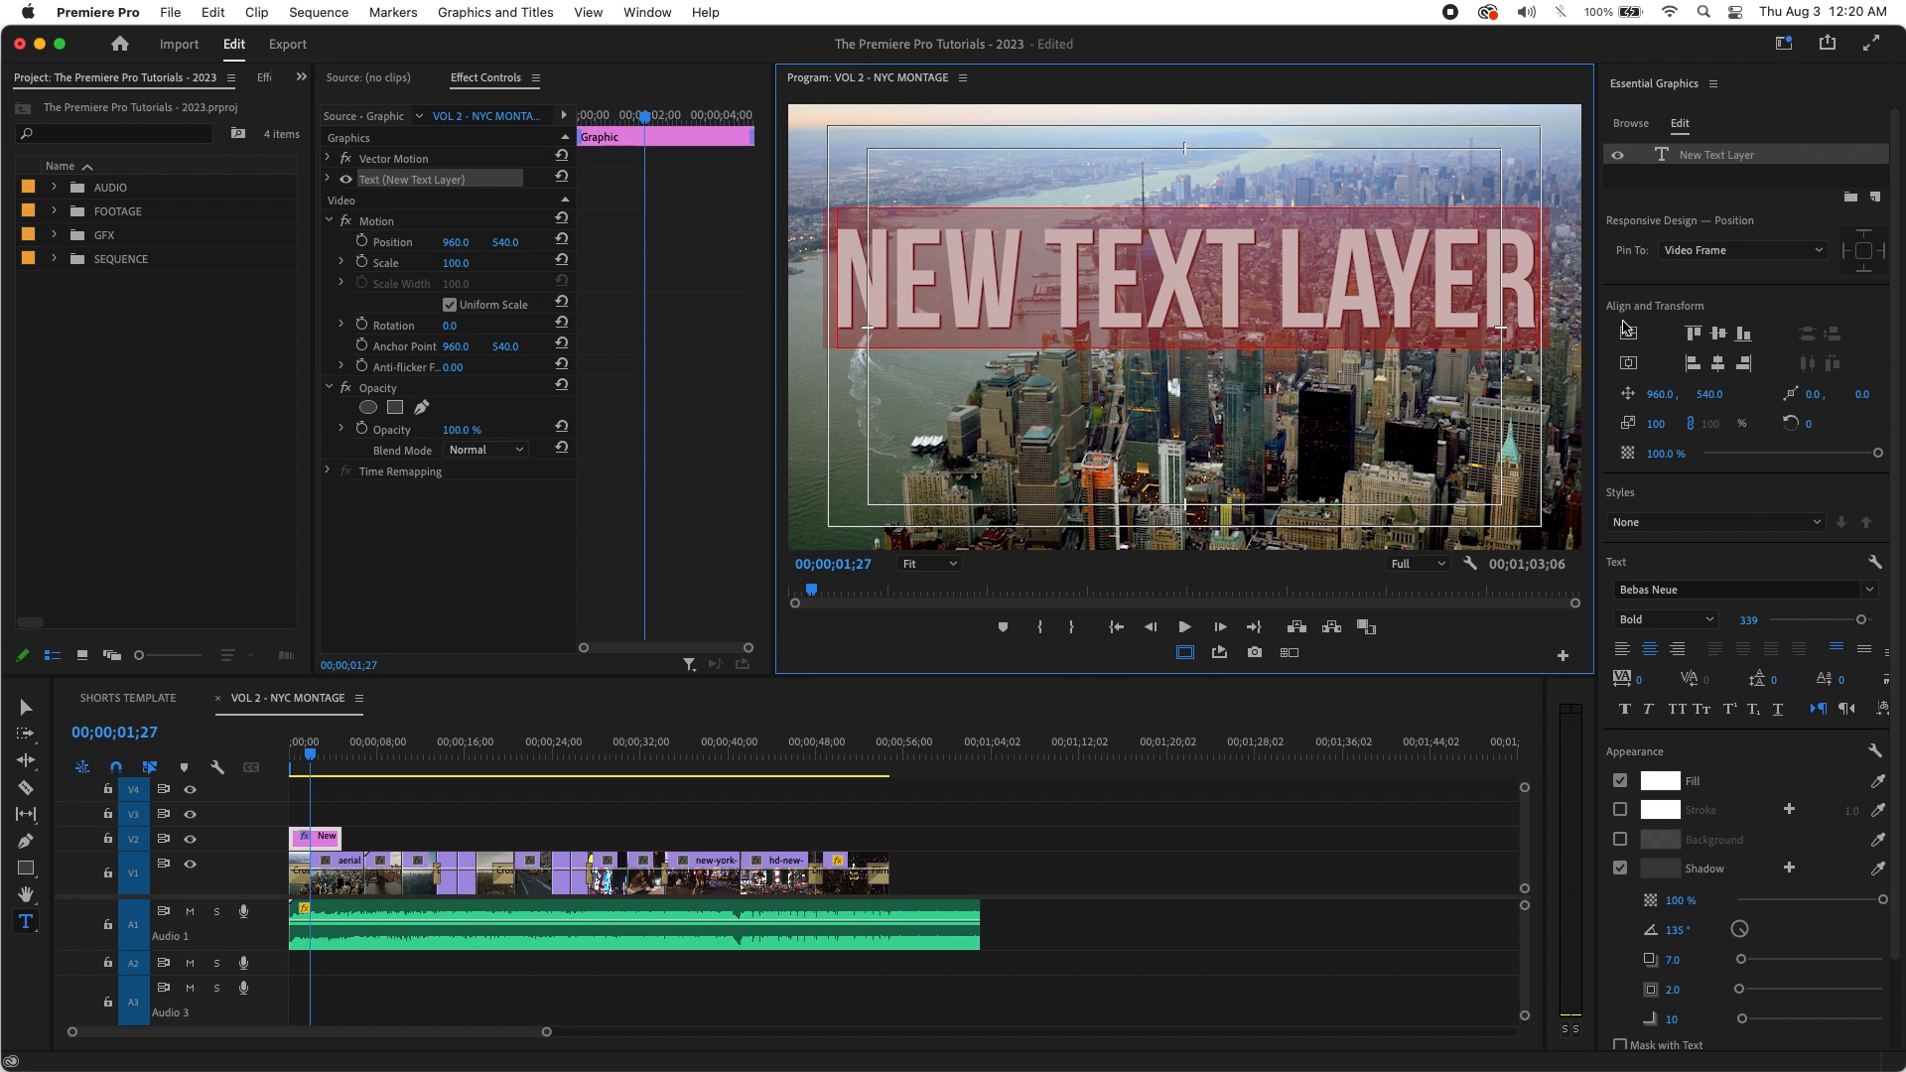
# Step: Reduce the title's font size to 309 and center it horizontally and vertically in the frame
pyautogui.click(1718, 364)
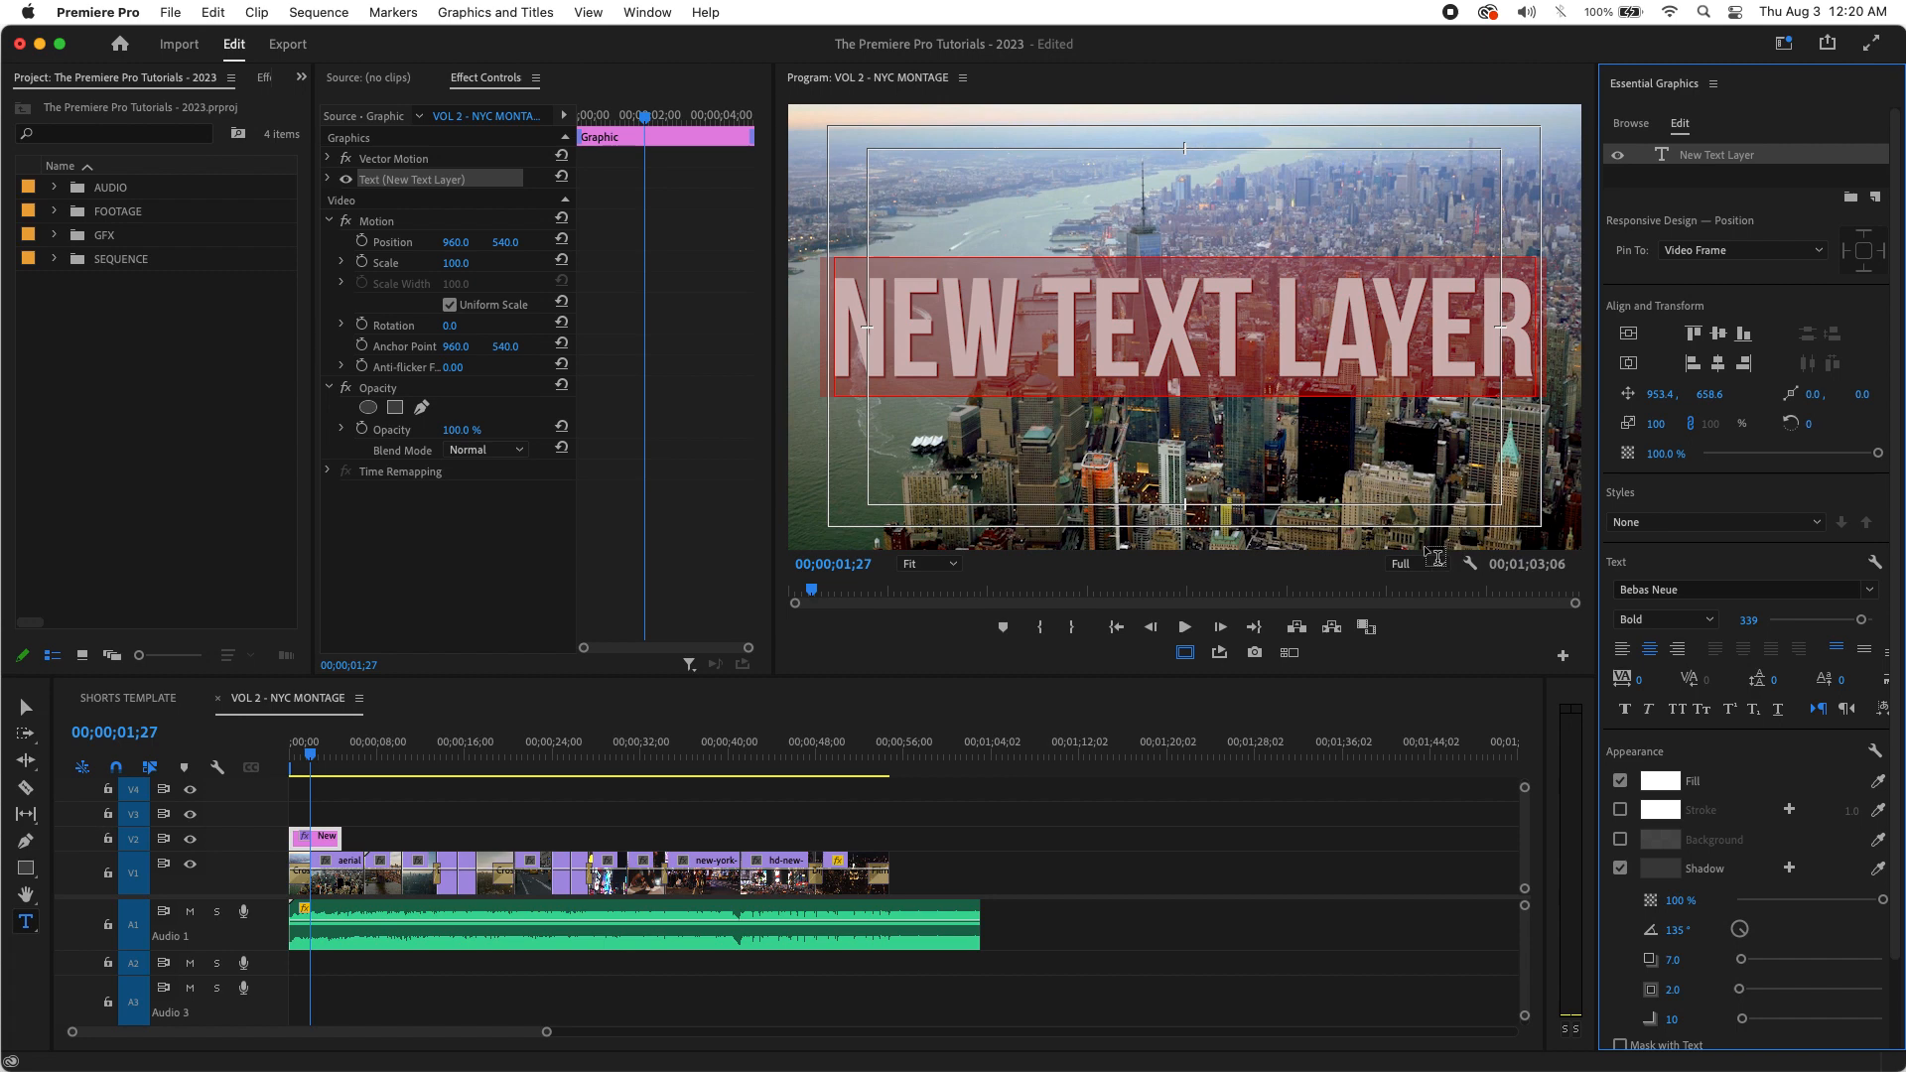
pyautogui.moveTo(1860, 620); pyautogui.dragTo(1851, 626)
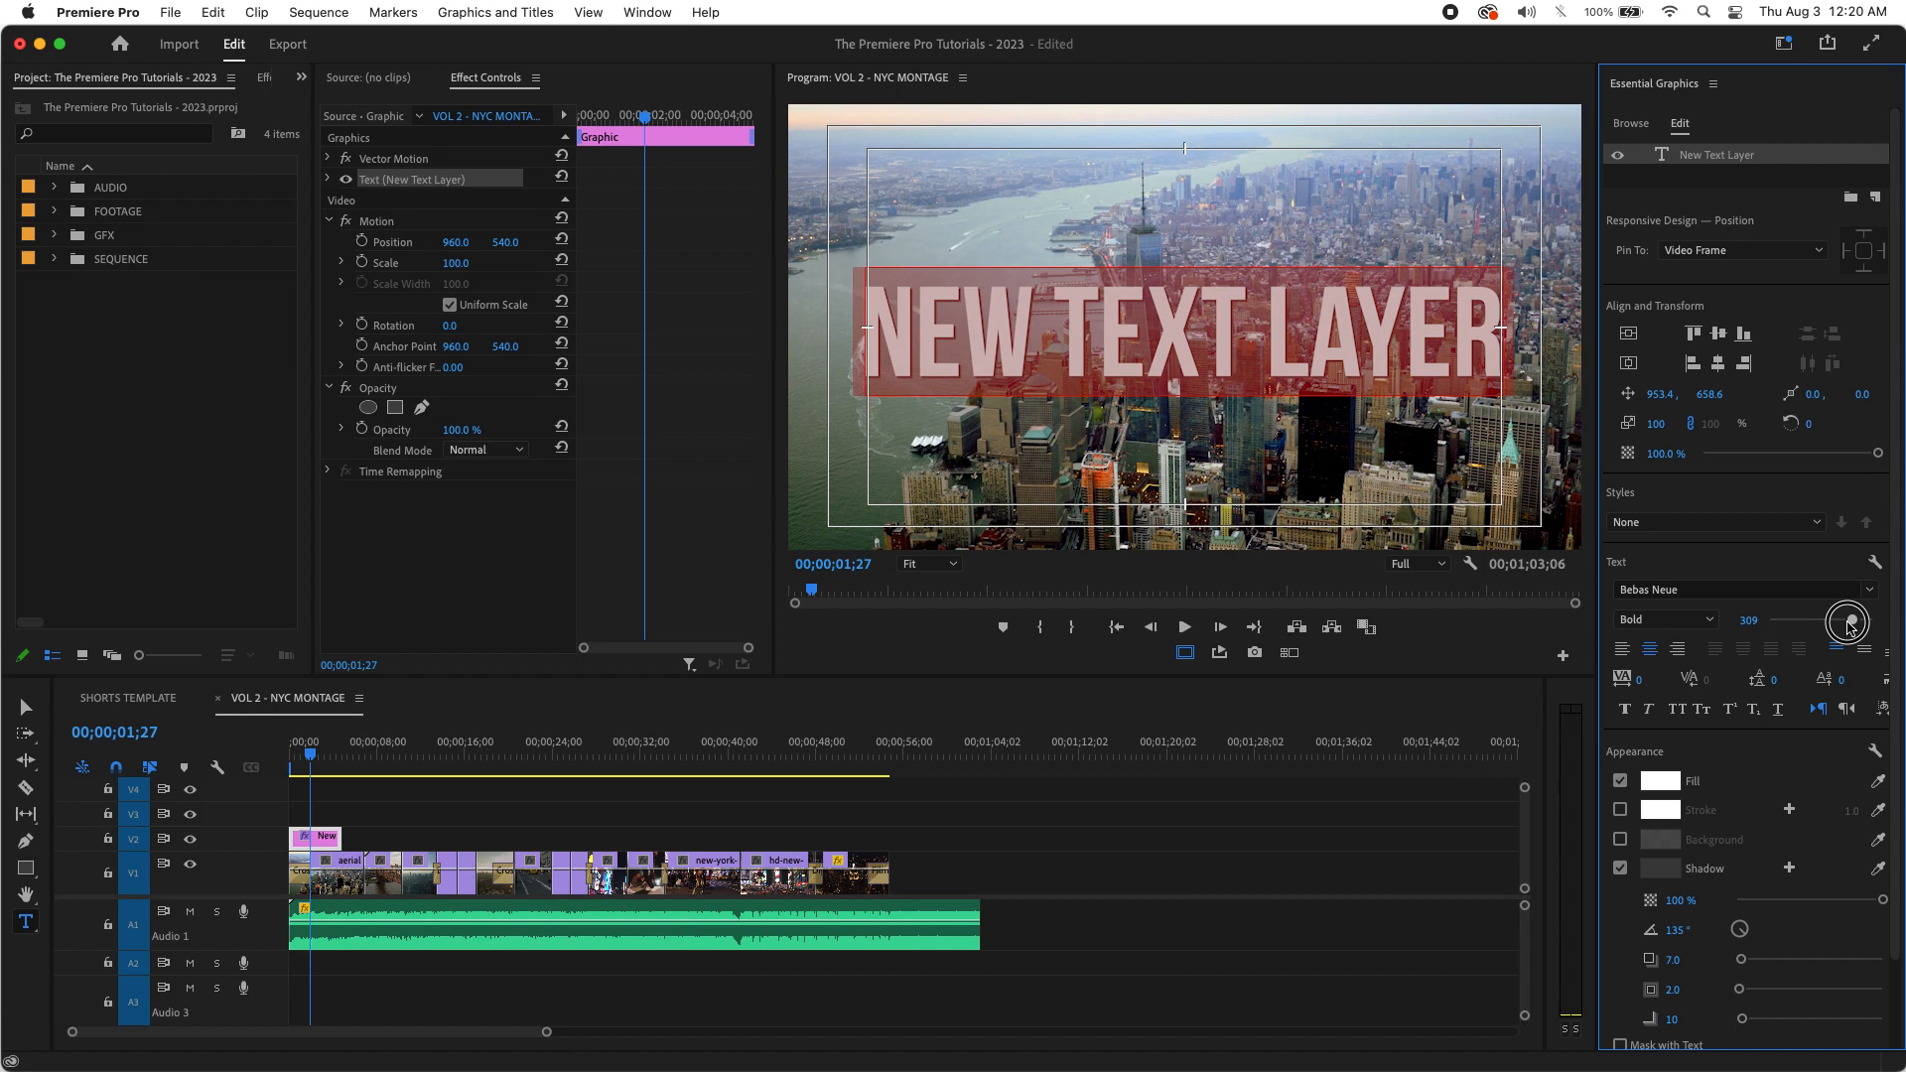
pyautogui.moveTo(1852, 626); pyautogui.dragTo(1851, 625)
pyautogui.click(1722, 369)
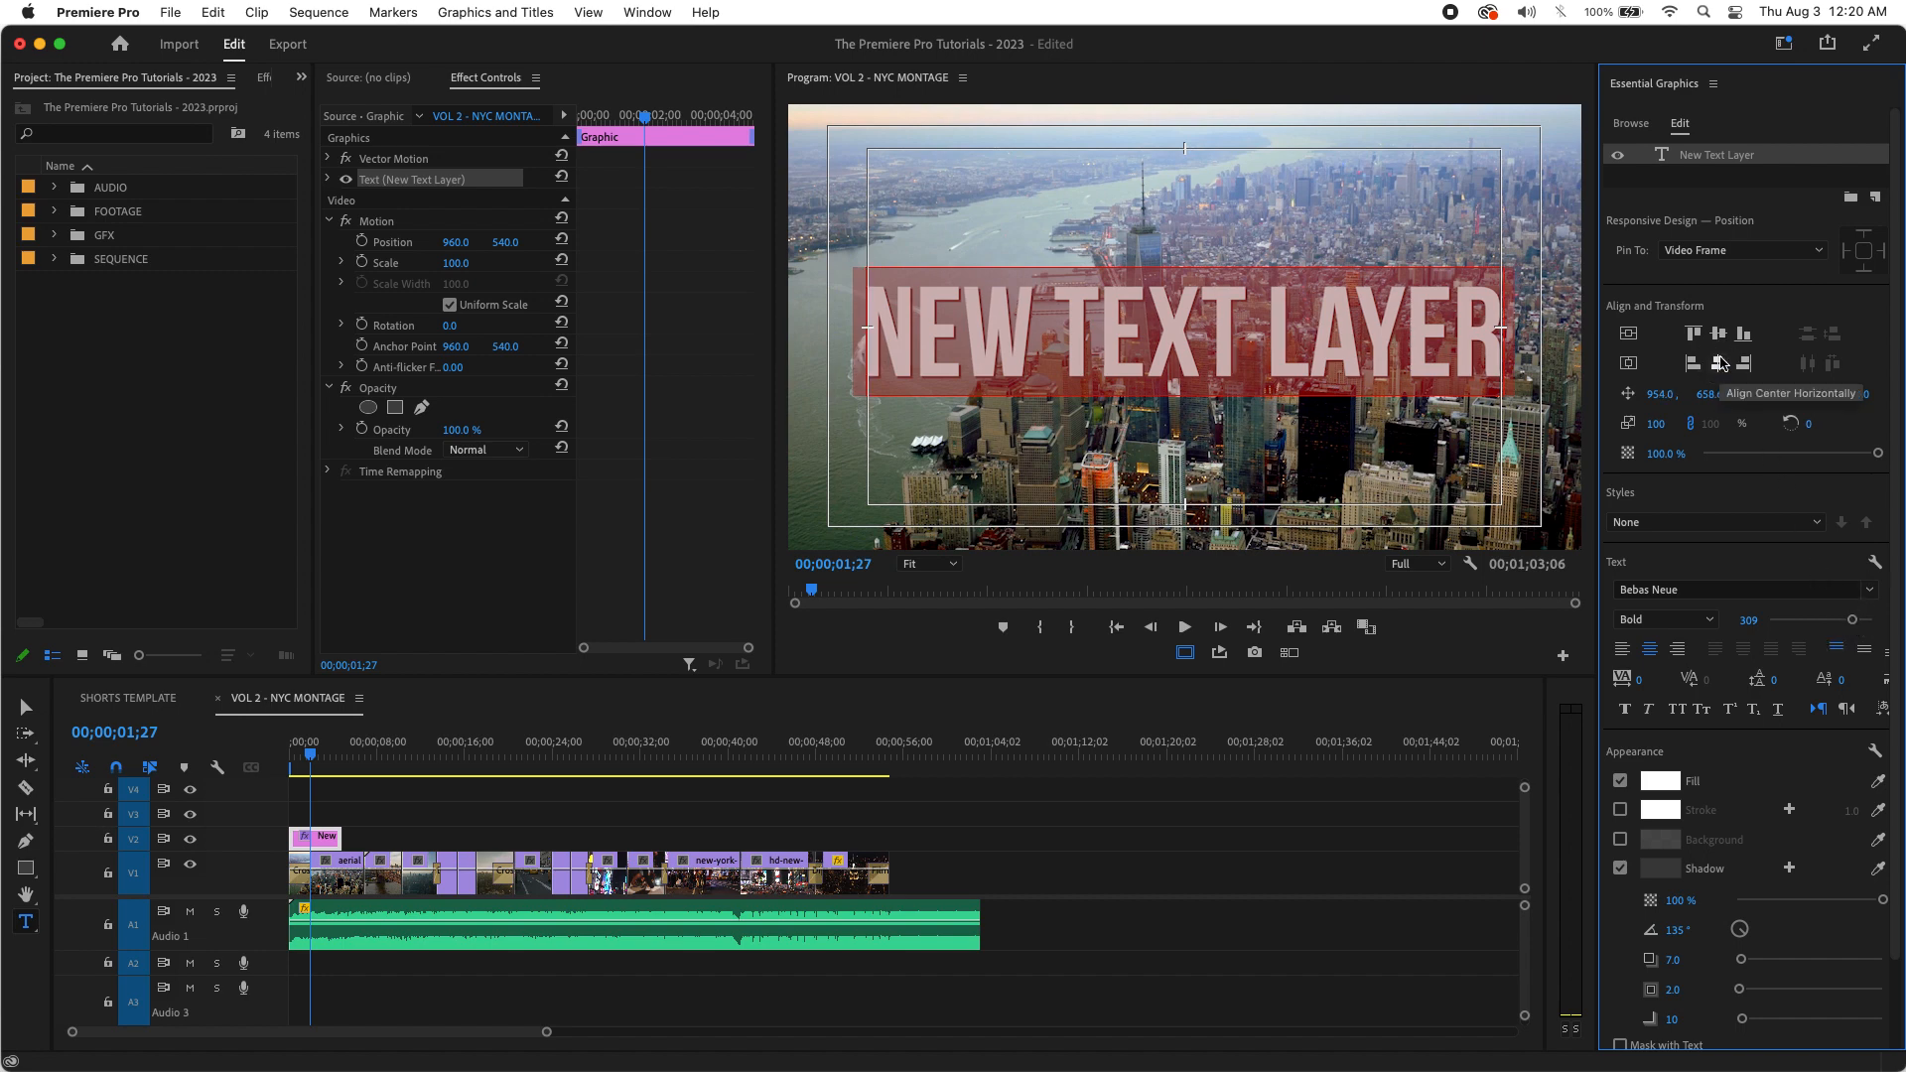
pyautogui.click(1720, 343)
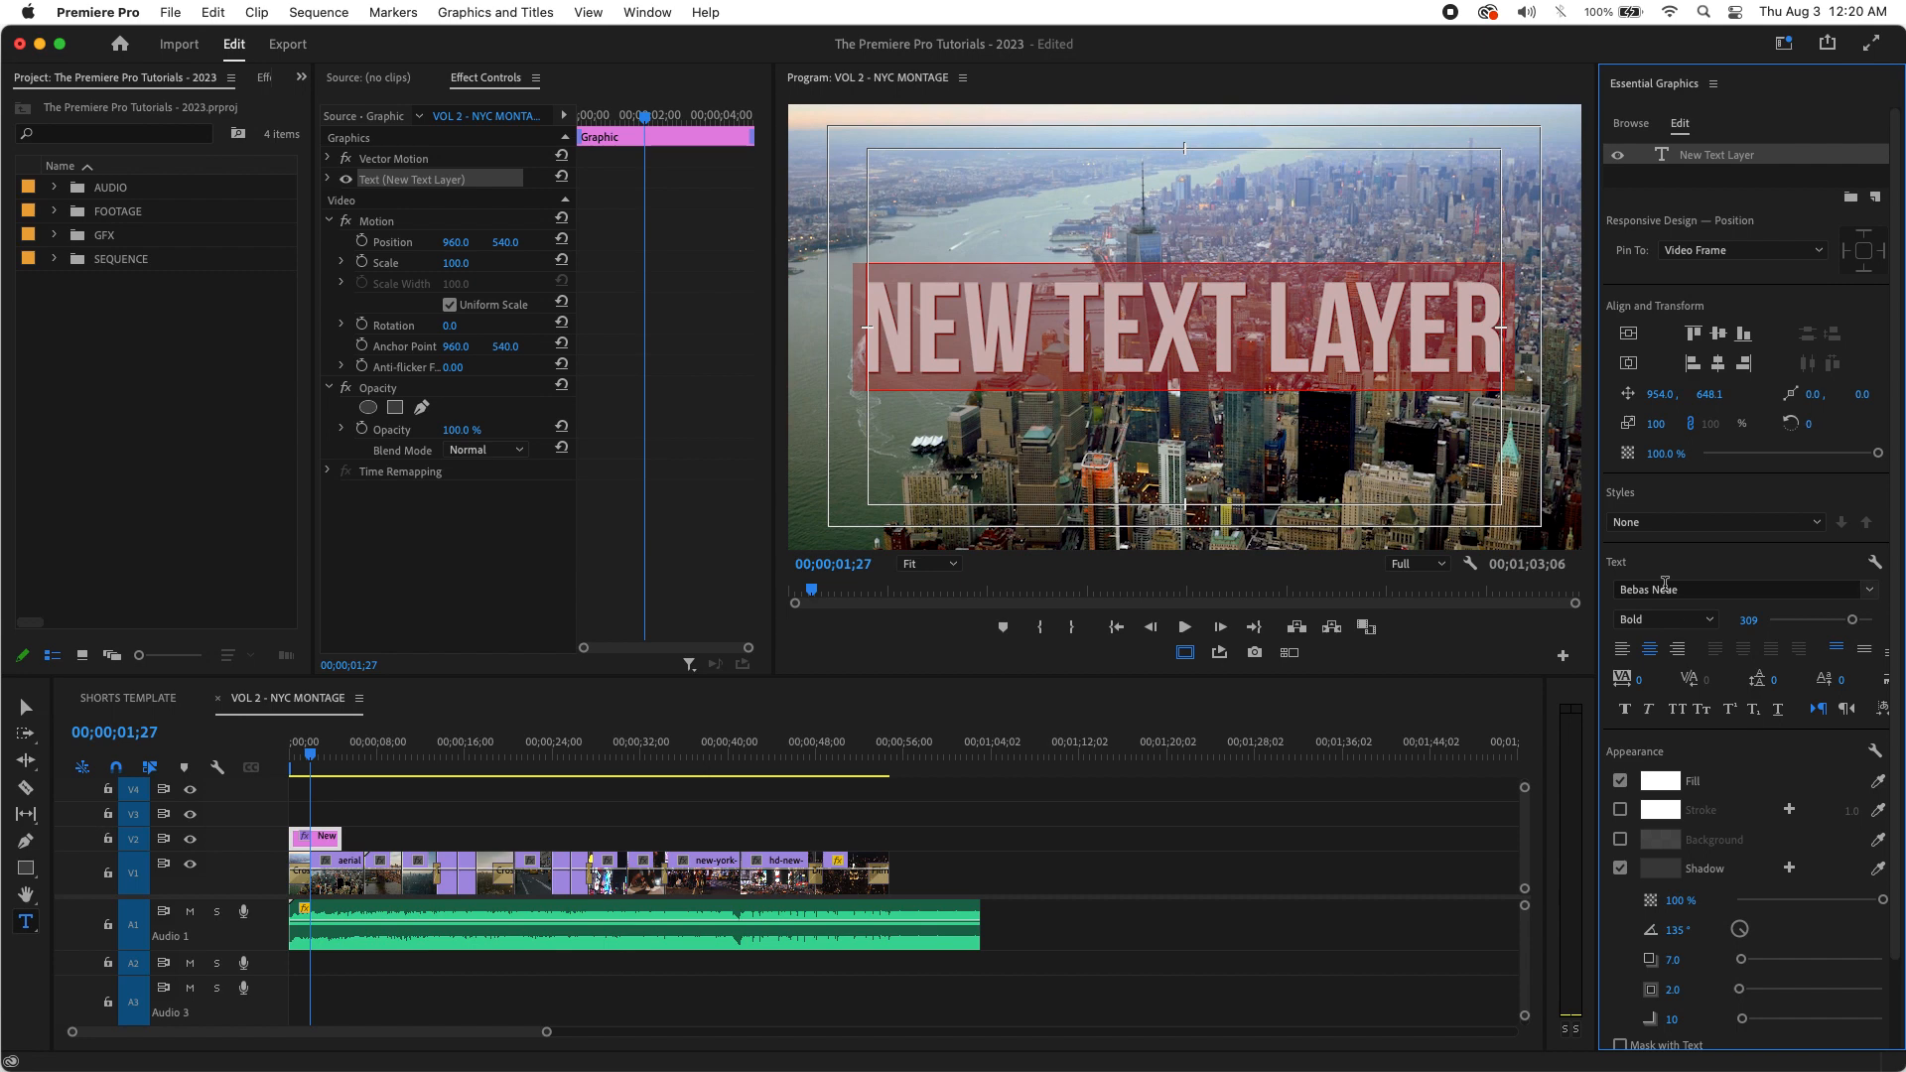
# Step: Try the Times New Roman Regular font on the title and undo the font change
pyautogui.click(1740, 587)
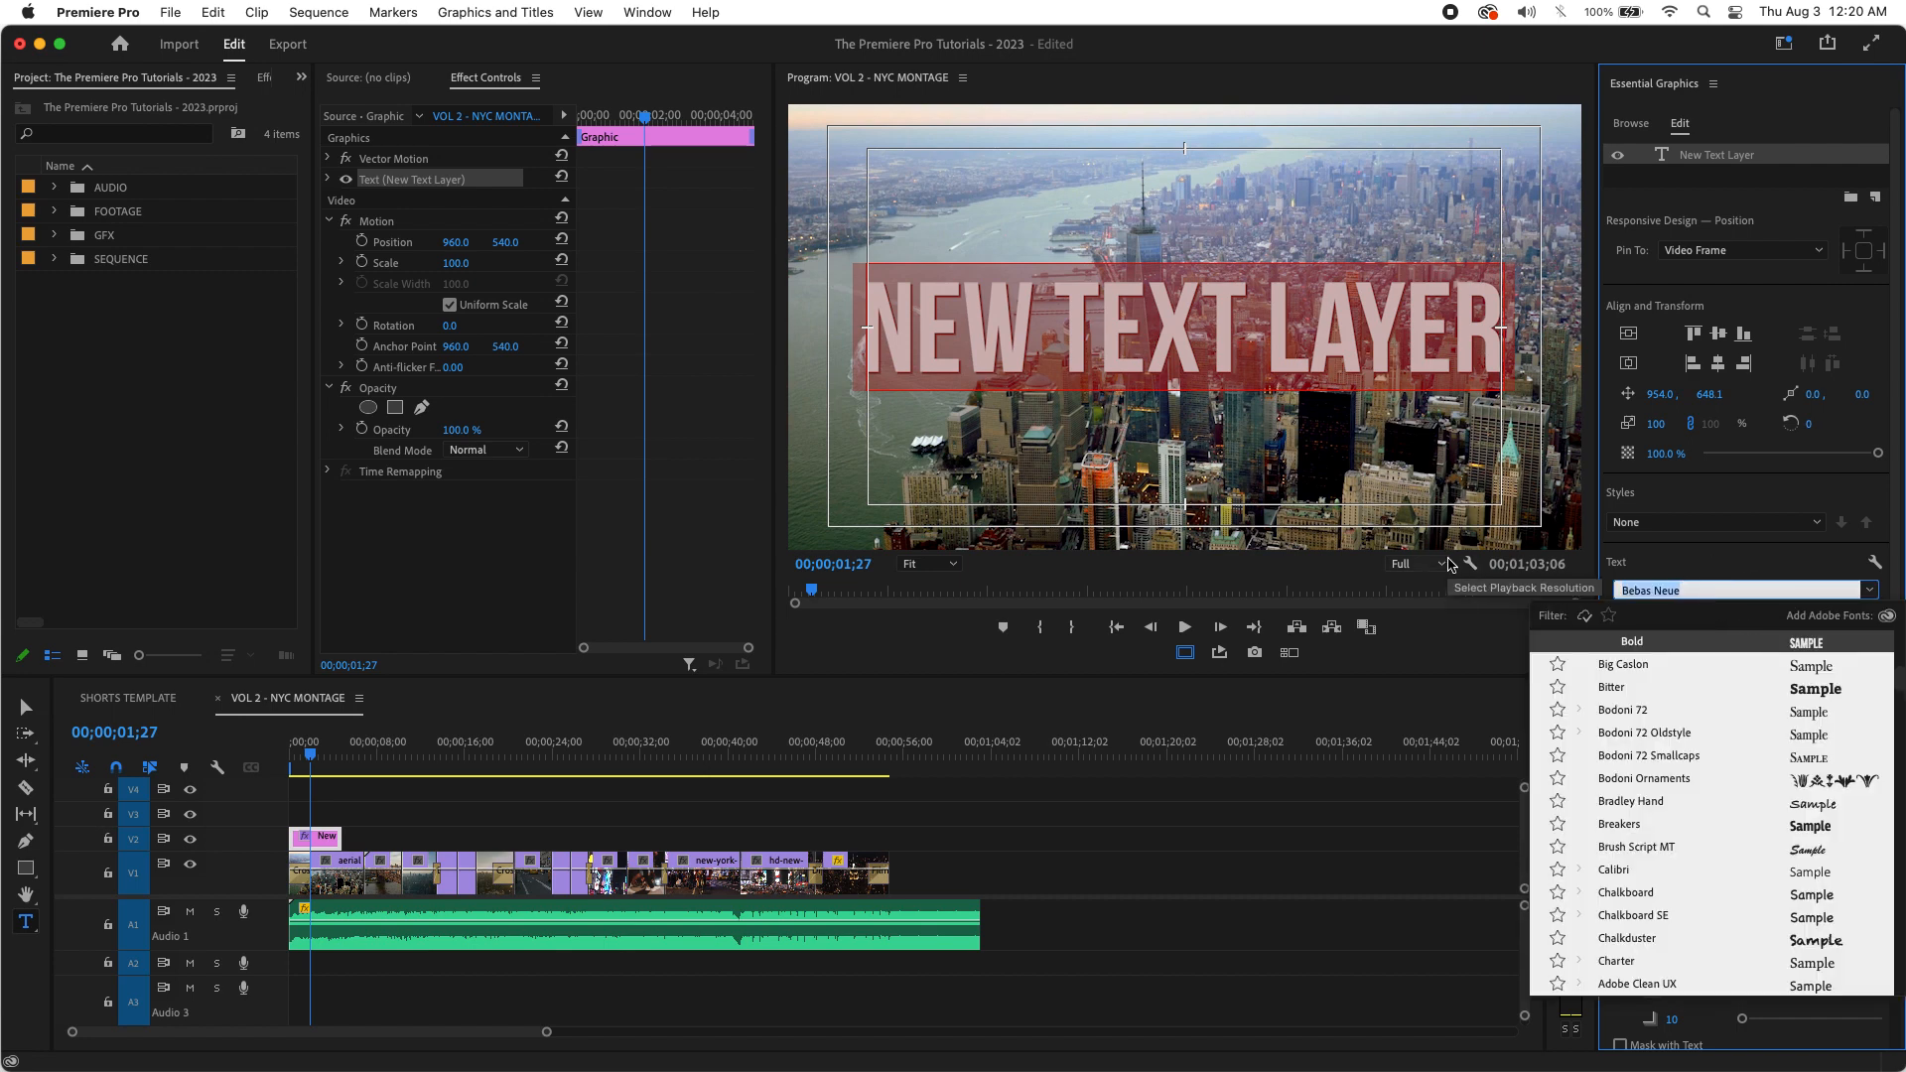
pyautogui.write('TIMES ')
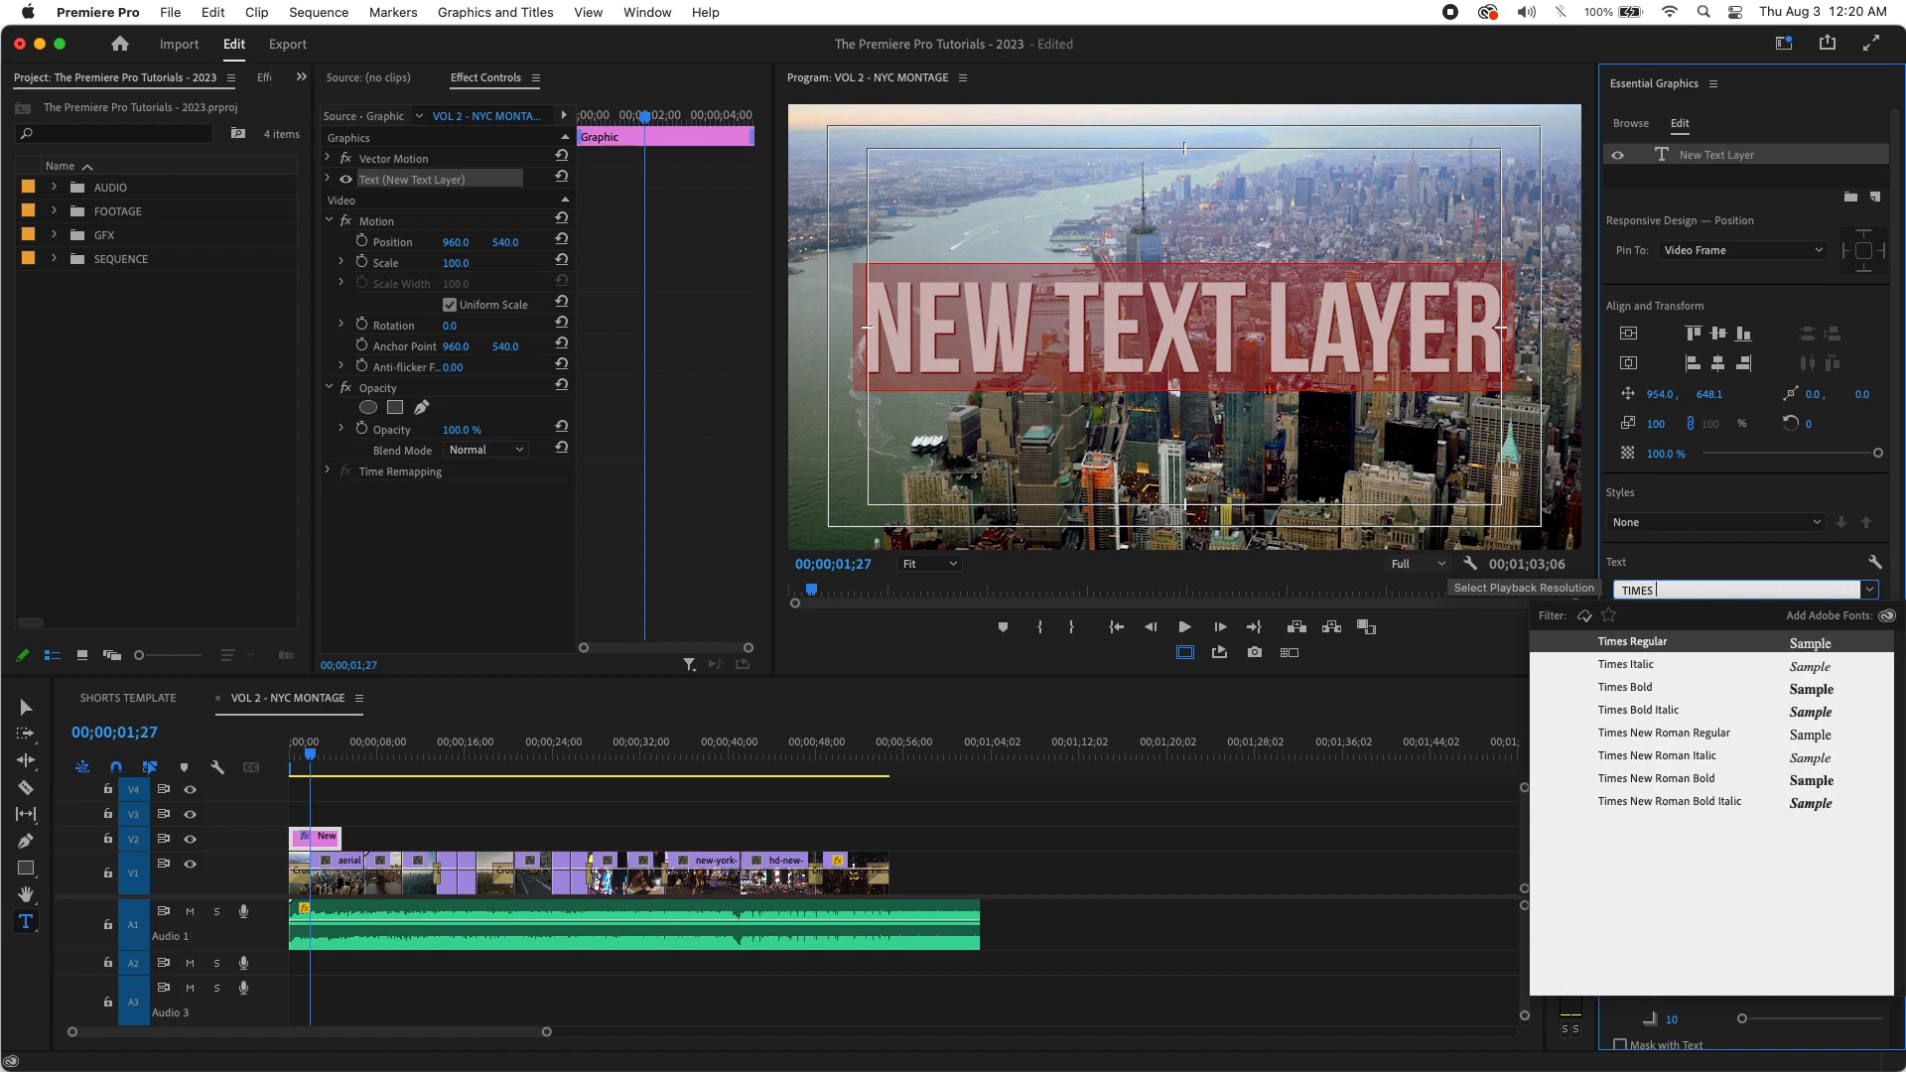
pyautogui.write('NEW')
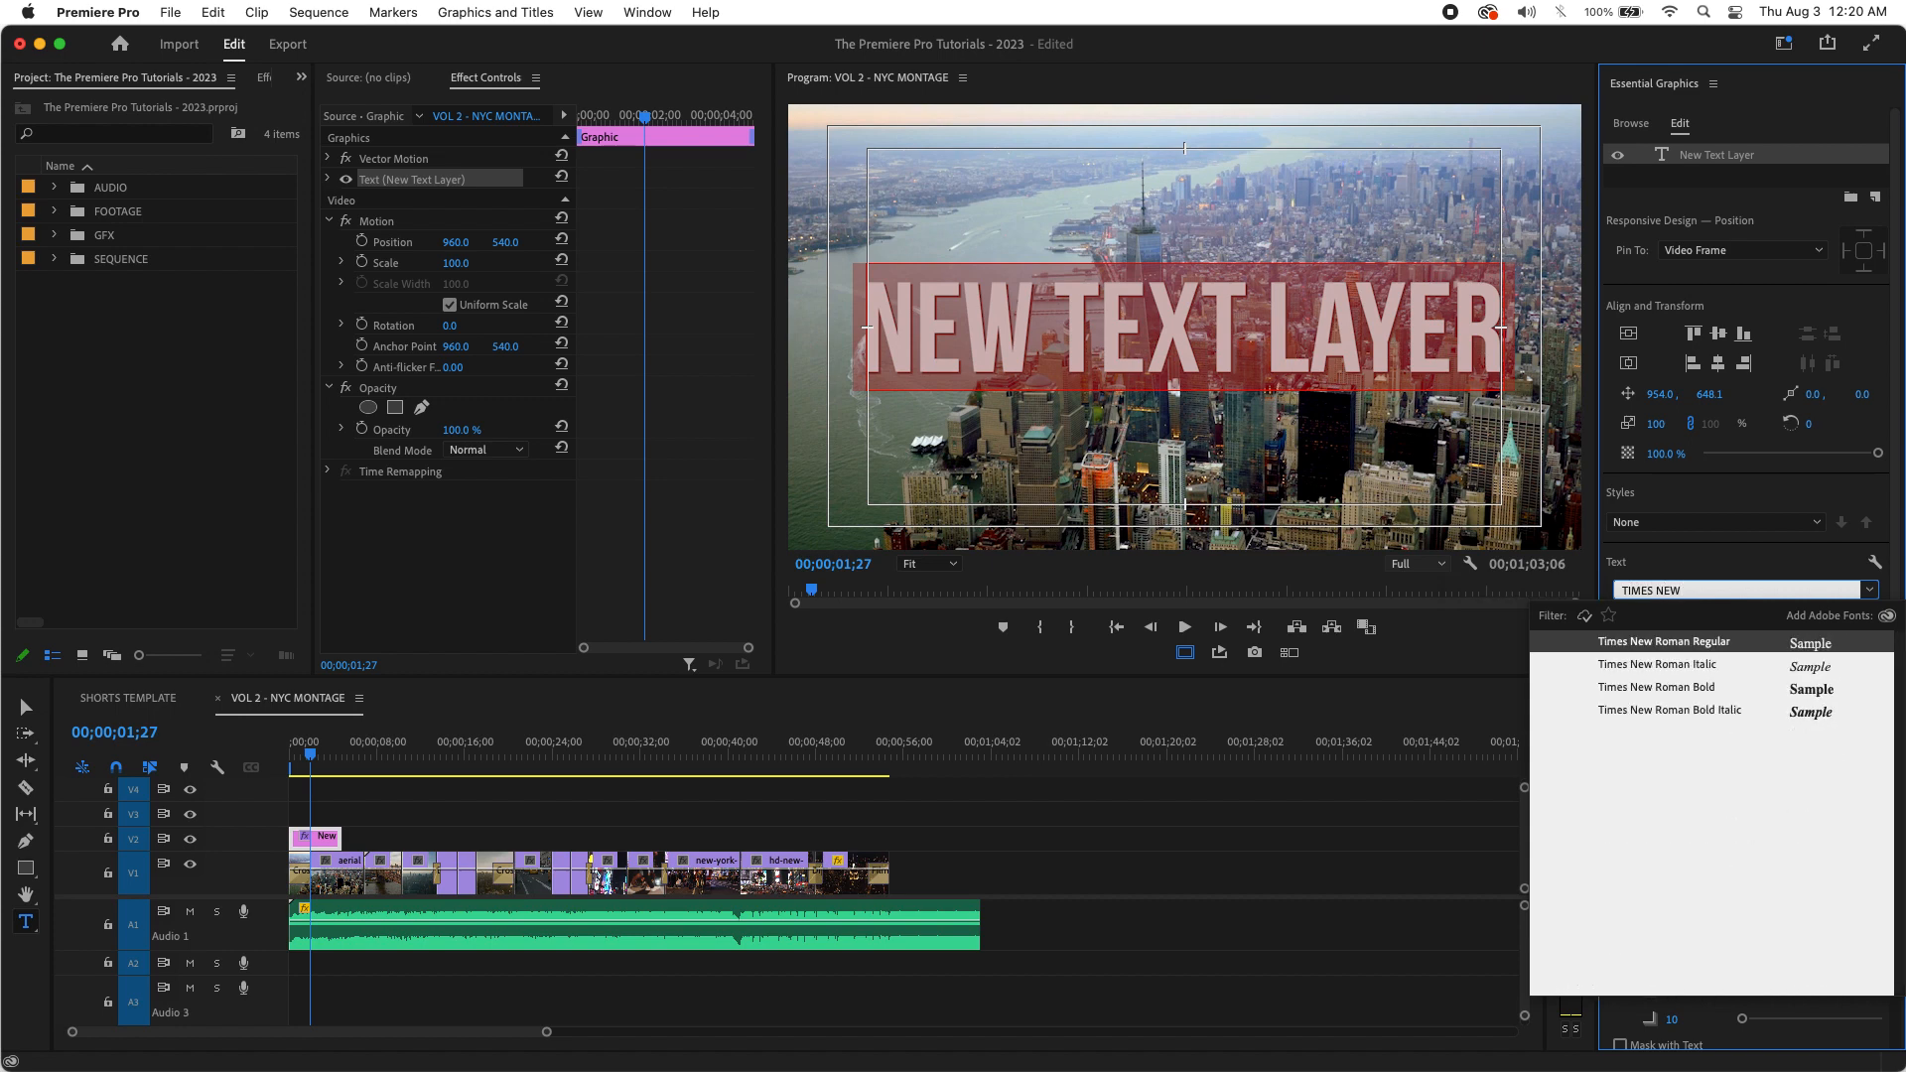
pyautogui.press('Return')
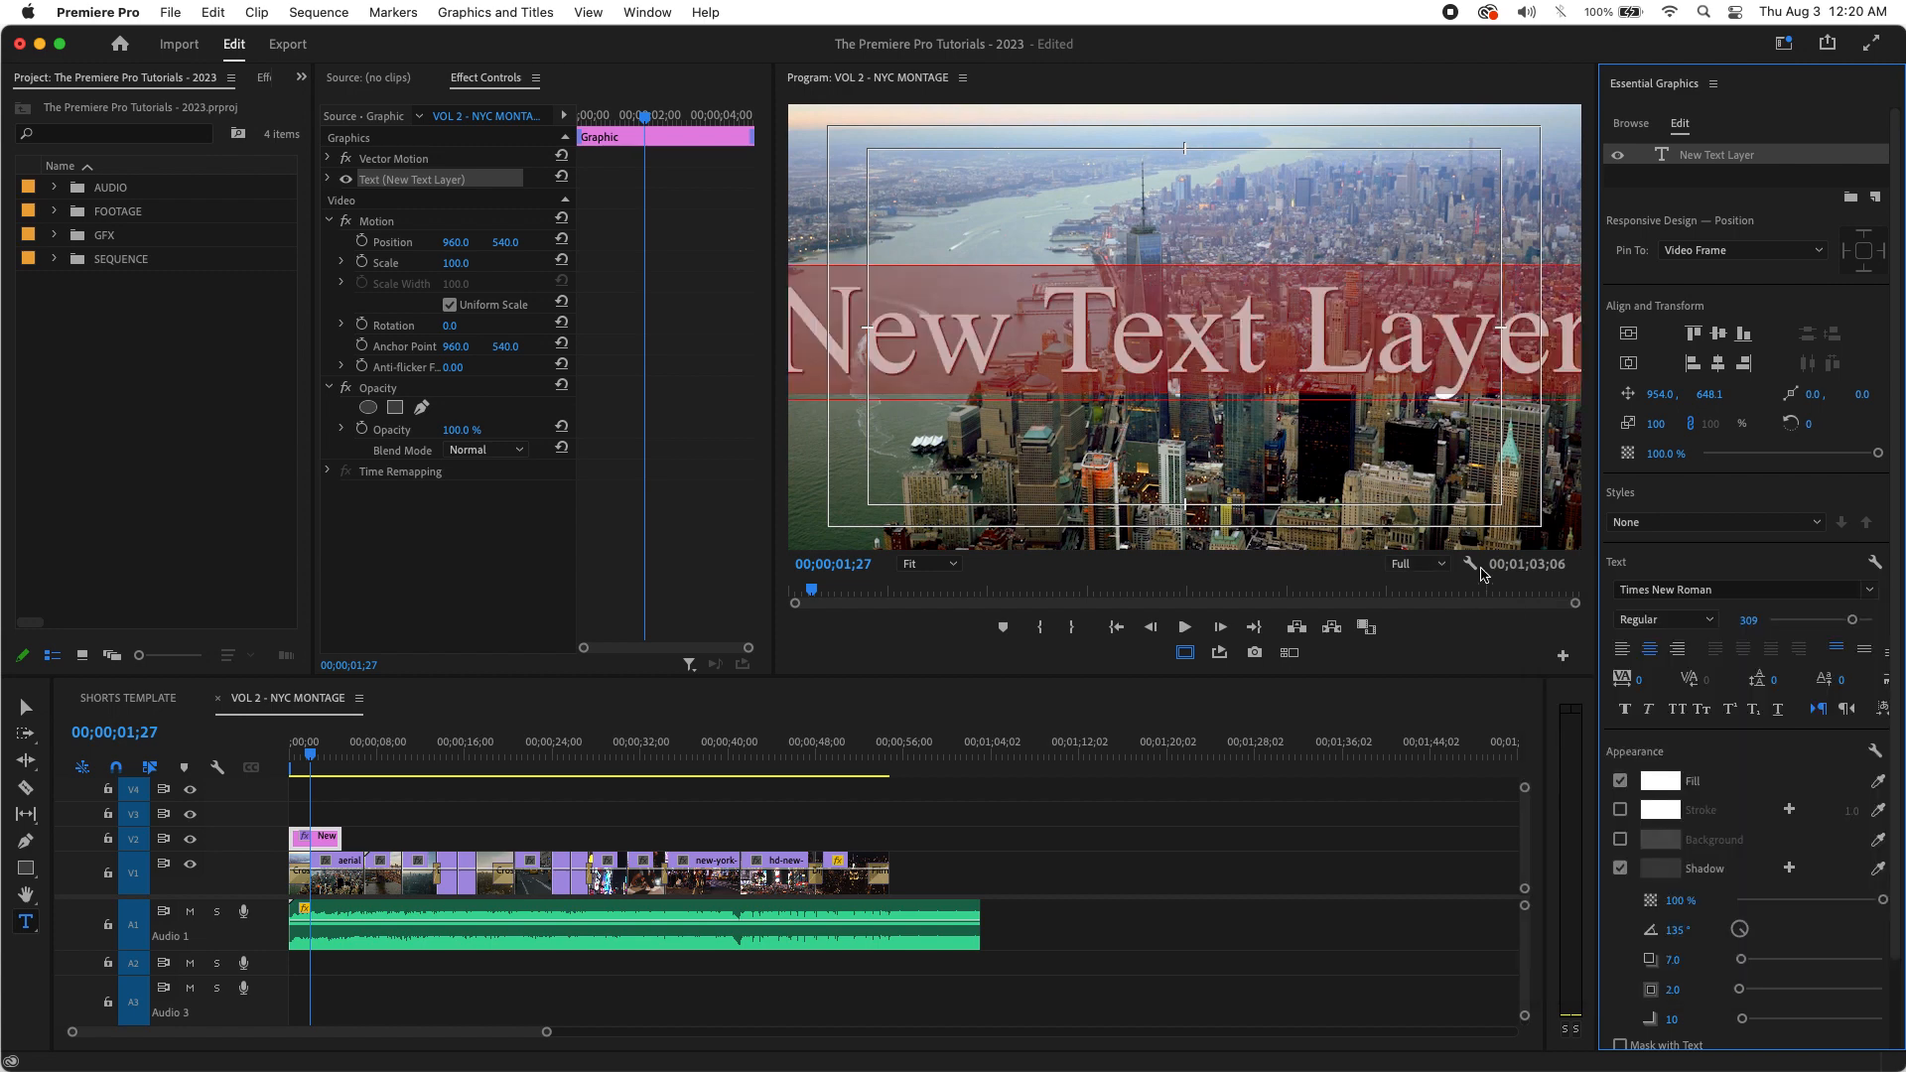
pyautogui.press('super+z')
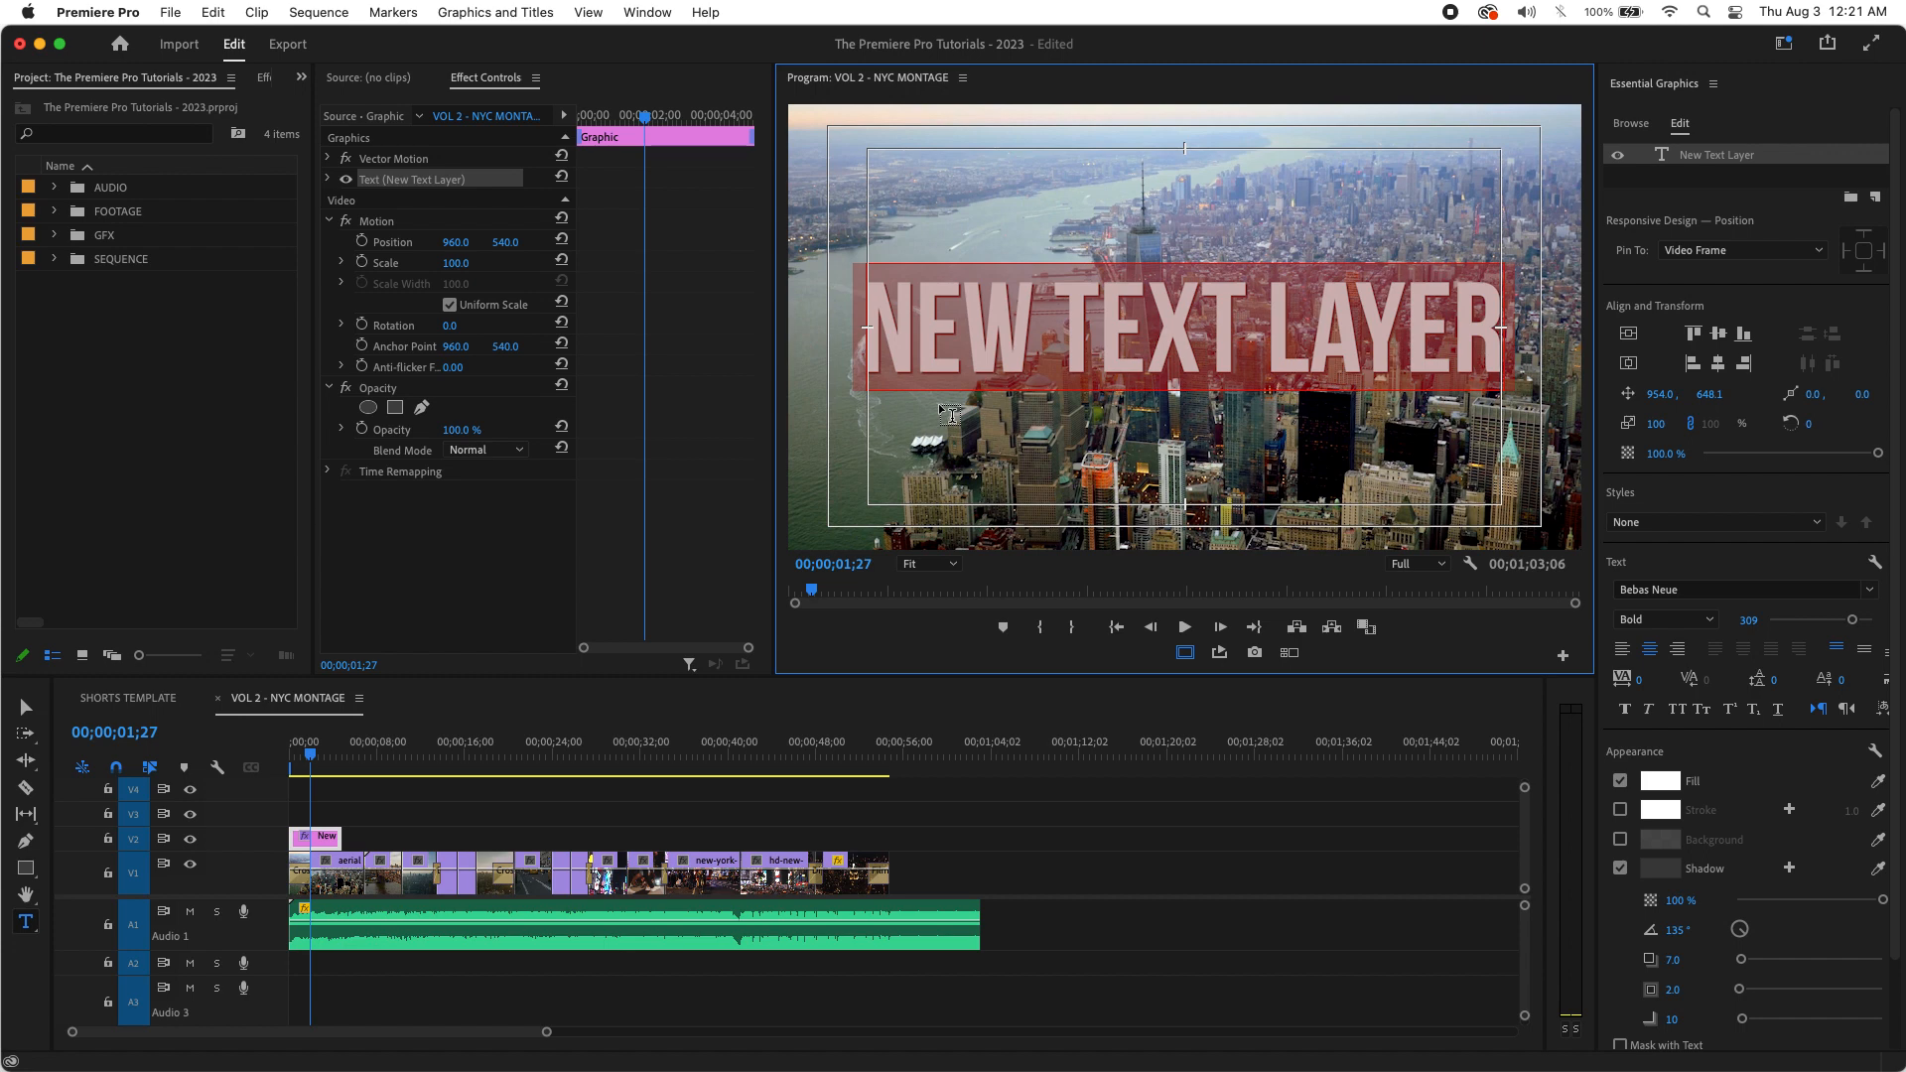
# Step: Replace the placeholder title text with "NEW YORK CIRY"
pyautogui.write('NEW')
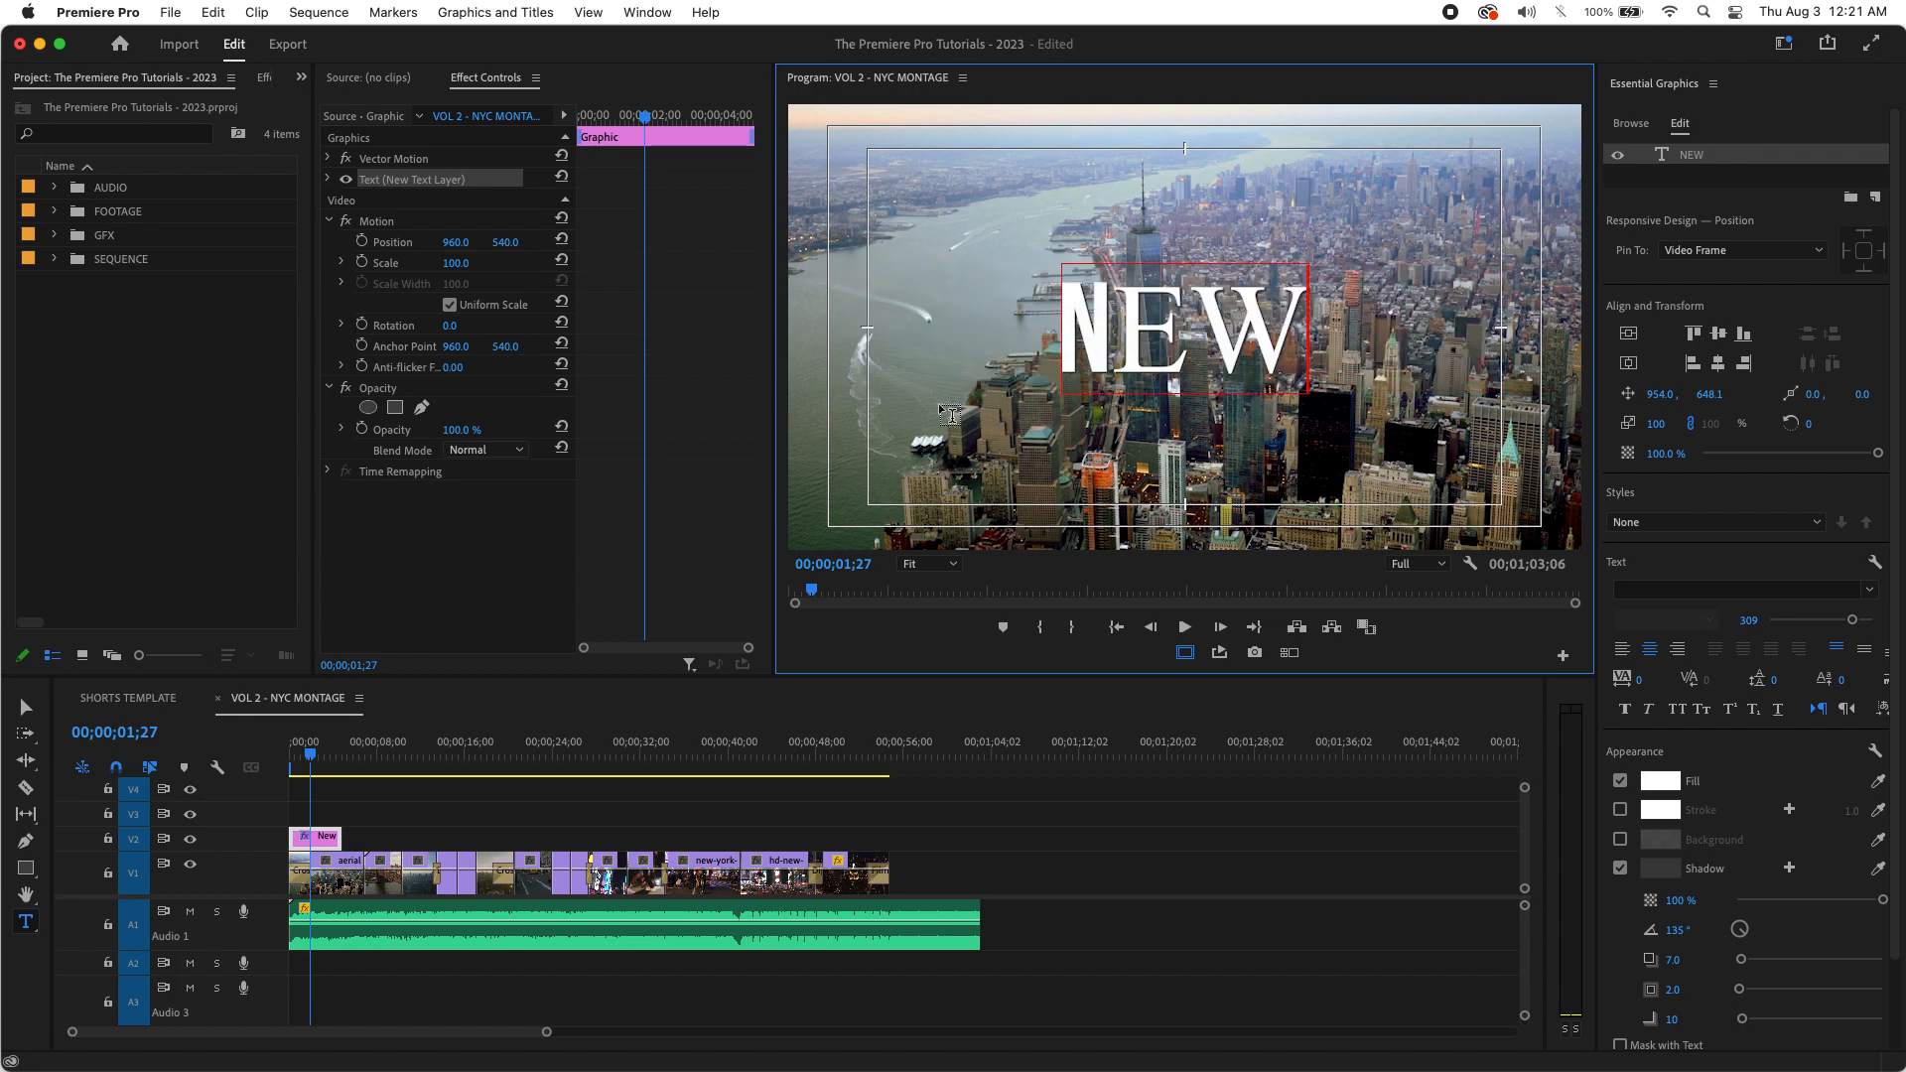
pyautogui.write(' YORK')
pyautogui.press('BackSpace')
pyautogui.press('BackSpace')
pyautogui.write('R')
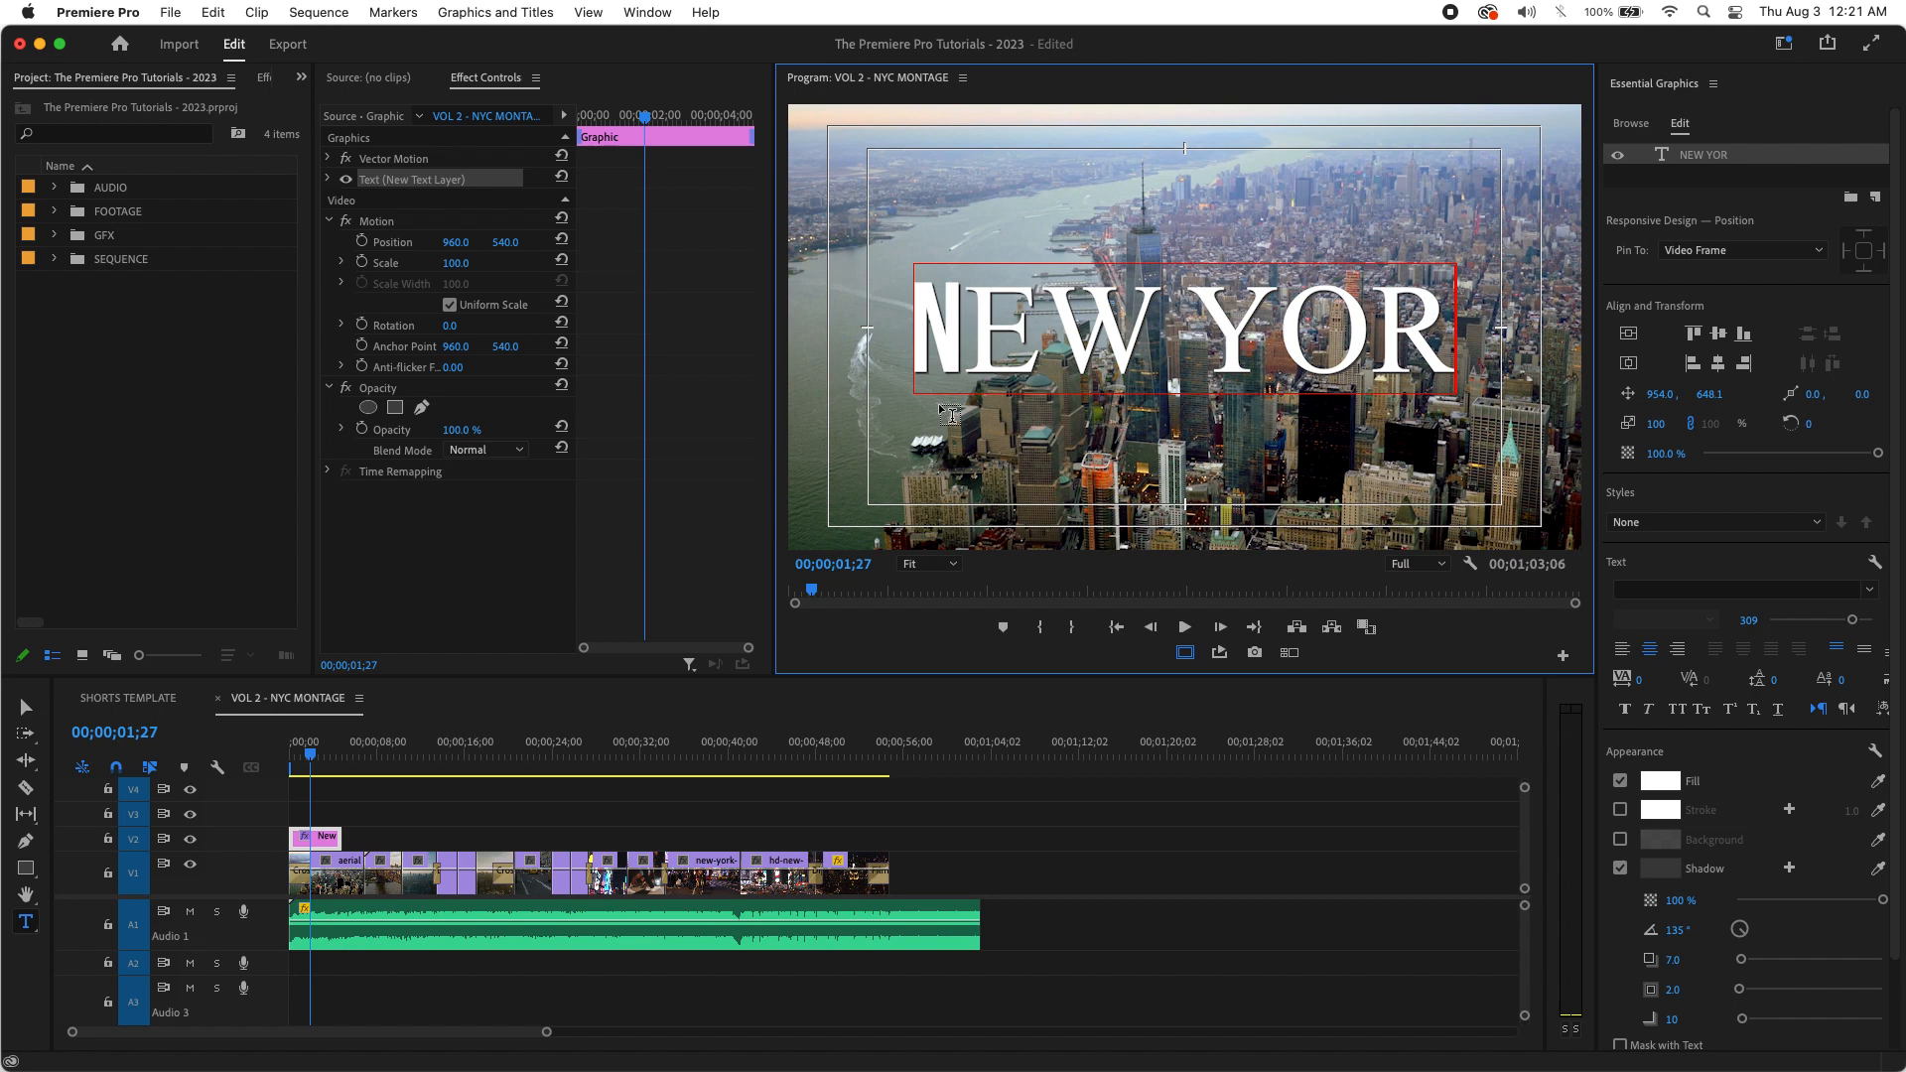
pyautogui.write('K CI')
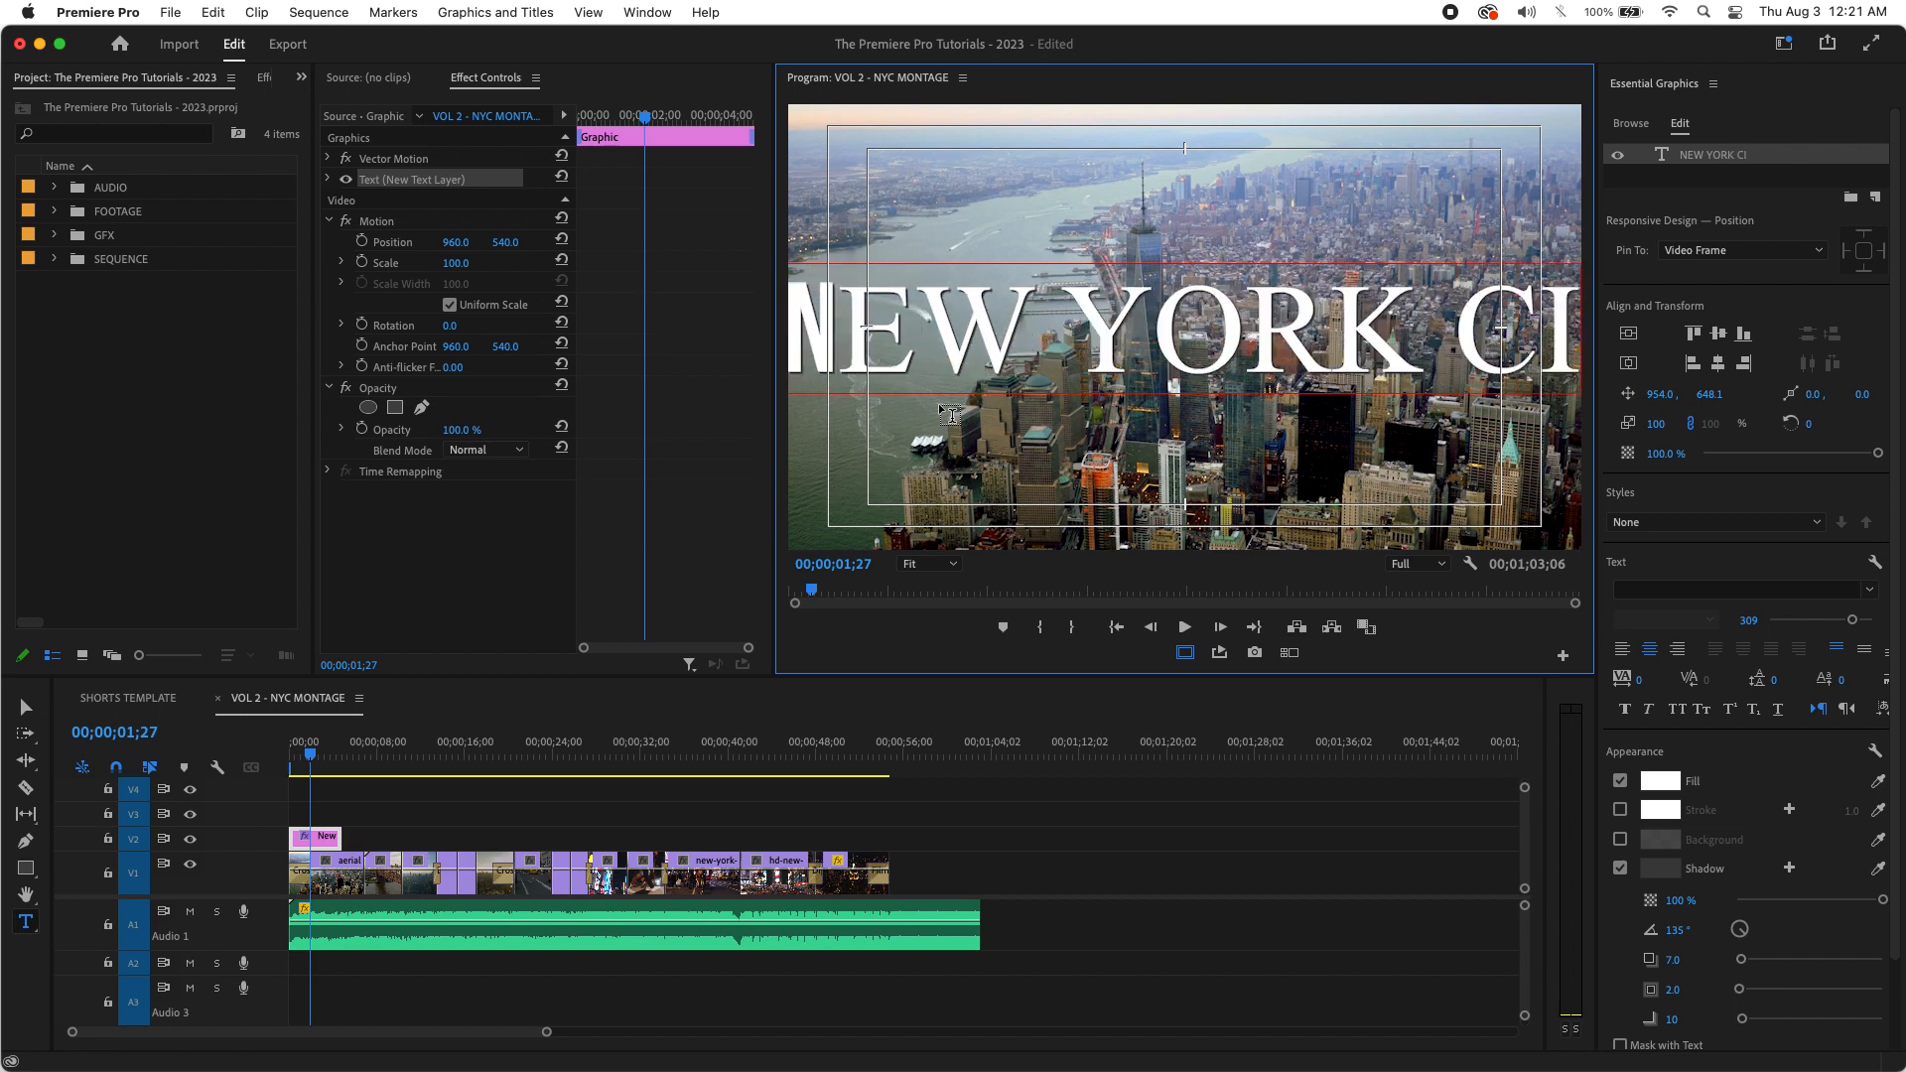
pyautogui.write('RY')
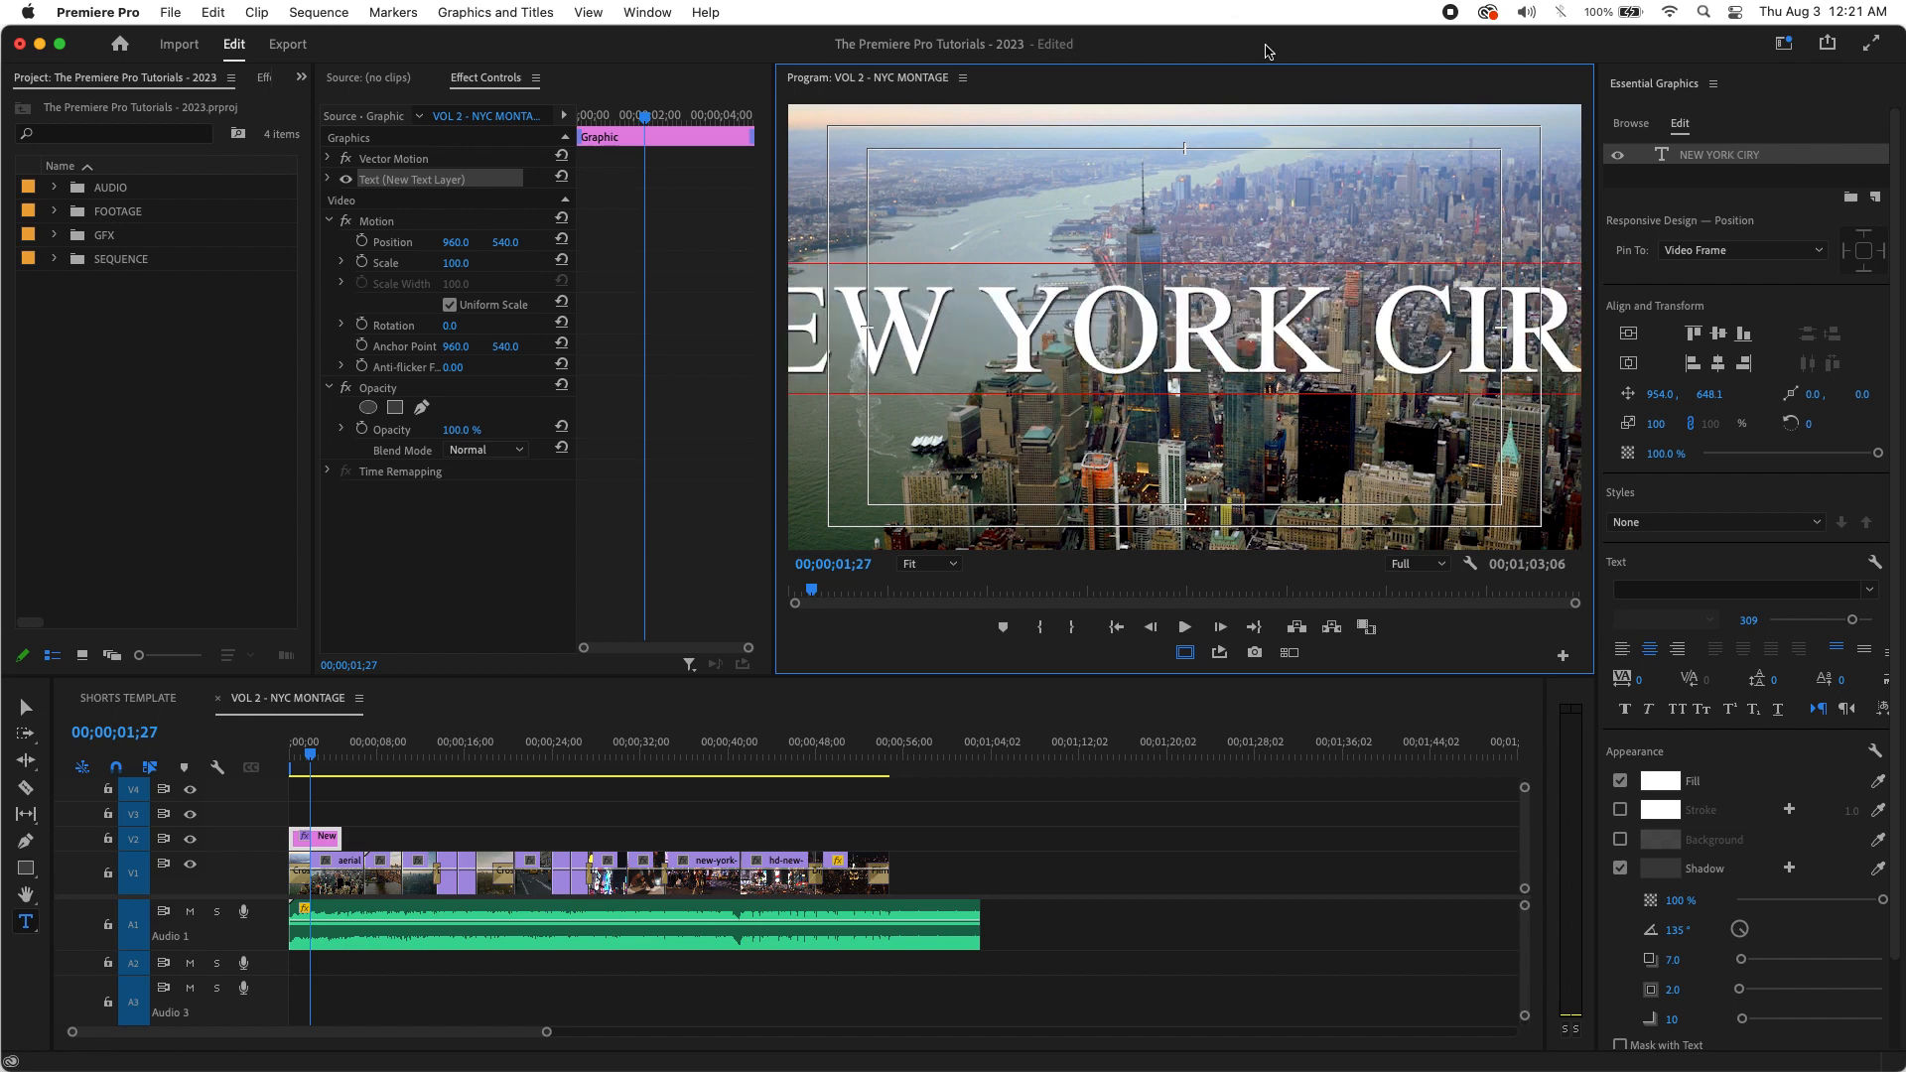
# Step: Set the font of the whole title to Bebas Neue Bold
pyautogui.click(1665, 157)
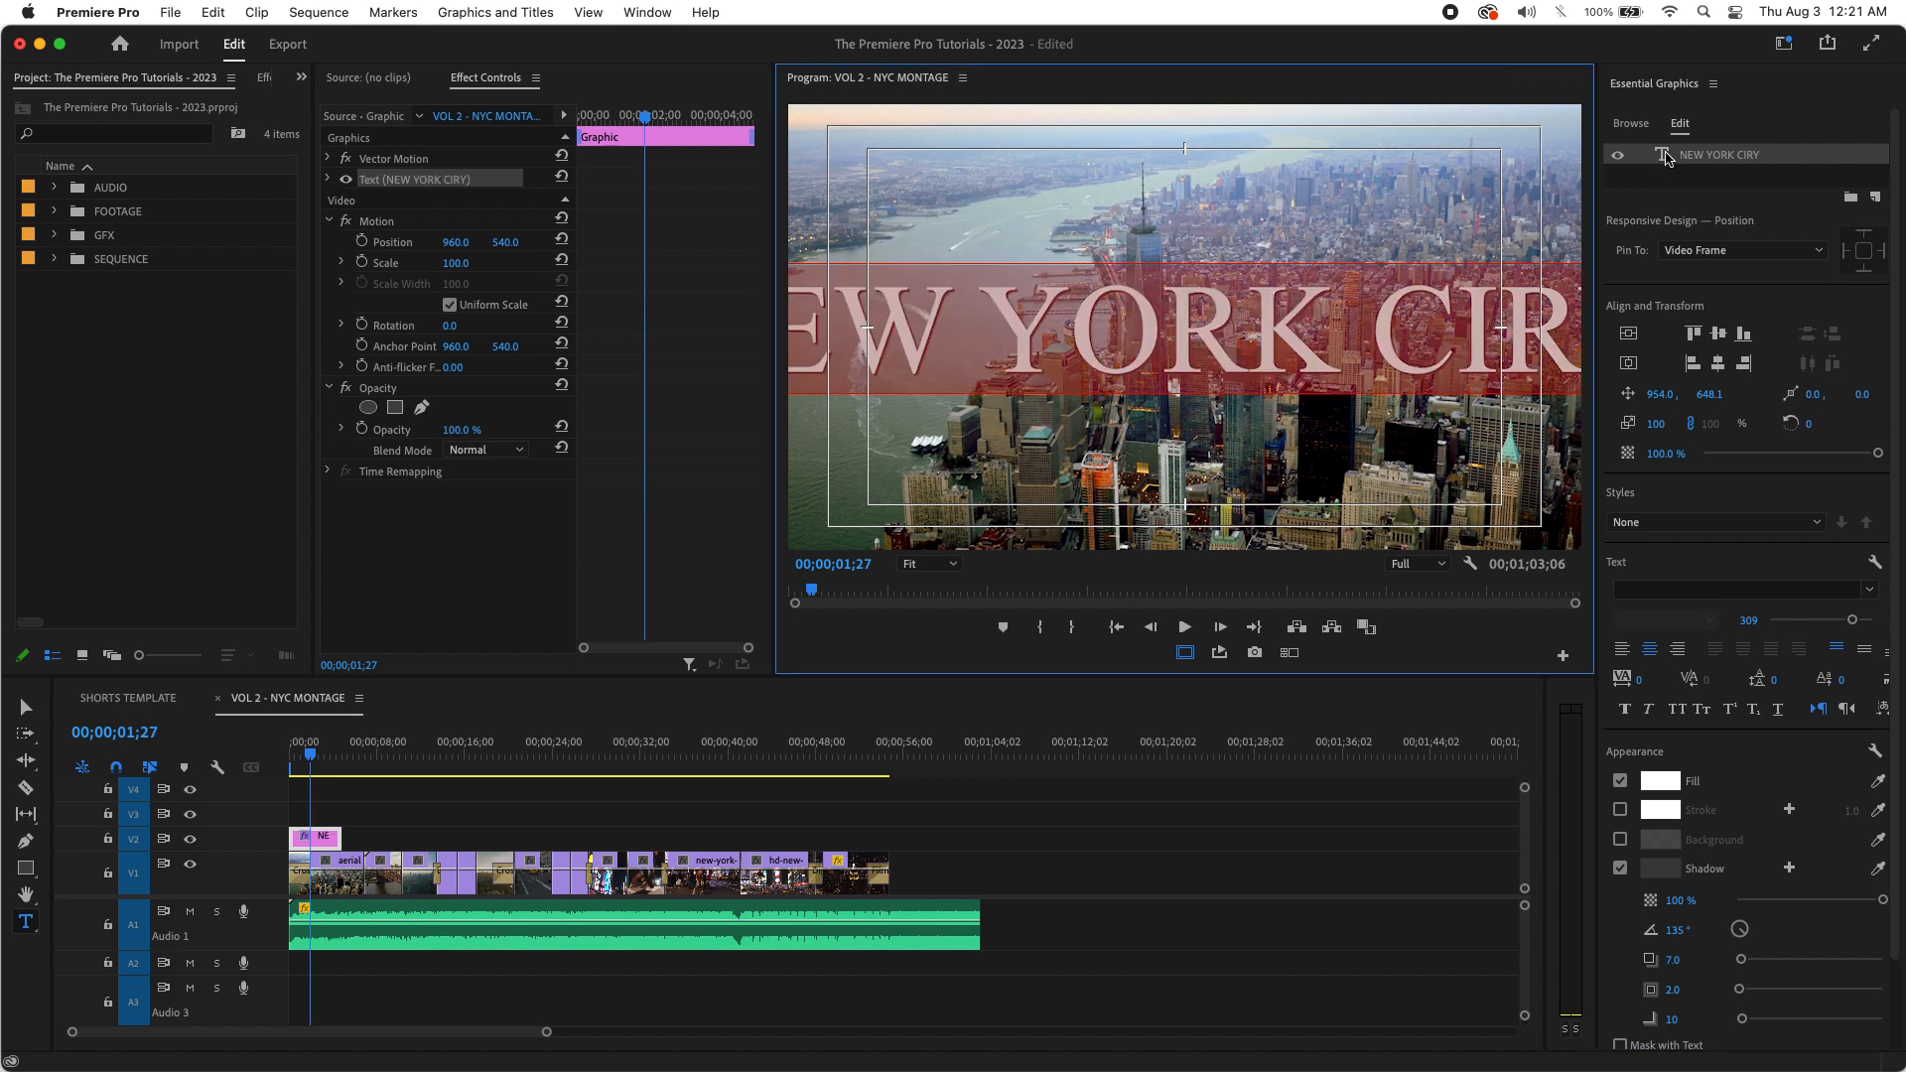
pyautogui.click(1650, 592)
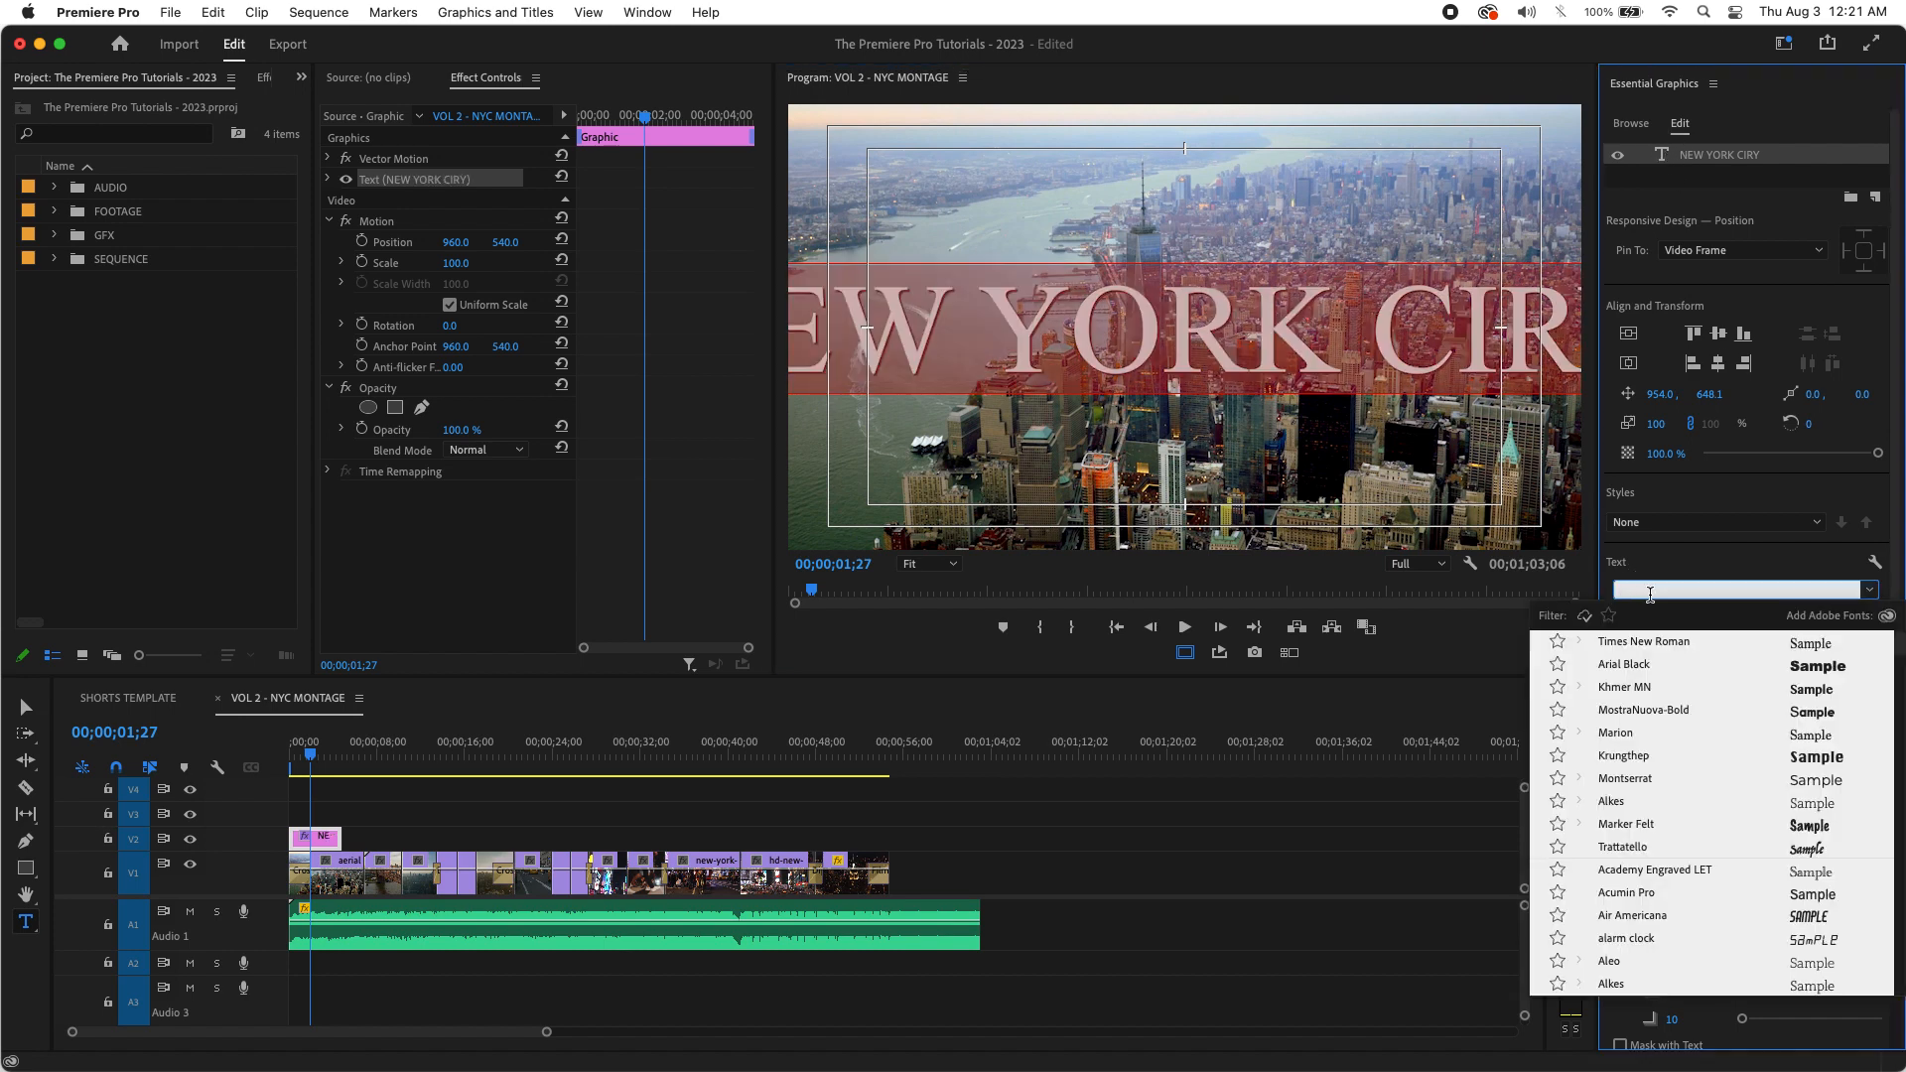
pyautogui.write('BEB')
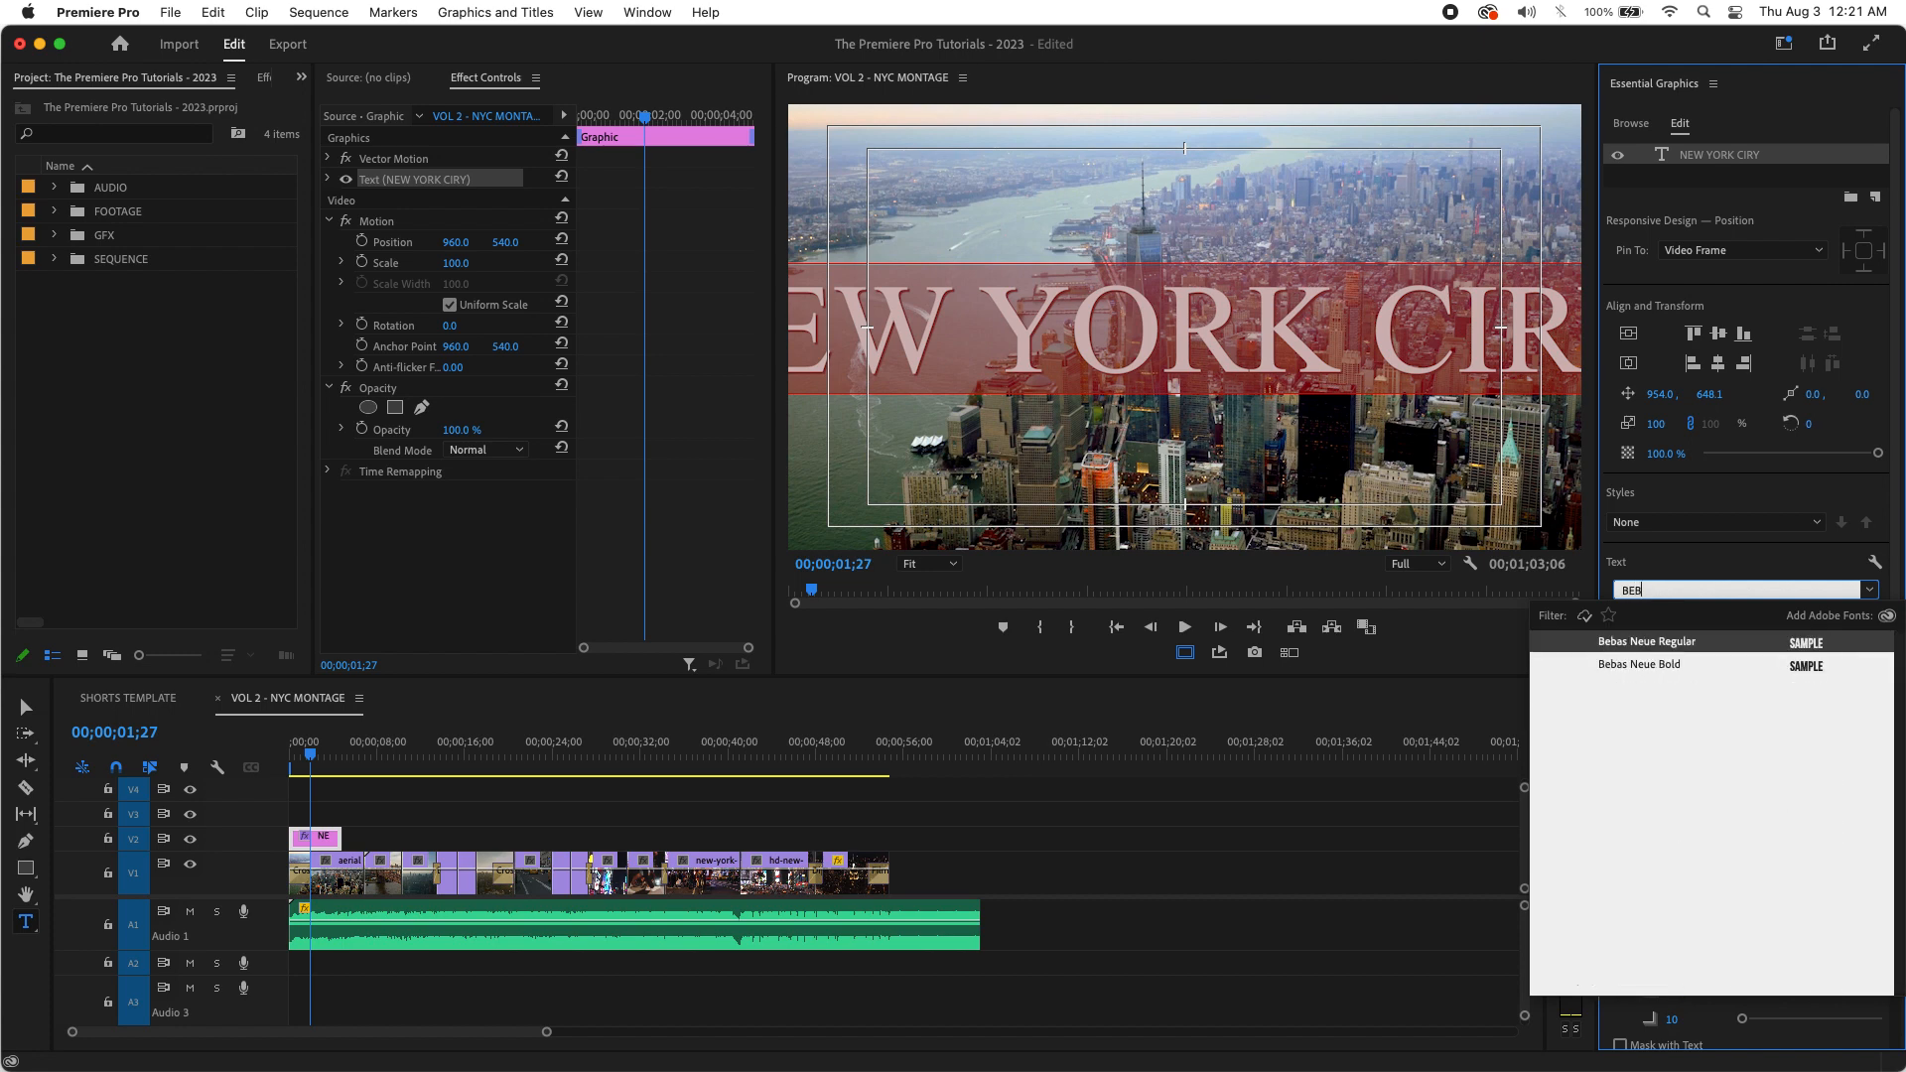
pyautogui.click(1640, 664)
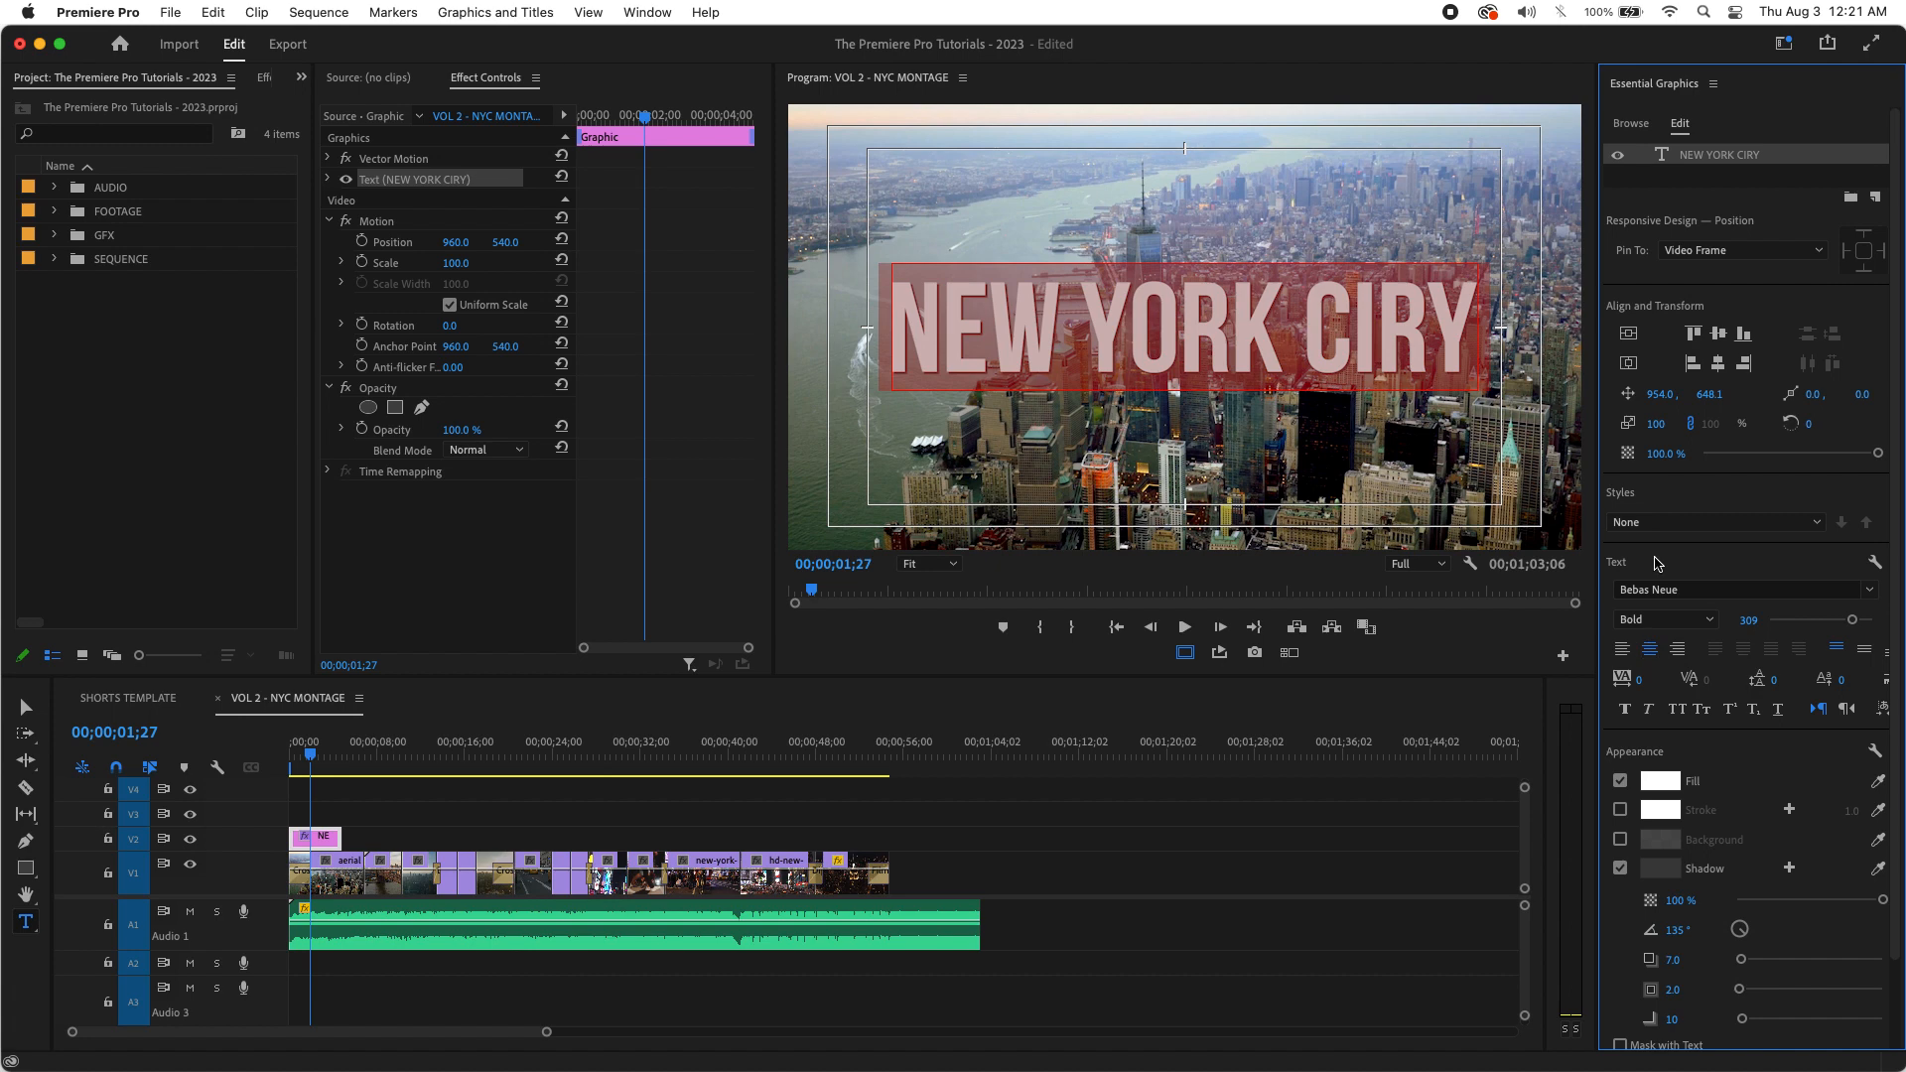
# Step: Correct the last word of the title so that it reads "NEW YORK CITY"
pyautogui.doubleClick(1663, 160)
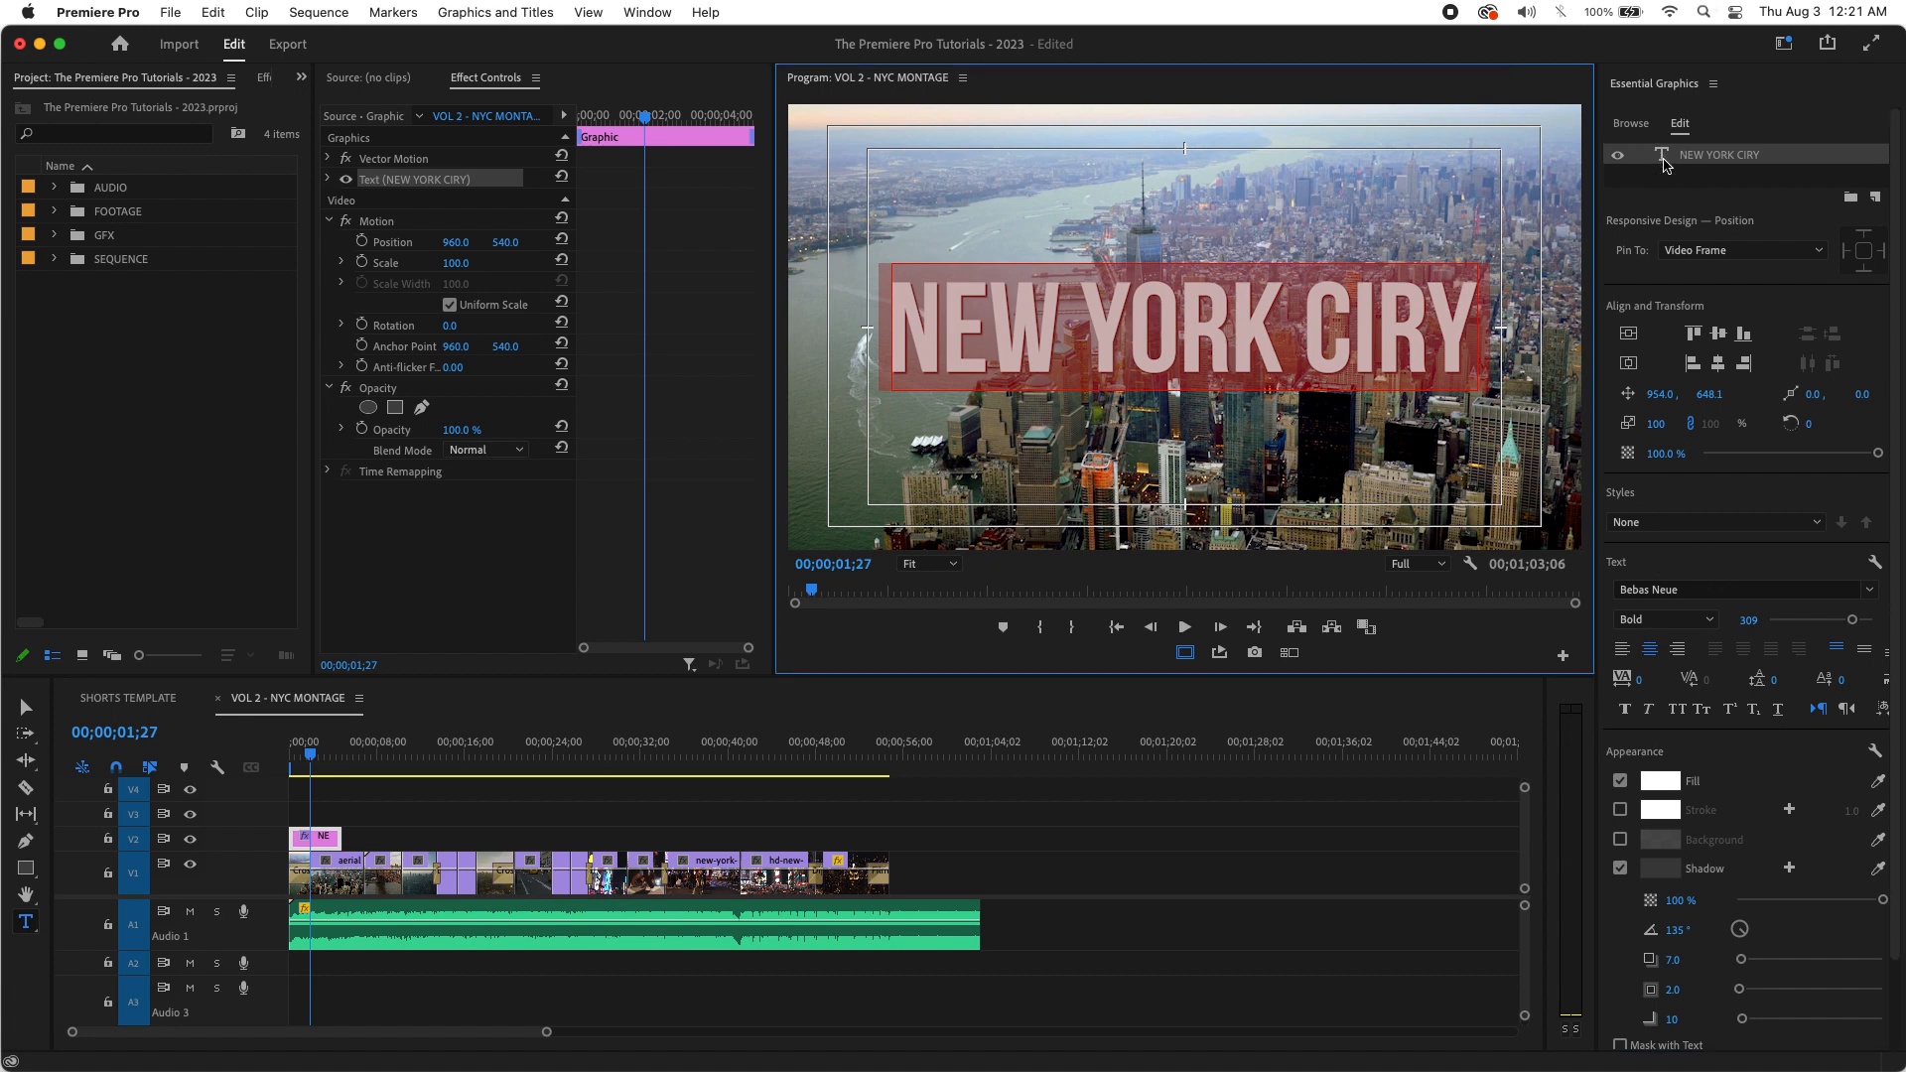
pyautogui.click(1458, 333)
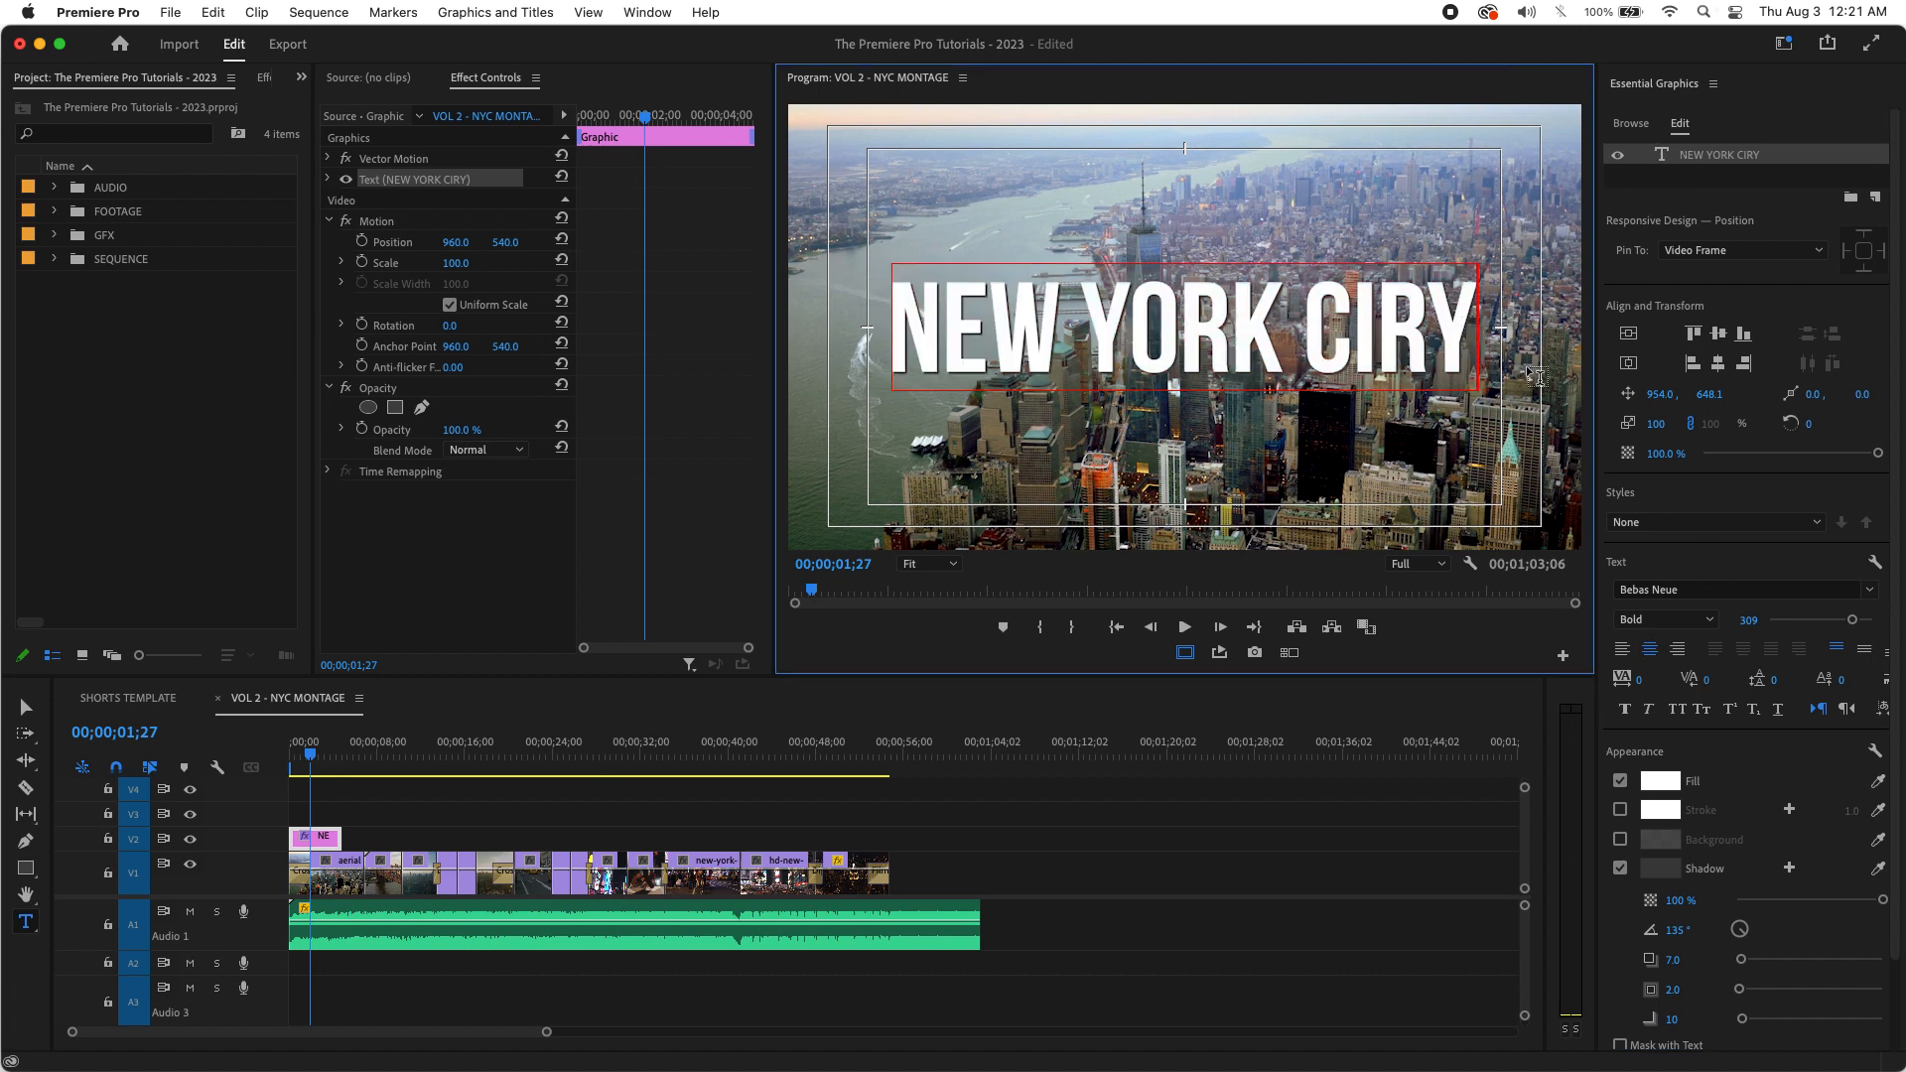
pyautogui.press('BackSpace')
pyautogui.press('BackSpace')
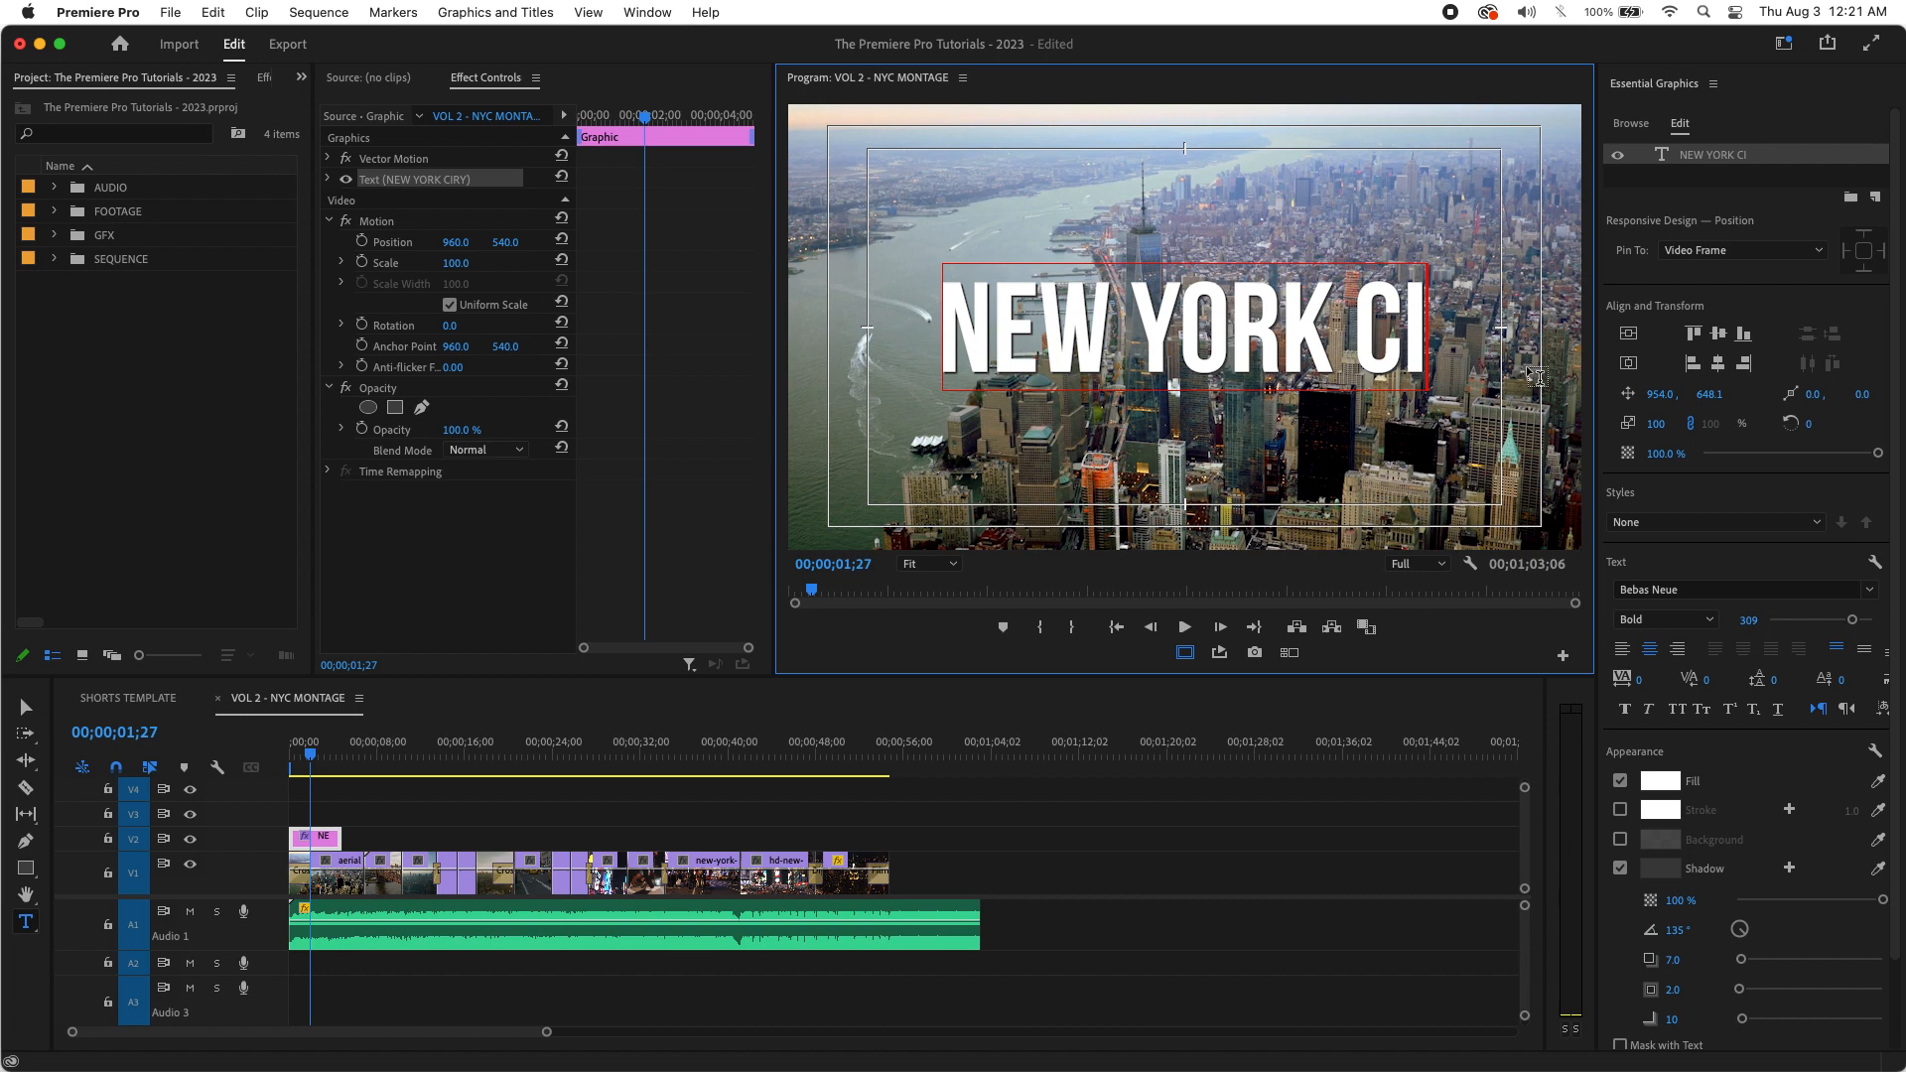
pyautogui.write('TY')
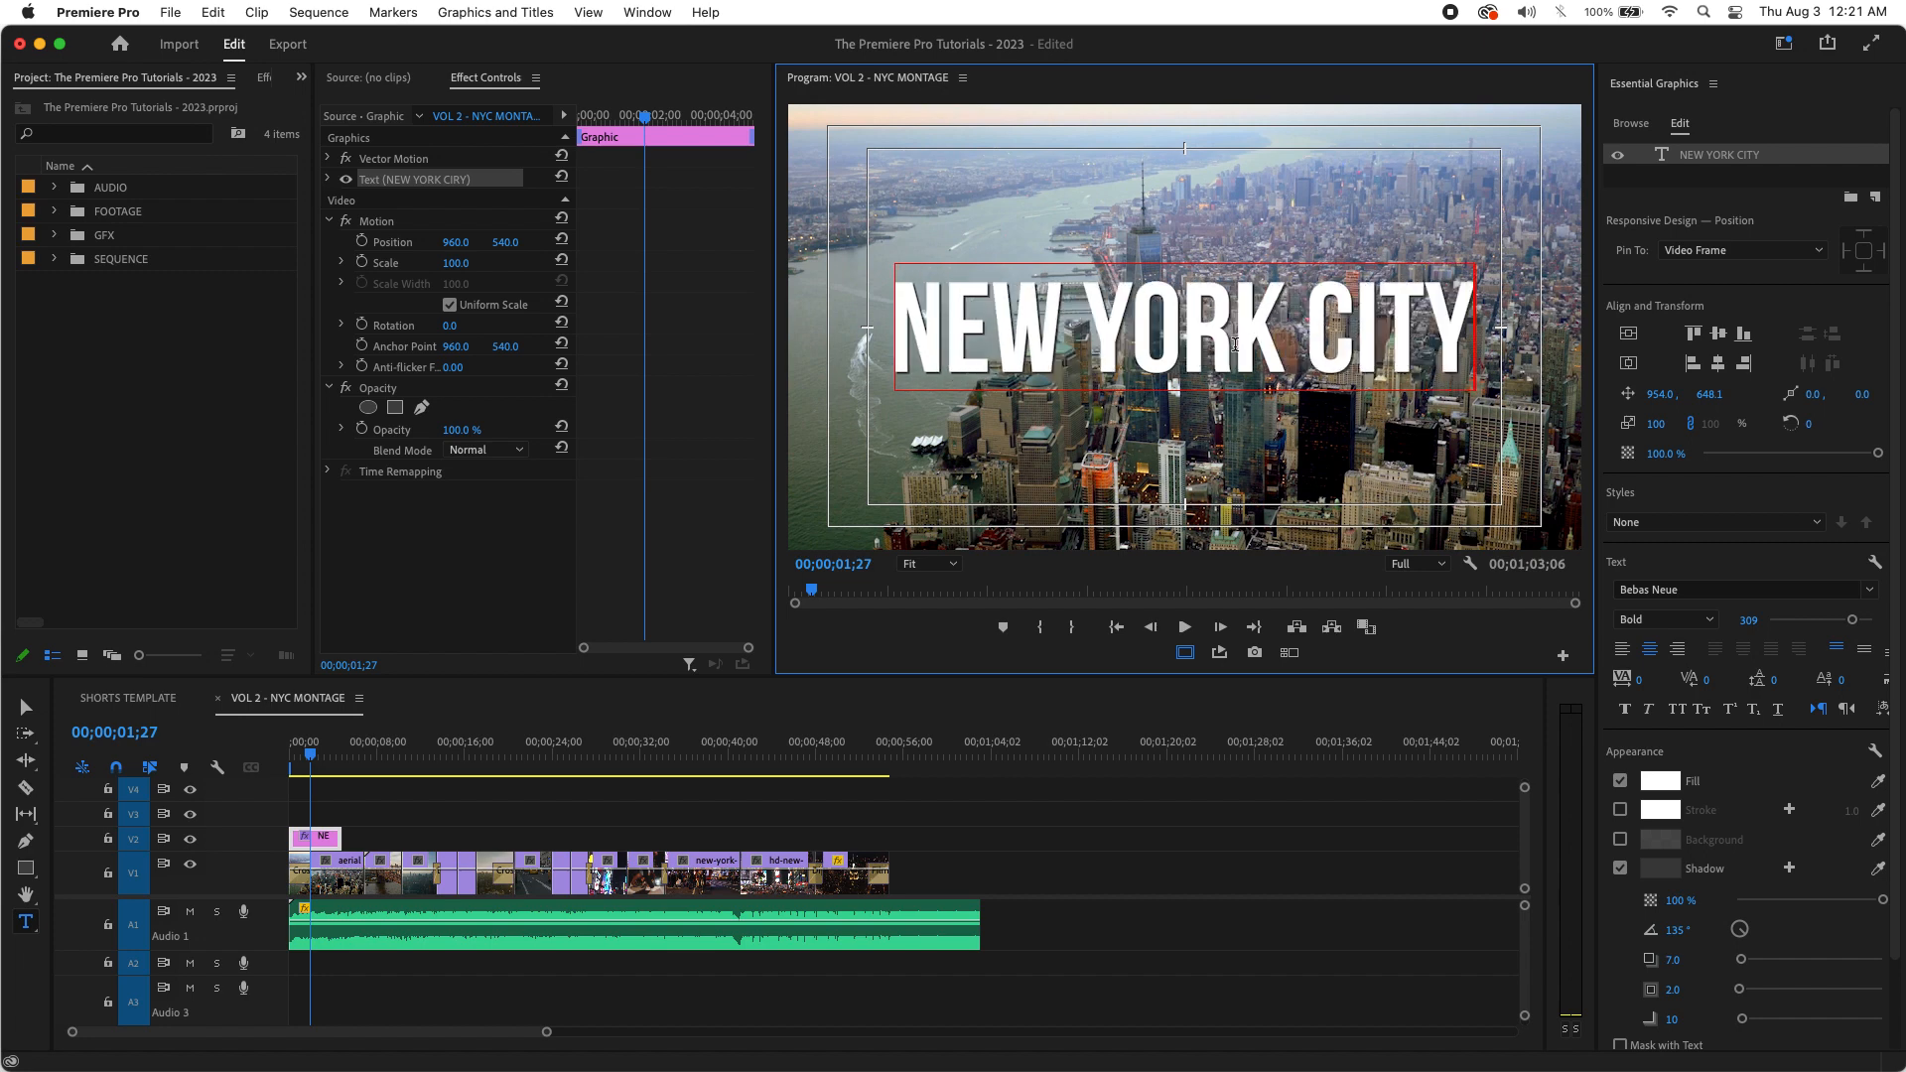
# Step: Increase the font size of the entire NEW YORK CITY title to 335
pyautogui.moveTo(1852, 620); pyautogui.dragTo(1855, 620)
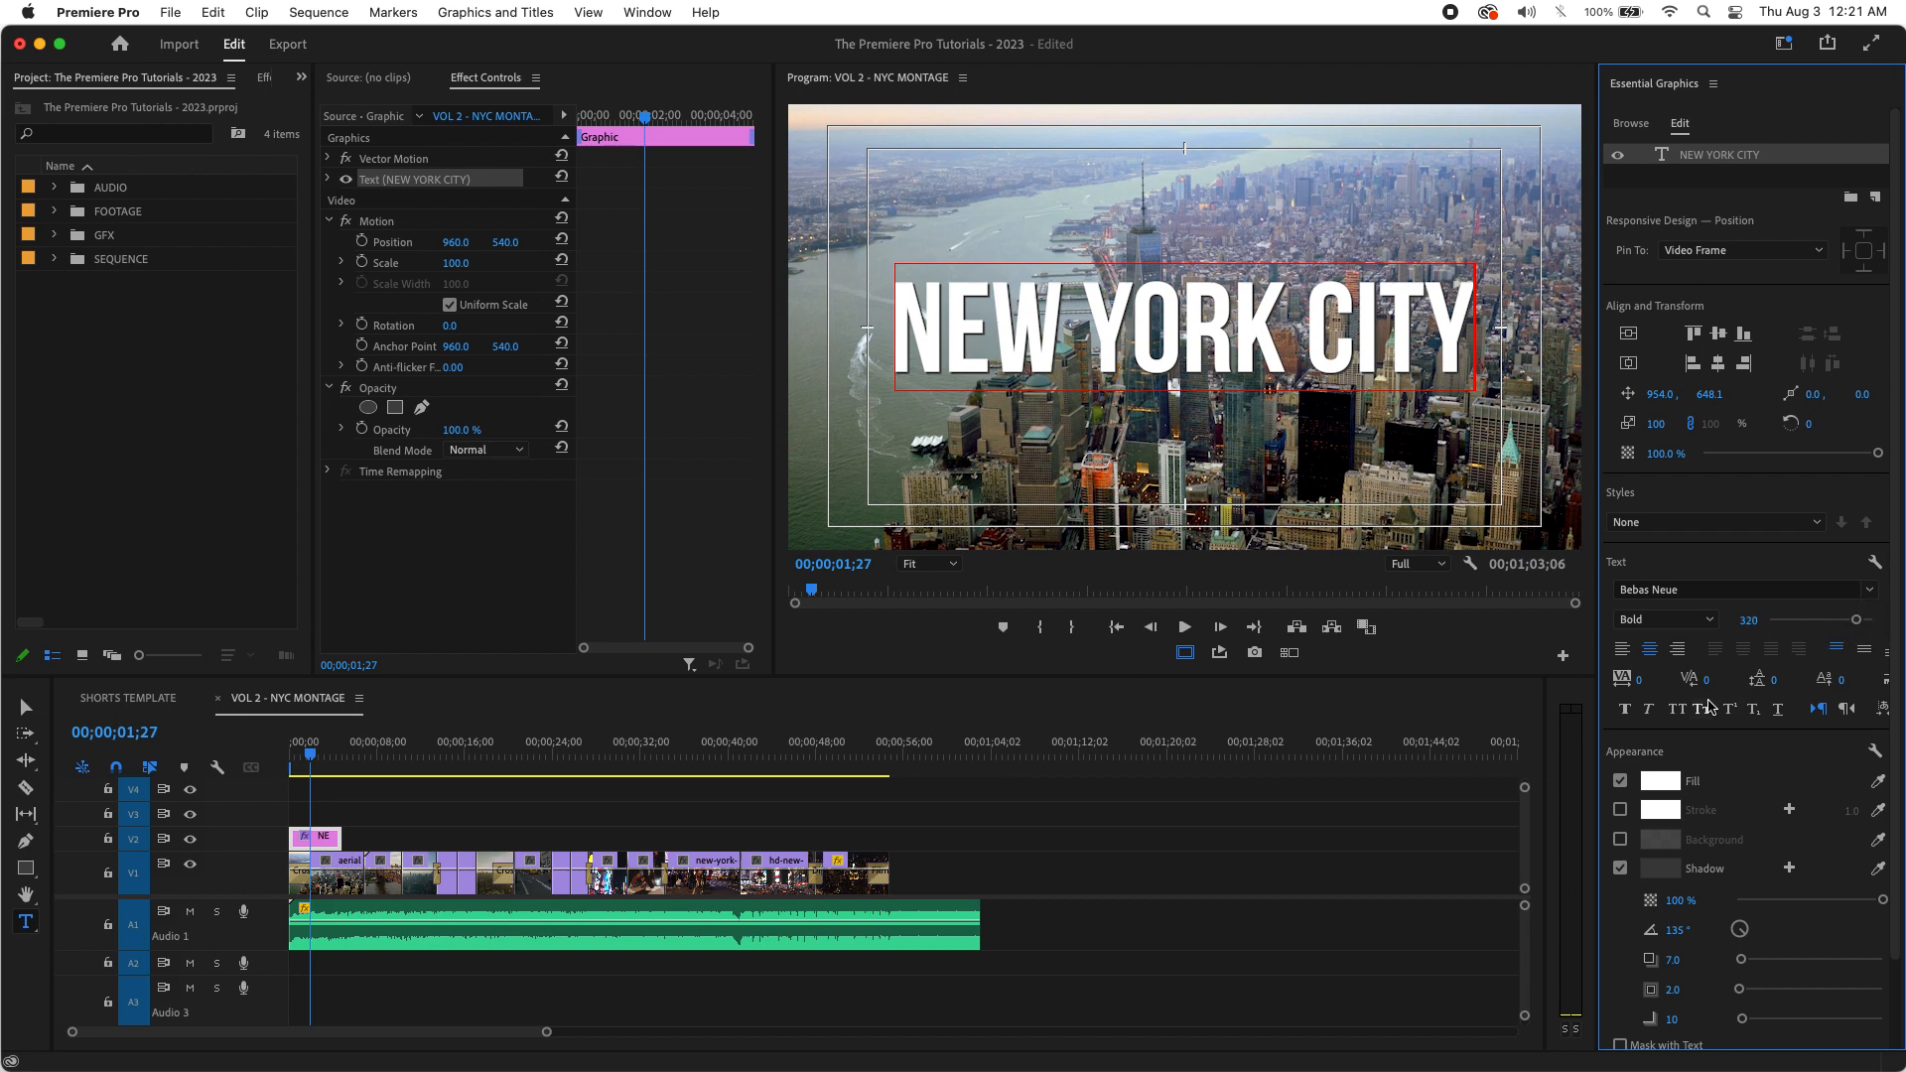
pyautogui.doubleClick(1671, 159)
pyautogui.moveTo(1855, 621); pyautogui.dragTo(1858, 623)
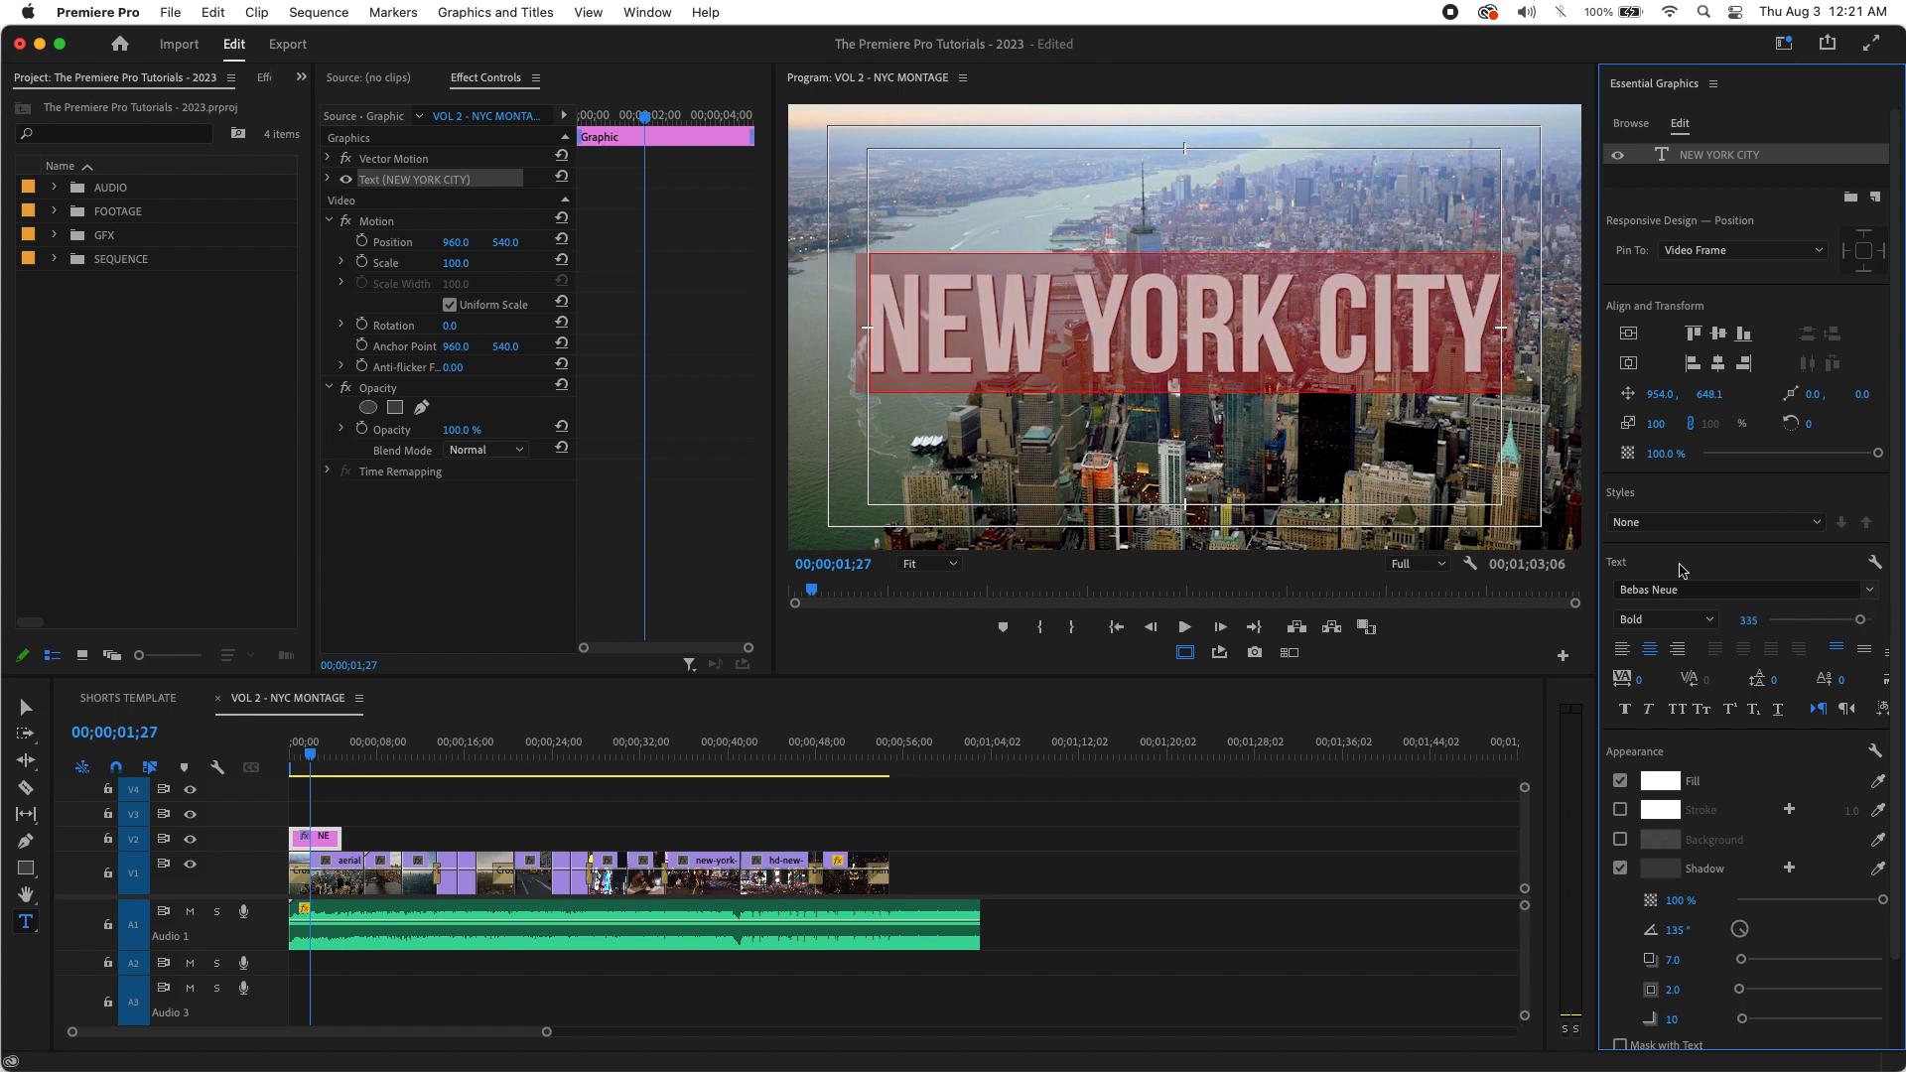
# Step: Center the NEW YORK CITY title vertically in the video frame and leave text editing
pyautogui.click(1718, 334)
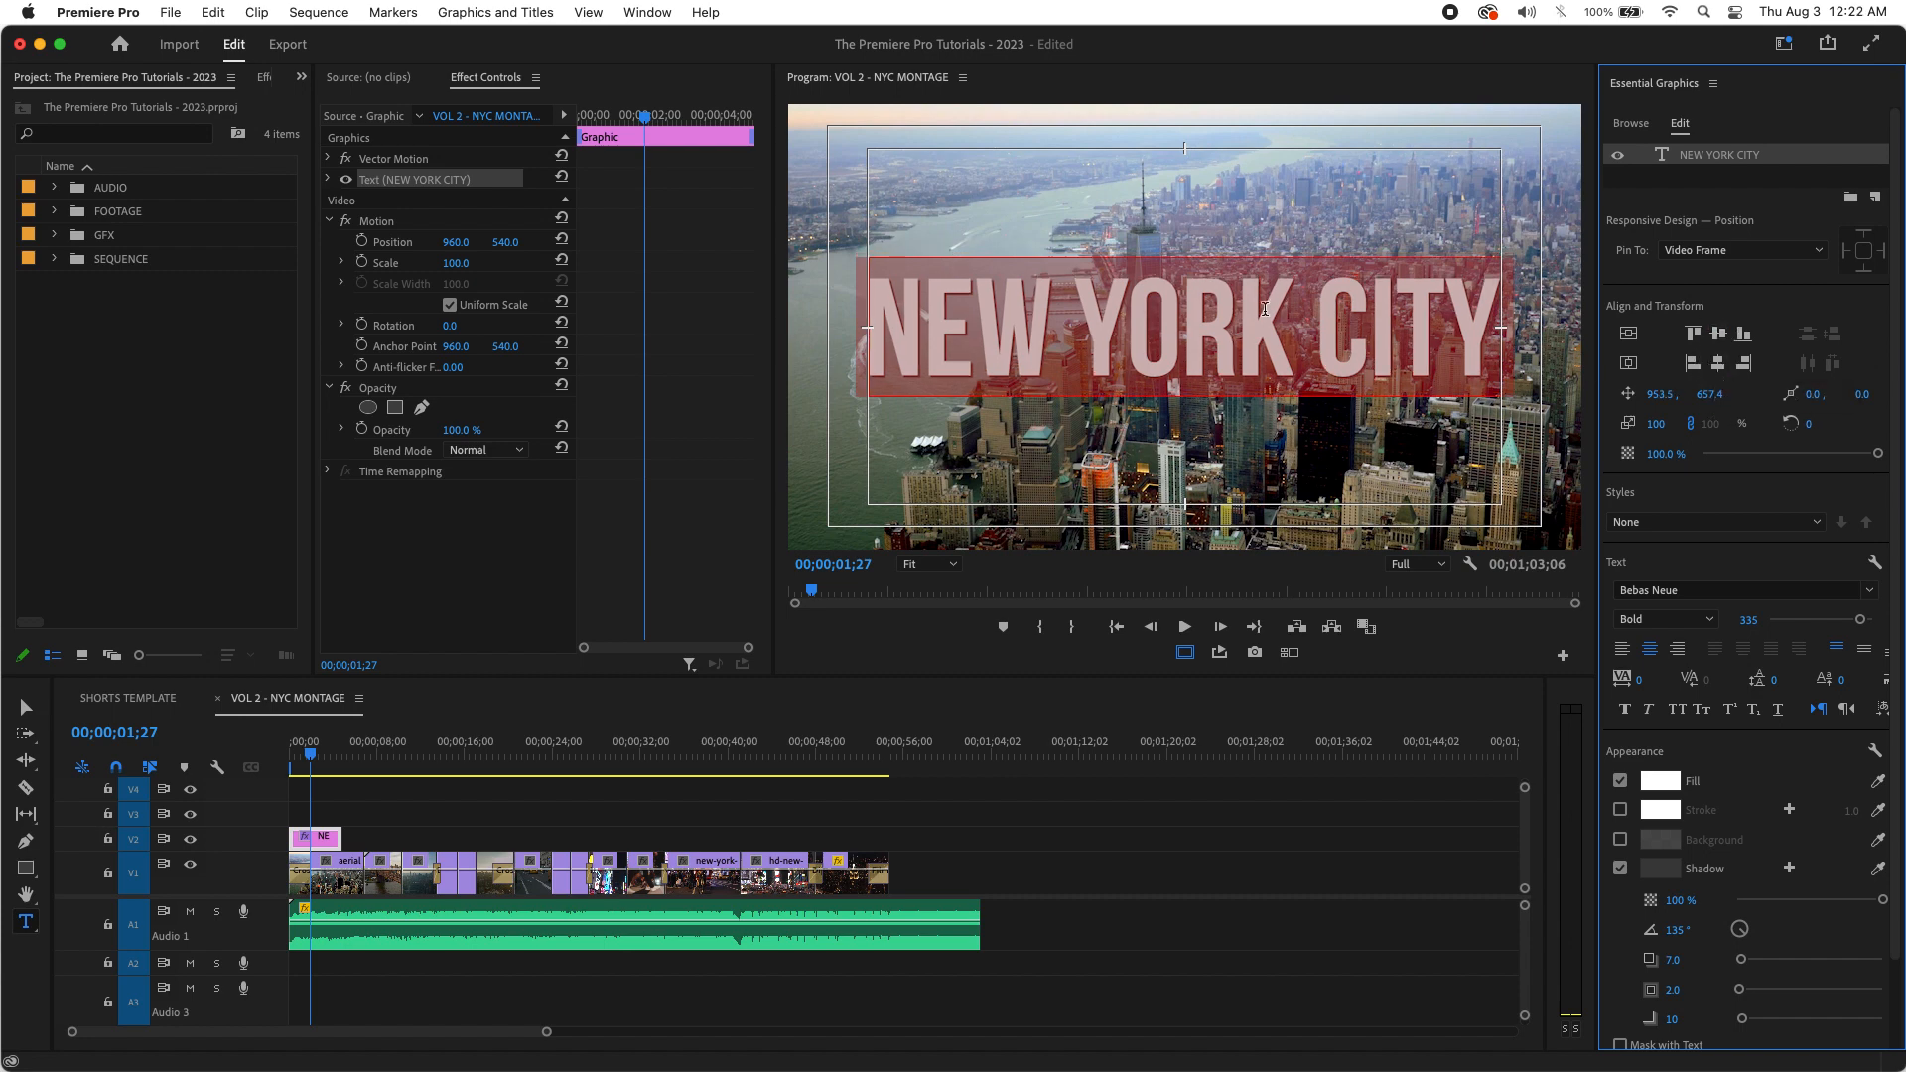
pyautogui.click(1321, 316)
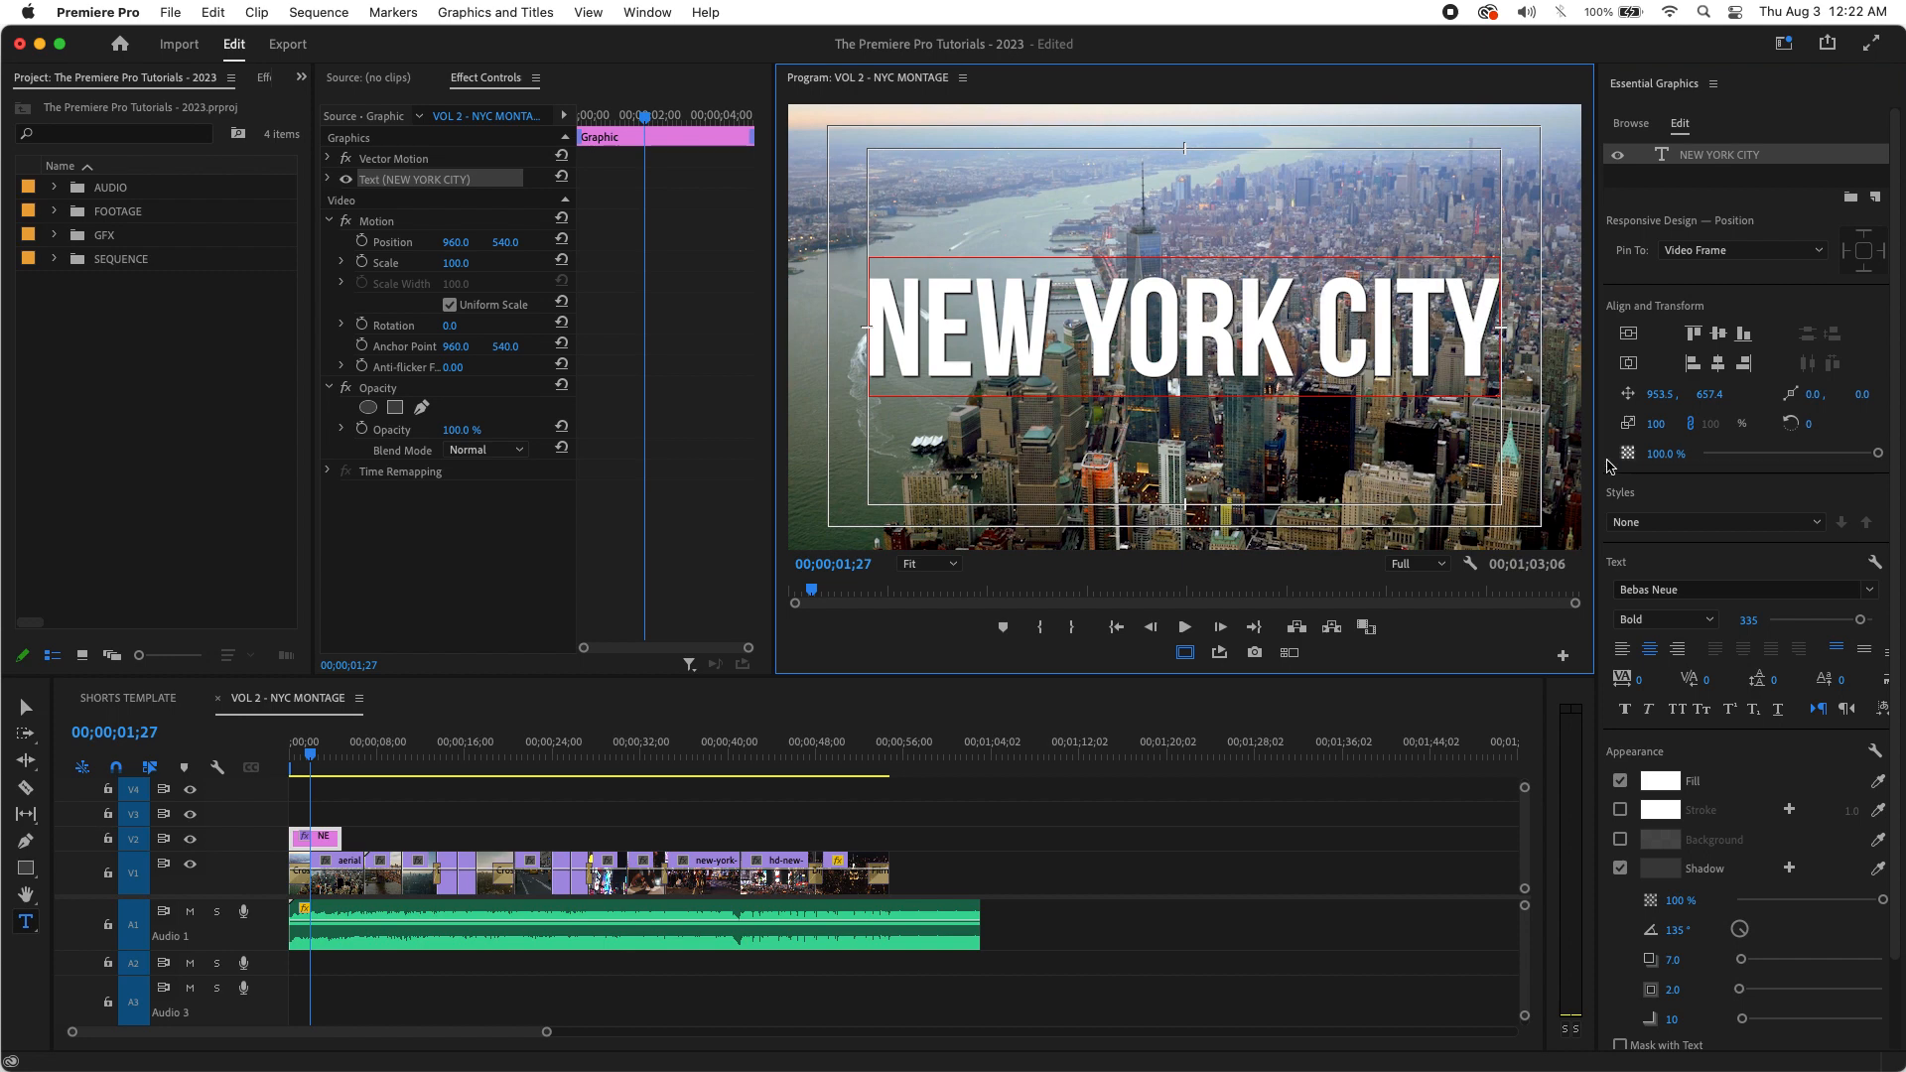
pyautogui.scroll(-2, 1811, 804)
pyautogui.scroll(-2, 1811, 804)
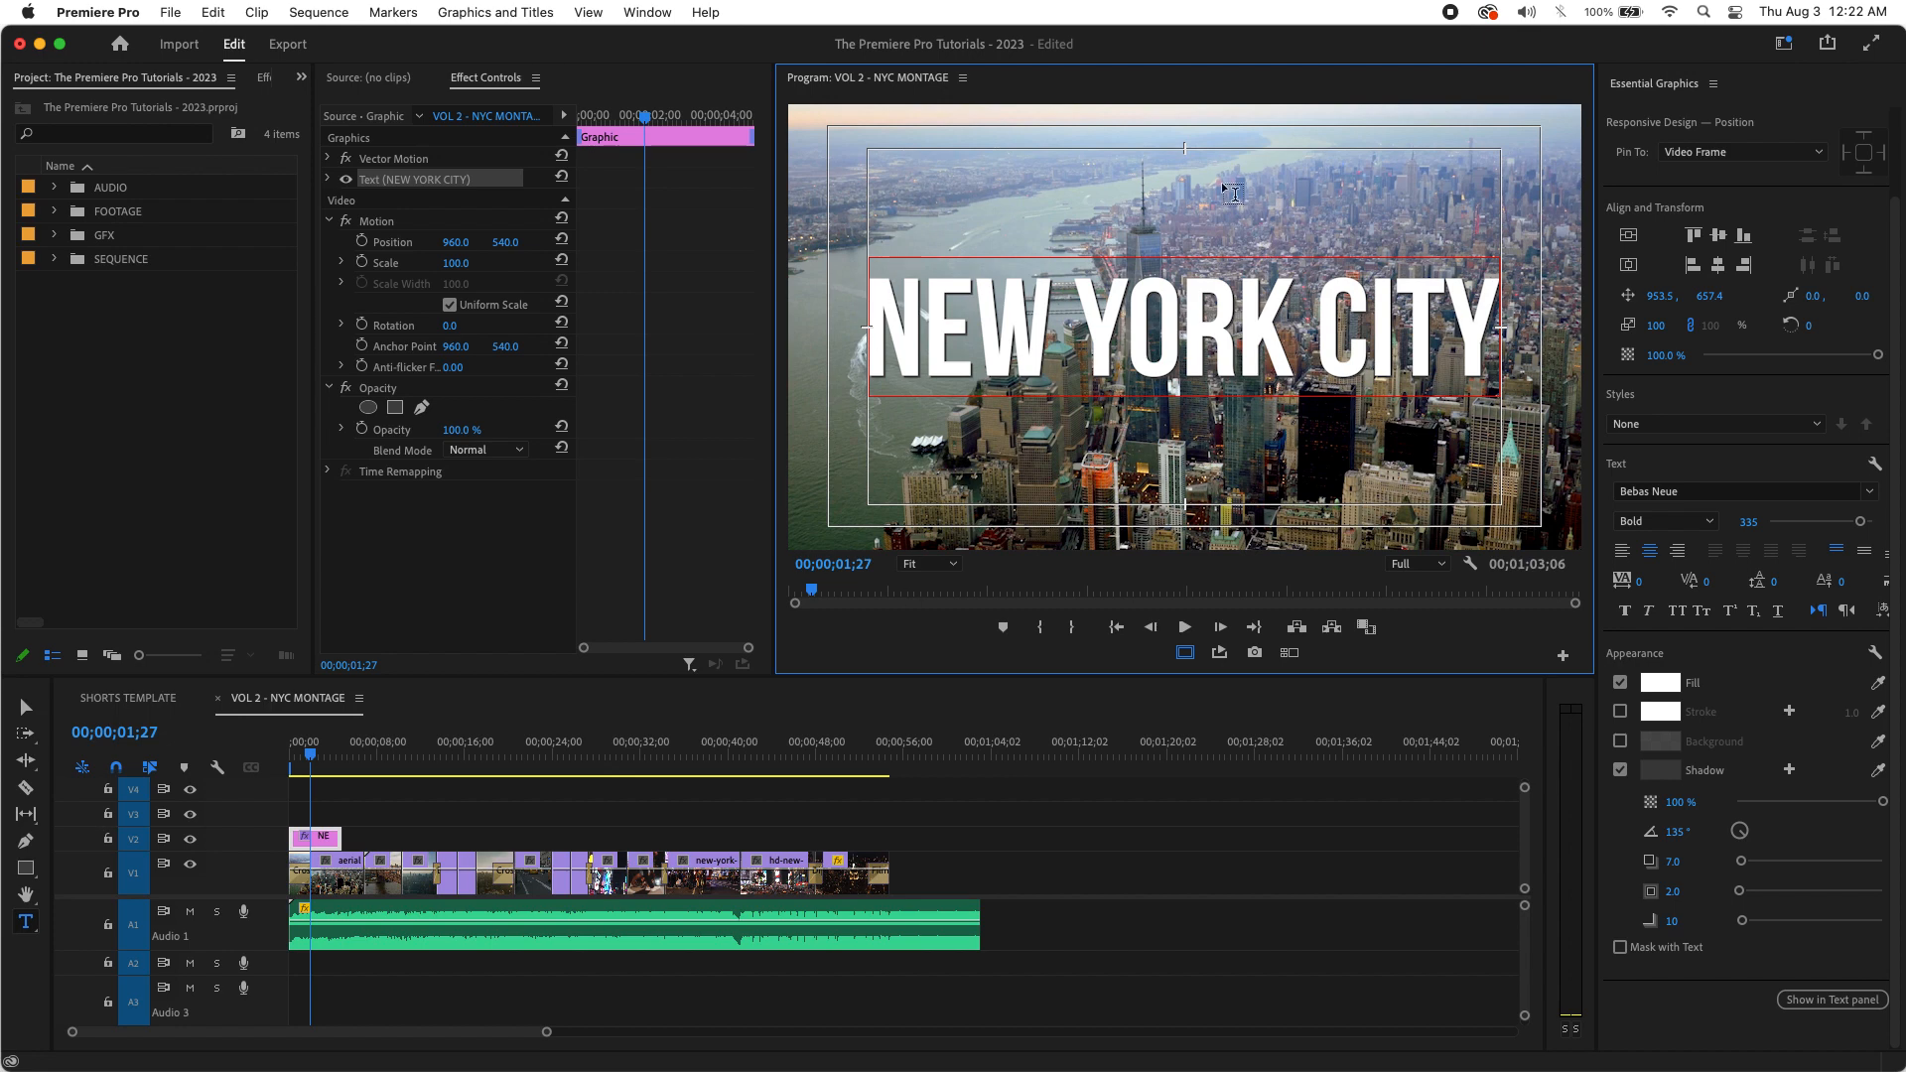
# Step: Toggle the title's shadow and fill off and back on to compare its appearance
pyautogui.click(1619, 771)
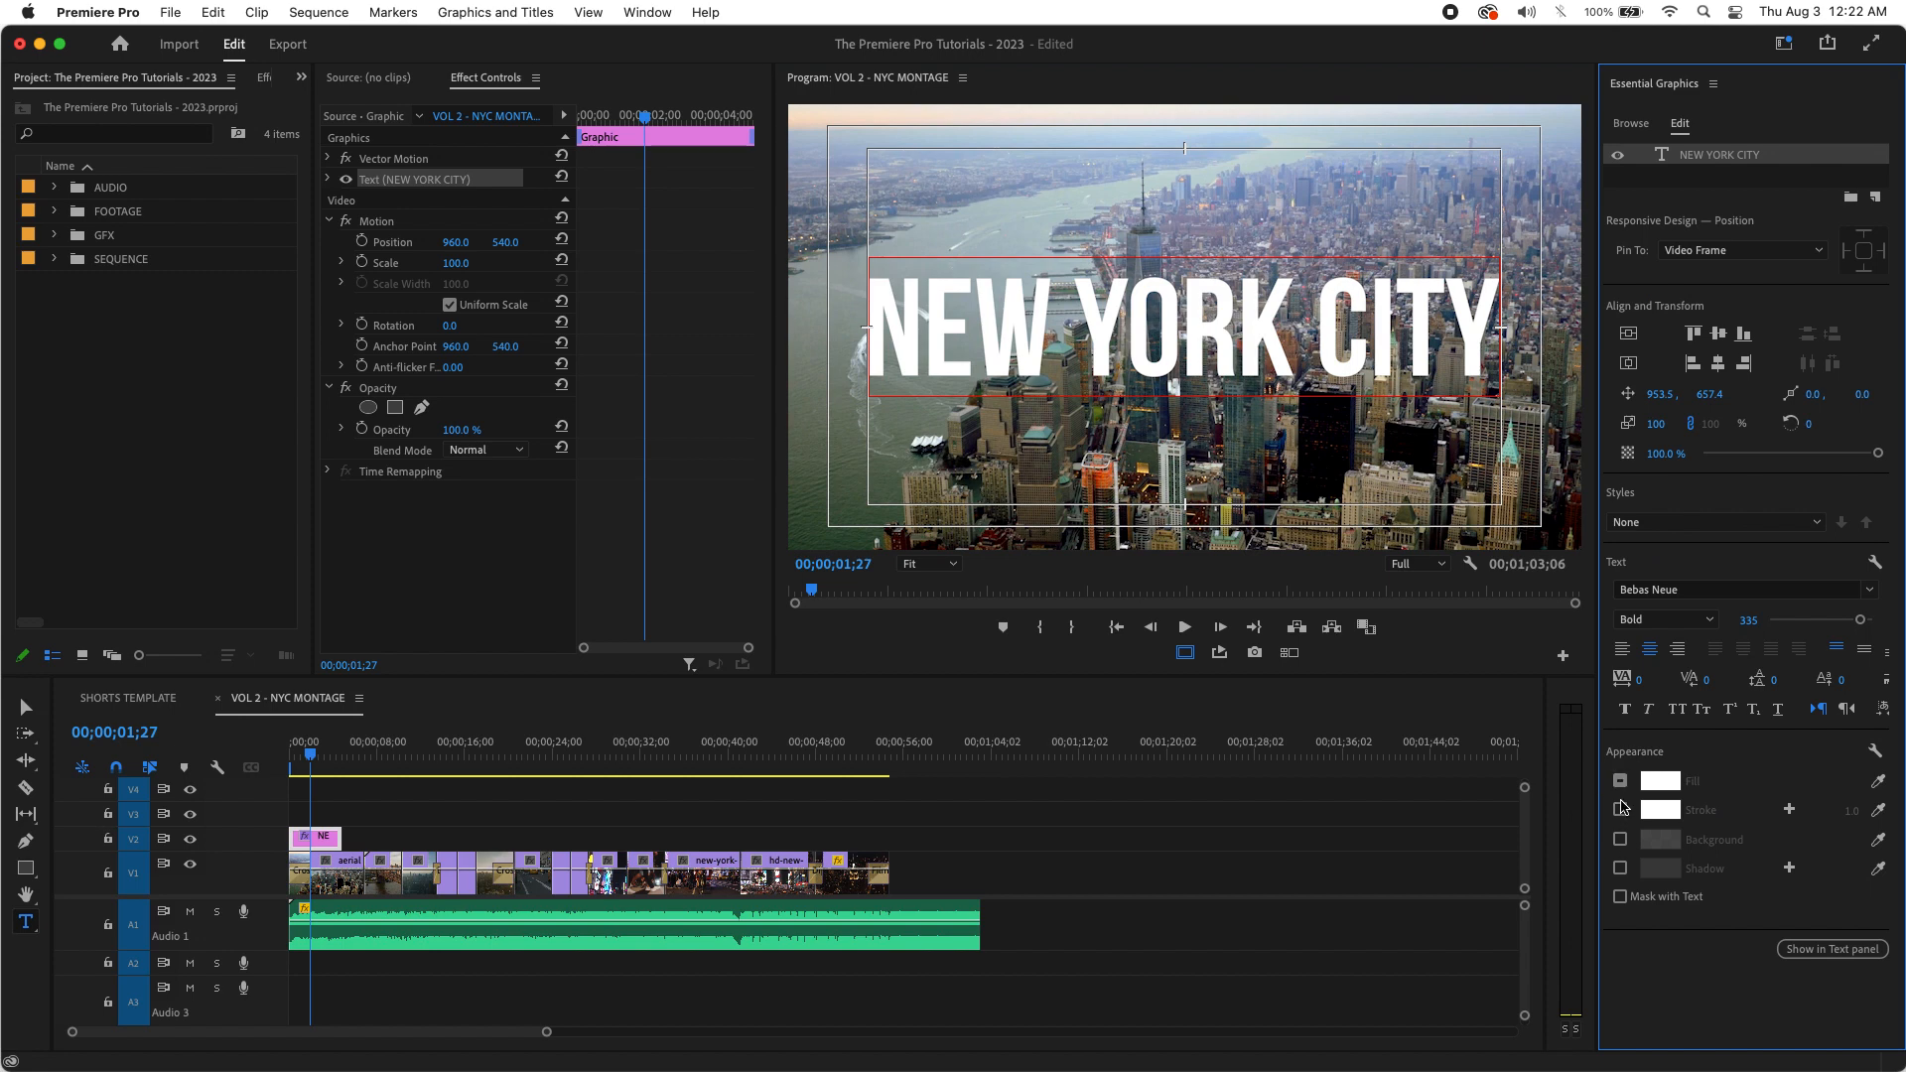
pyautogui.click(1621, 871)
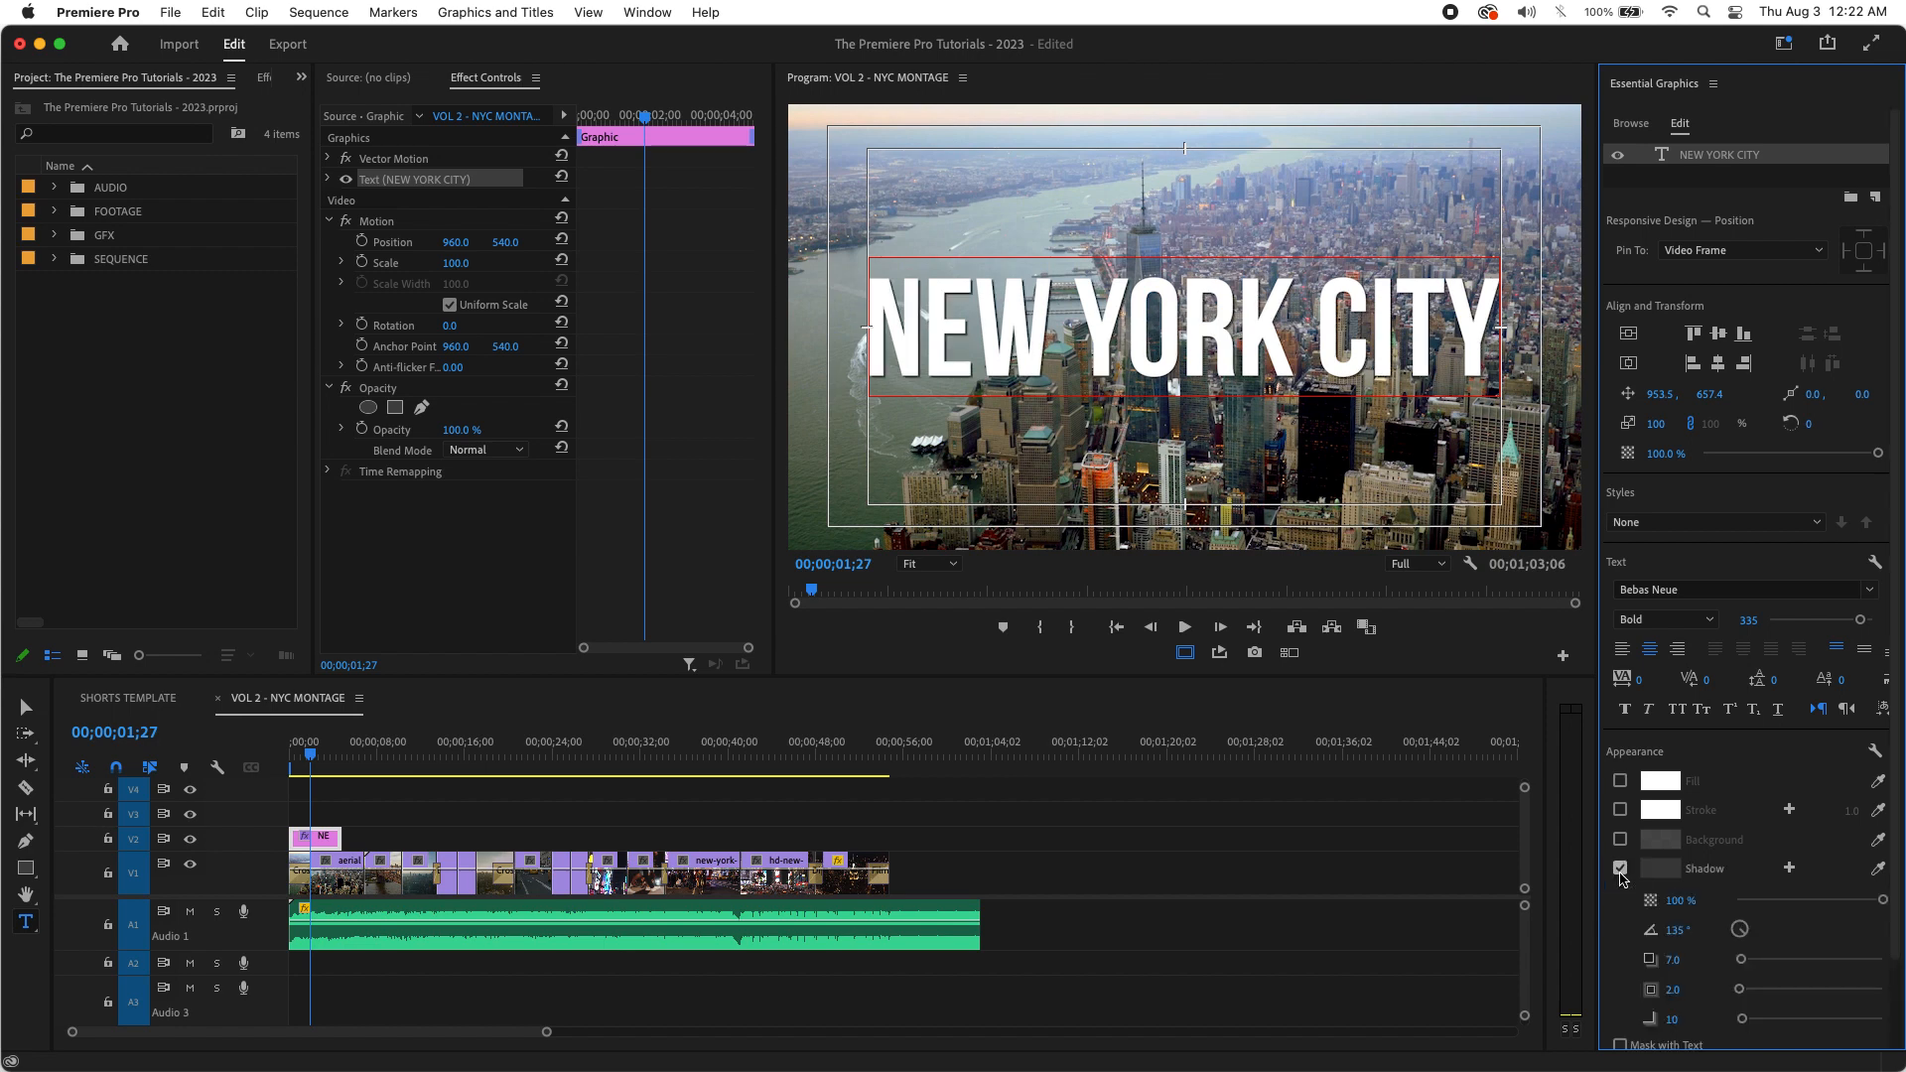
pyautogui.click(1620, 781)
# Step: Try a shadow size of 100 and a shadow blur of 250 on the title, undoing each change
pyautogui.scroll(-3, 1783, 850)
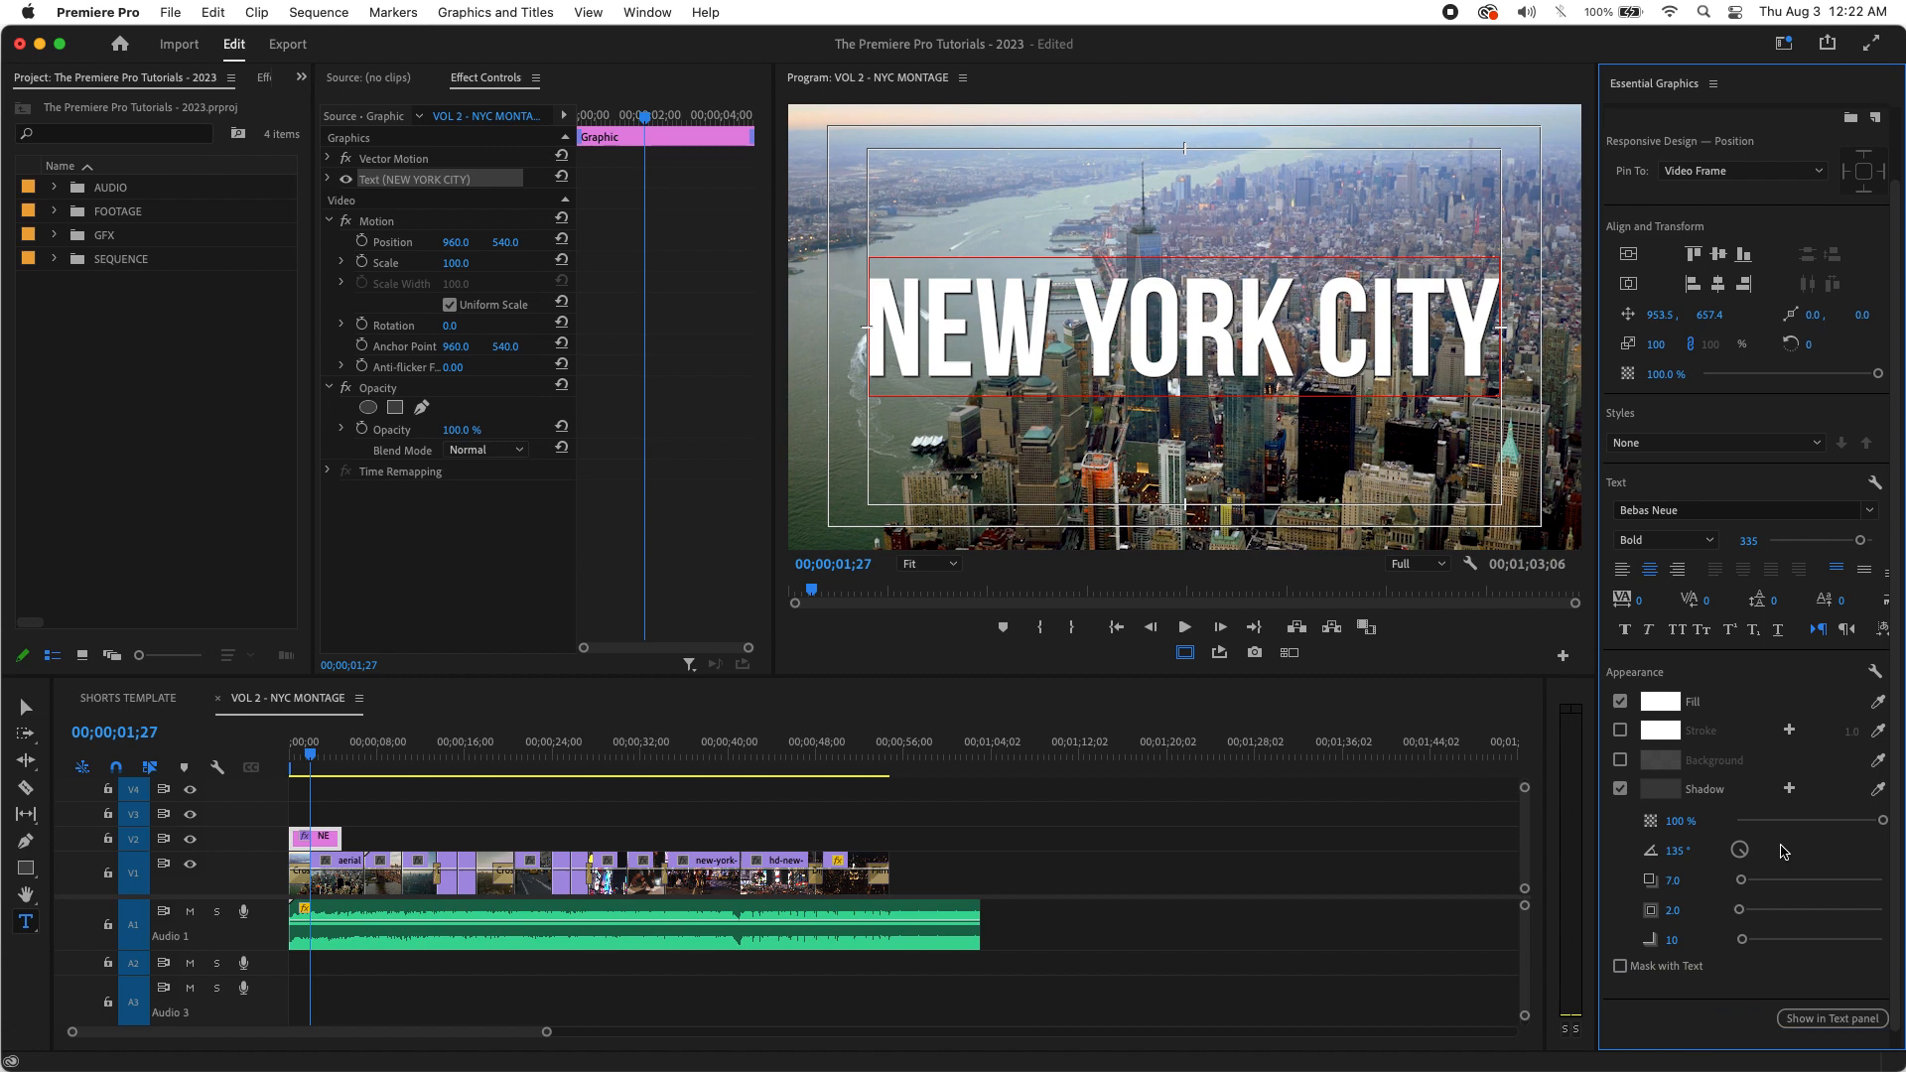
pyautogui.moveTo(1740, 860); pyautogui.dragTo(1903, 891)
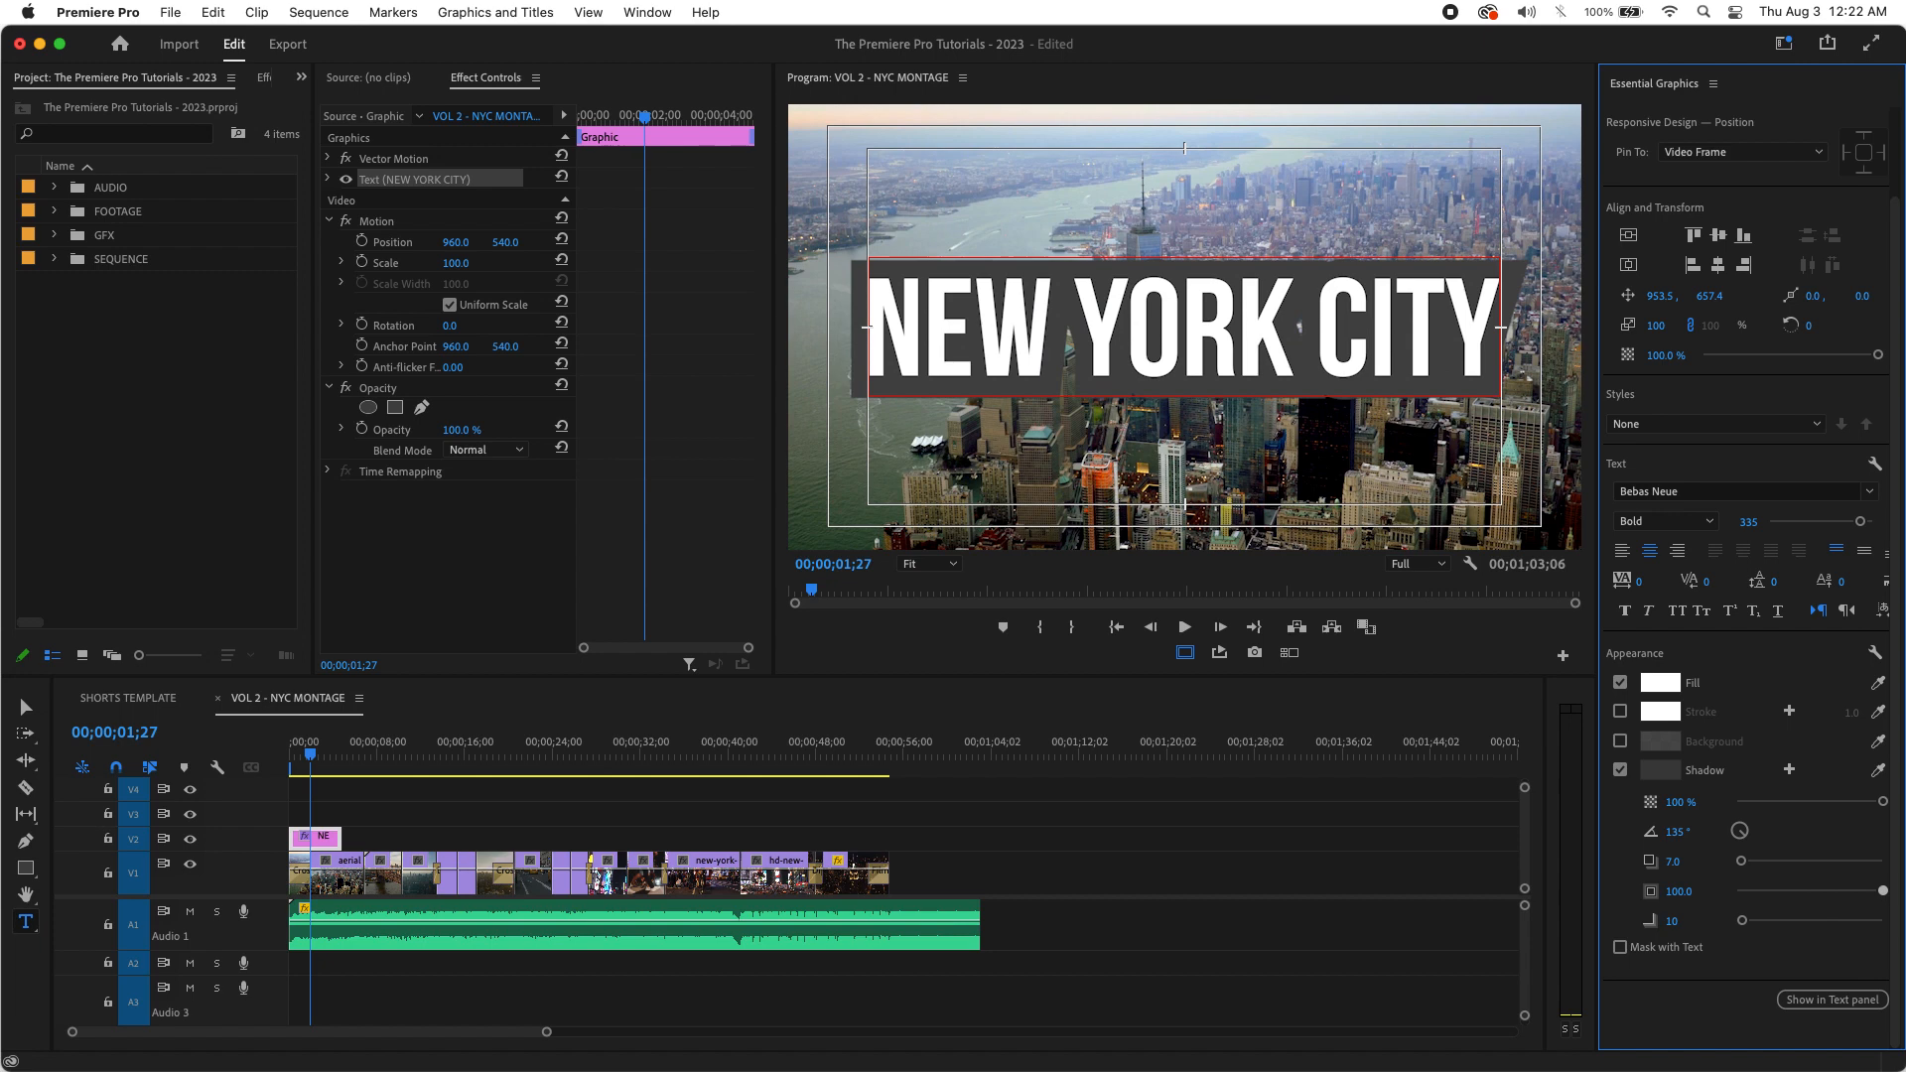
pyautogui.press('super+z')
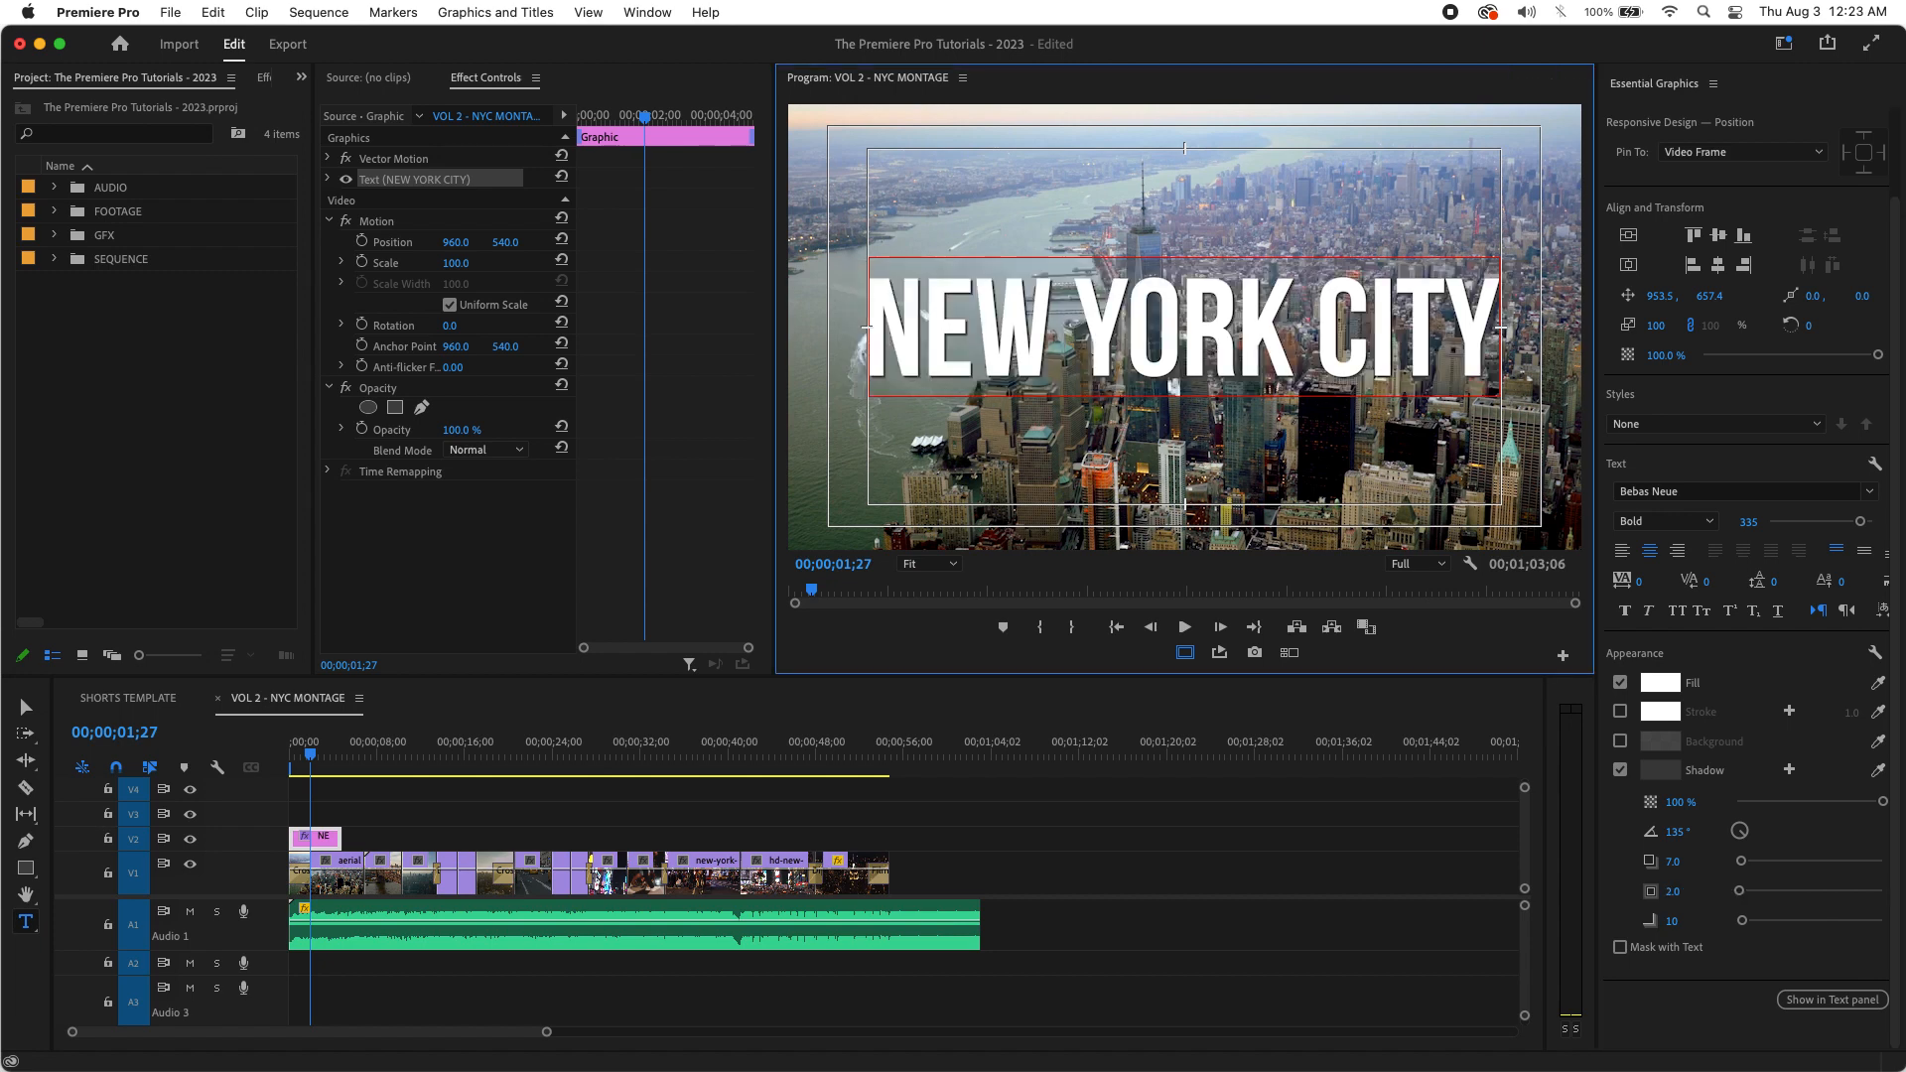
pyautogui.moveTo(1742, 920); pyautogui.dragTo(1905, 903)
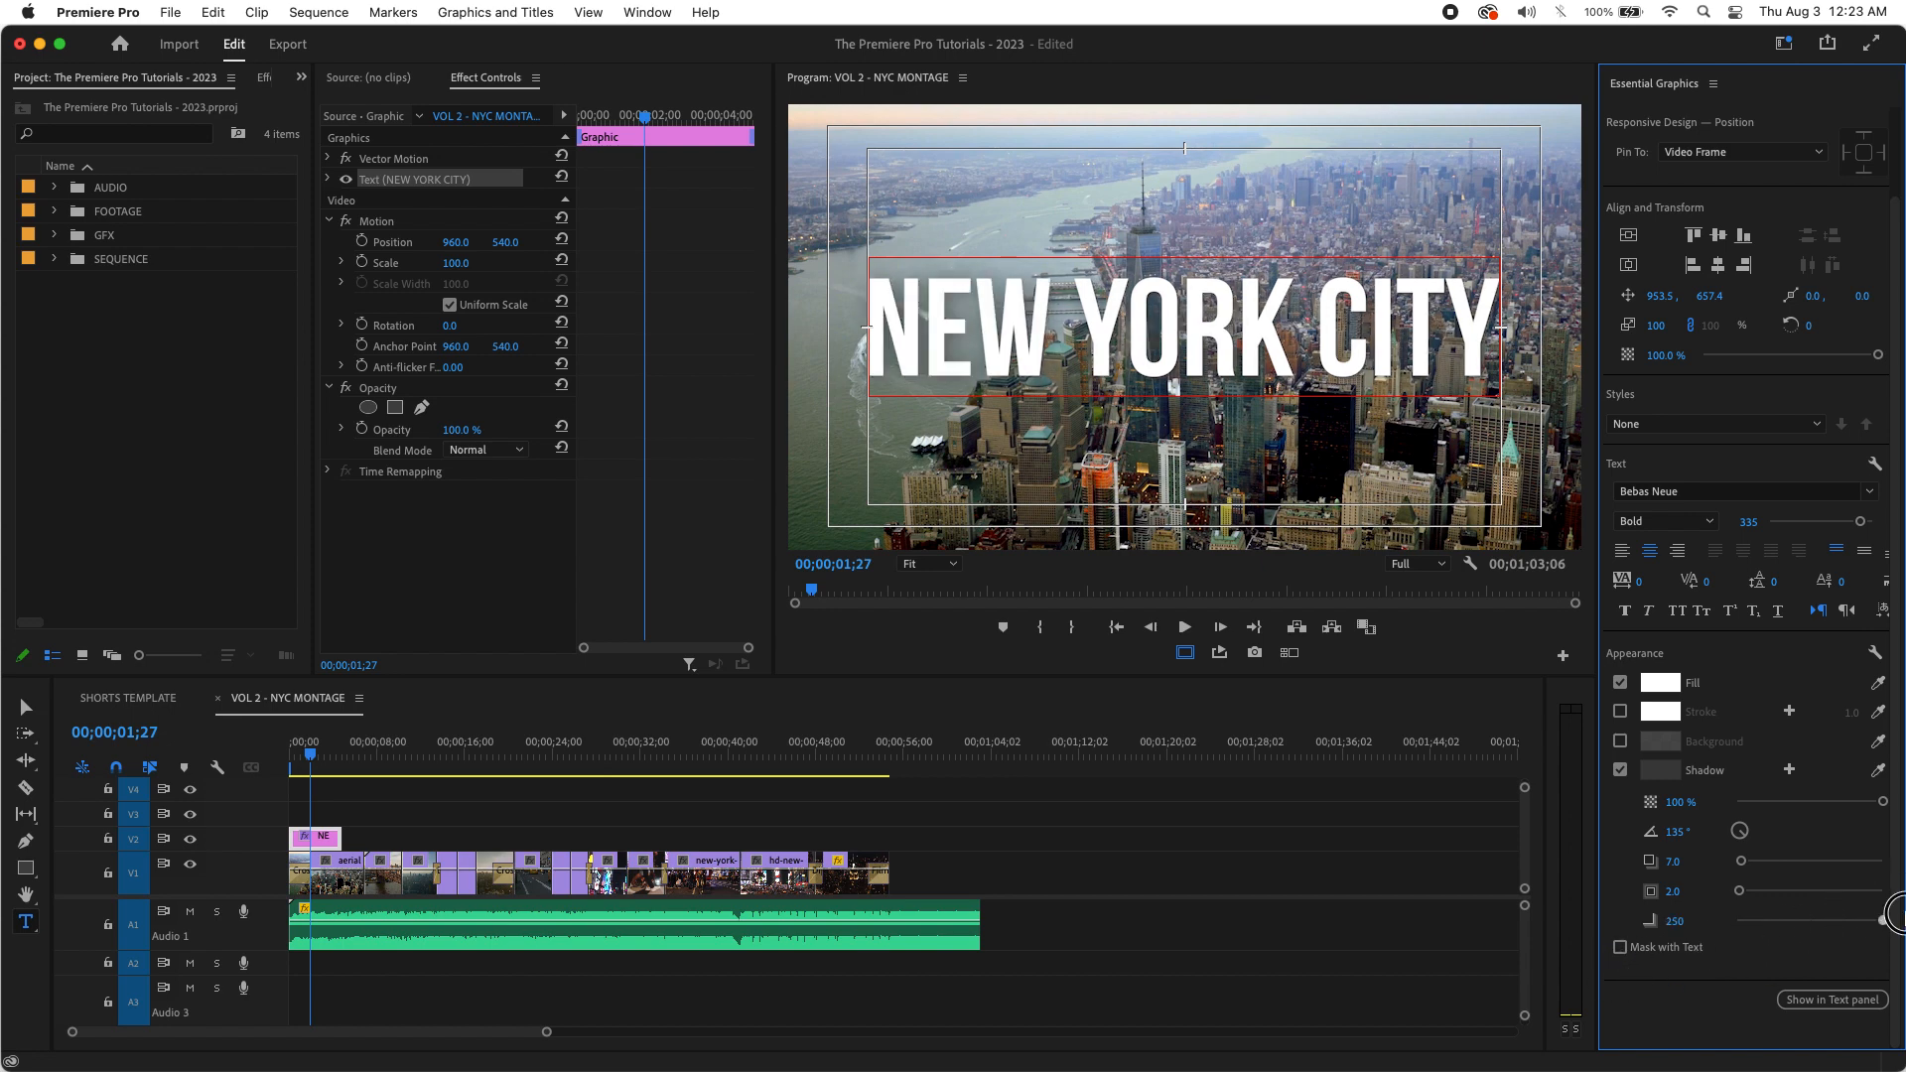
pyautogui.press('super+z')
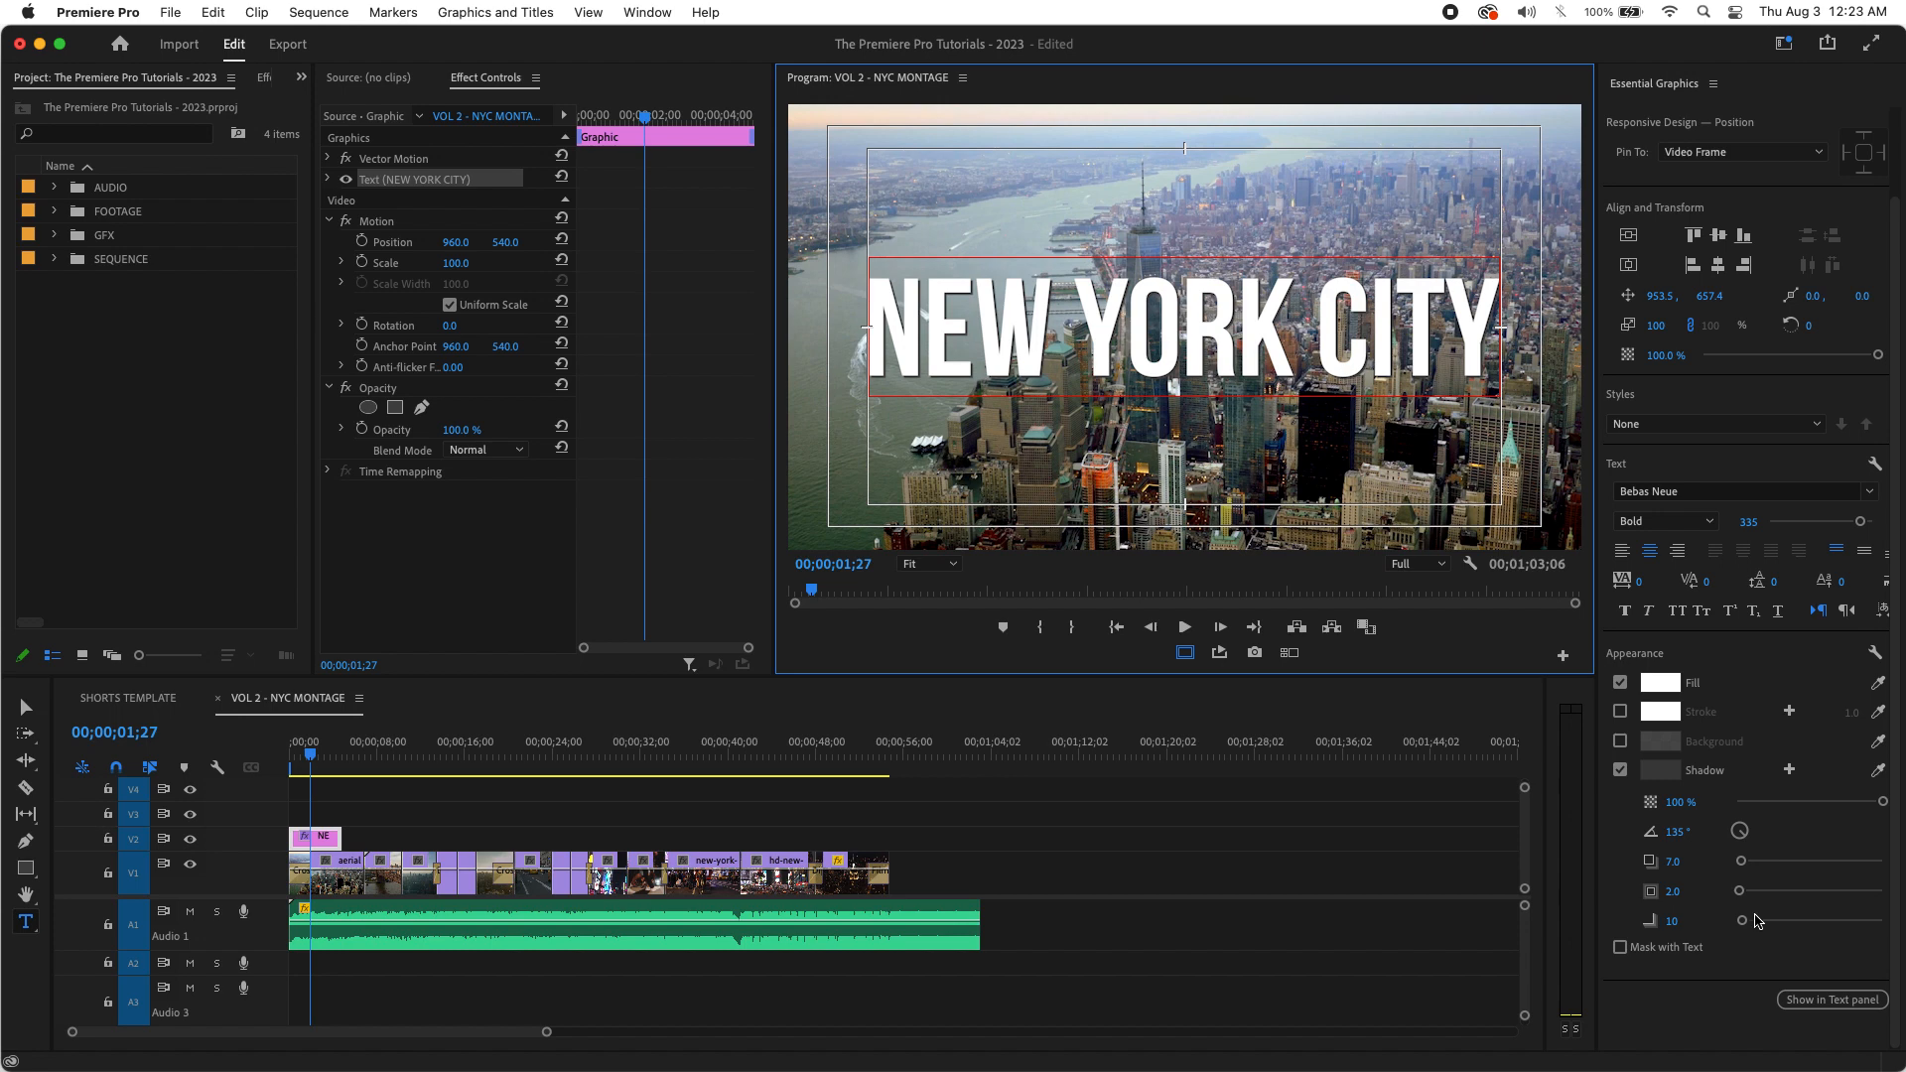
# Step: Try a shadow size of 32.4 on the title, then undo the shadow adjustment
pyautogui.moveTo(1740, 893); pyautogui.dragTo(1784, 892)
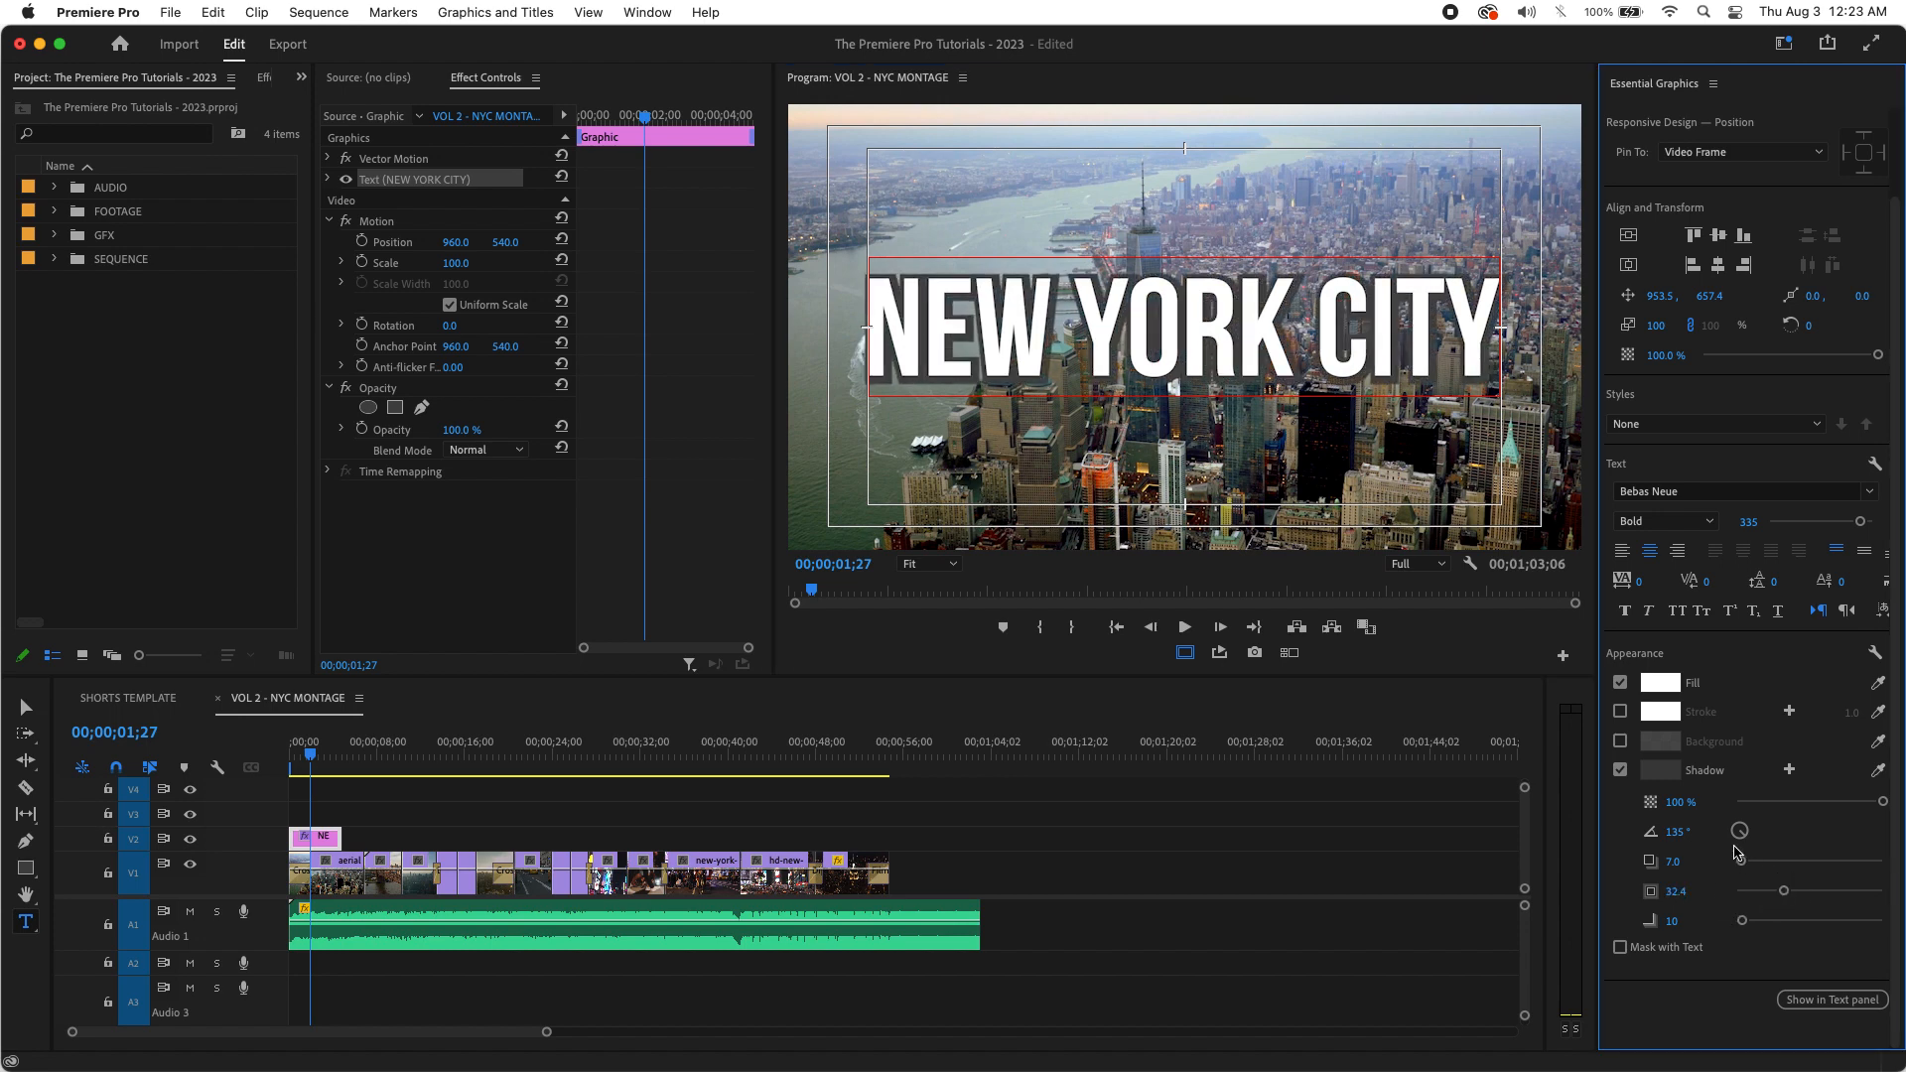
pyautogui.moveTo(1739, 828); pyautogui.dragTo(1743, 832)
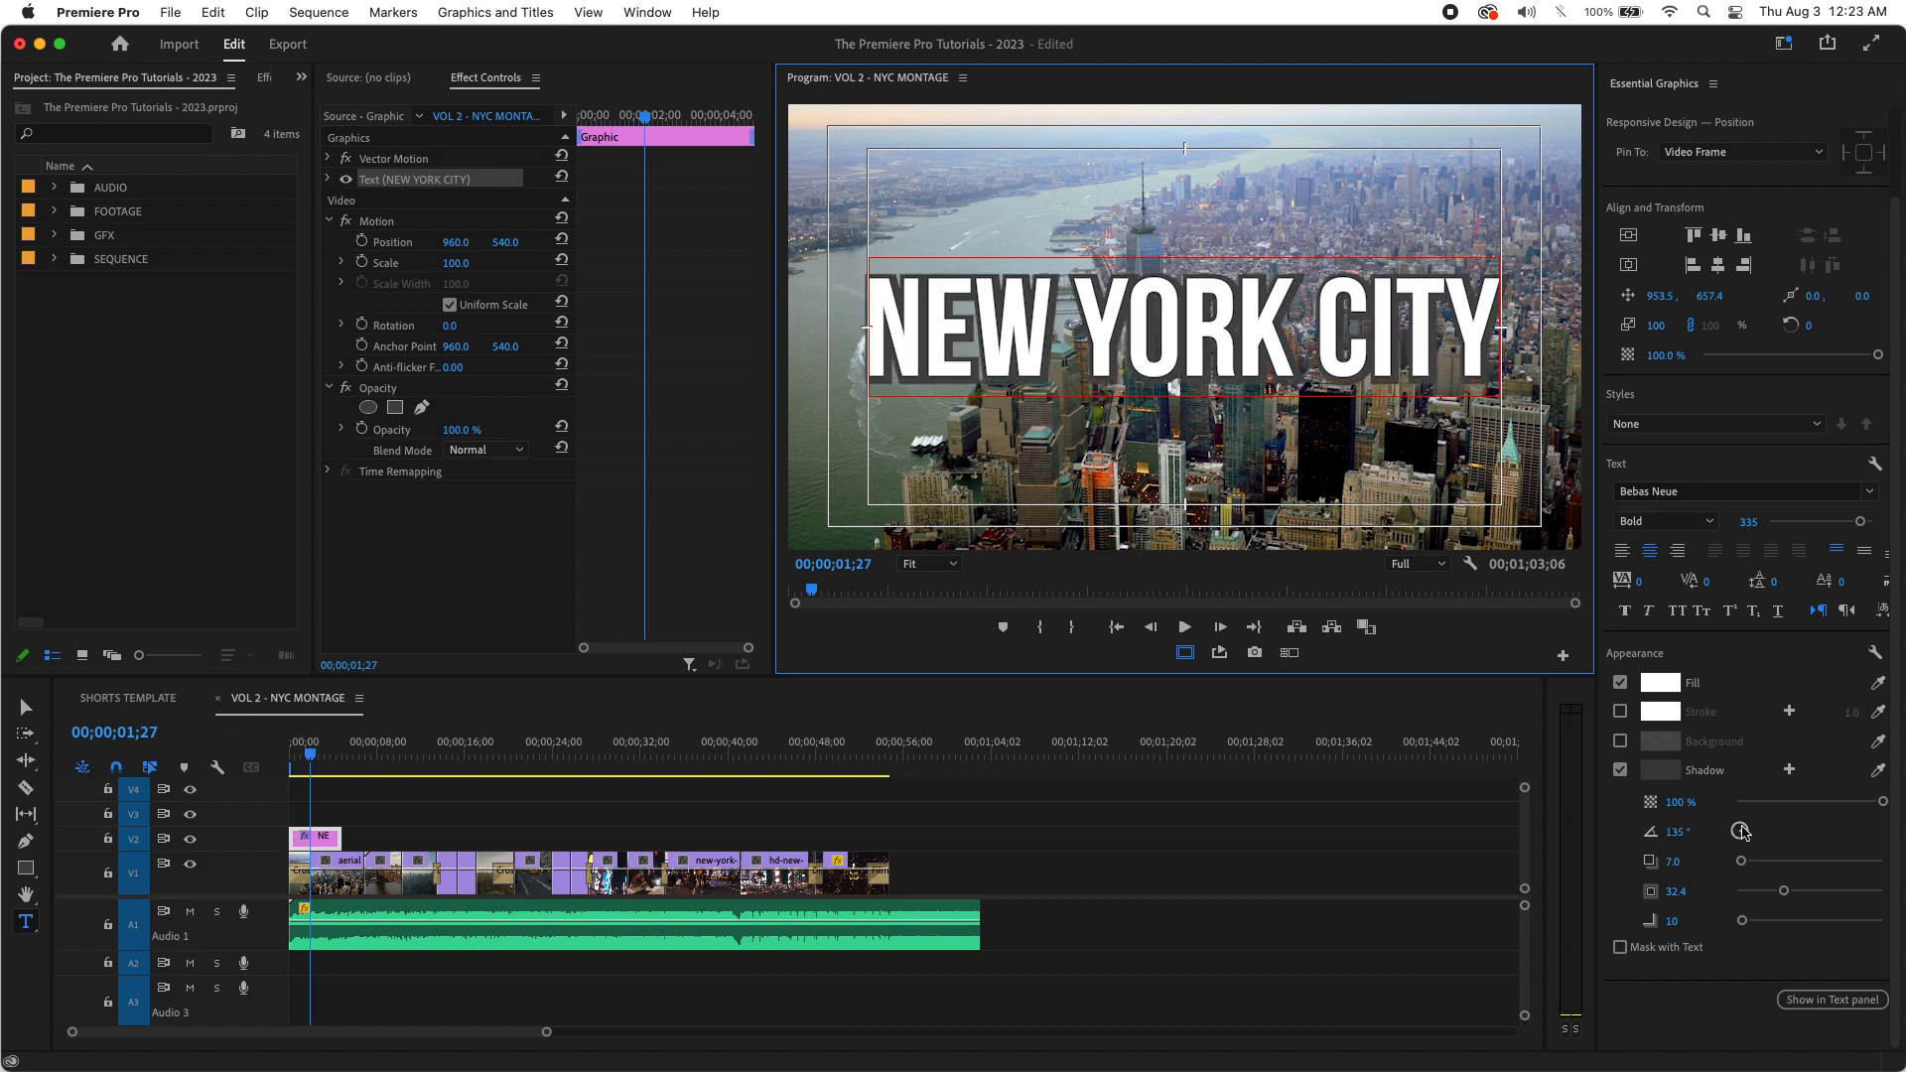
pyautogui.press('super+z')
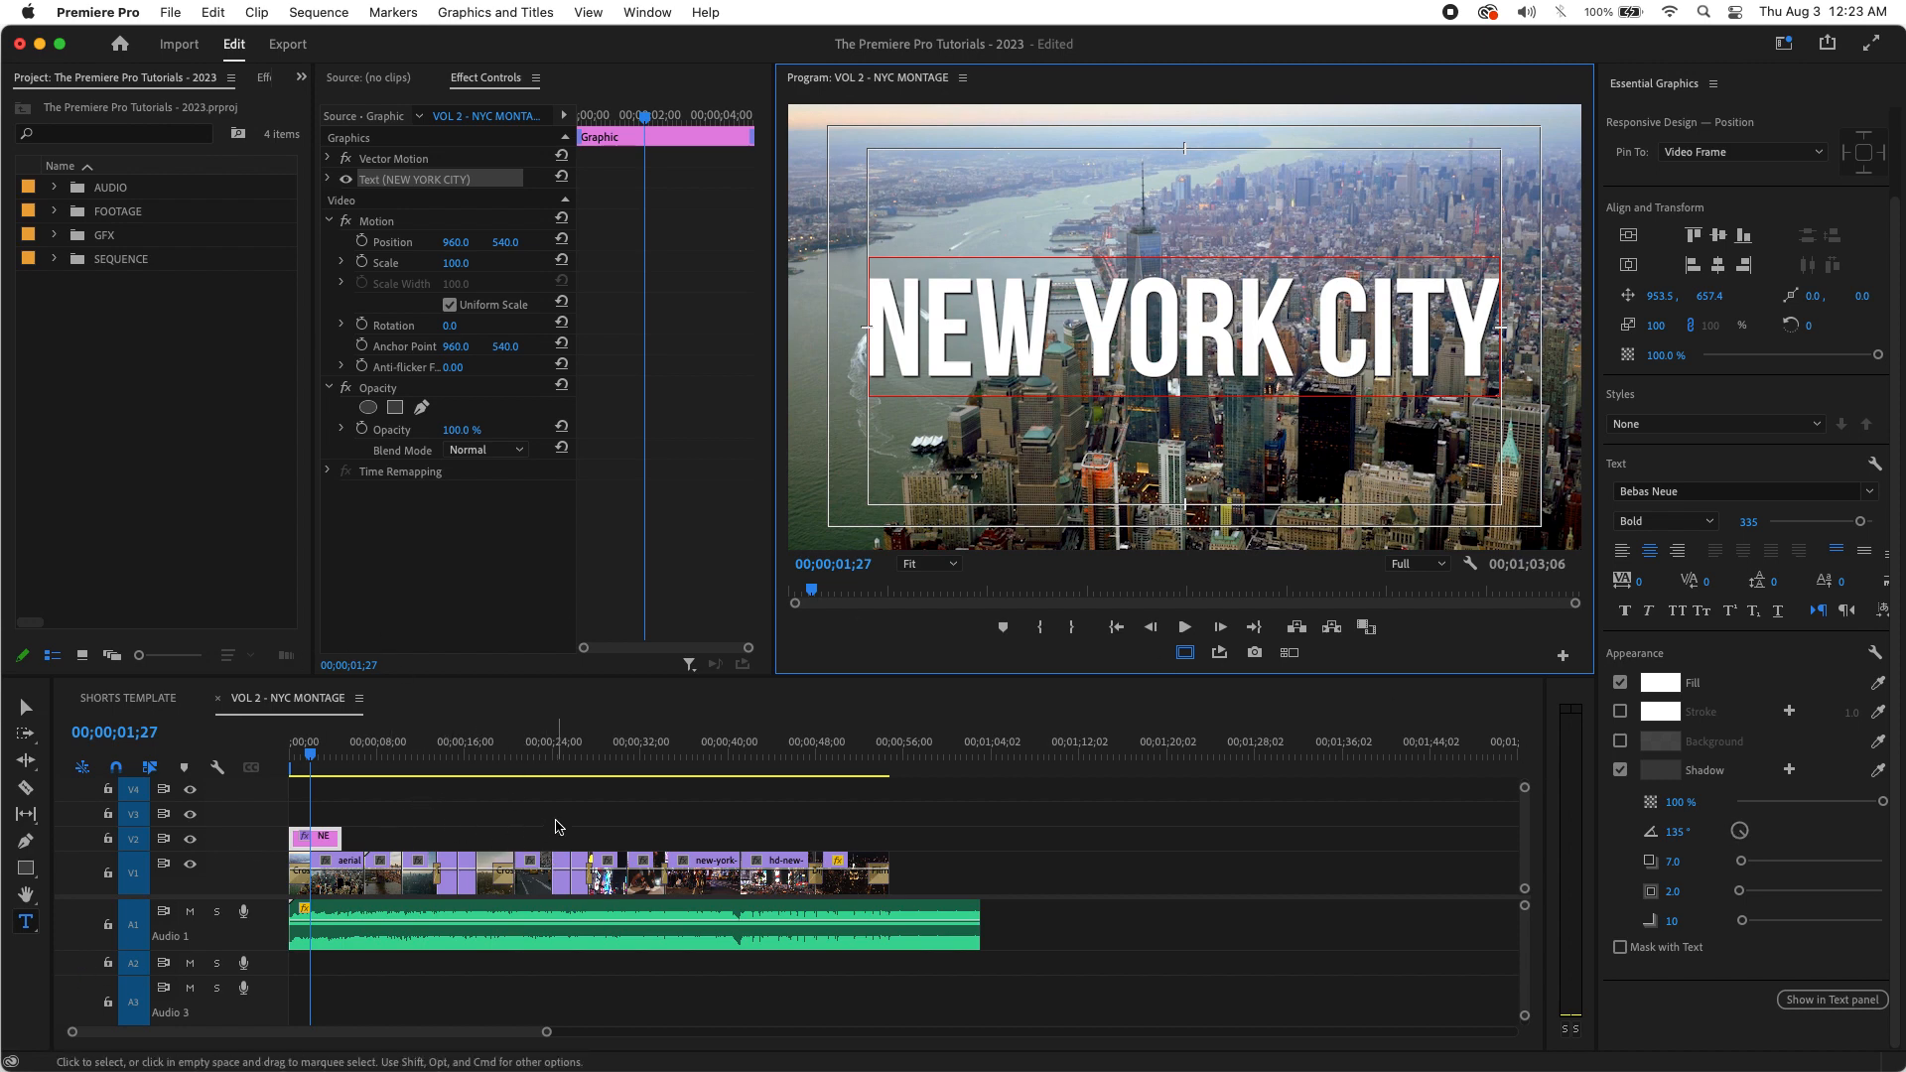
# Step: Play the montage from its beginning up to 00;00;03;09 and move the title clip so it starts there
pyautogui.click(496, 800)
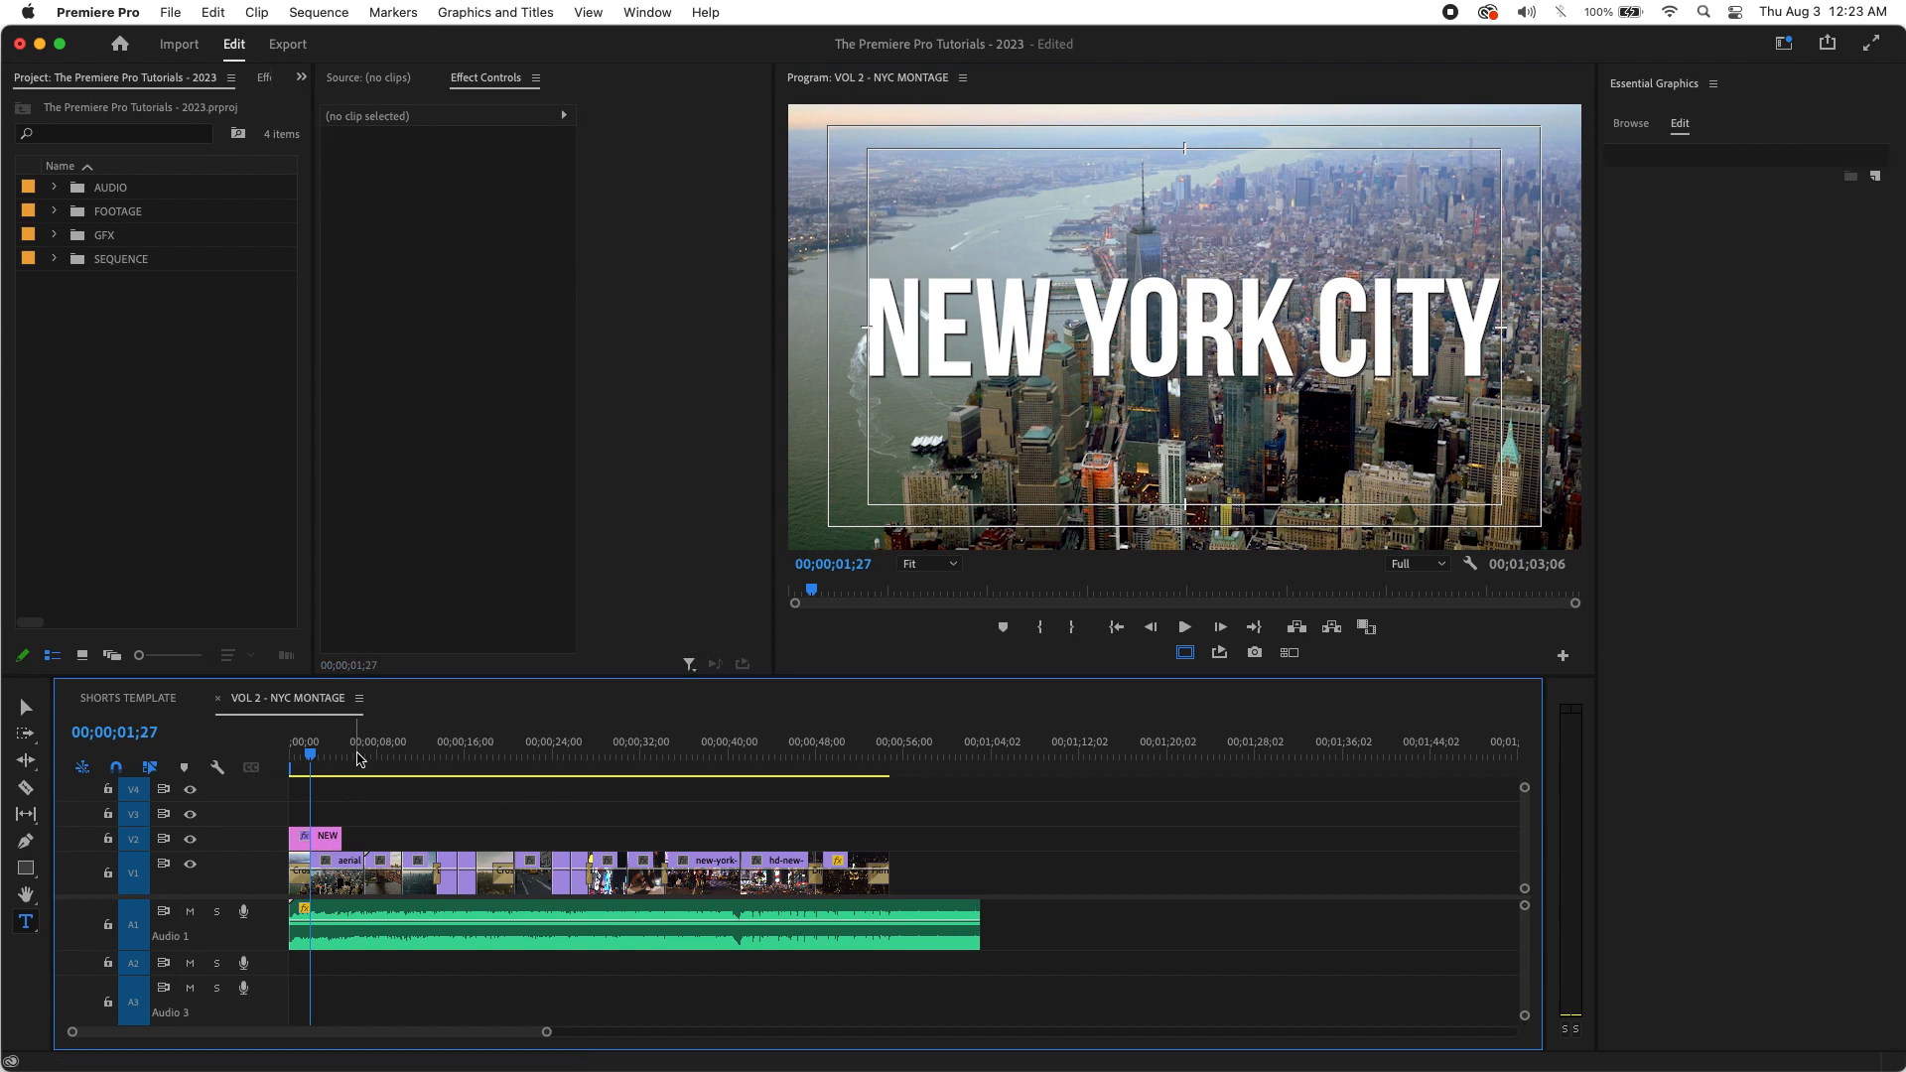
pyautogui.press('Home')
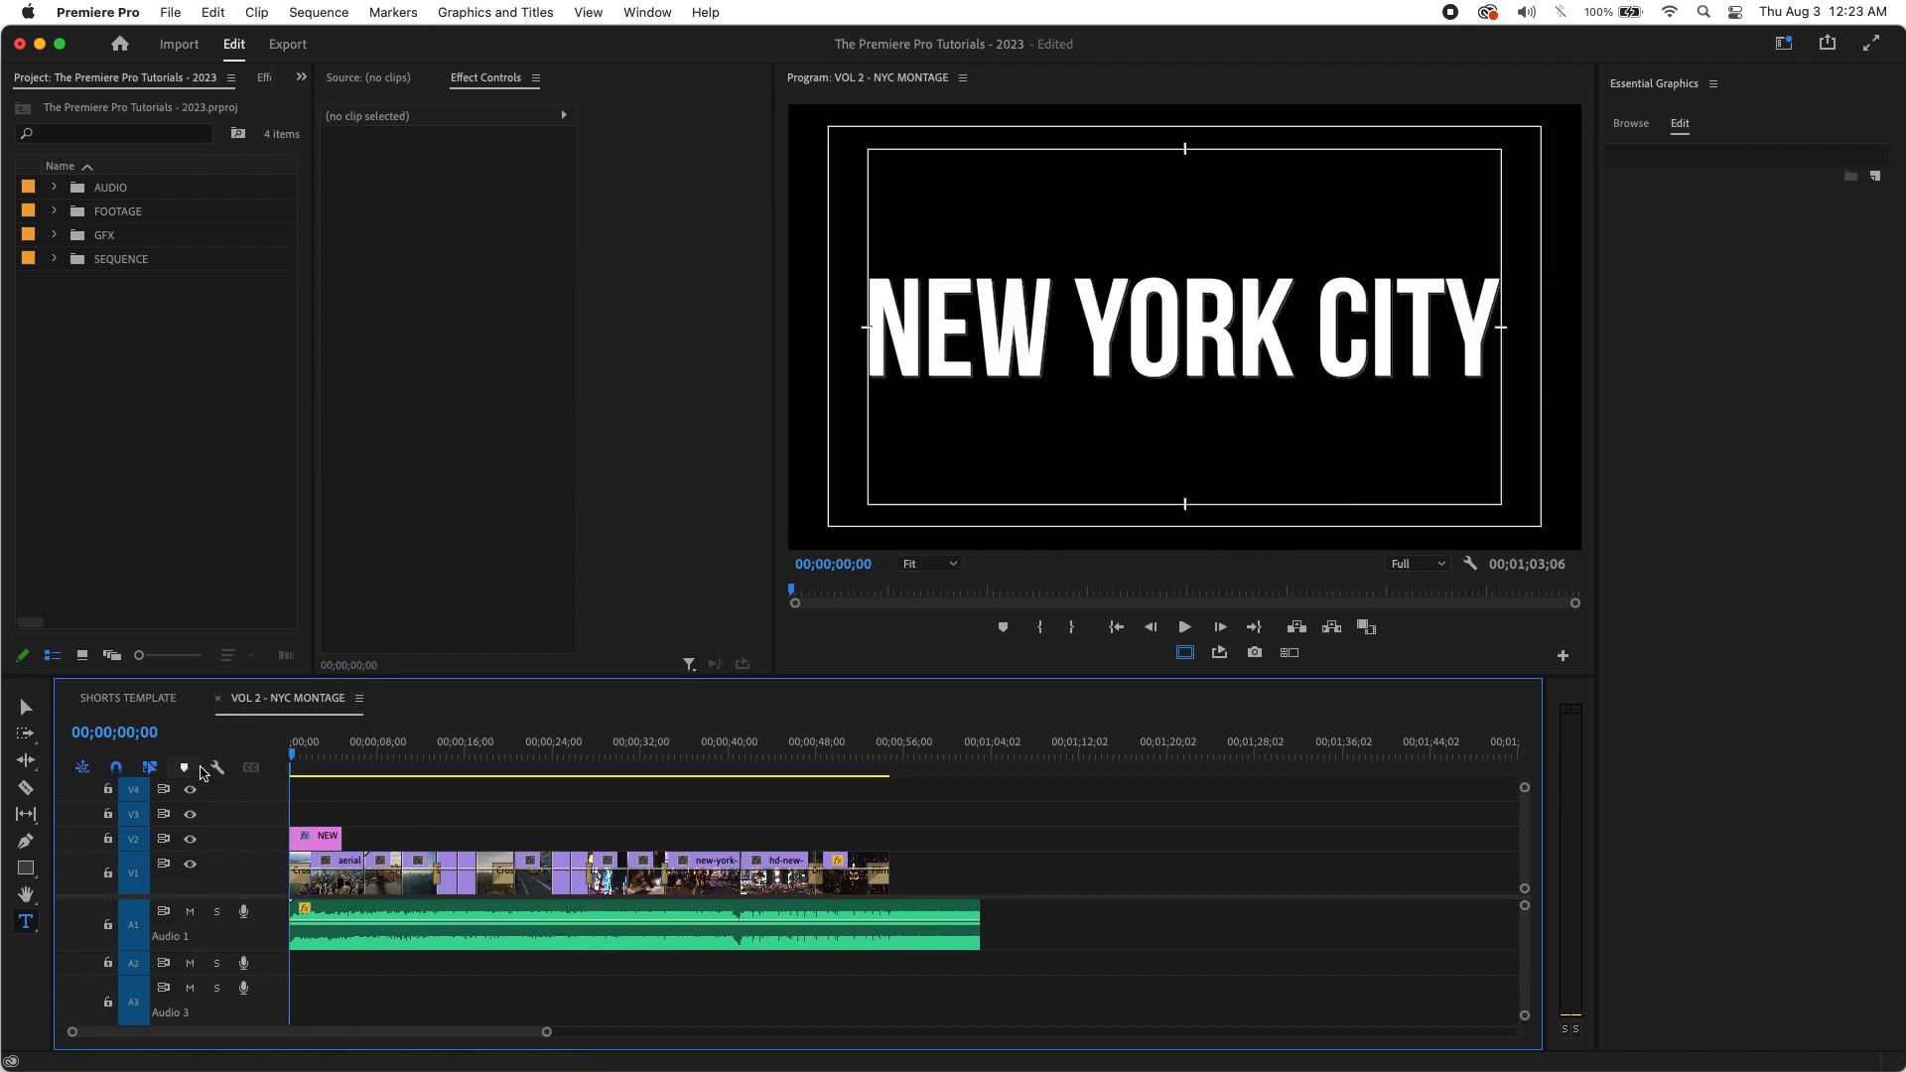
pyautogui.press('=')
pyautogui.press('=')
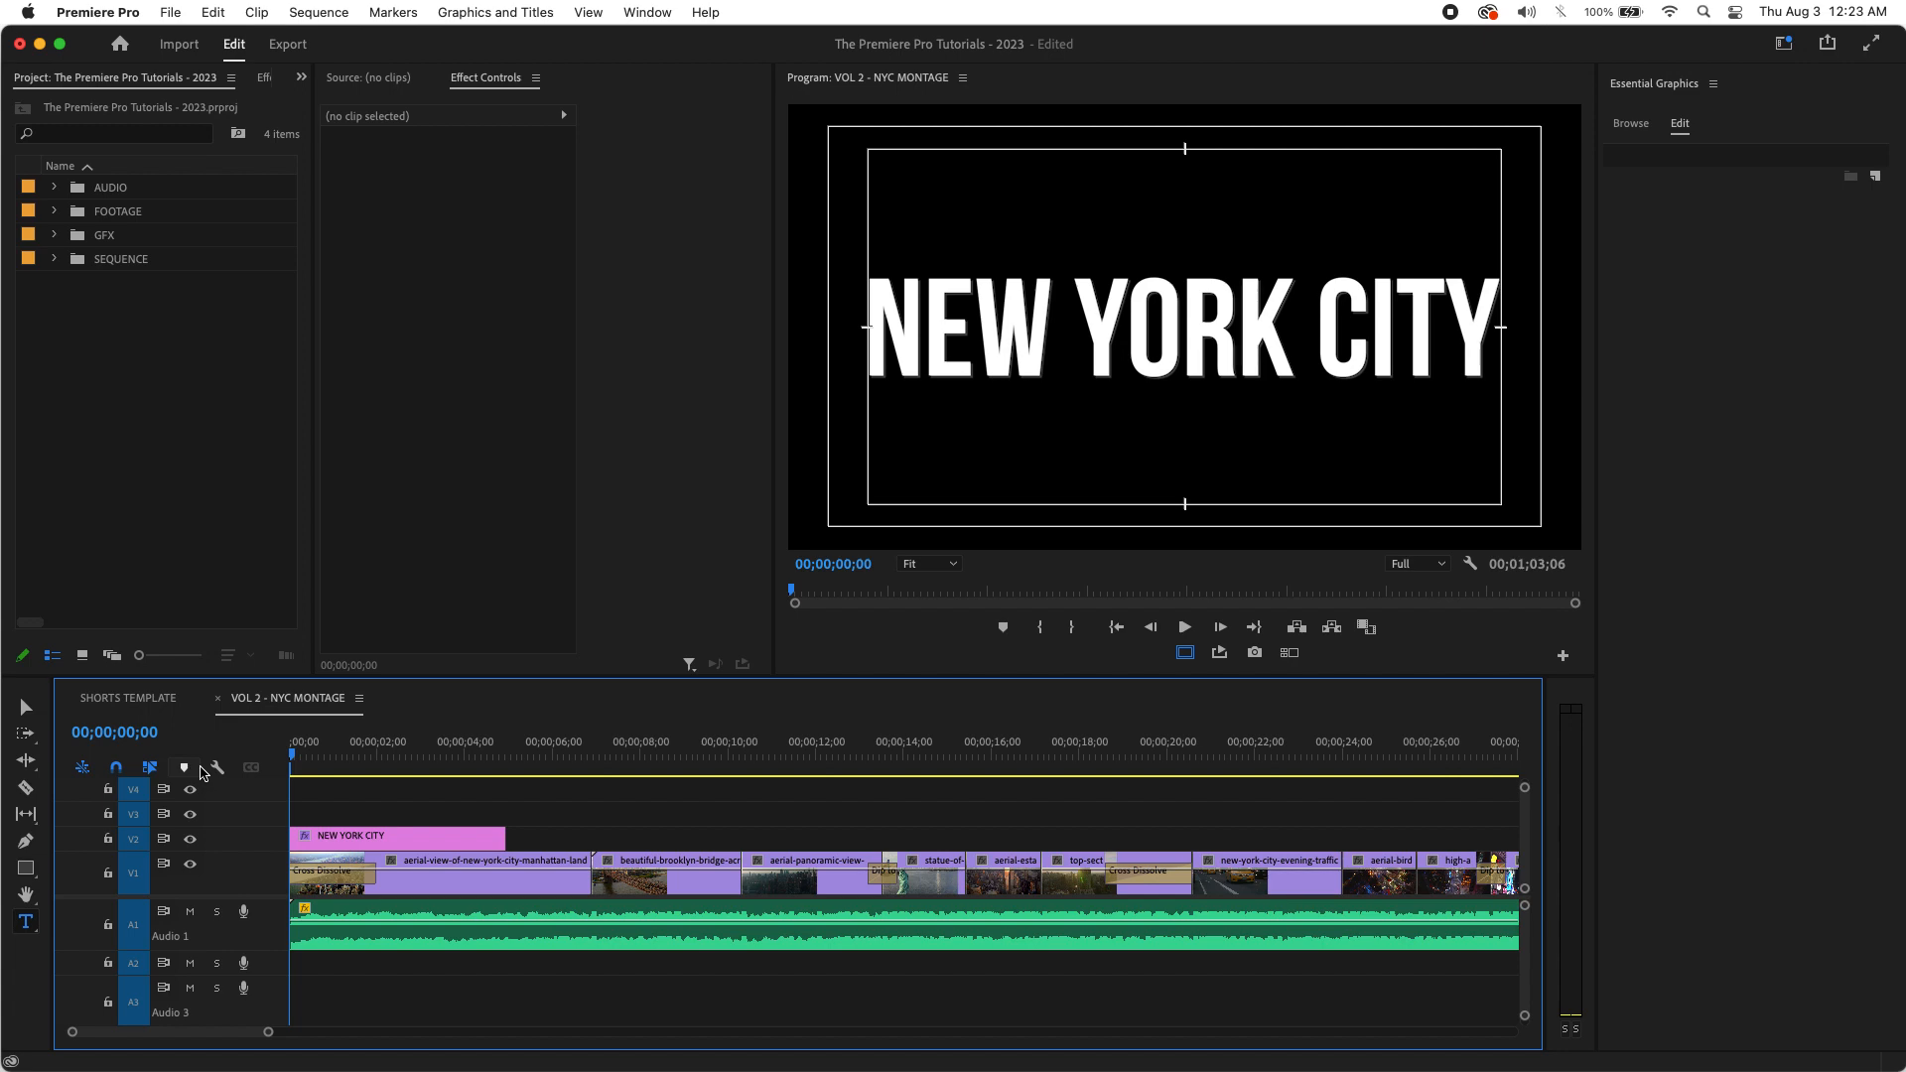
pyautogui.press('space')
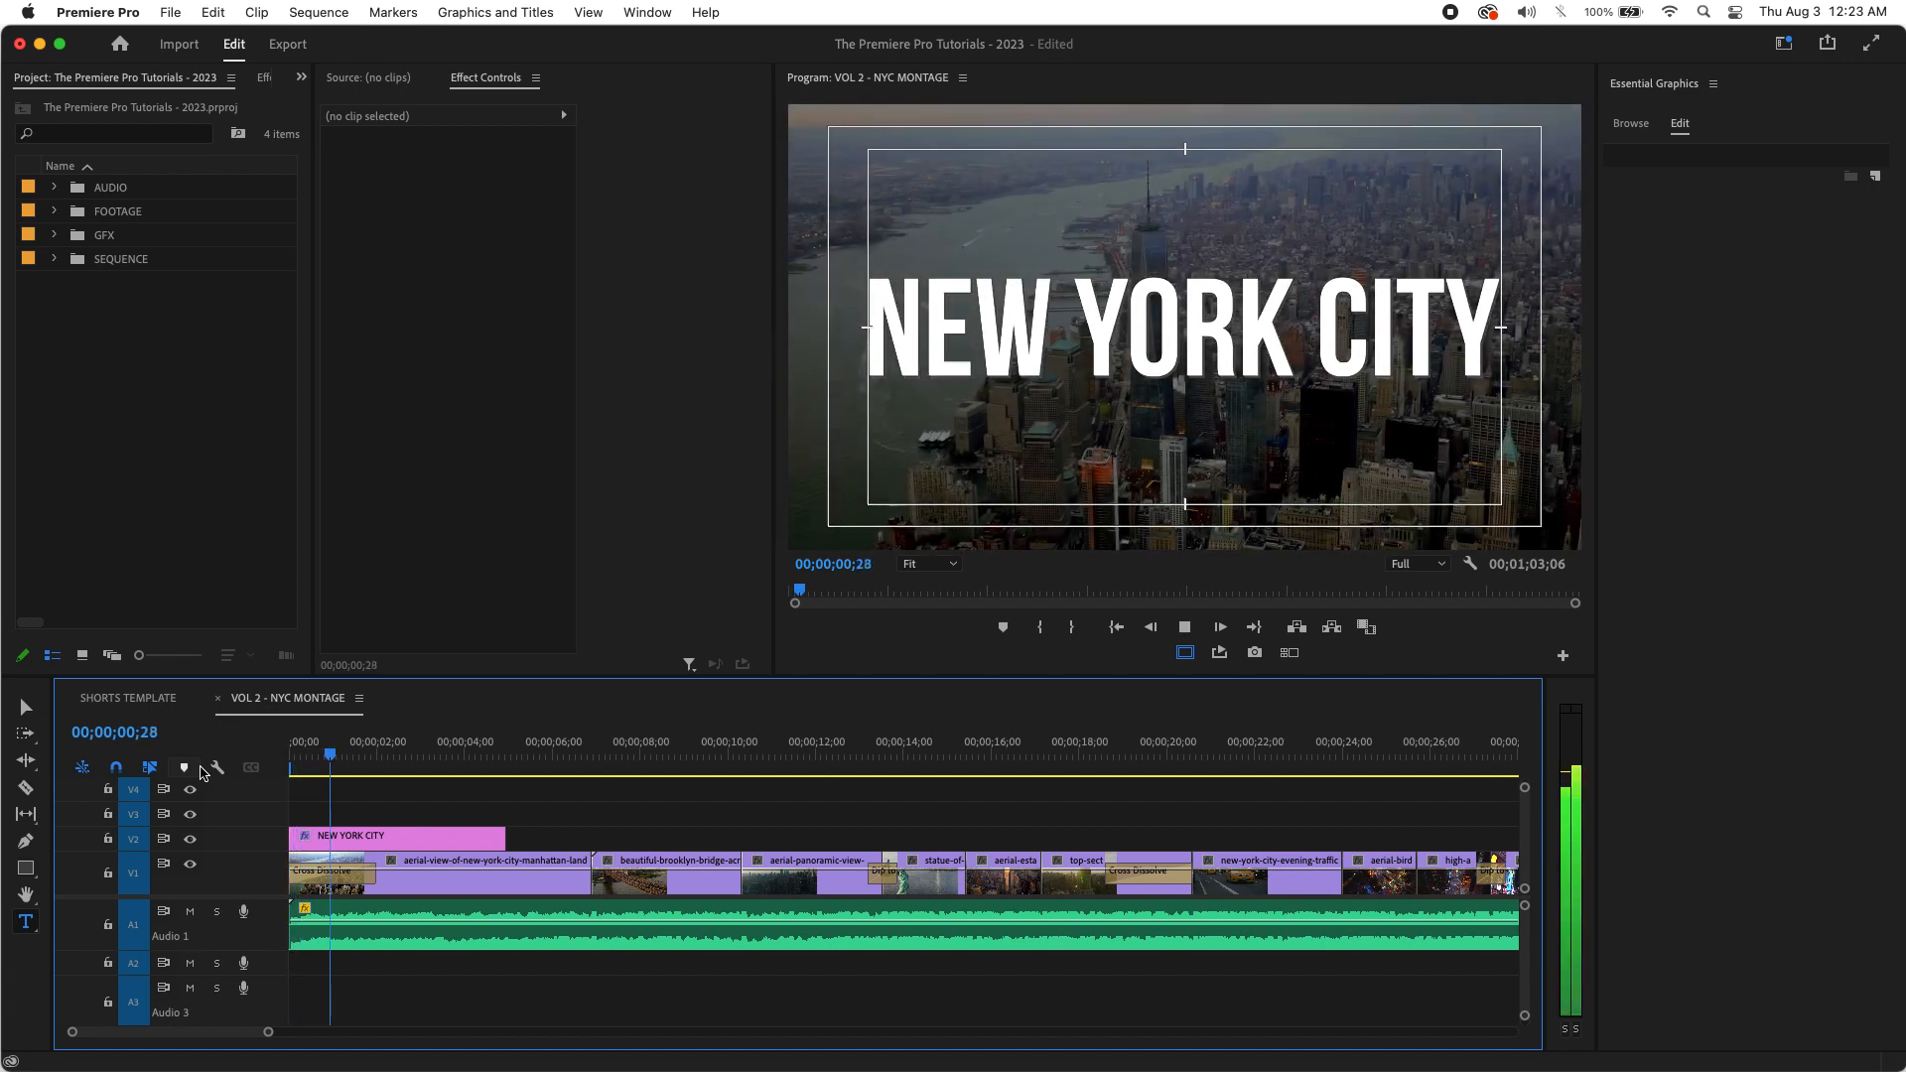
pyautogui.press('space')
pyautogui.press('Left')
pyautogui.press('Left')
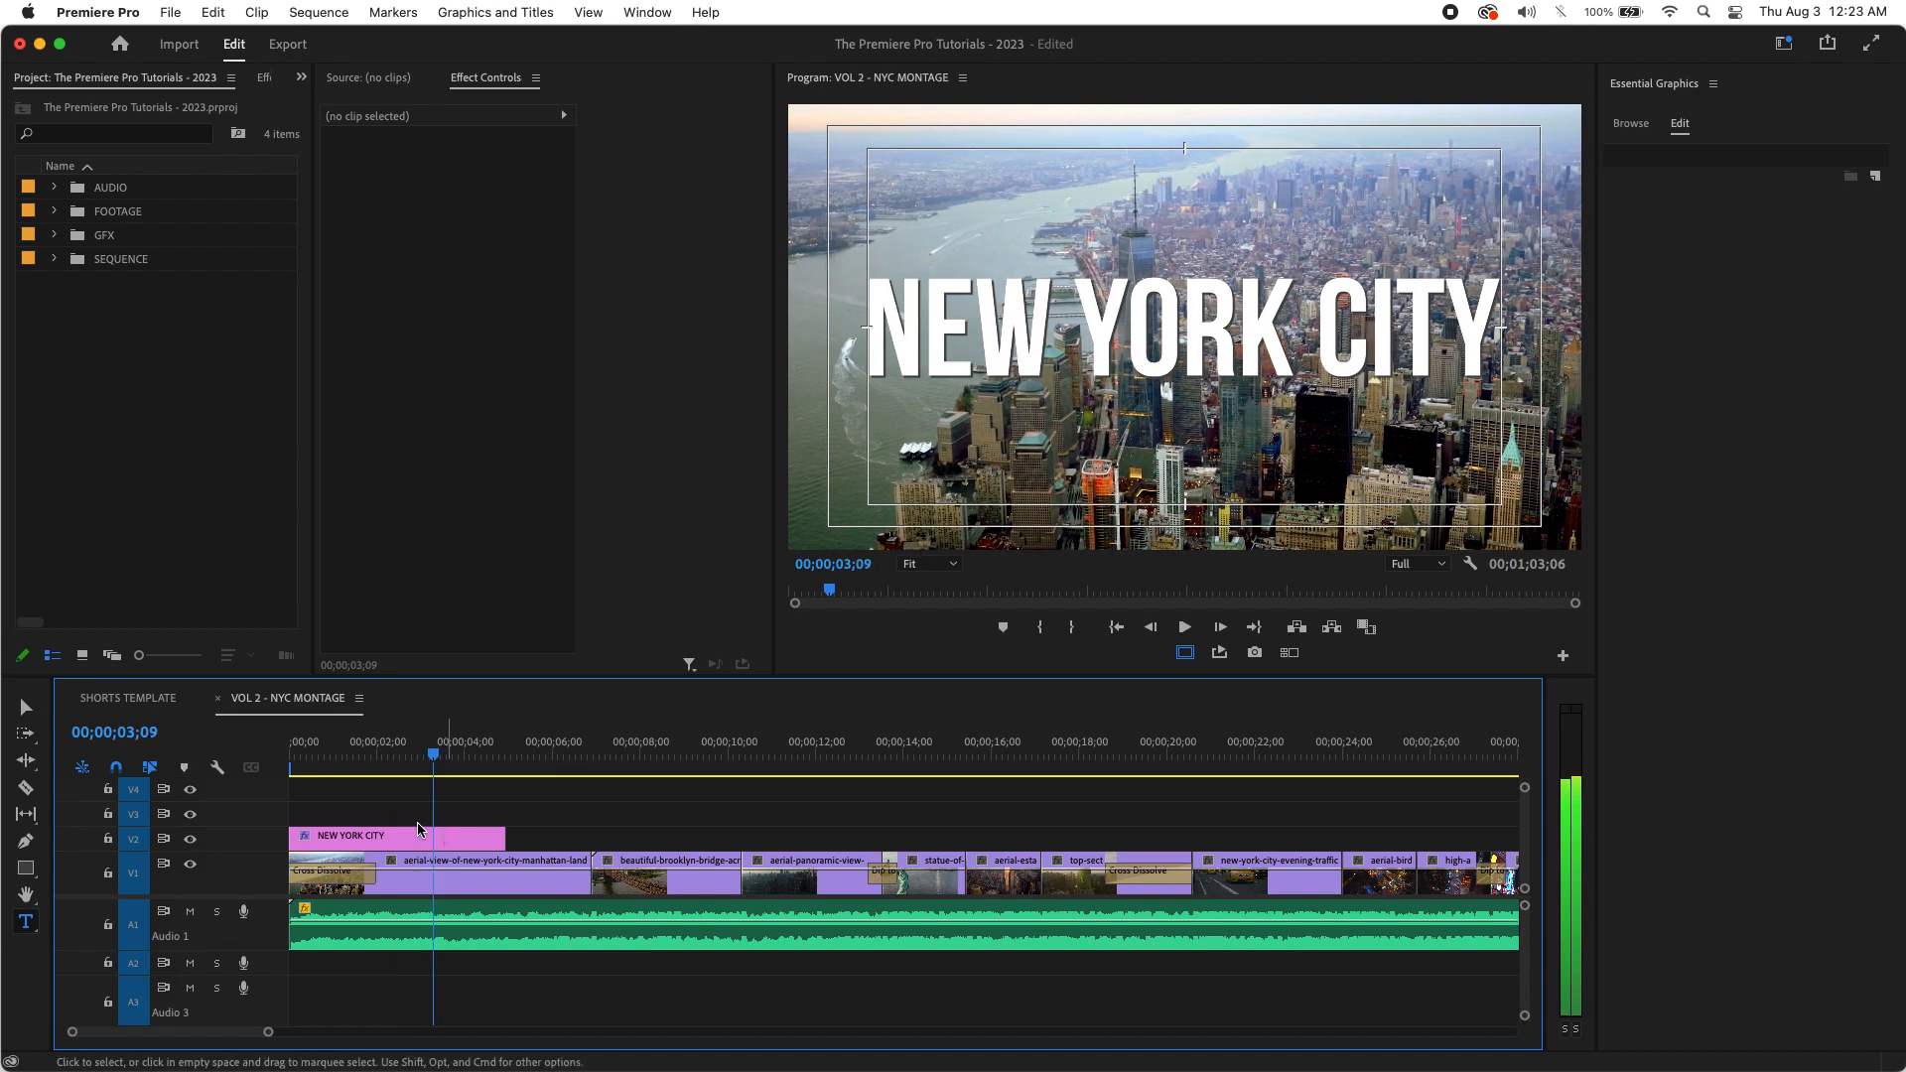
pyautogui.moveTo(323, 845); pyautogui.dragTo(478, 841)
# Step: Play the sequence from the start past the title to review its new timing
pyautogui.moveTo(488, 744); pyautogui.dragTo(273, 769)
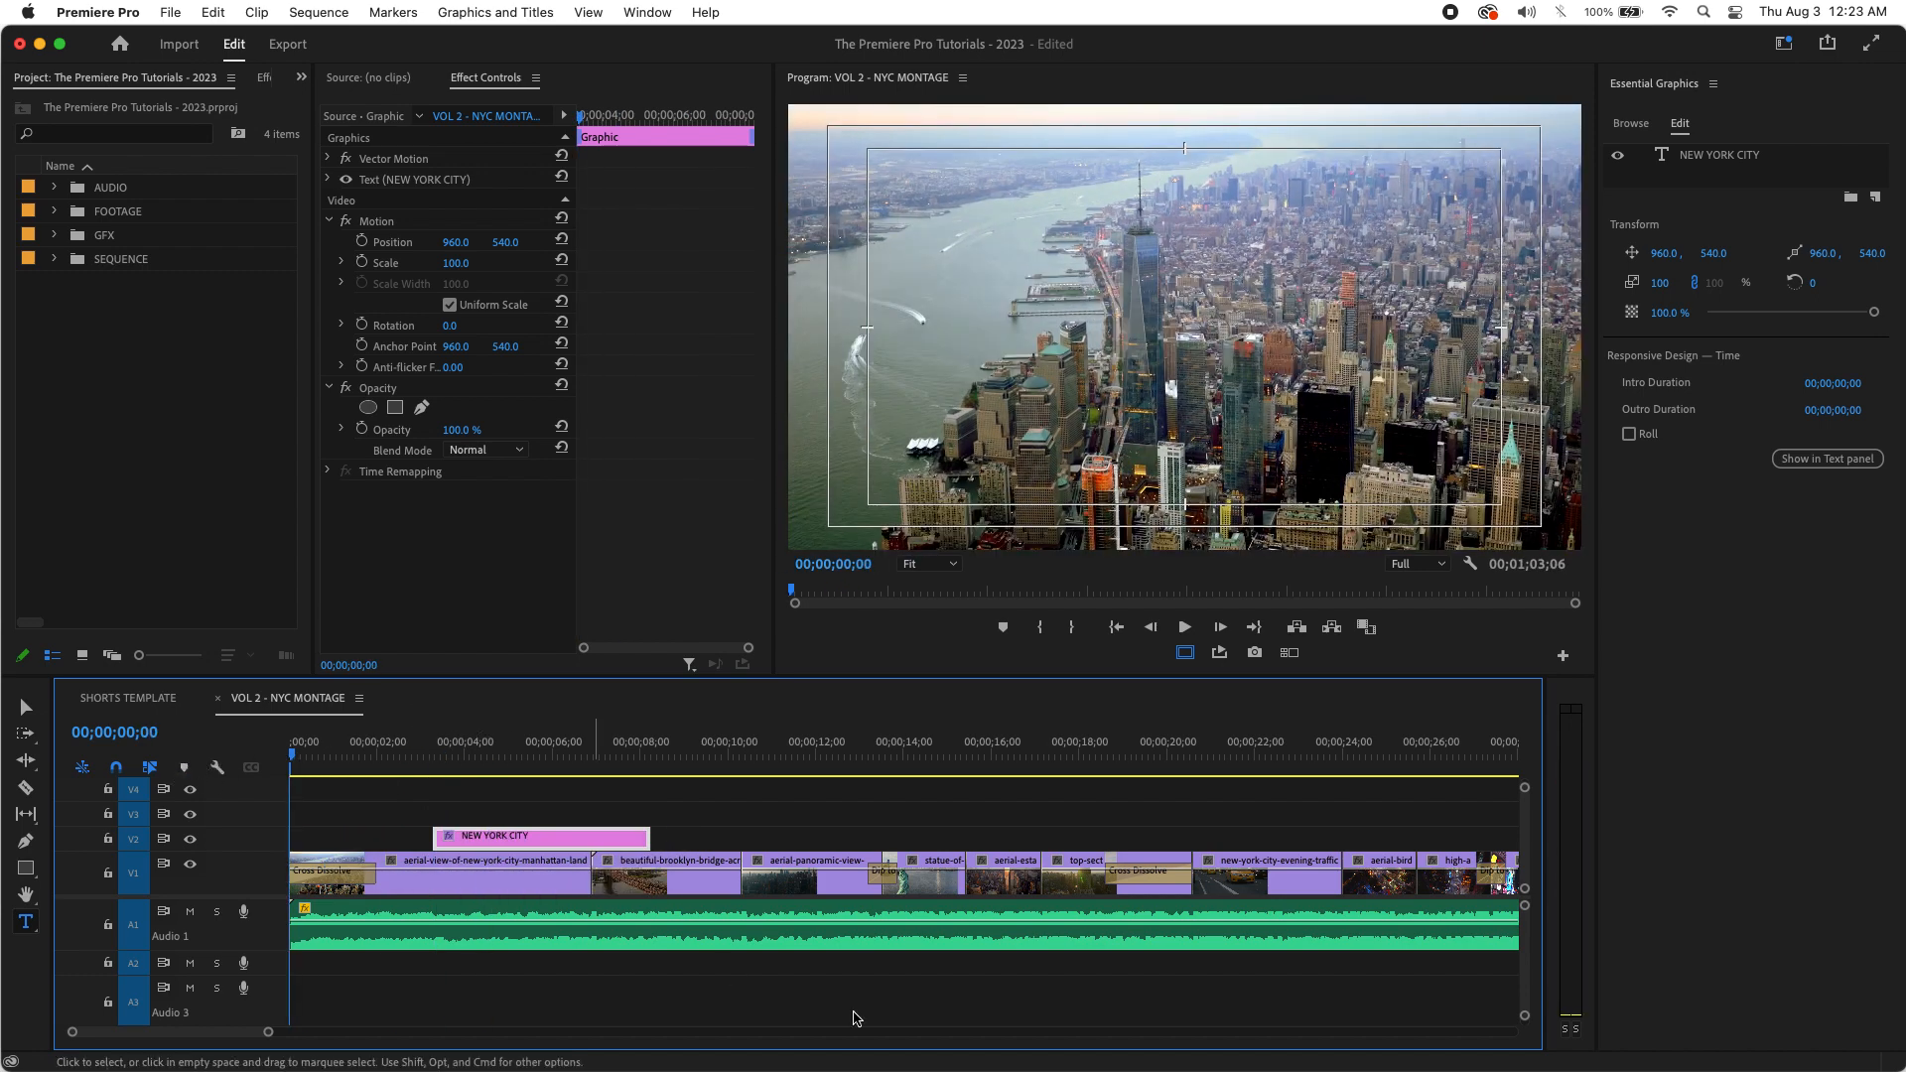
pyautogui.press('space')
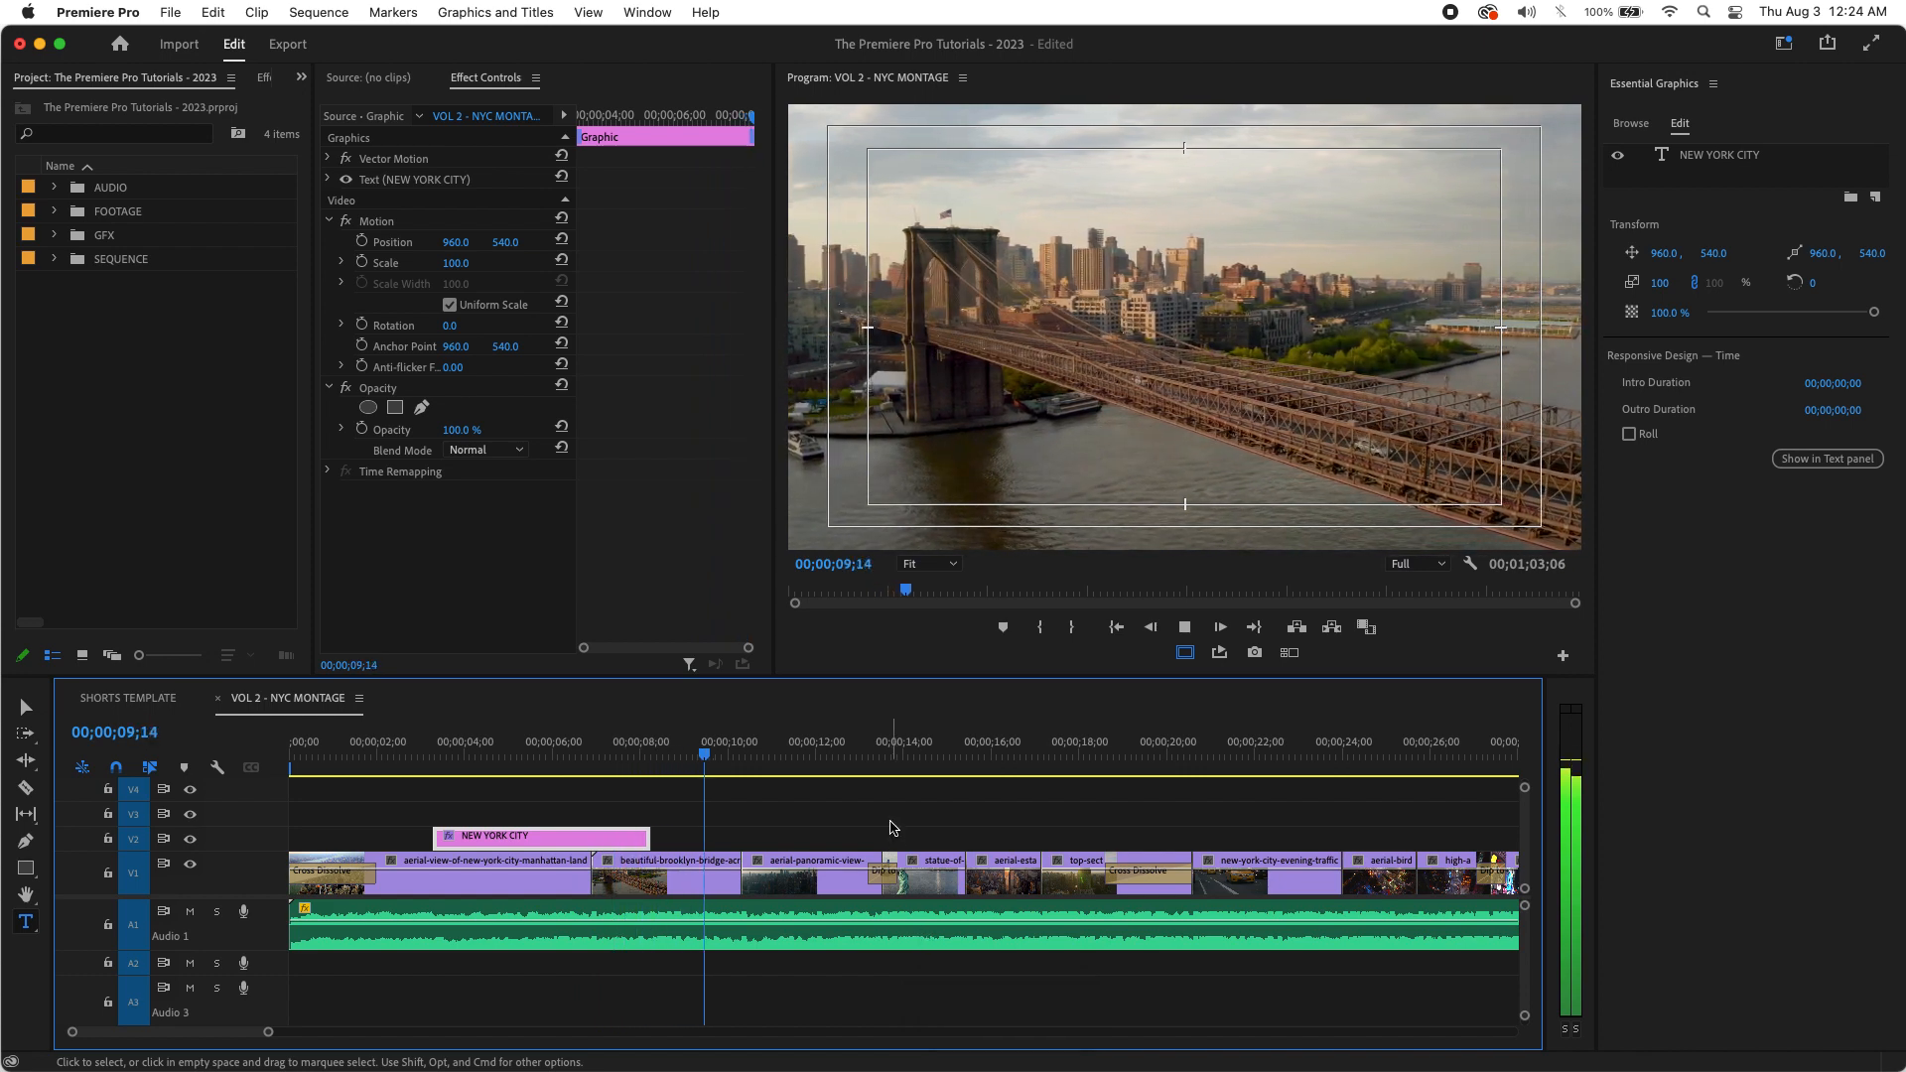
pyautogui.press('space')
# Step: Trim the end of the title clip back to the cut where the first aerial shot ends
pyautogui.moveTo(724, 757); pyautogui.dragTo(528, 772)
pyautogui.moveTo(647, 836); pyautogui.dragTo(587, 836)
pyautogui.moveTo(515, 747); pyautogui.dragTo(562, 747)
pyautogui.moveTo(578, 837)
pyautogui.mouseDown()
pyautogui.moveTo(647, 837)
pyautogui.moveTo(589, 841)
pyautogui.mouseUp()
# Step: Play the sequence from the start through the city shots to review the shortened title in context
pyautogui.moveTo(559, 752); pyautogui.dragTo(5, 913)
pyautogui.press('space')
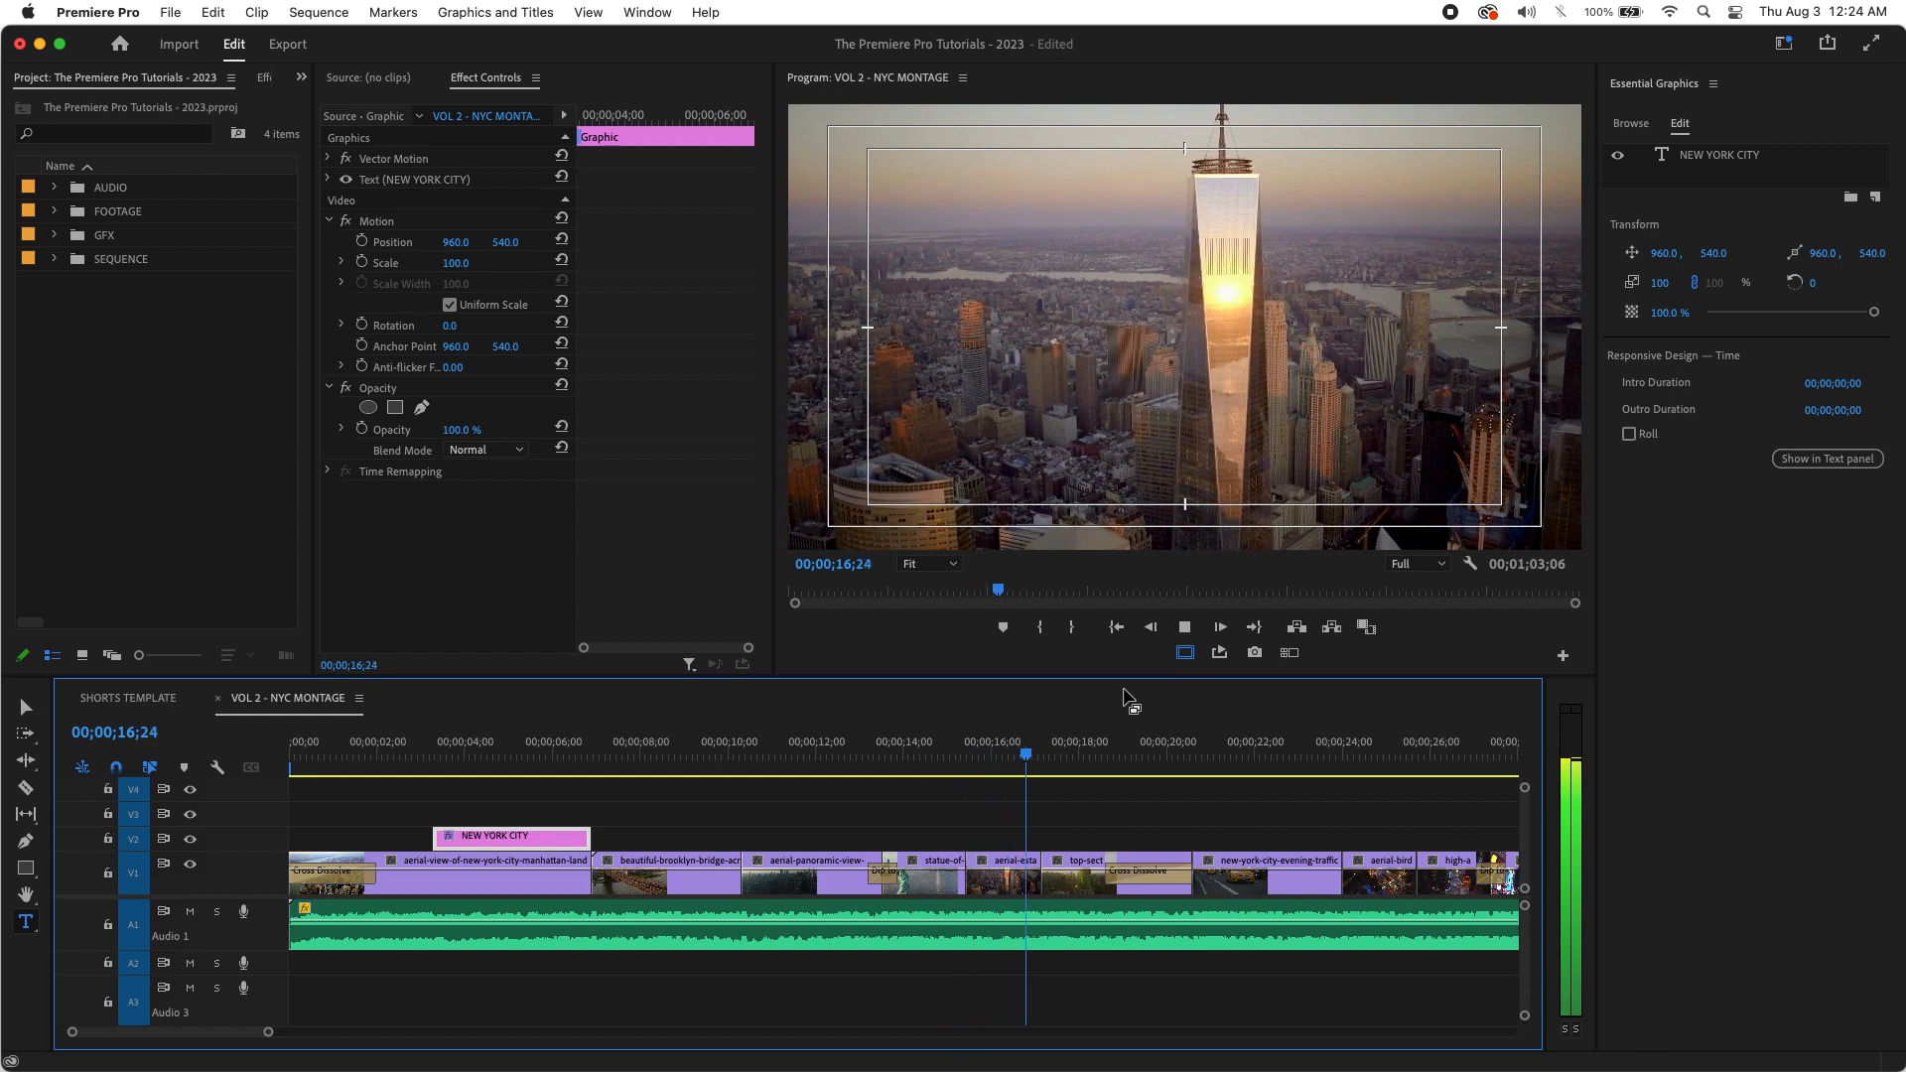
pyautogui.press('-')
pyautogui.press('-')
pyautogui.press('-')
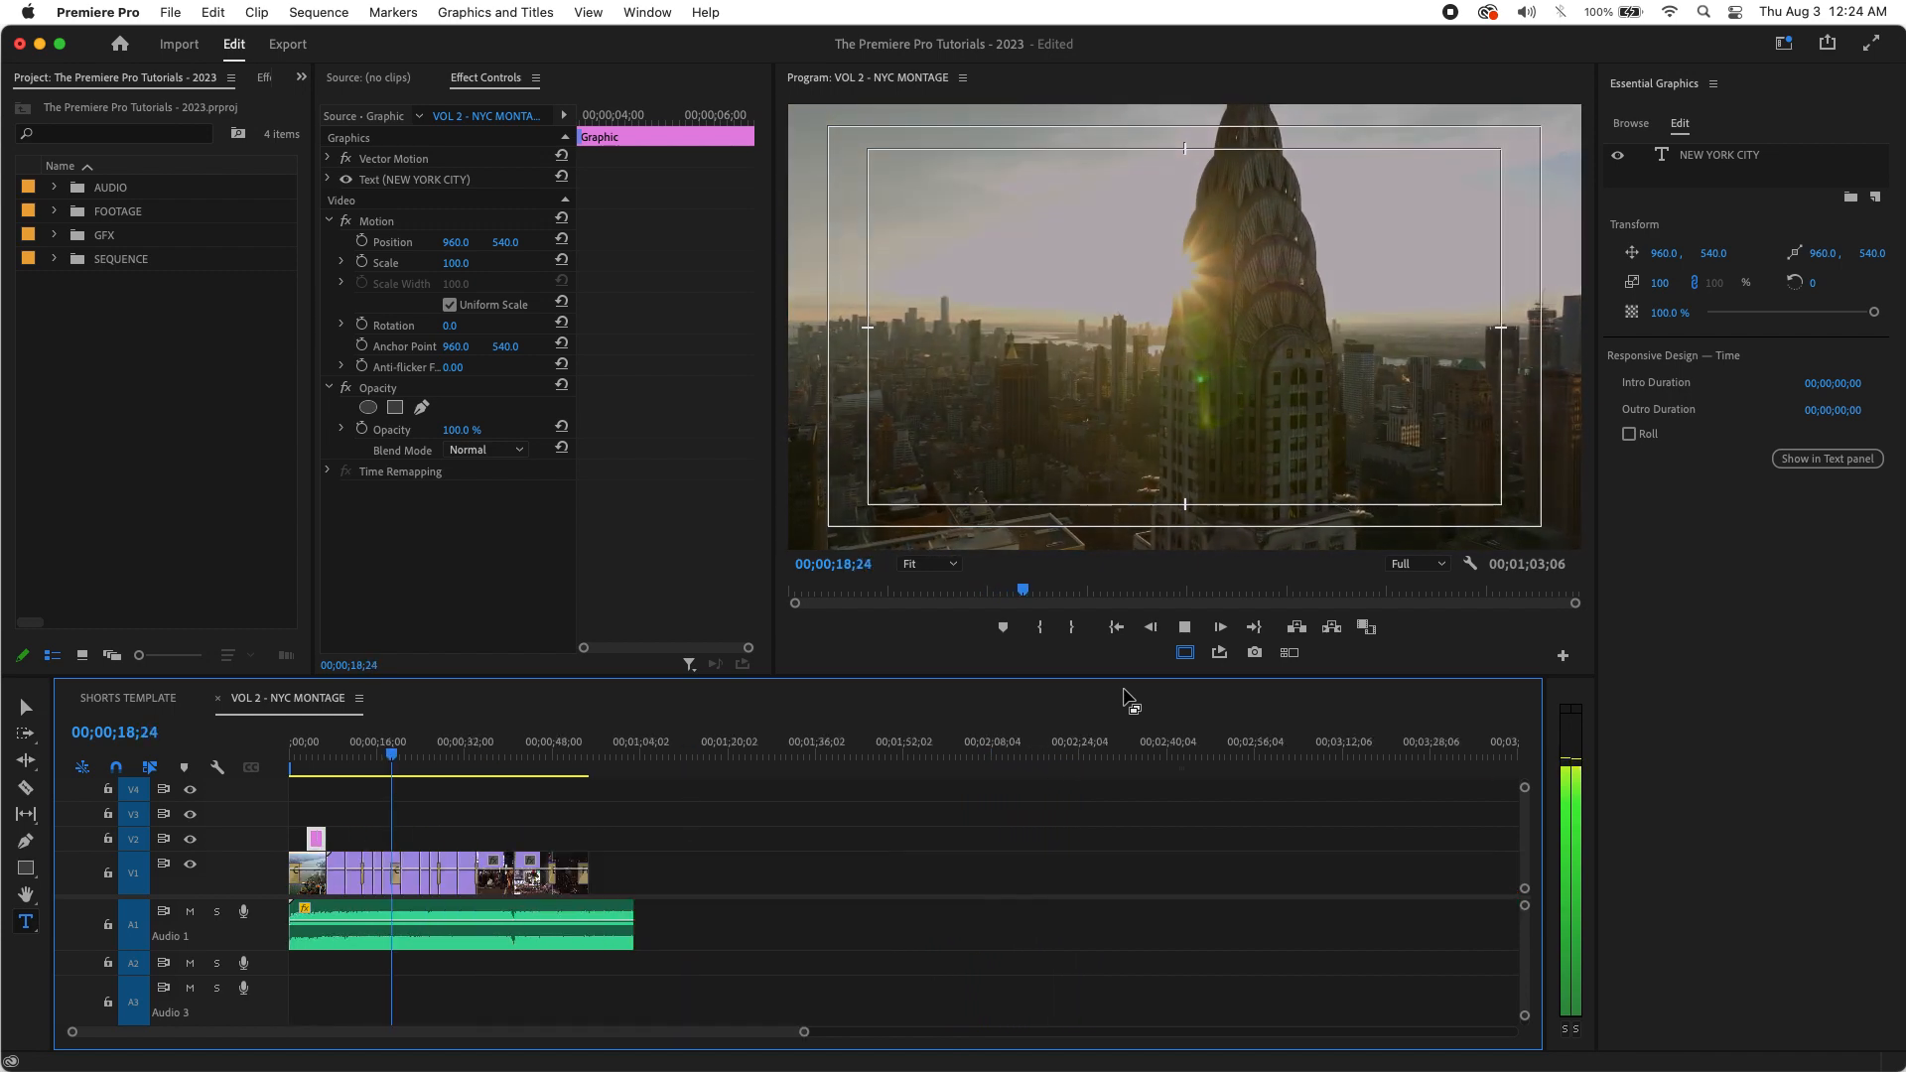
pyautogui.press('=')
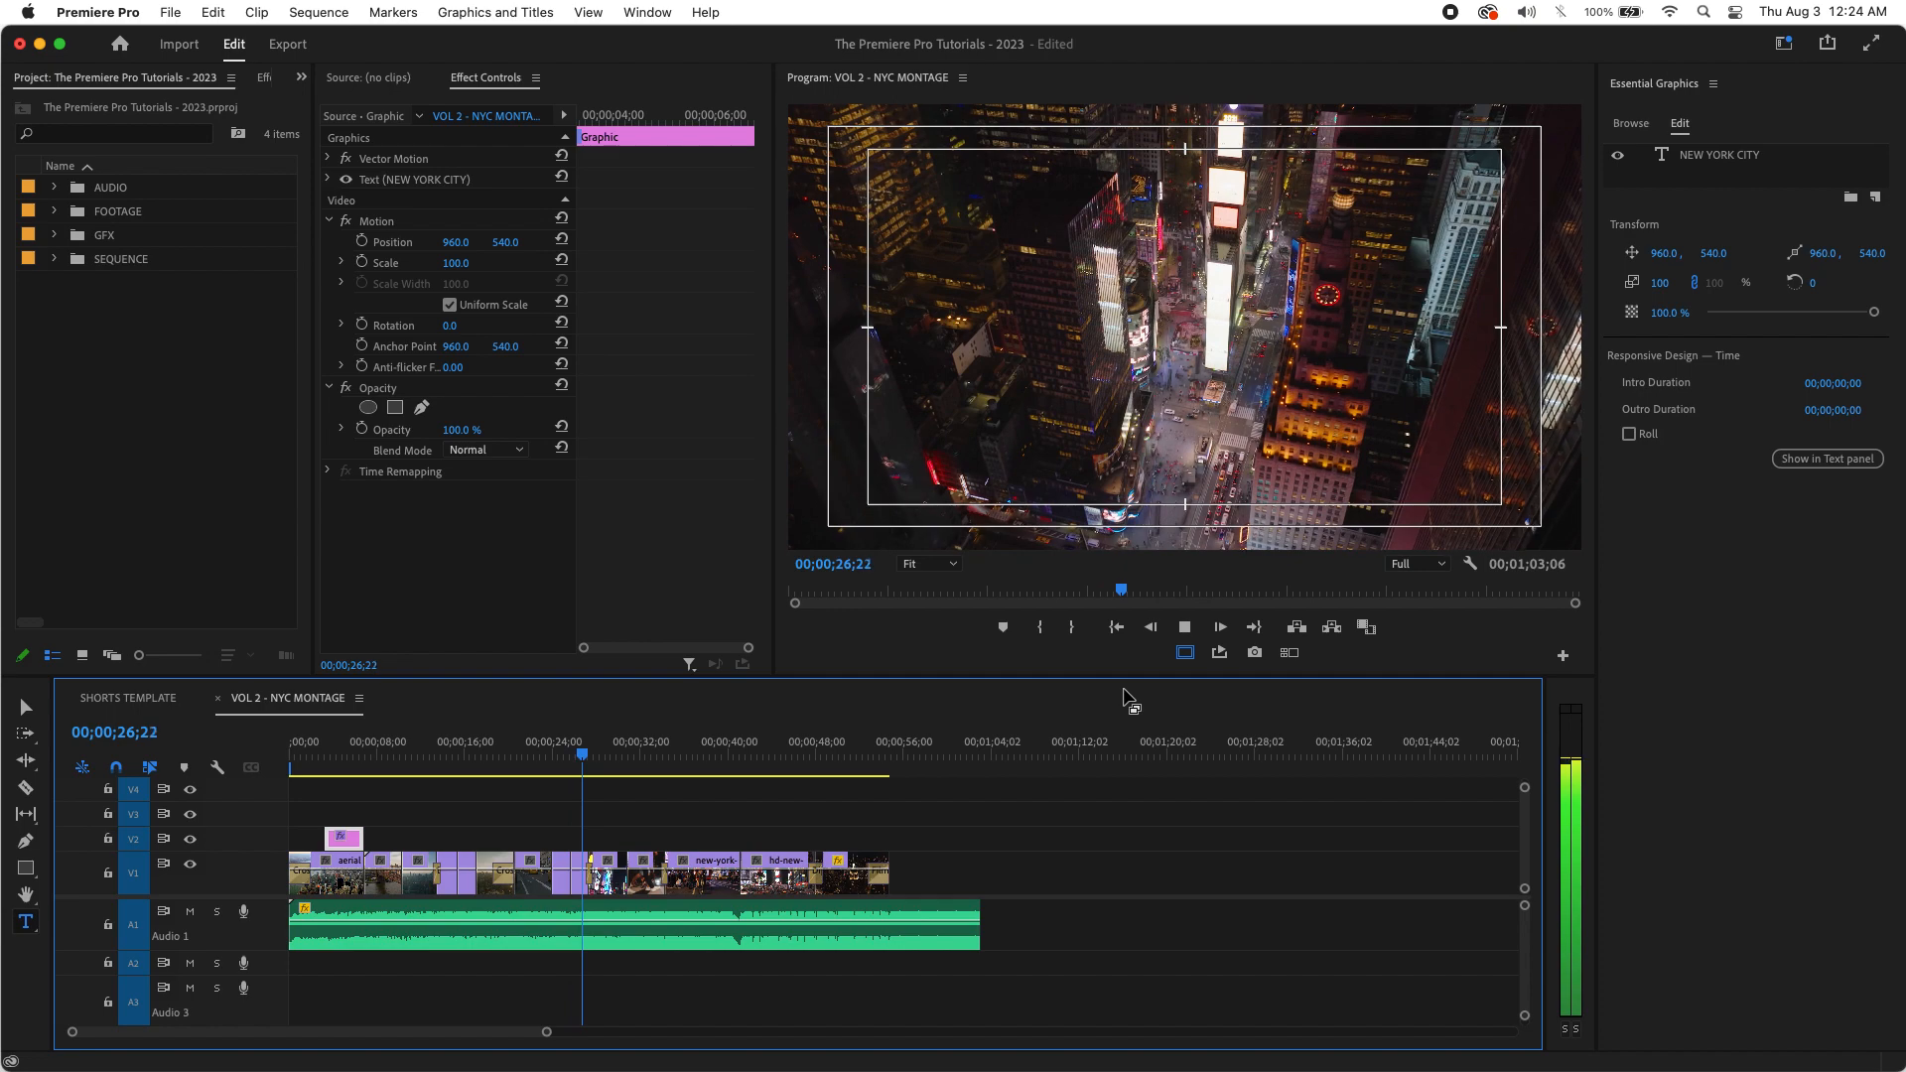
pyautogui.press('space')
# Step: Return the playhead to the title at 00;00;05;11 and copy the NEW YORK CITY clip
pyautogui.moveTo(592, 742); pyautogui.dragTo(330, 775)
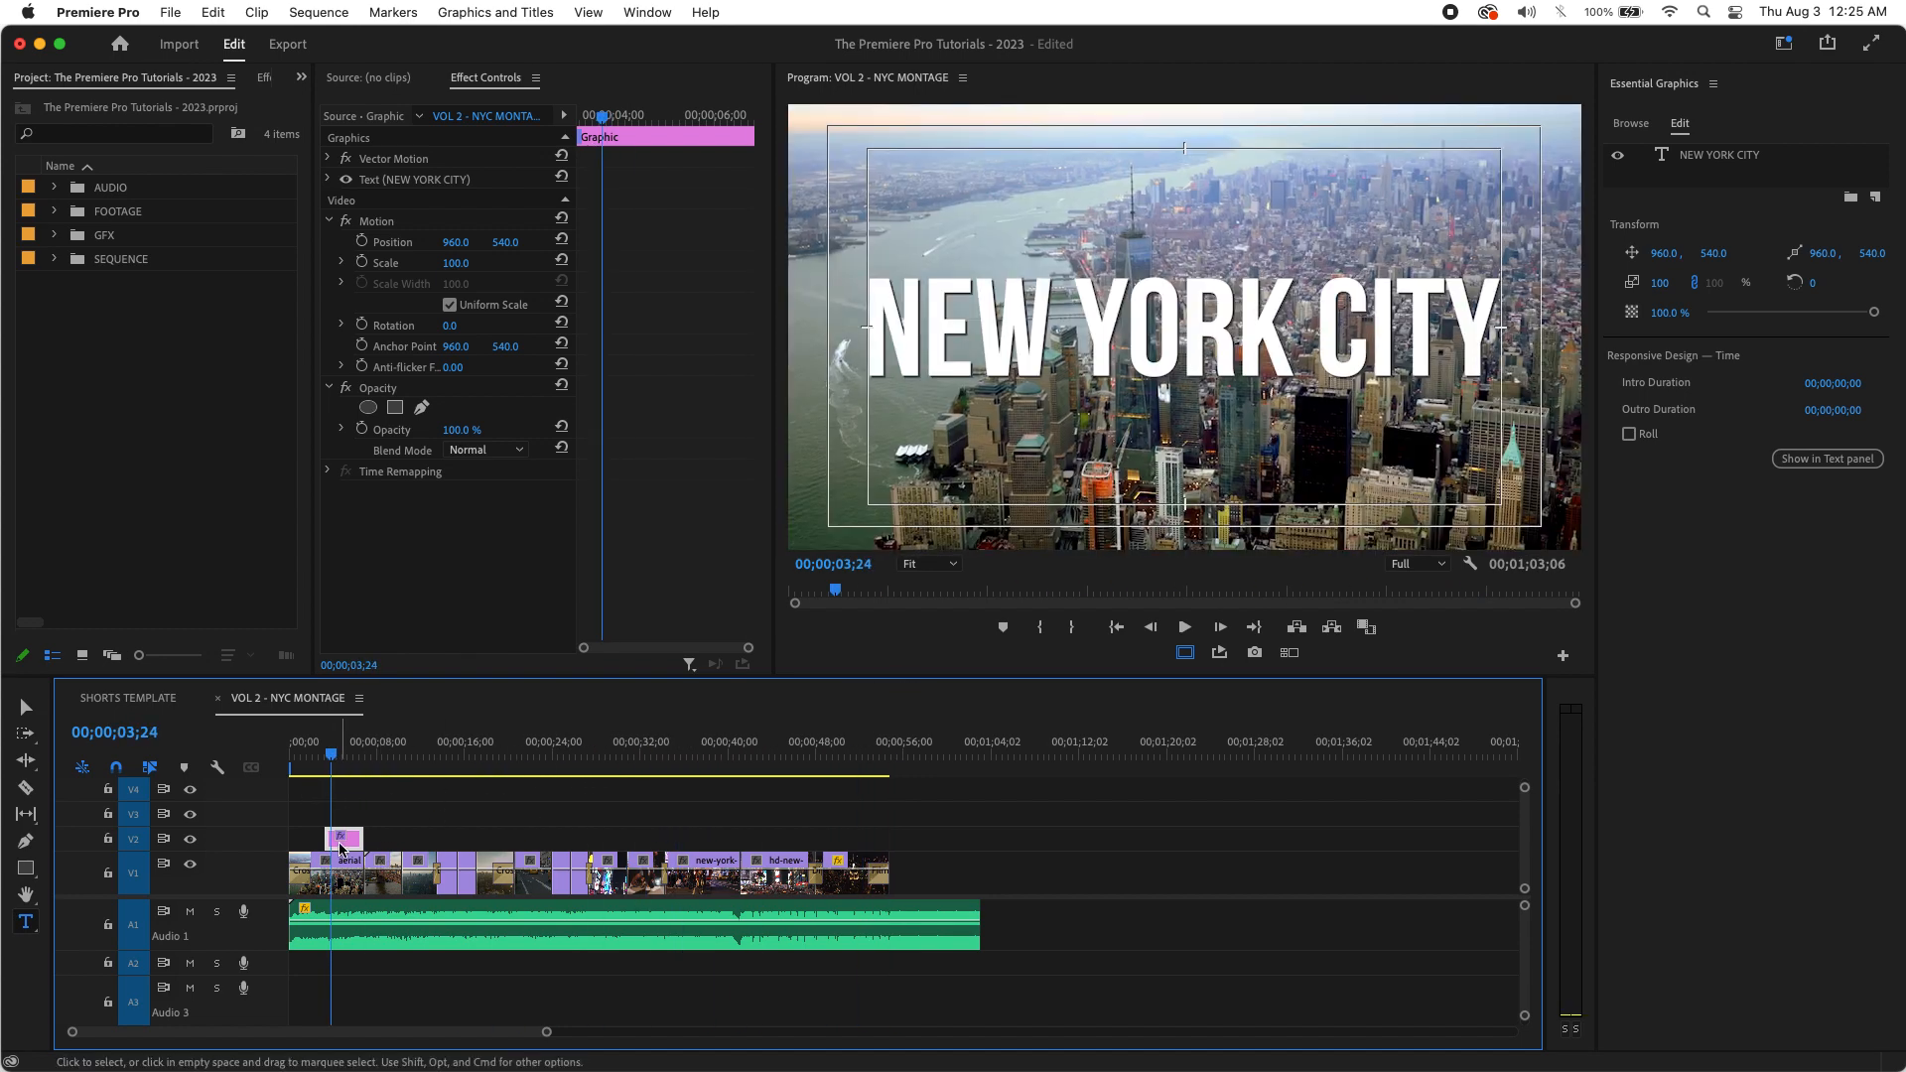
pyautogui.click(341, 760)
pyautogui.press('=')
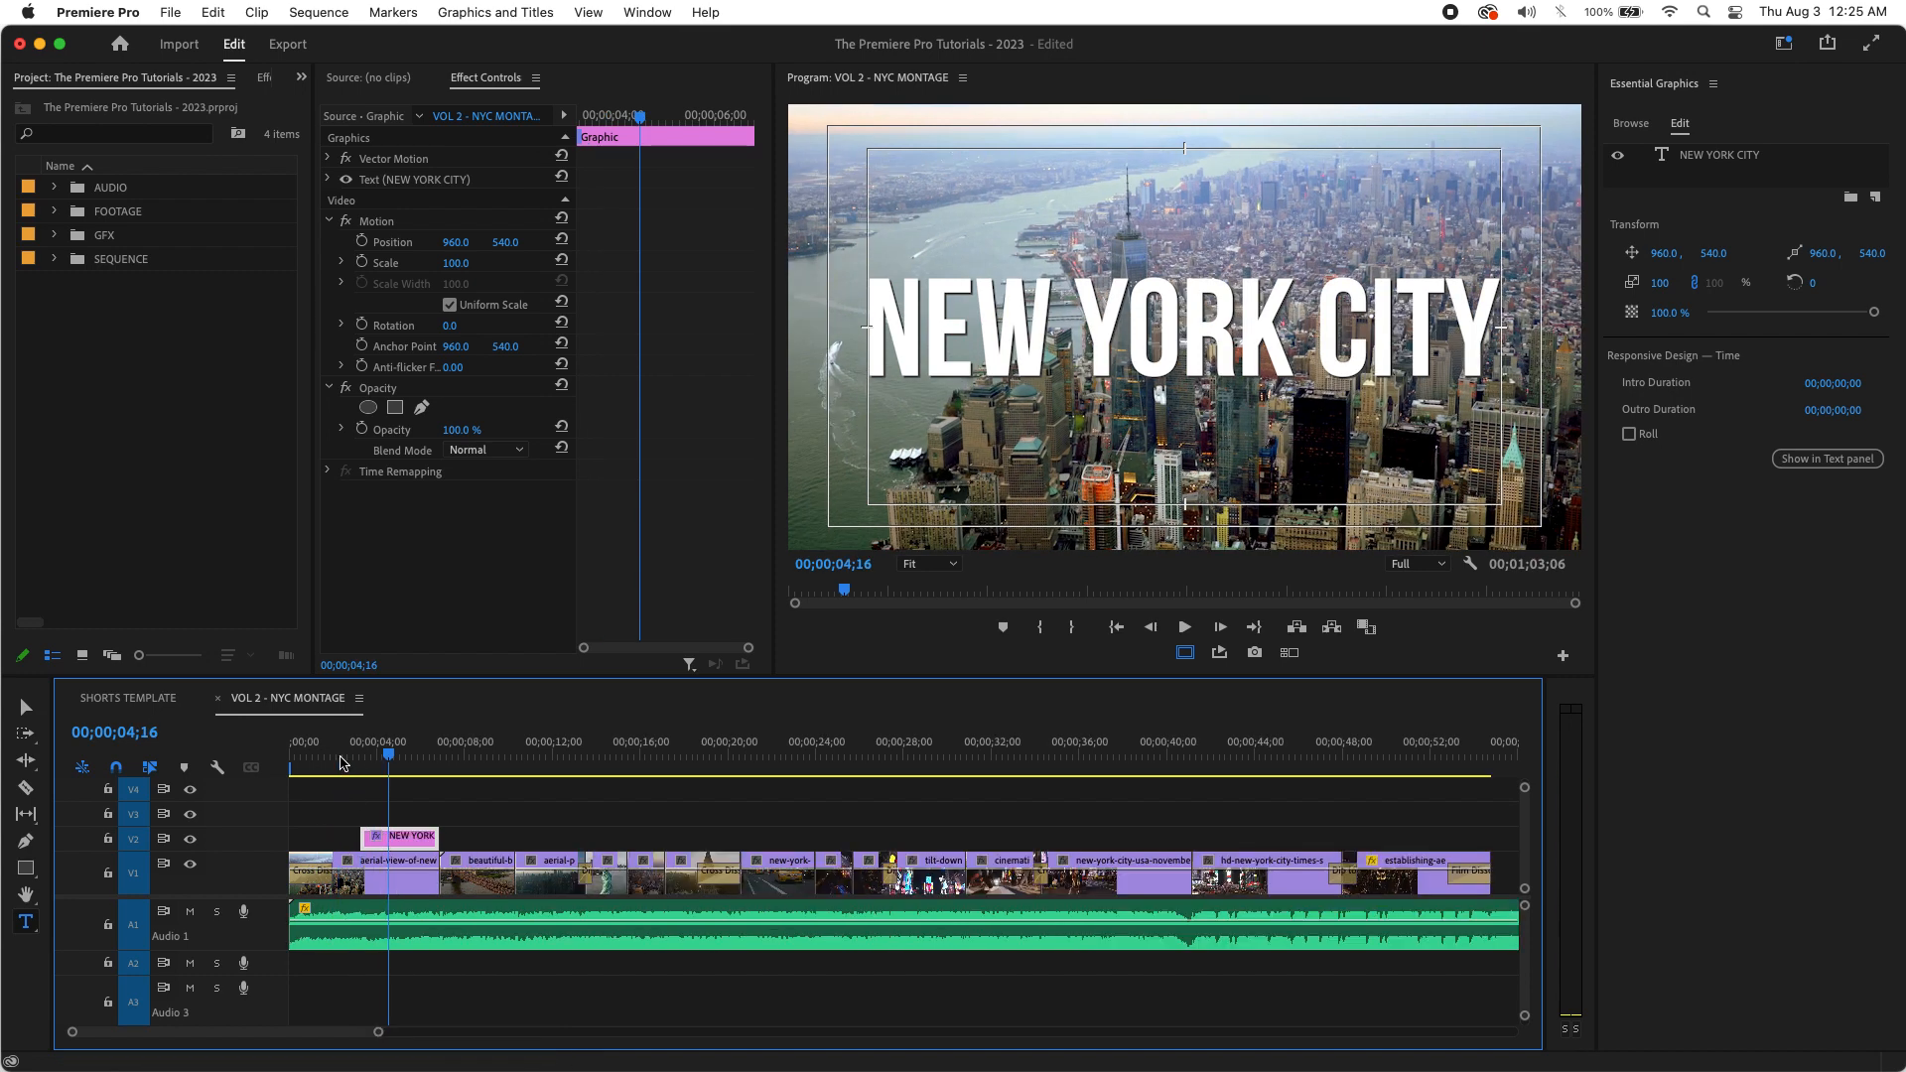
pyautogui.moveTo(388, 751); pyautogui.dragTo(406, 752)
pyautogui.click(398, 831)
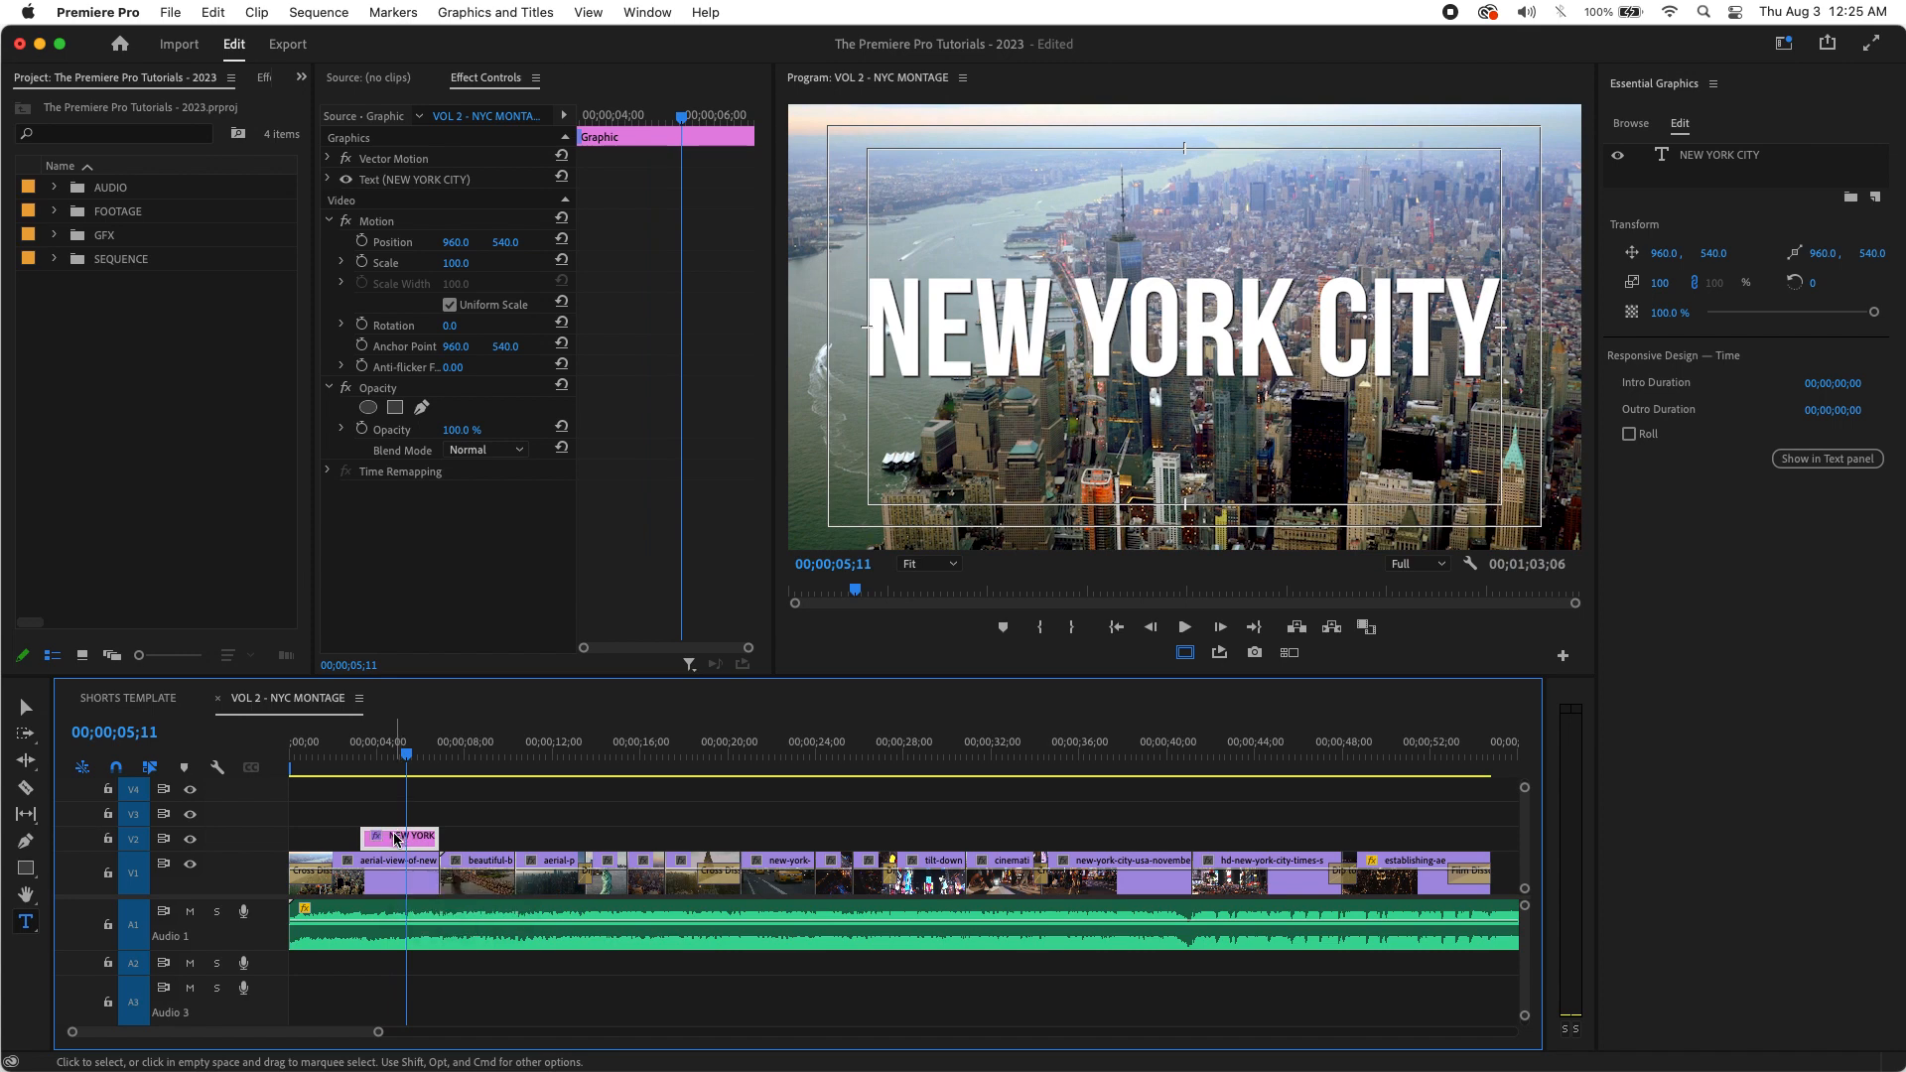
pyautogui.rightClick(394, 839)
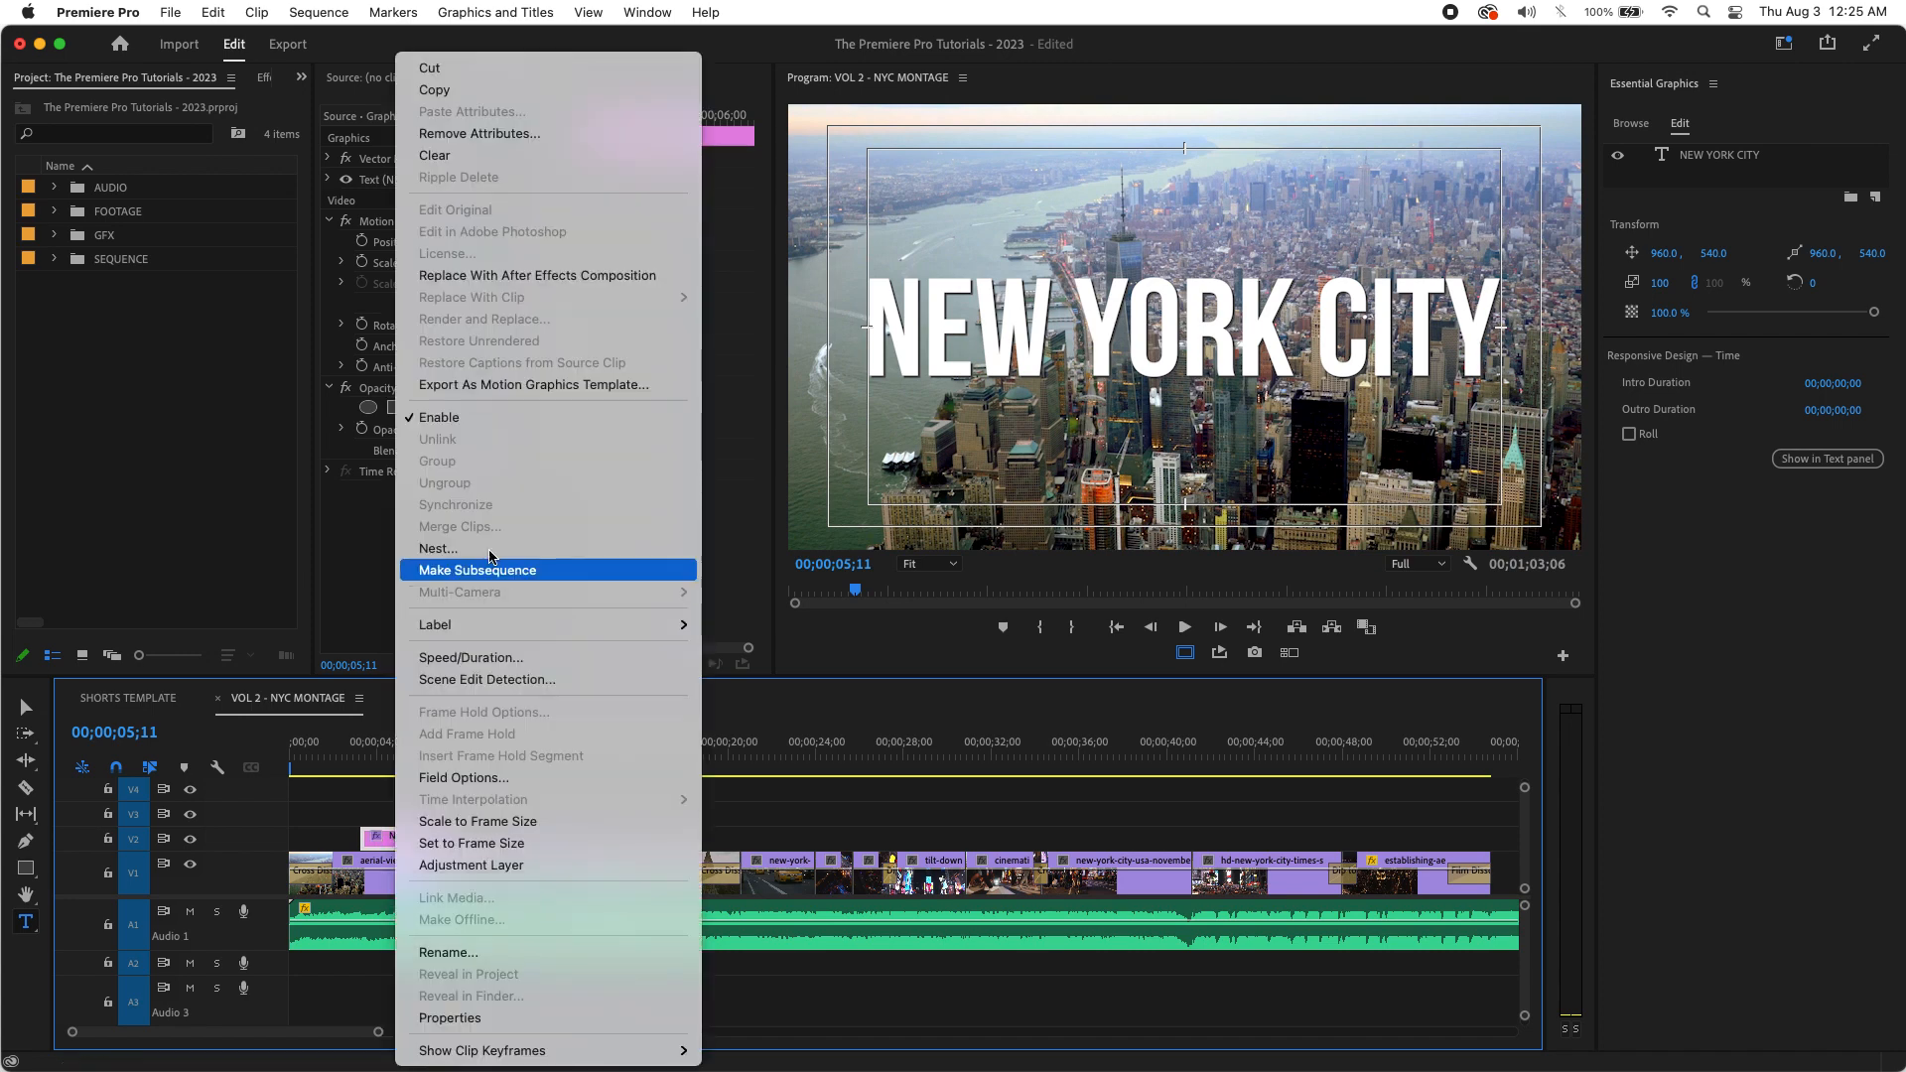
pyautogui.click(434, 89)
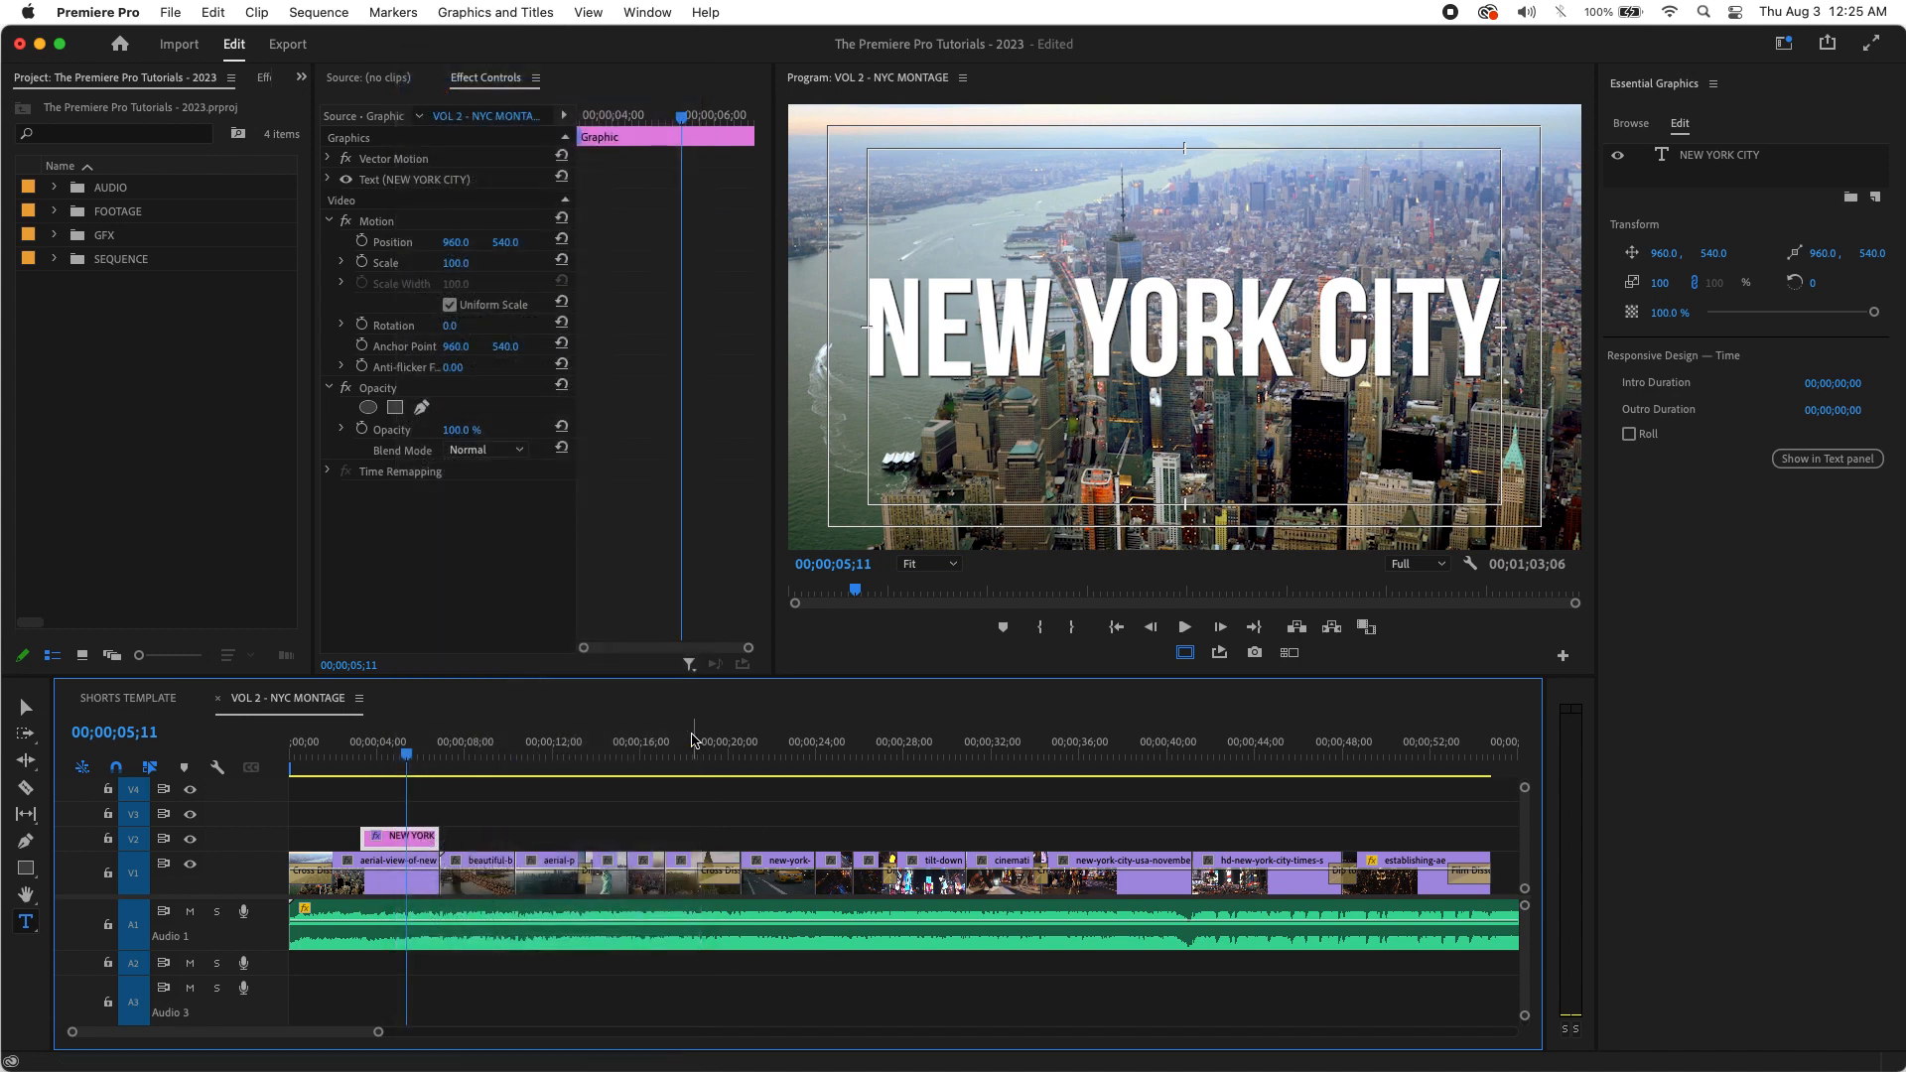
# Step: Paste the copied title after the footage on V2 and move it to start right where the last video clip ends
pyautogui.click(676, 753)
pyautogui.press('-')
pyautogui.press('-')
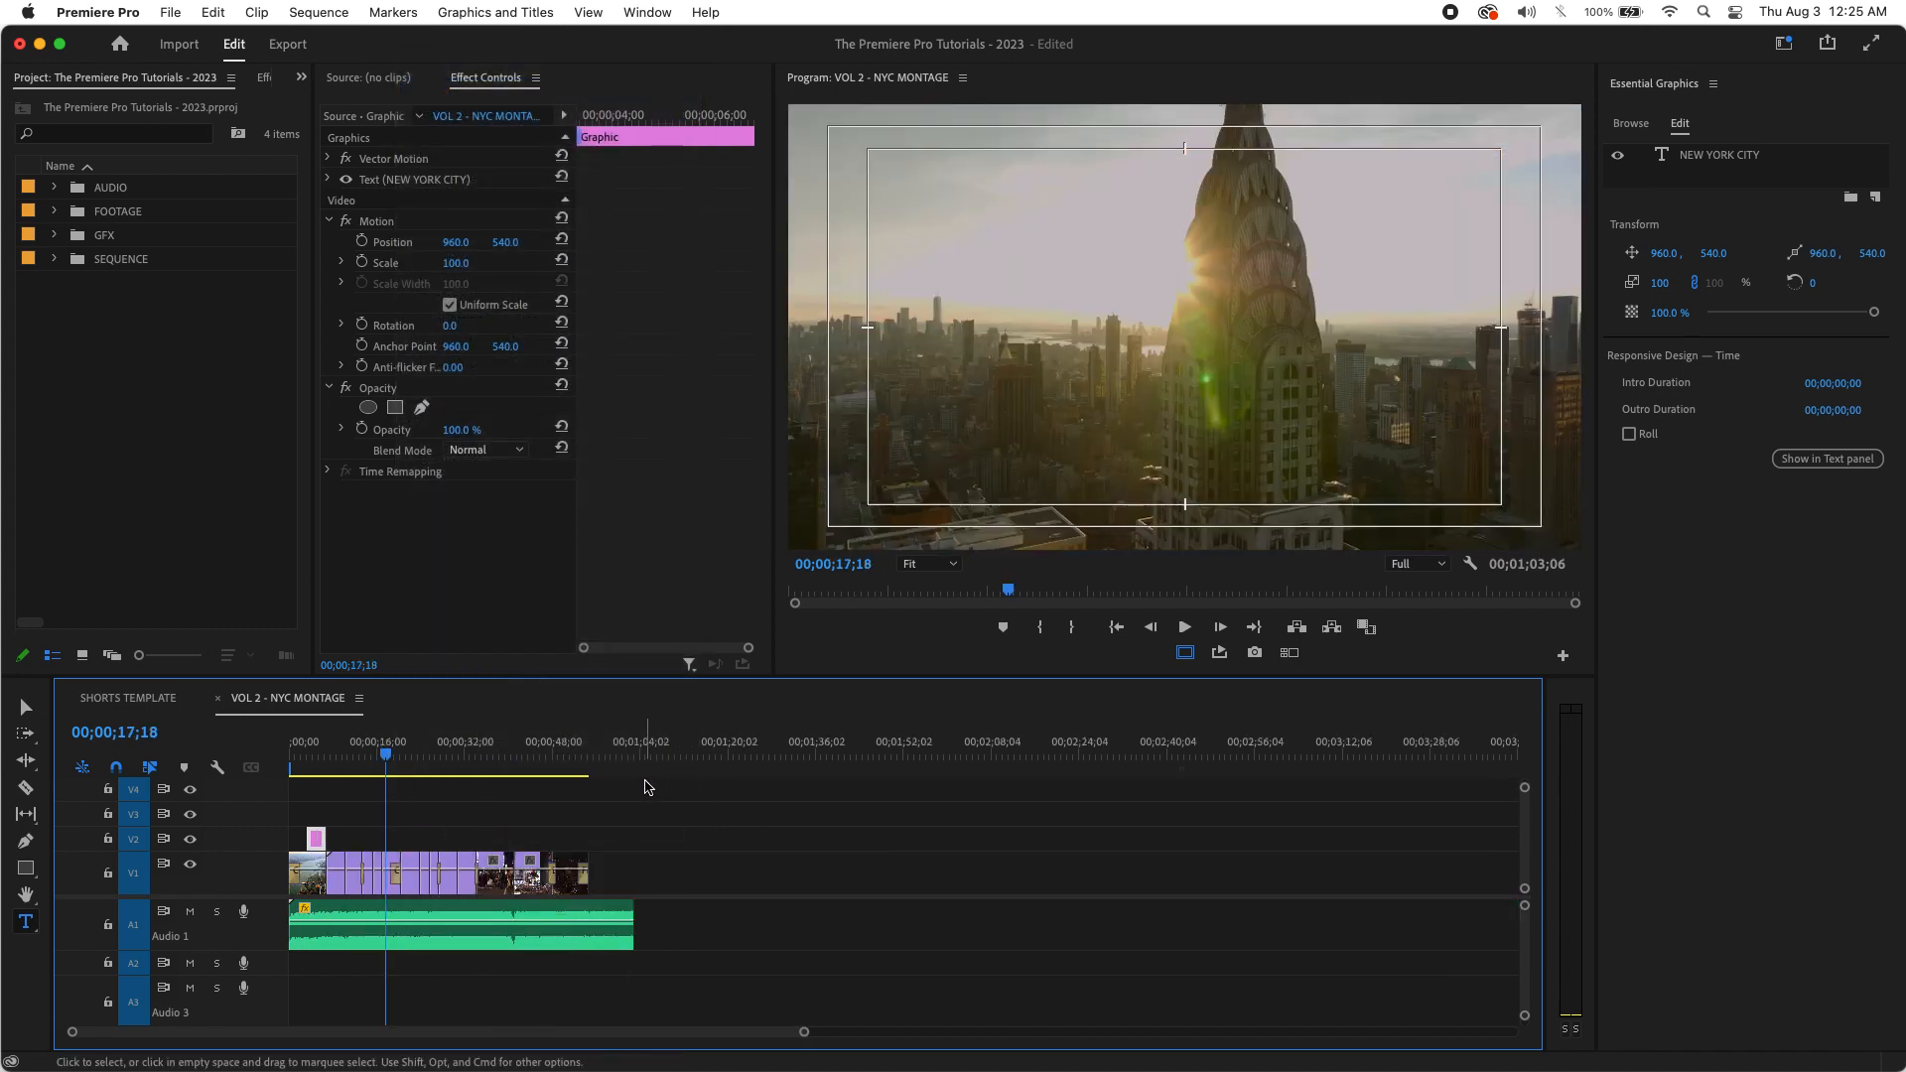
pyautogui.click(651, 757)
pyautogui.press('super+v')
pyautogui.moveTo(658, 843); pyautogui.dragTo(599, 841)
pyautogui.click(597, 760)
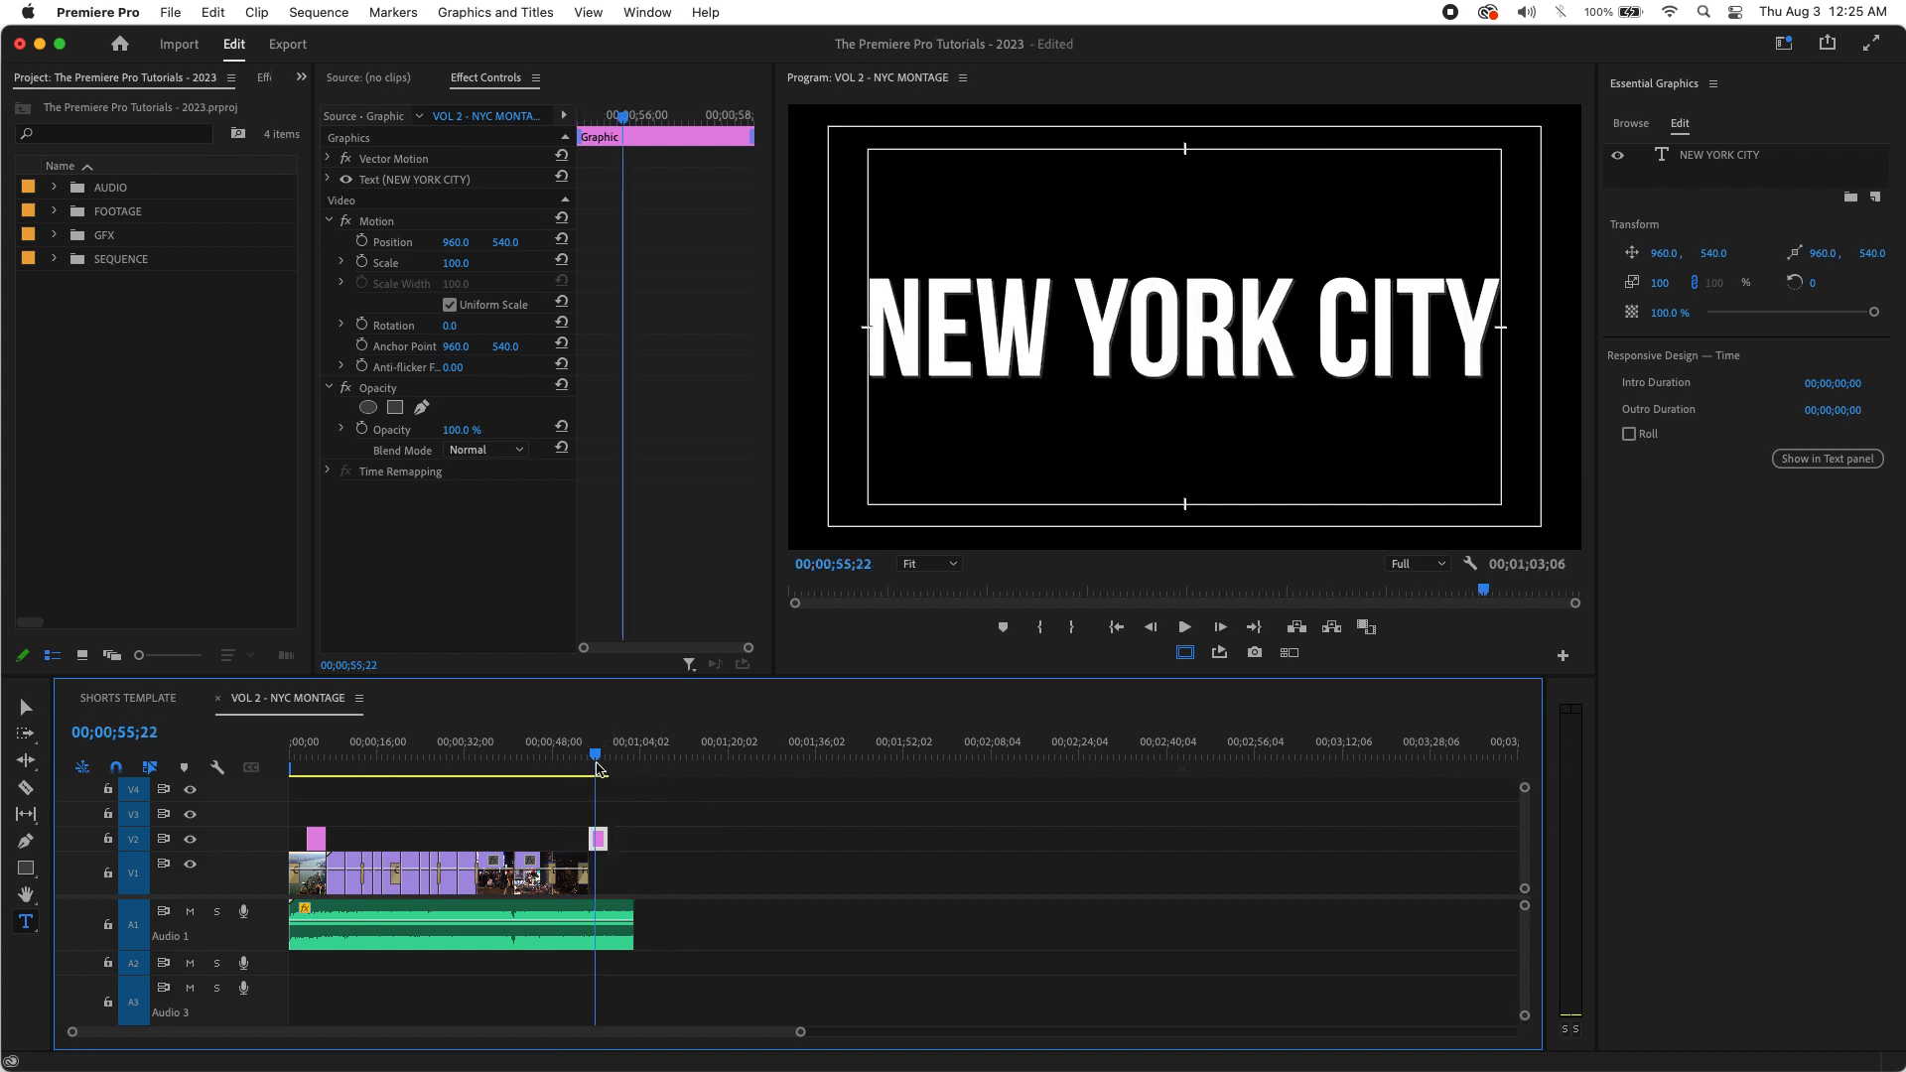
# Step: Add a second line reading AT NIGHT below NEW YORK CITY in the copied title after the footage
pyautogui.press('=')
pyautogui.press('=')
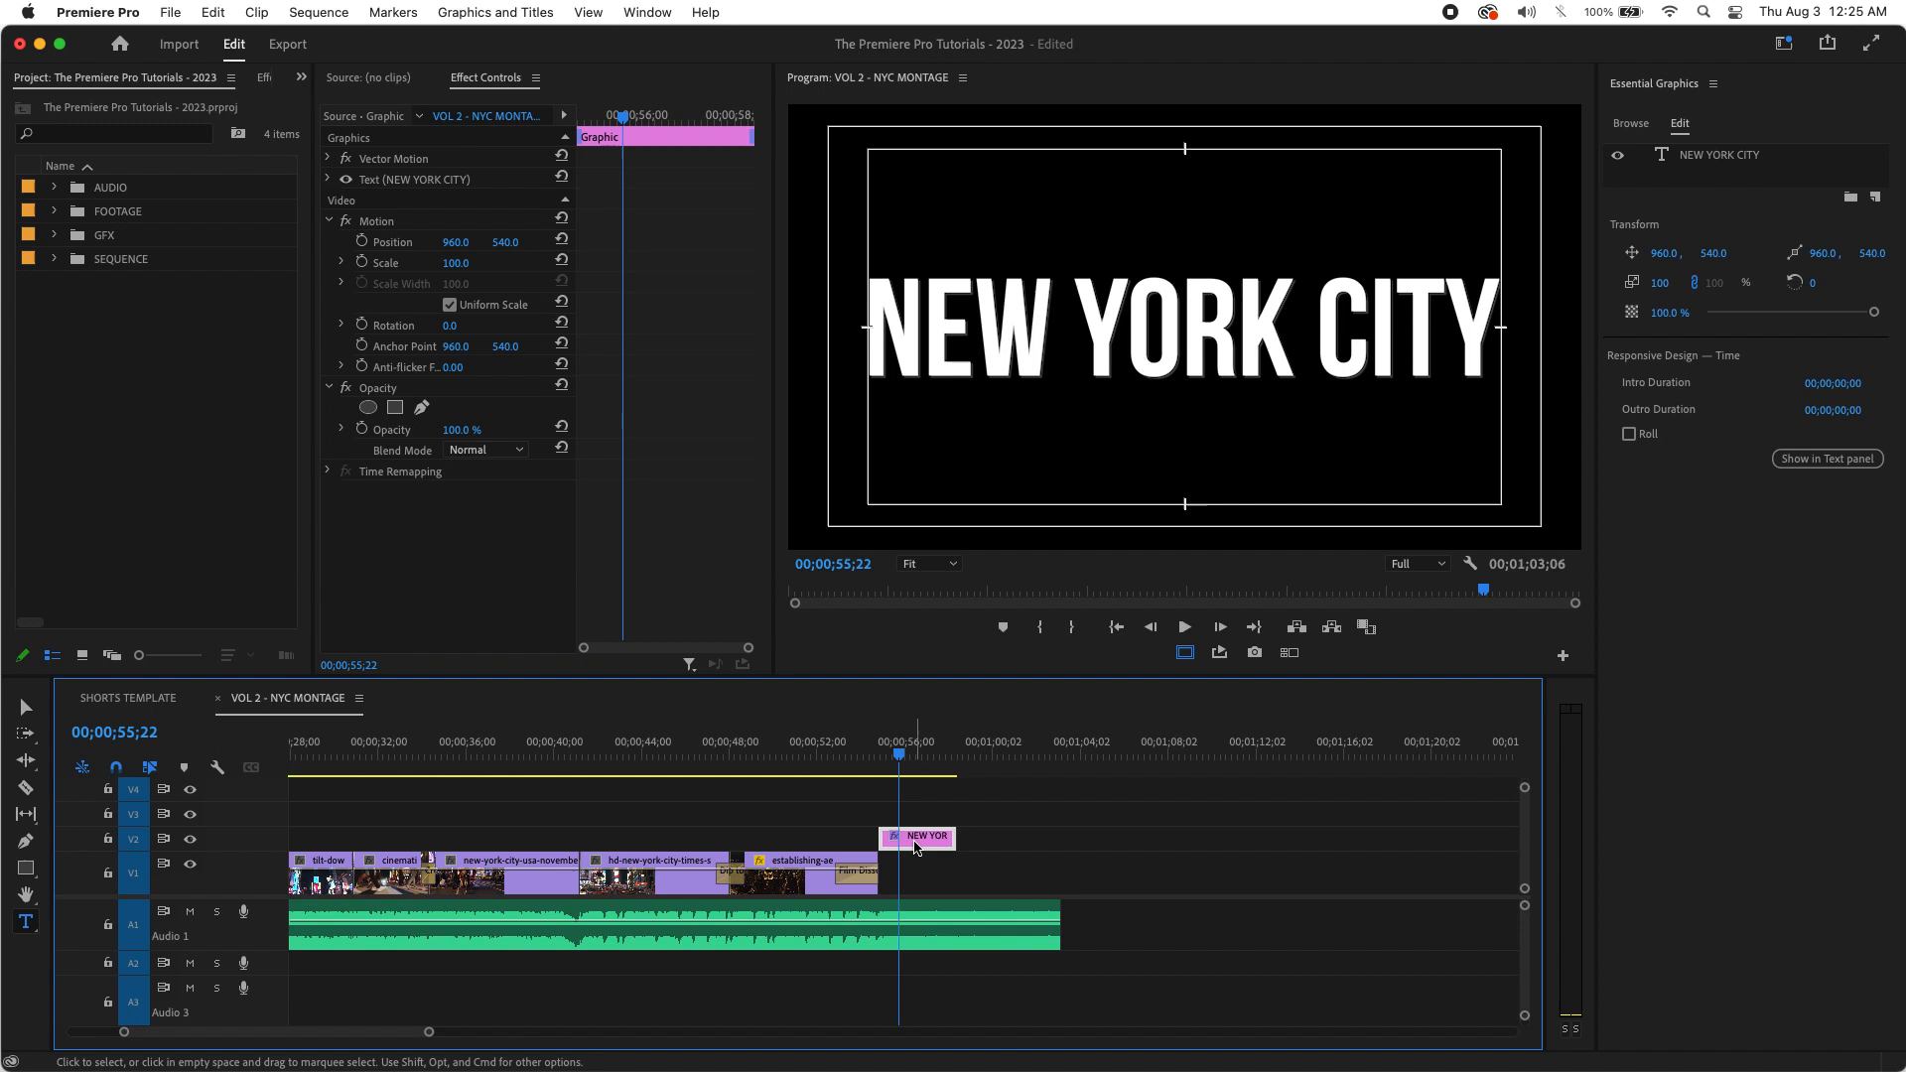
pyautogui.press('-')
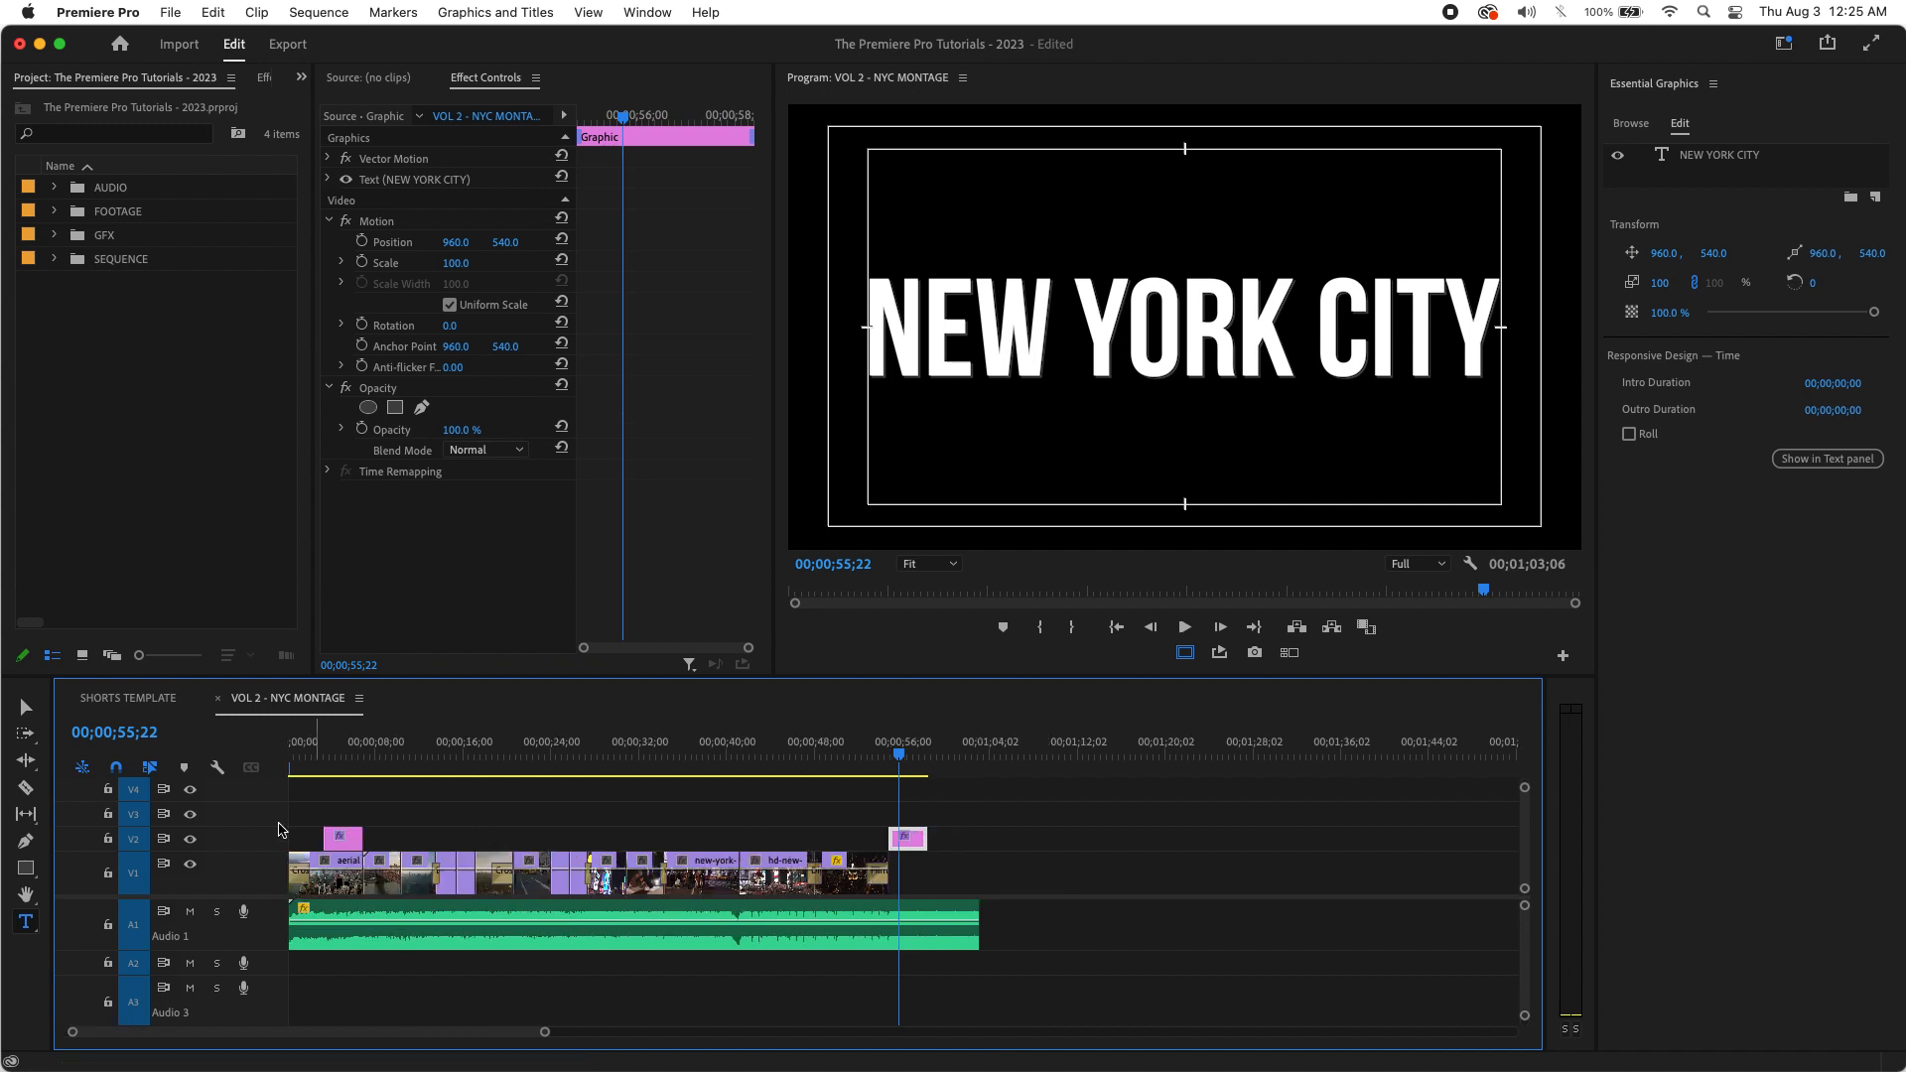
pyautogui.moveTo(888, 757); pyautogui.dragTo(902, 754)
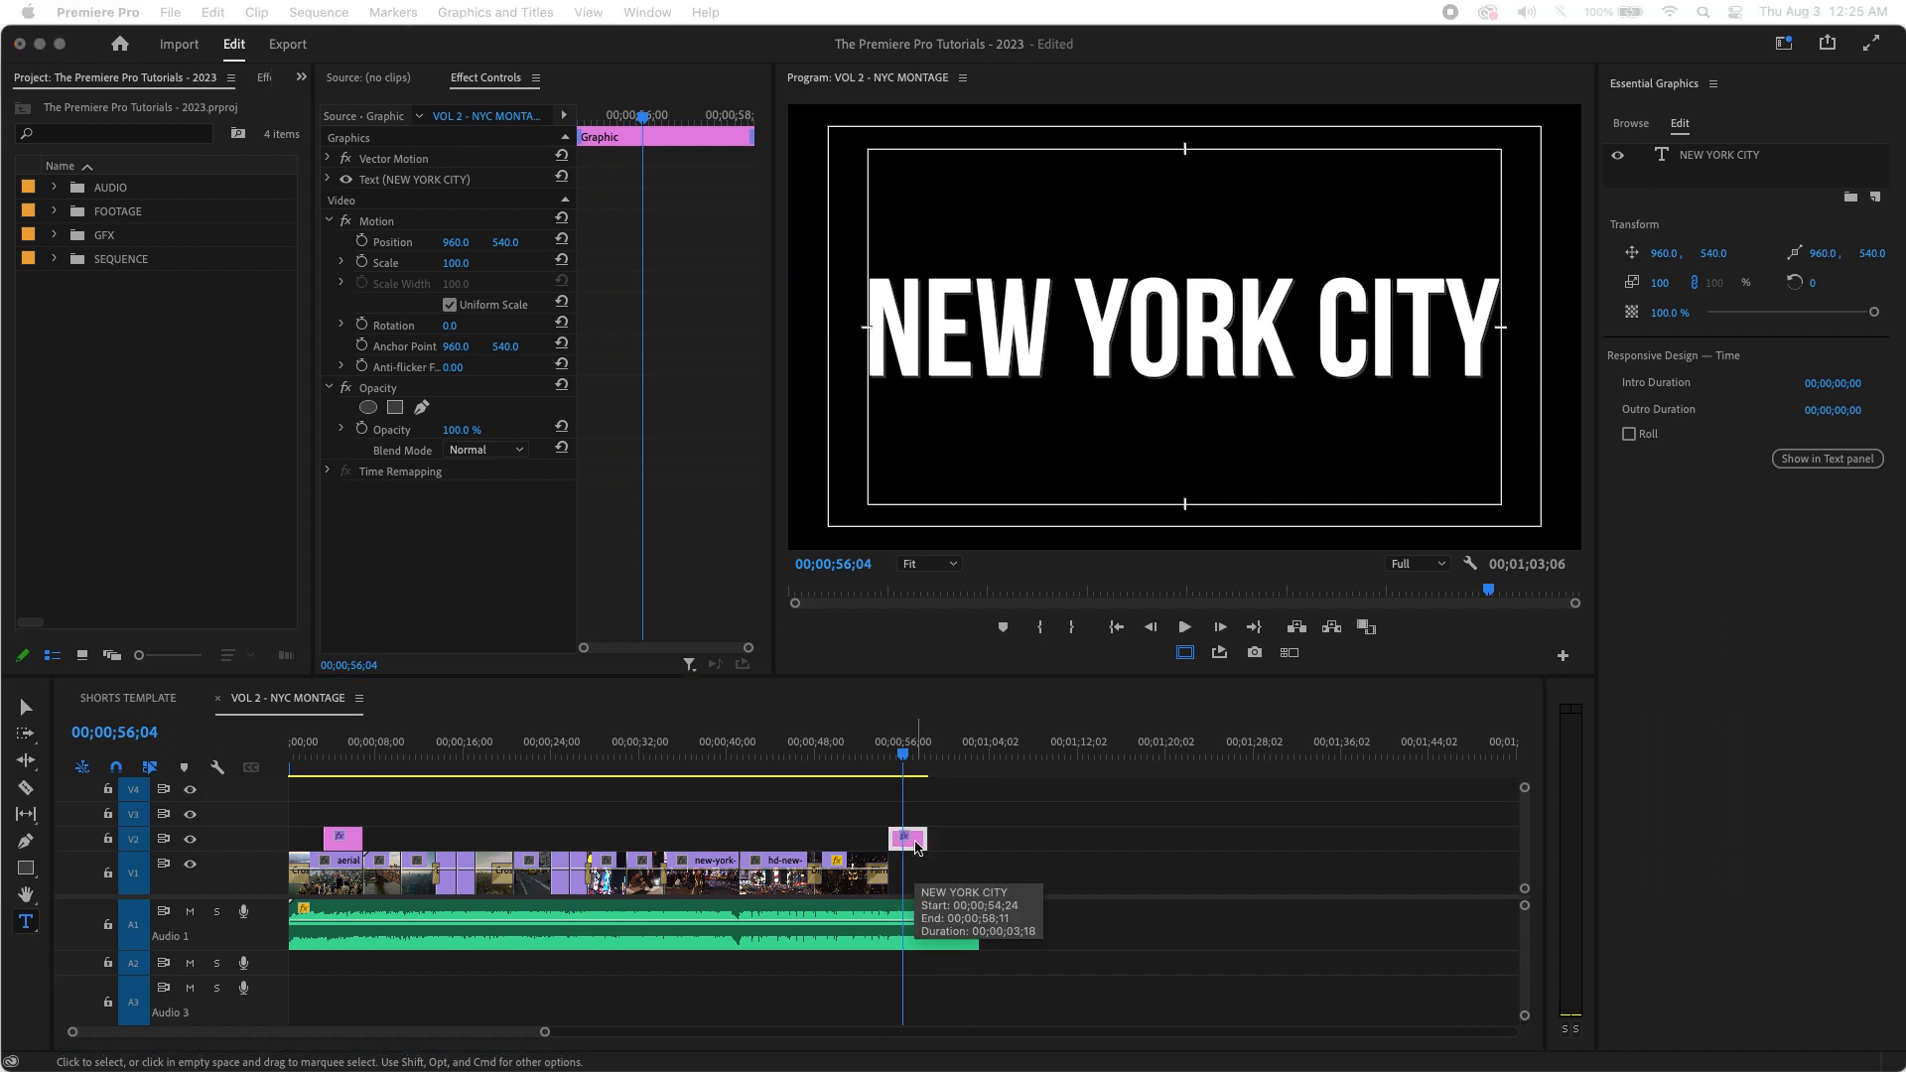
pyautogui.press('super+Tab')
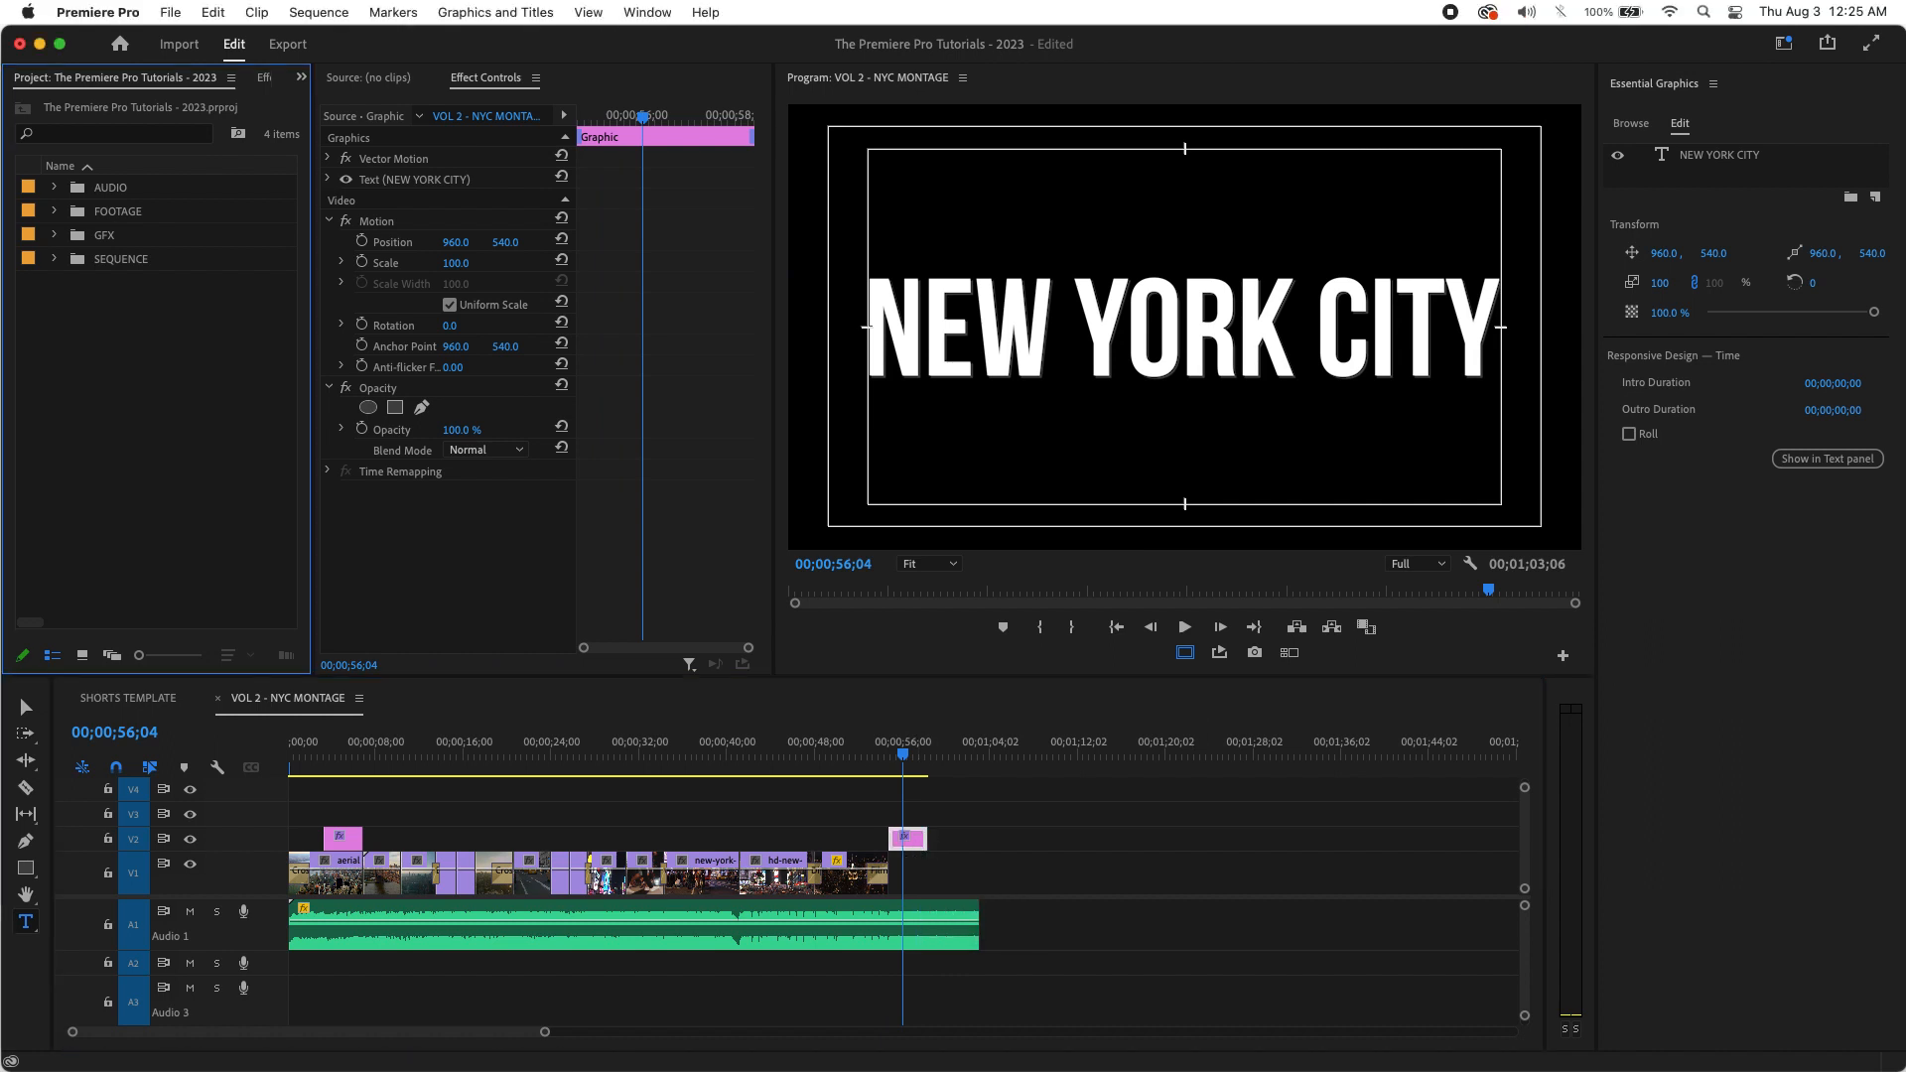
pyautogui.click(1664, 162)
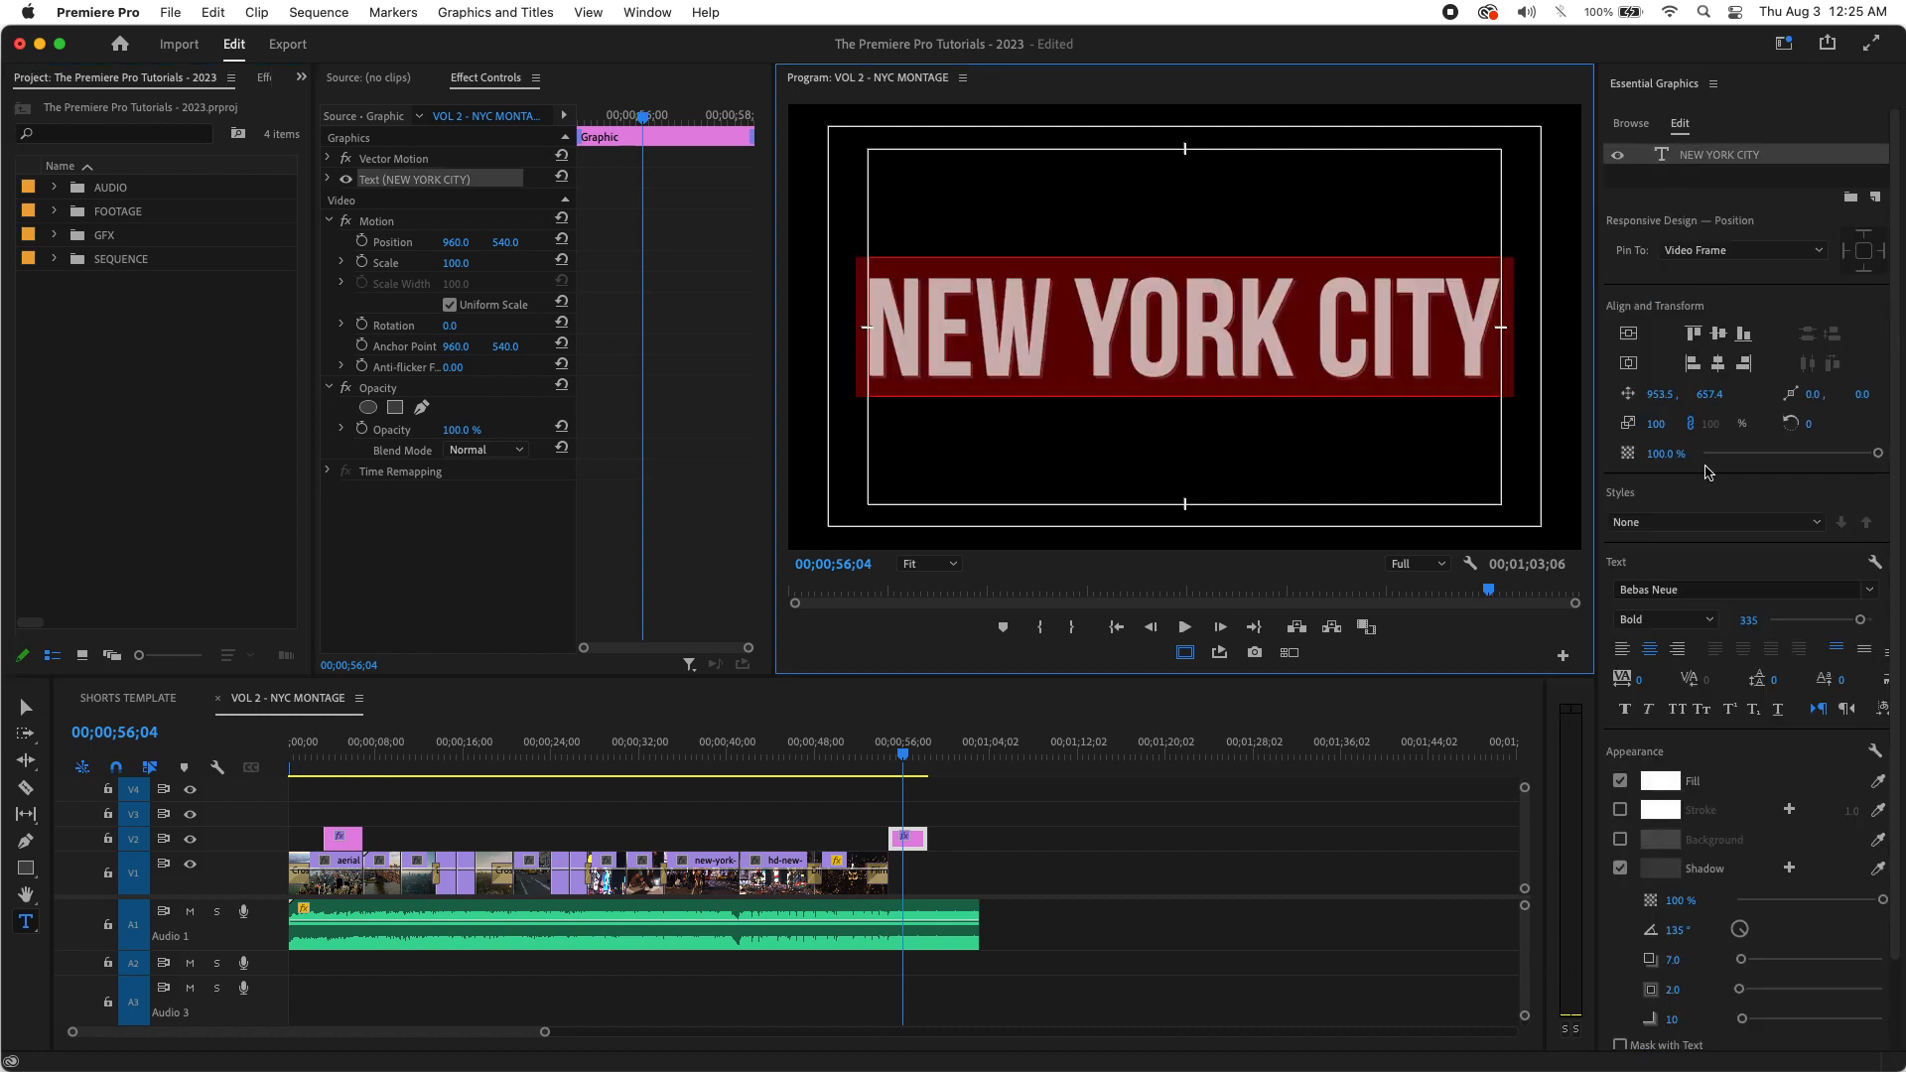
pyautogui.click(1489, 332)
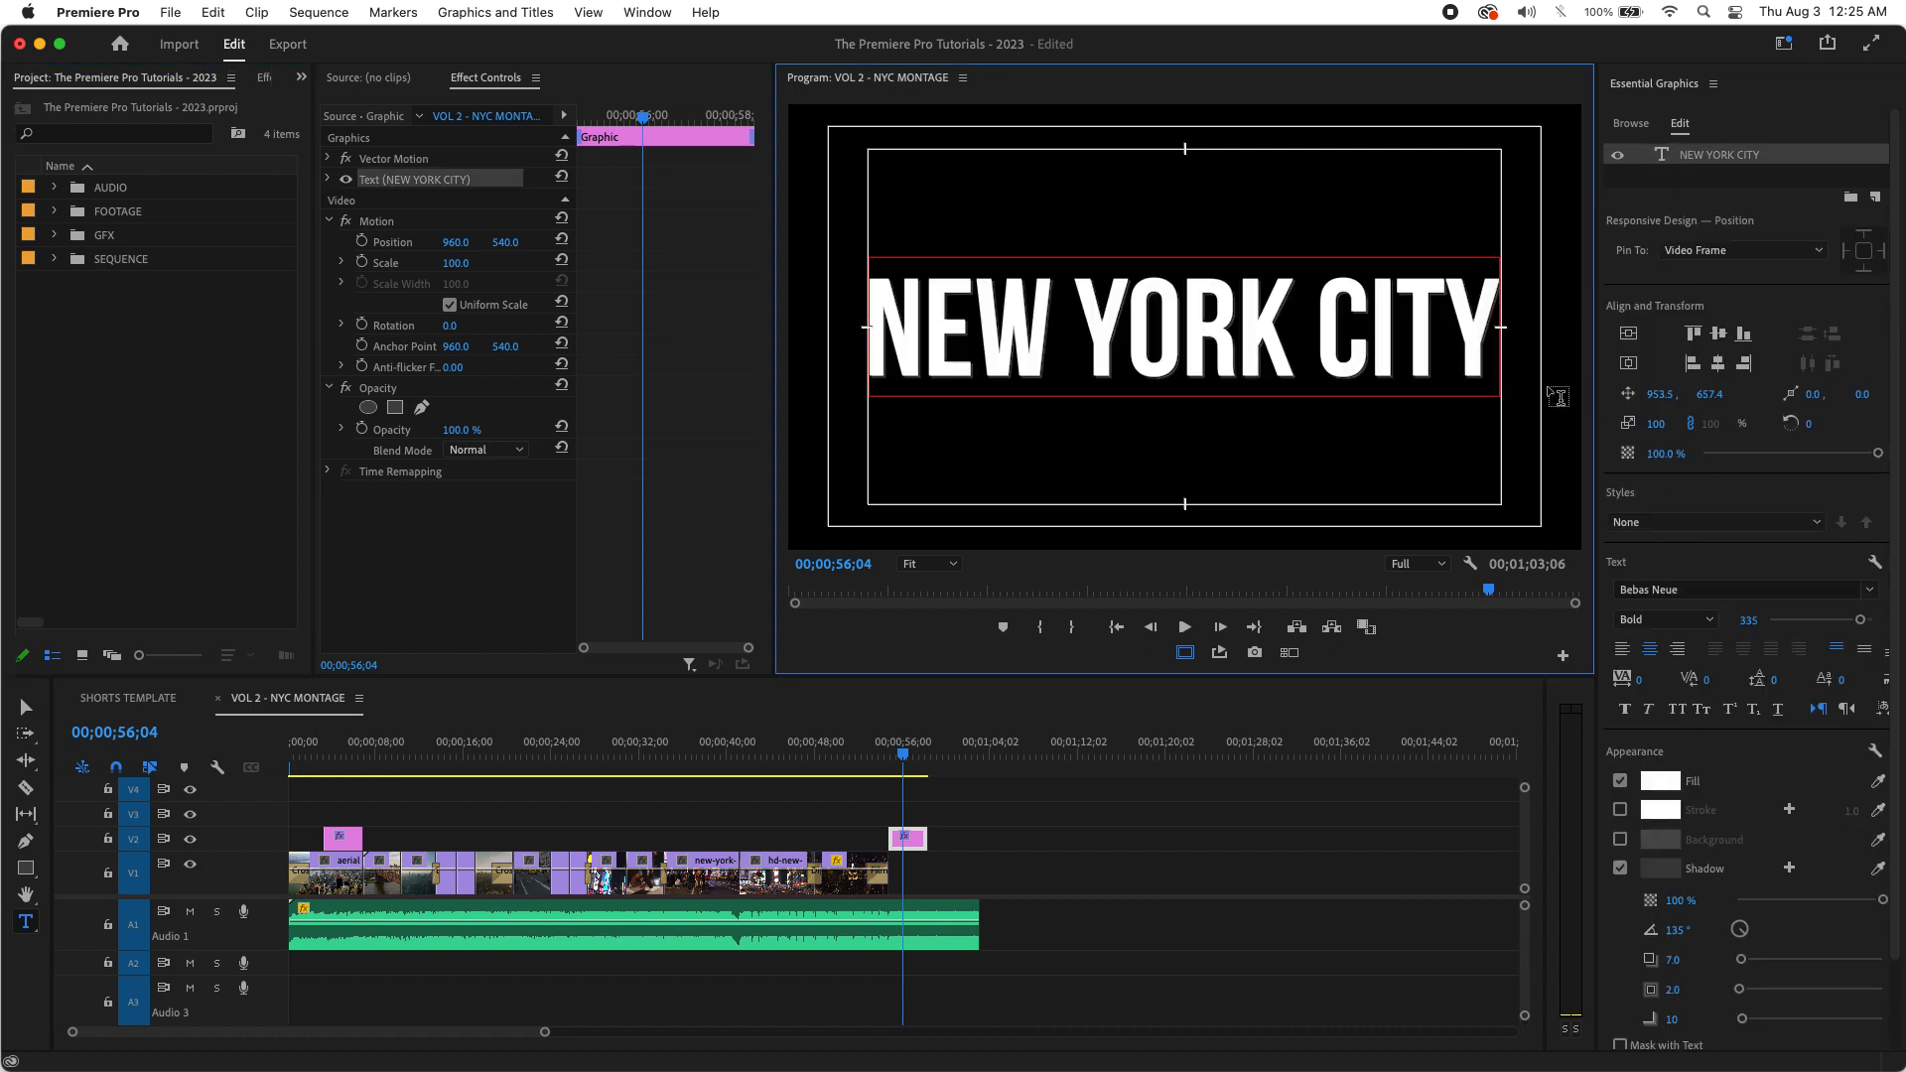
pyautogui.press('Return')
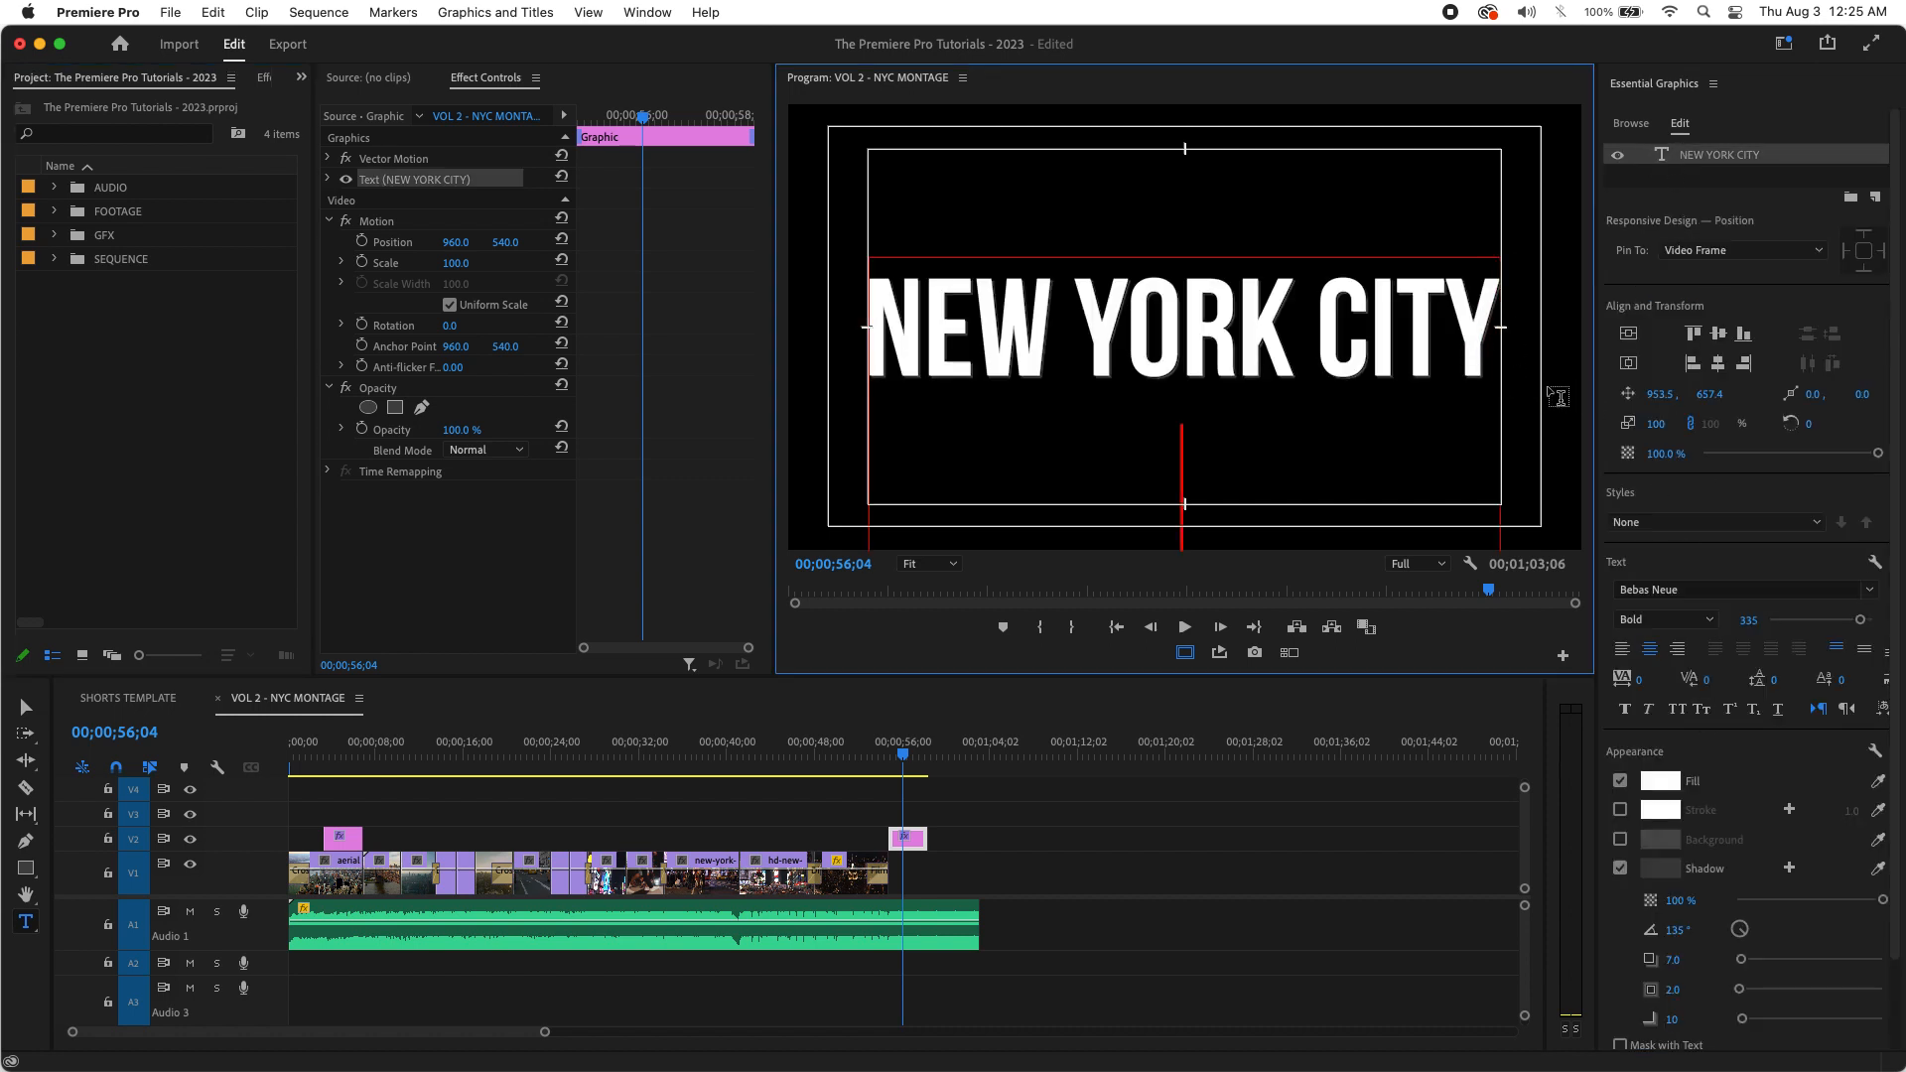
pyautogui.write('AT')
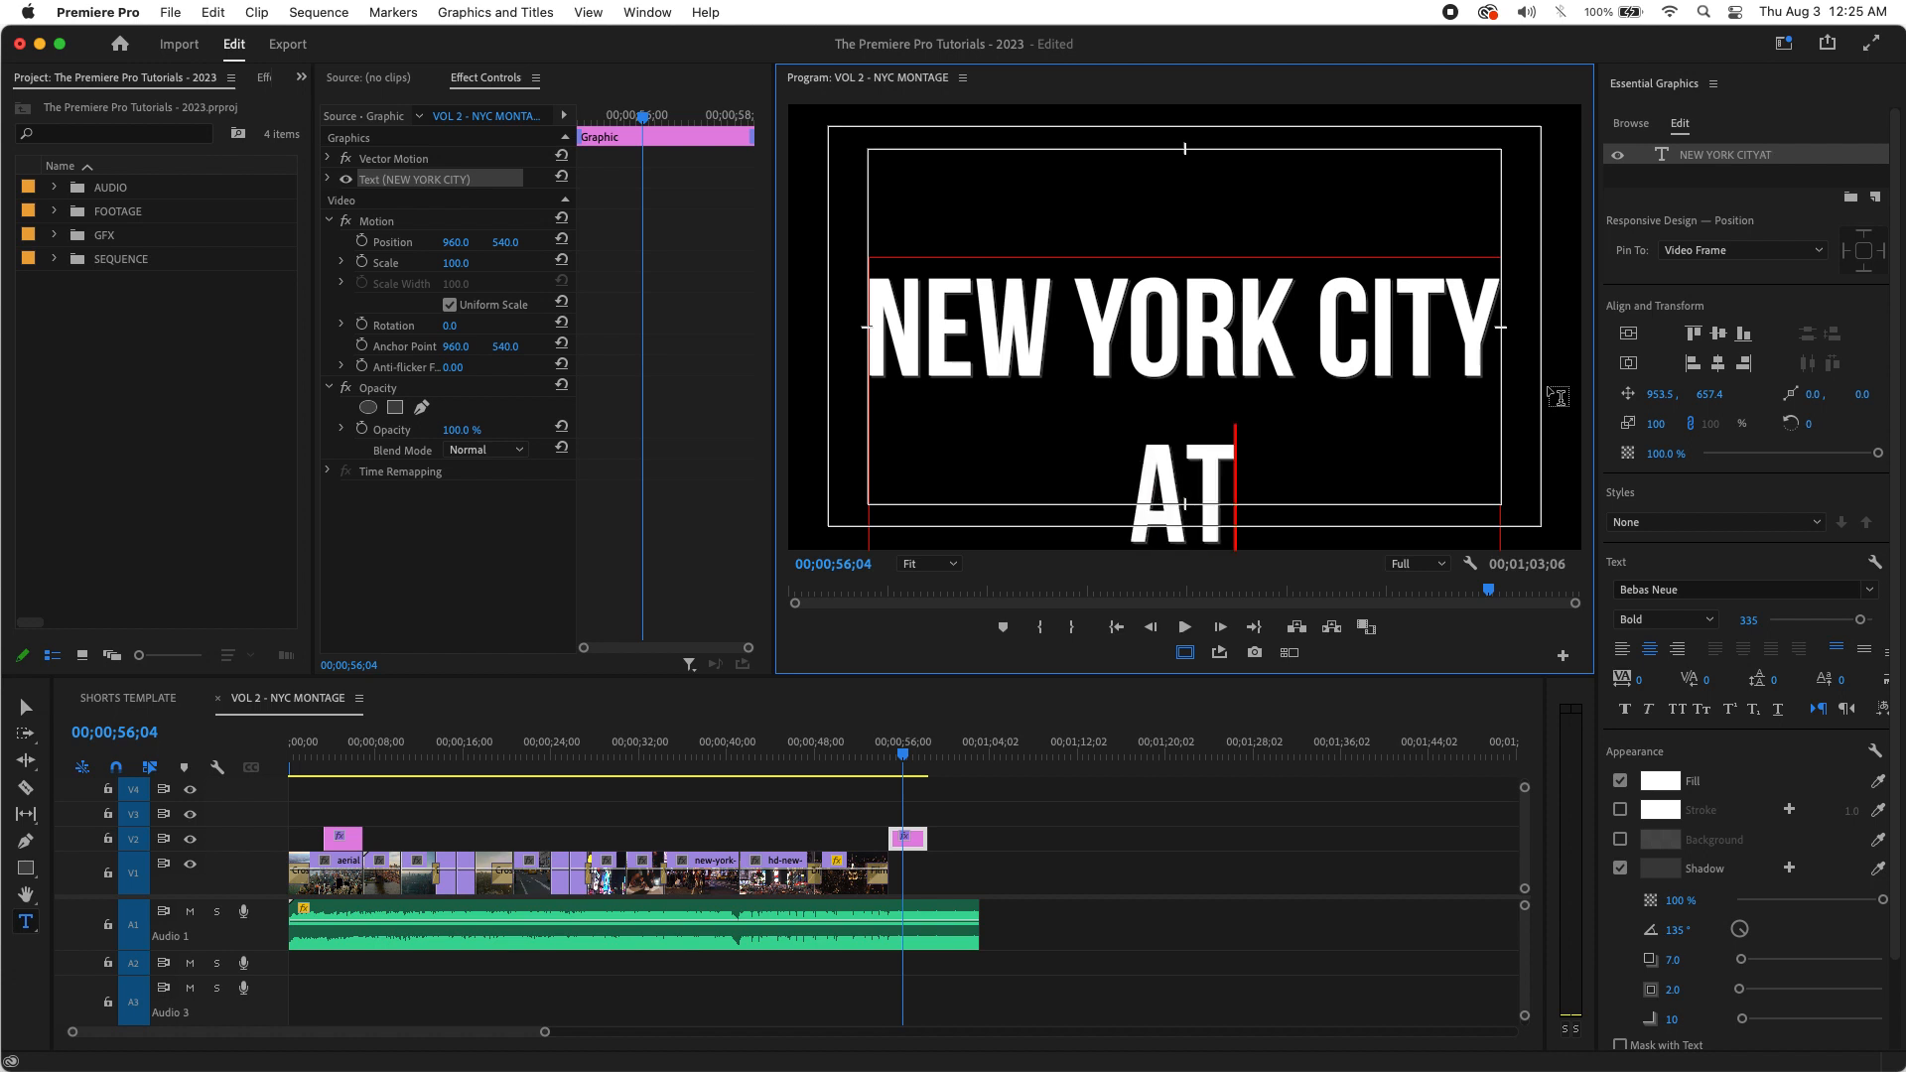
pyautogui.write(' NIGHT')
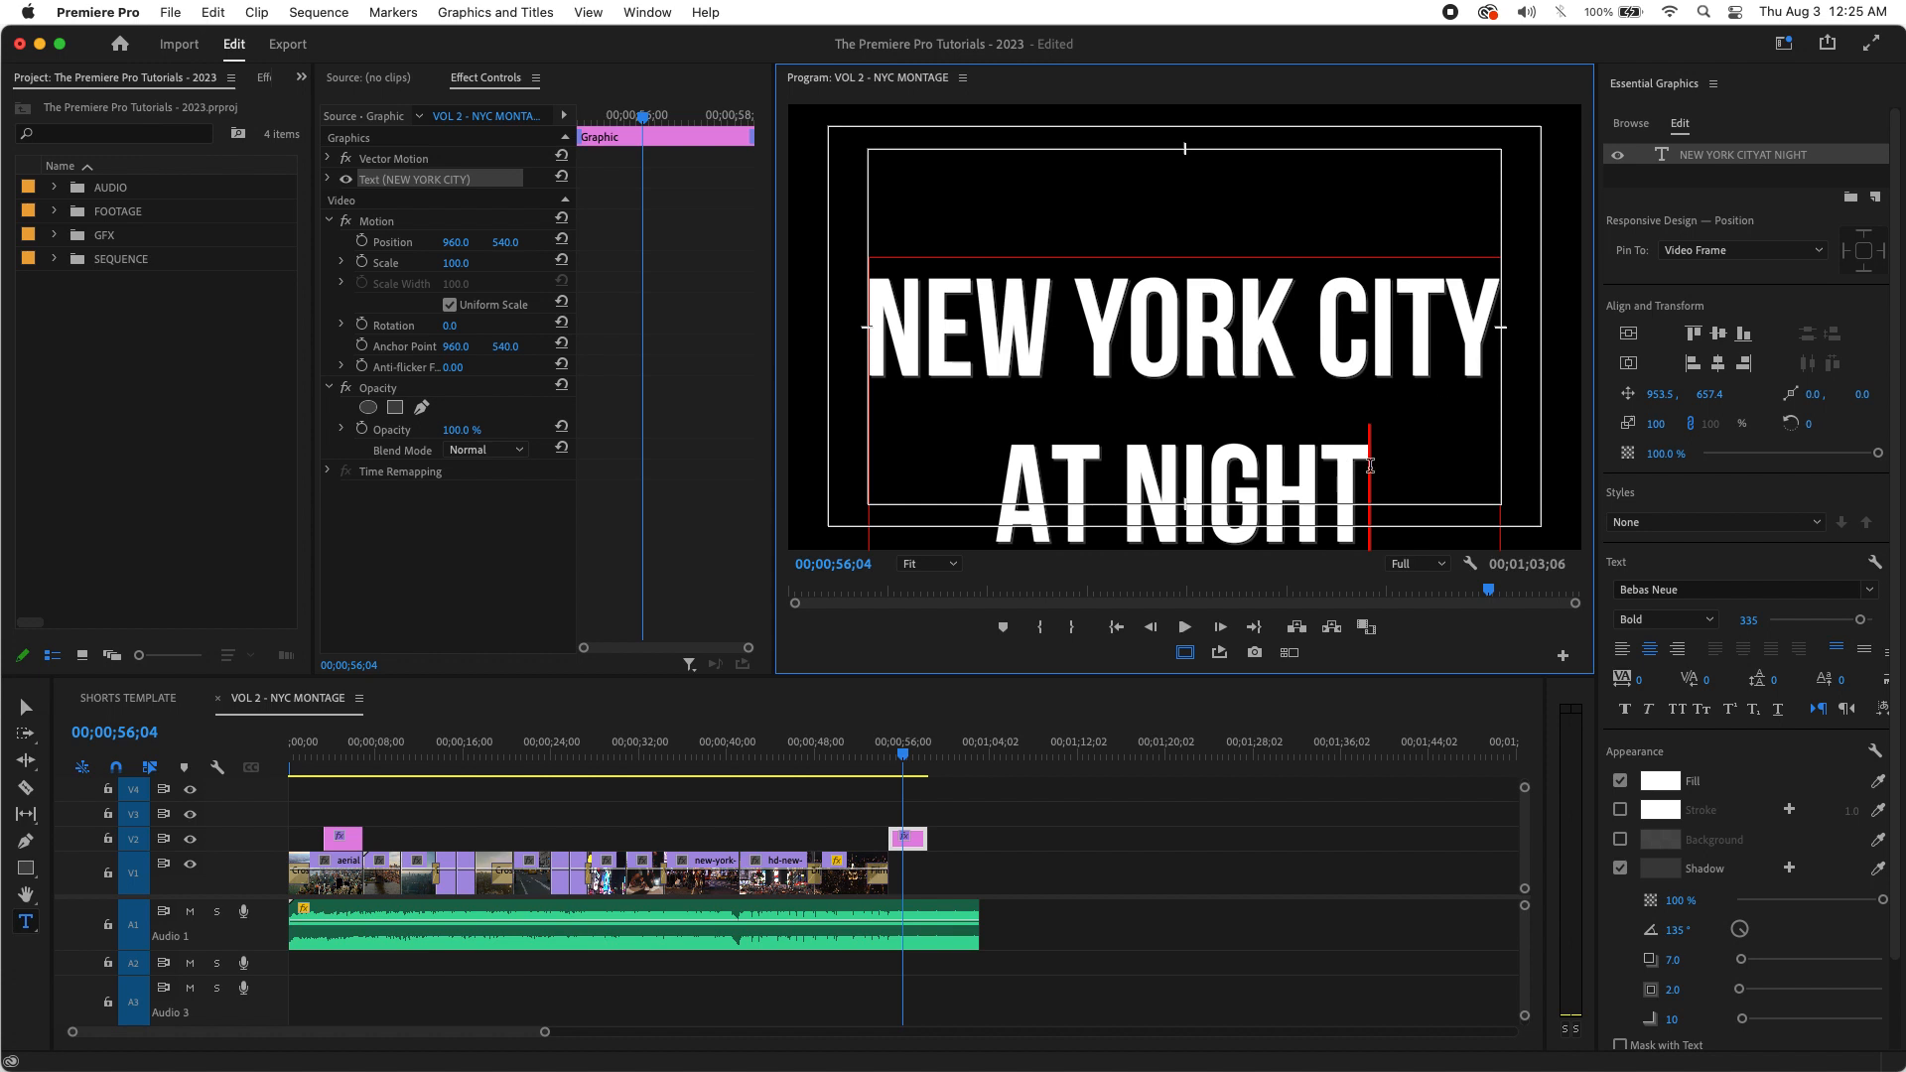
# Step: Shrink only the AT NIGHT line to font size 138 and tighten its leading to -37
pyautogui.moveTo(1383, 449); pyautogui.dragTo(1017, 469)
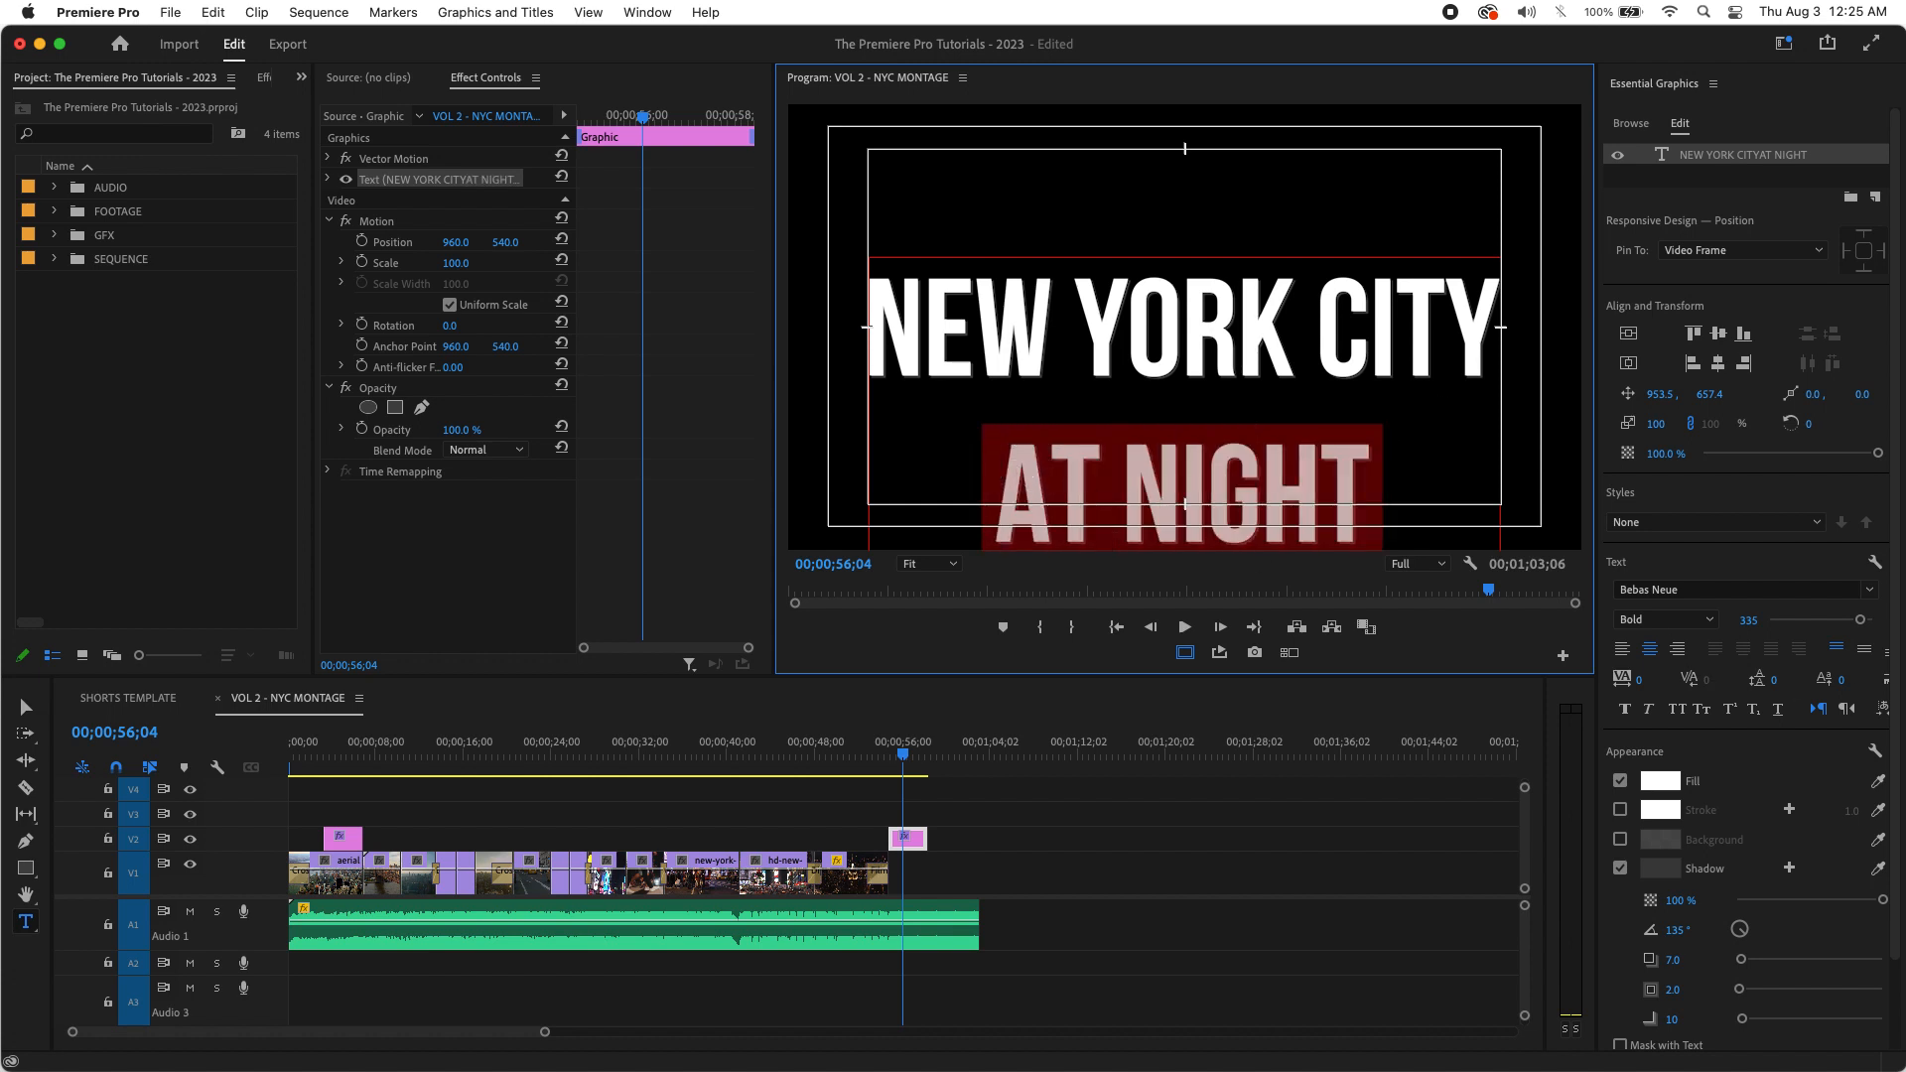
pyautogui.moveTo(1861, 624); pyautogui.dragTo(1811, 640)
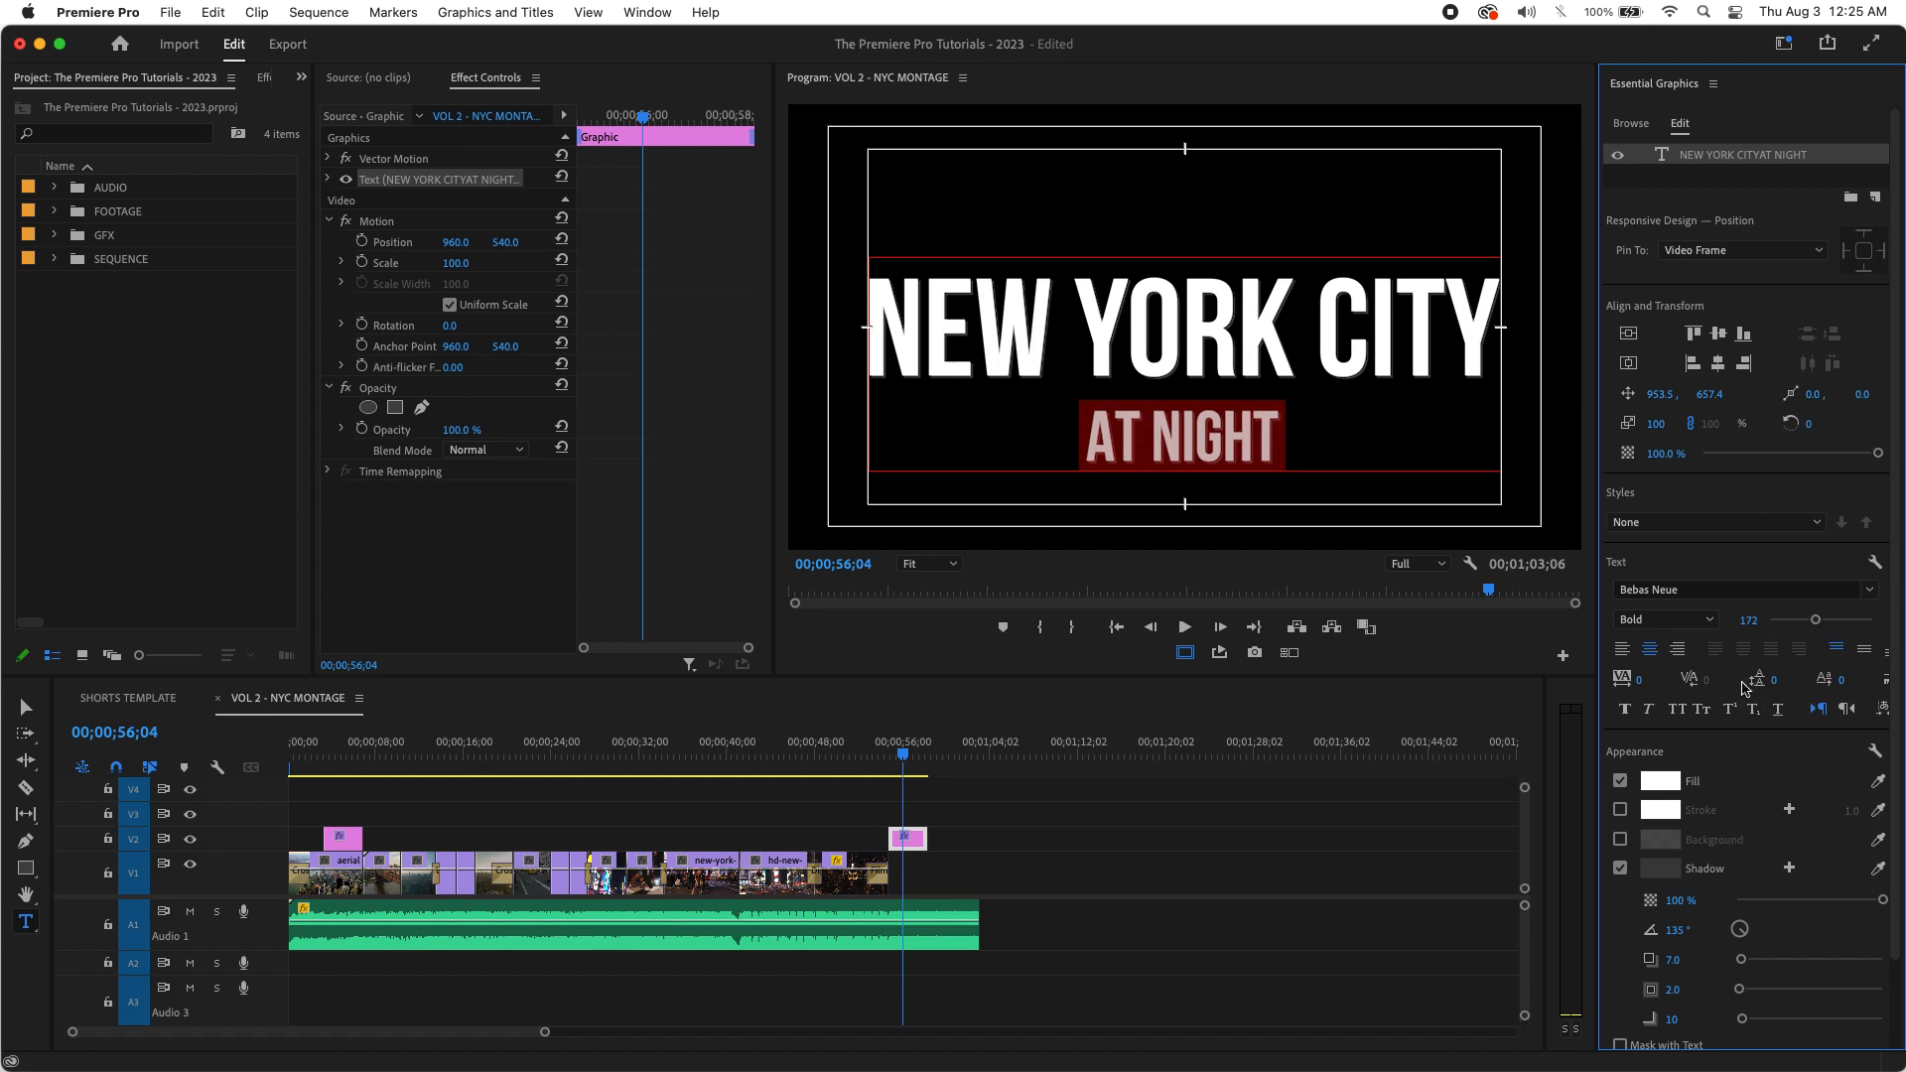
pyautogui.moveTo(1774, 680)
pyautogui.mouseDown()
pyautogui.moveTo(1747, 680)
pyautogui.moveTo(1790, 680)
pyautogui.moveTo(1757, 680)
pyautogui.mouseUp()
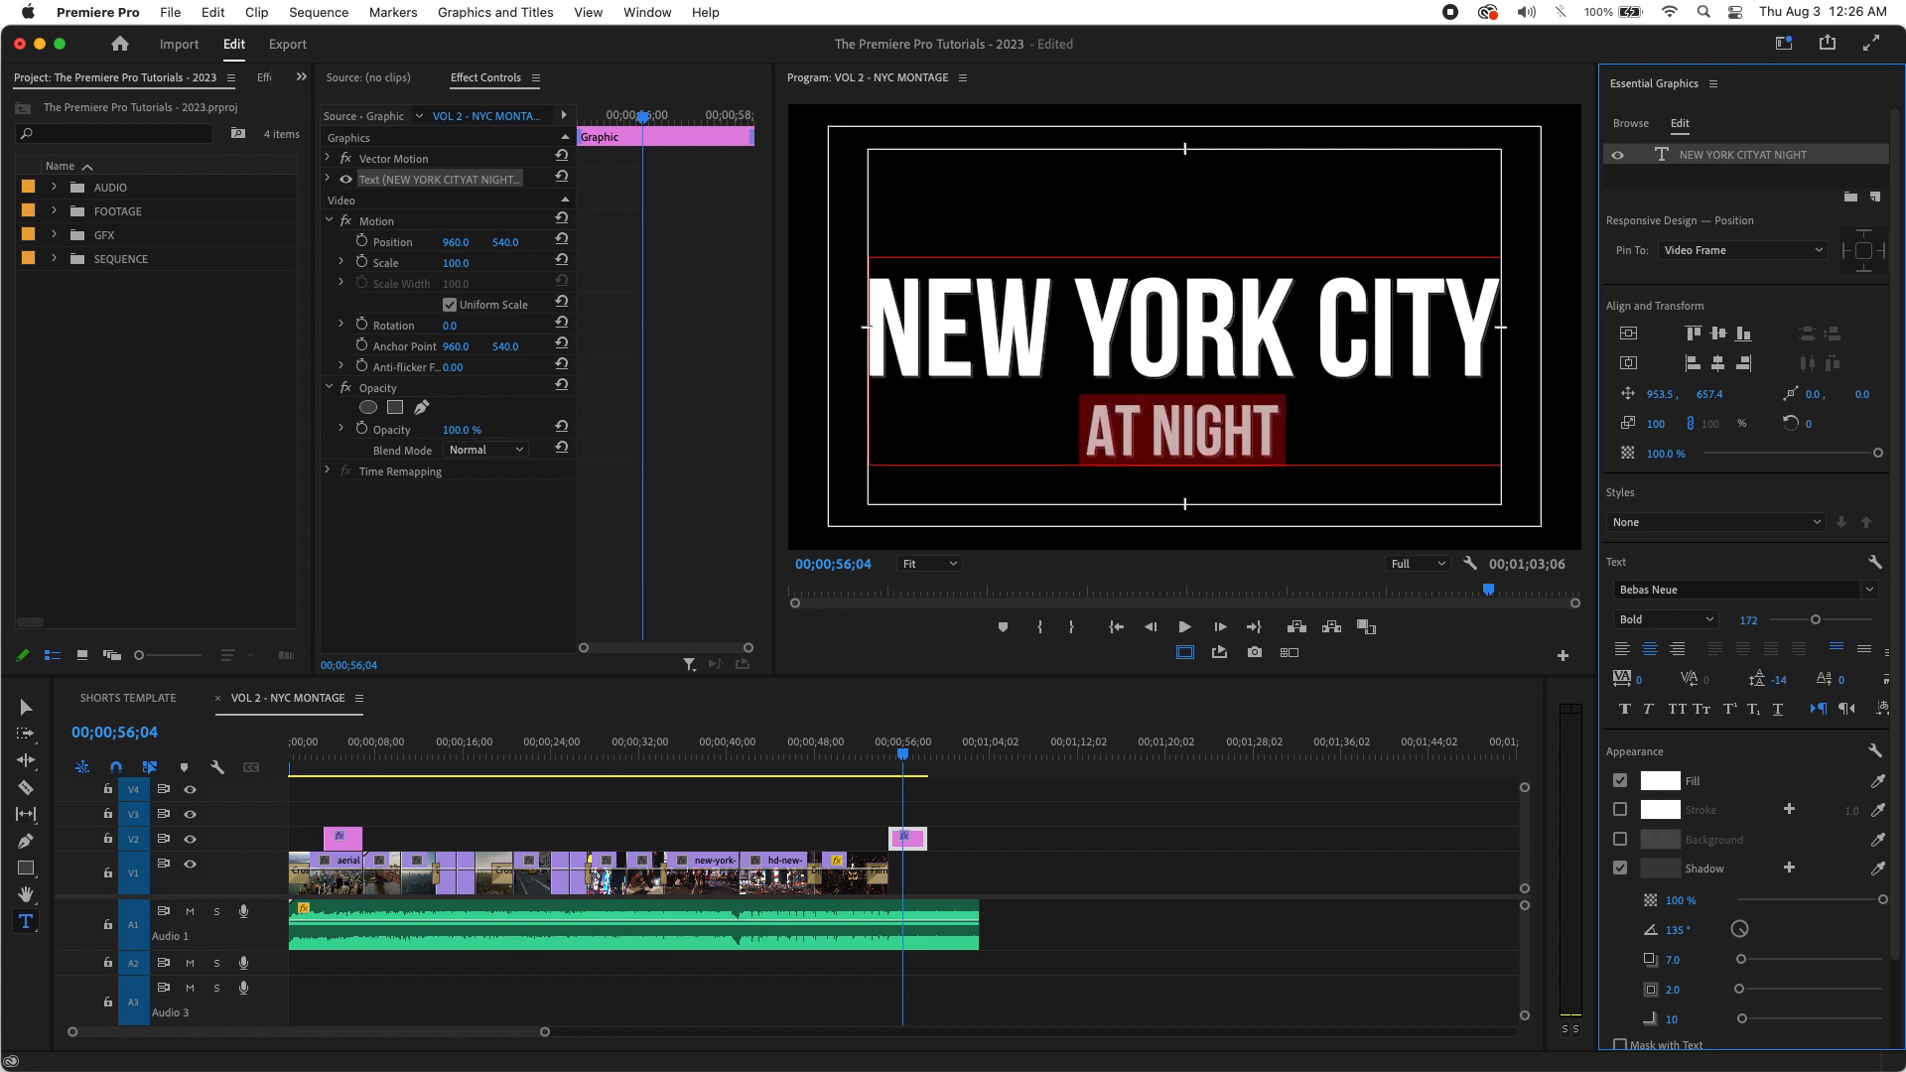
pyautogui.moveTo(1821, 625); pyautogui.dragTo(1805, 629)
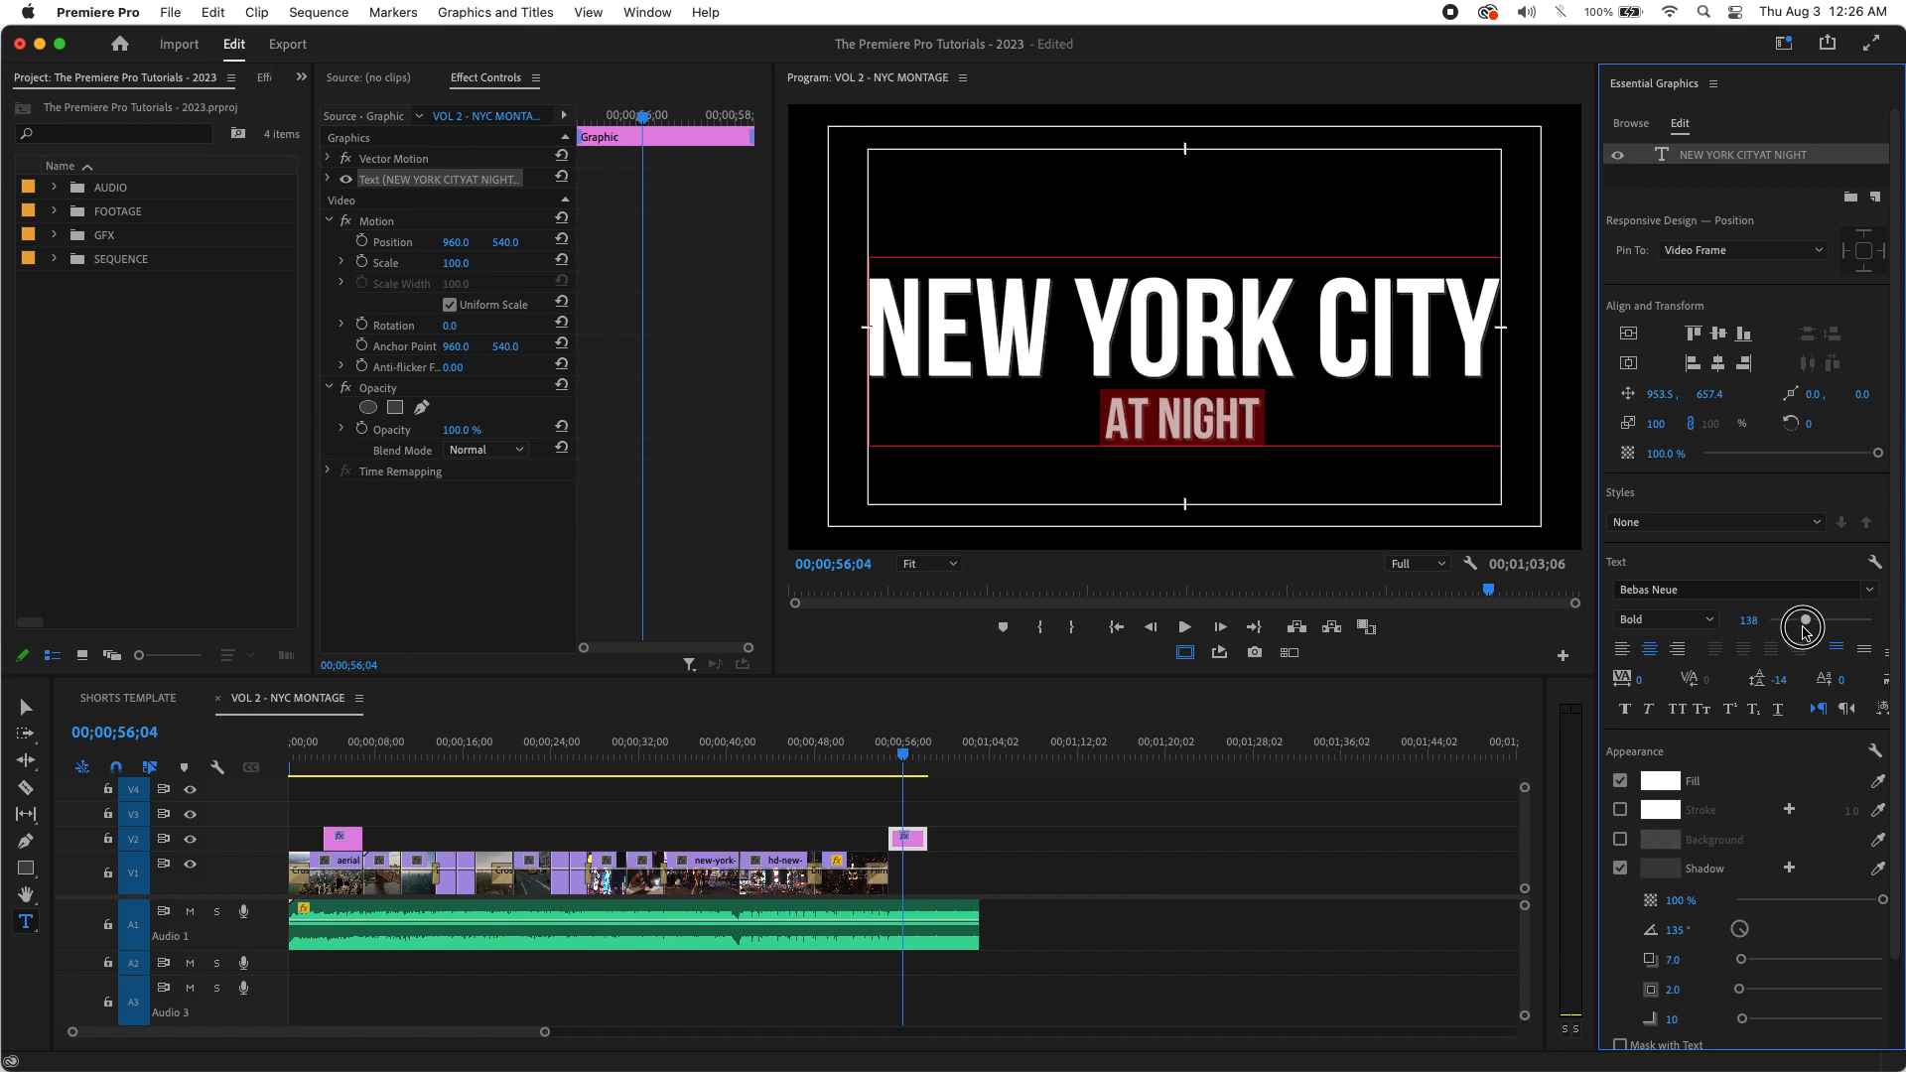
pyautogui.moveTo(1776, 683); pyautogui.dragTo(1753, 683)
pyautogui.click(1222, 419)
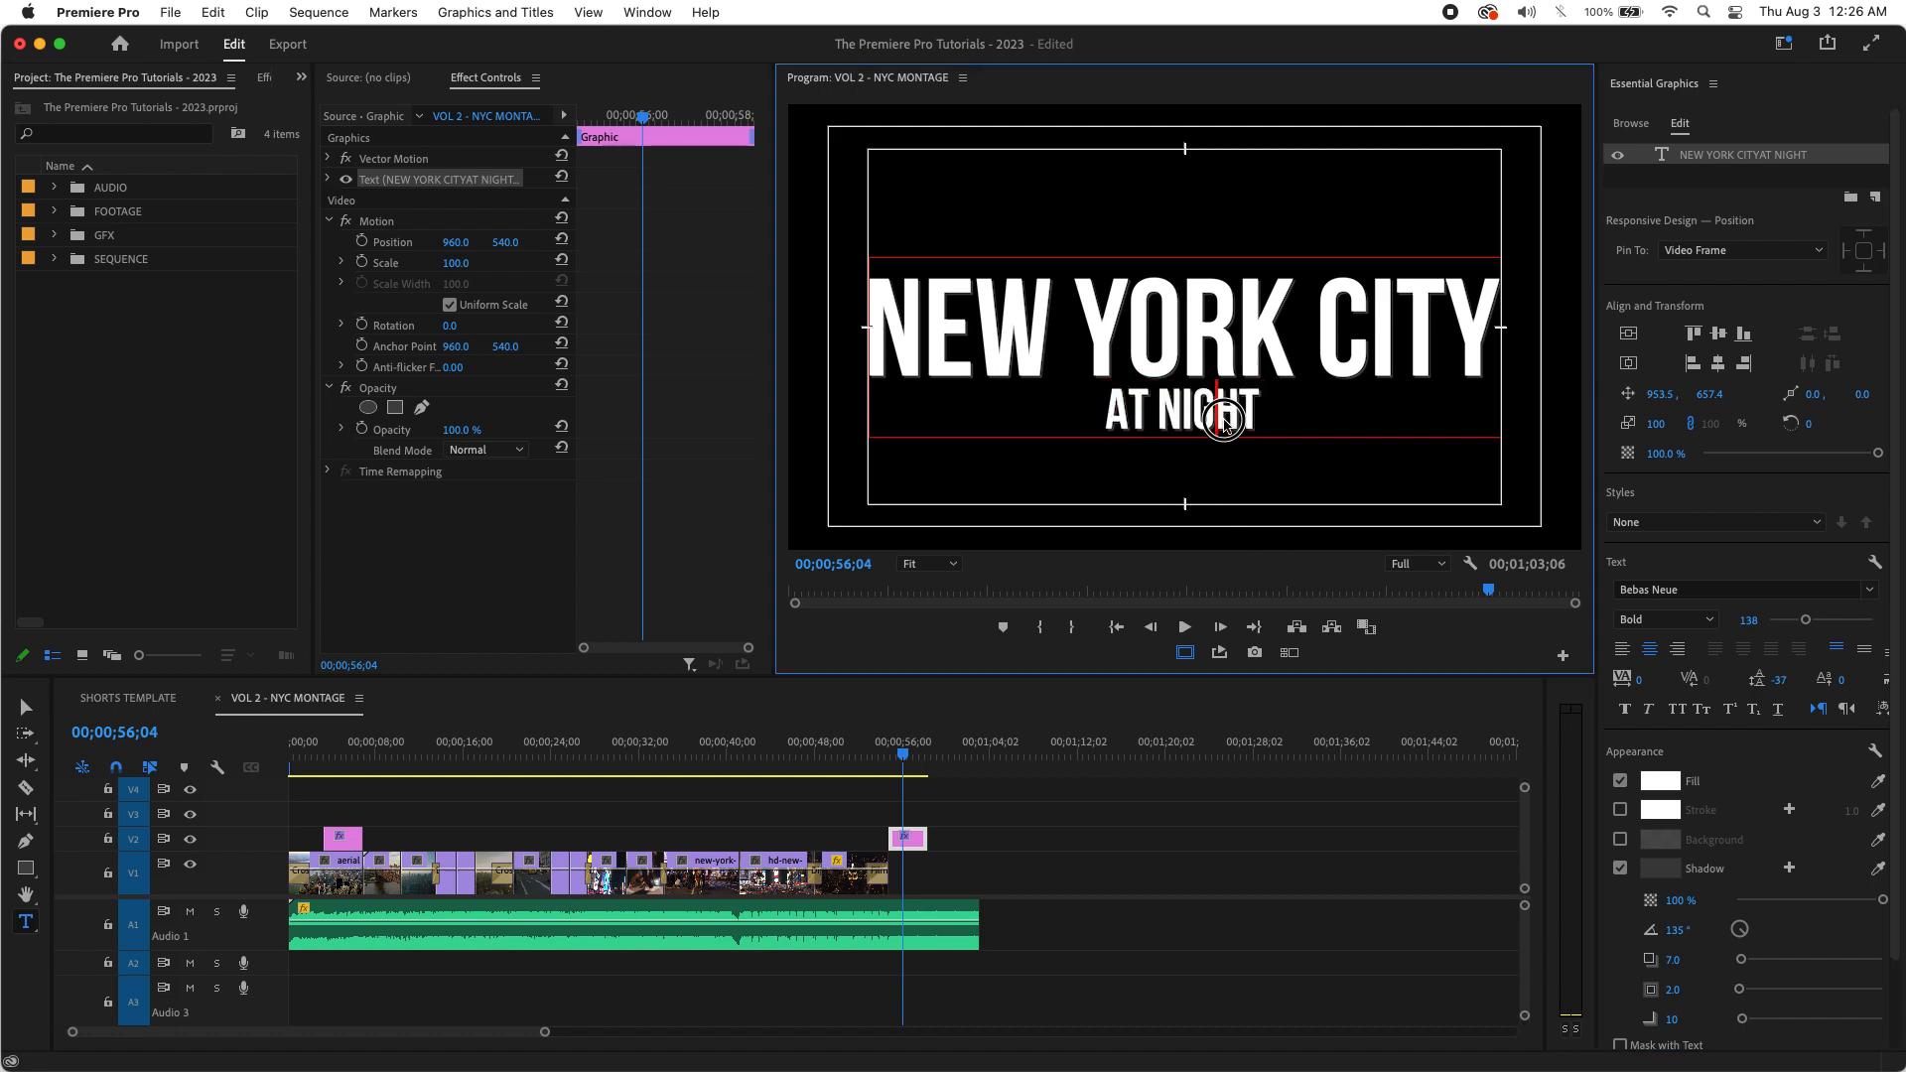
pyautogui.click(1004, 823)
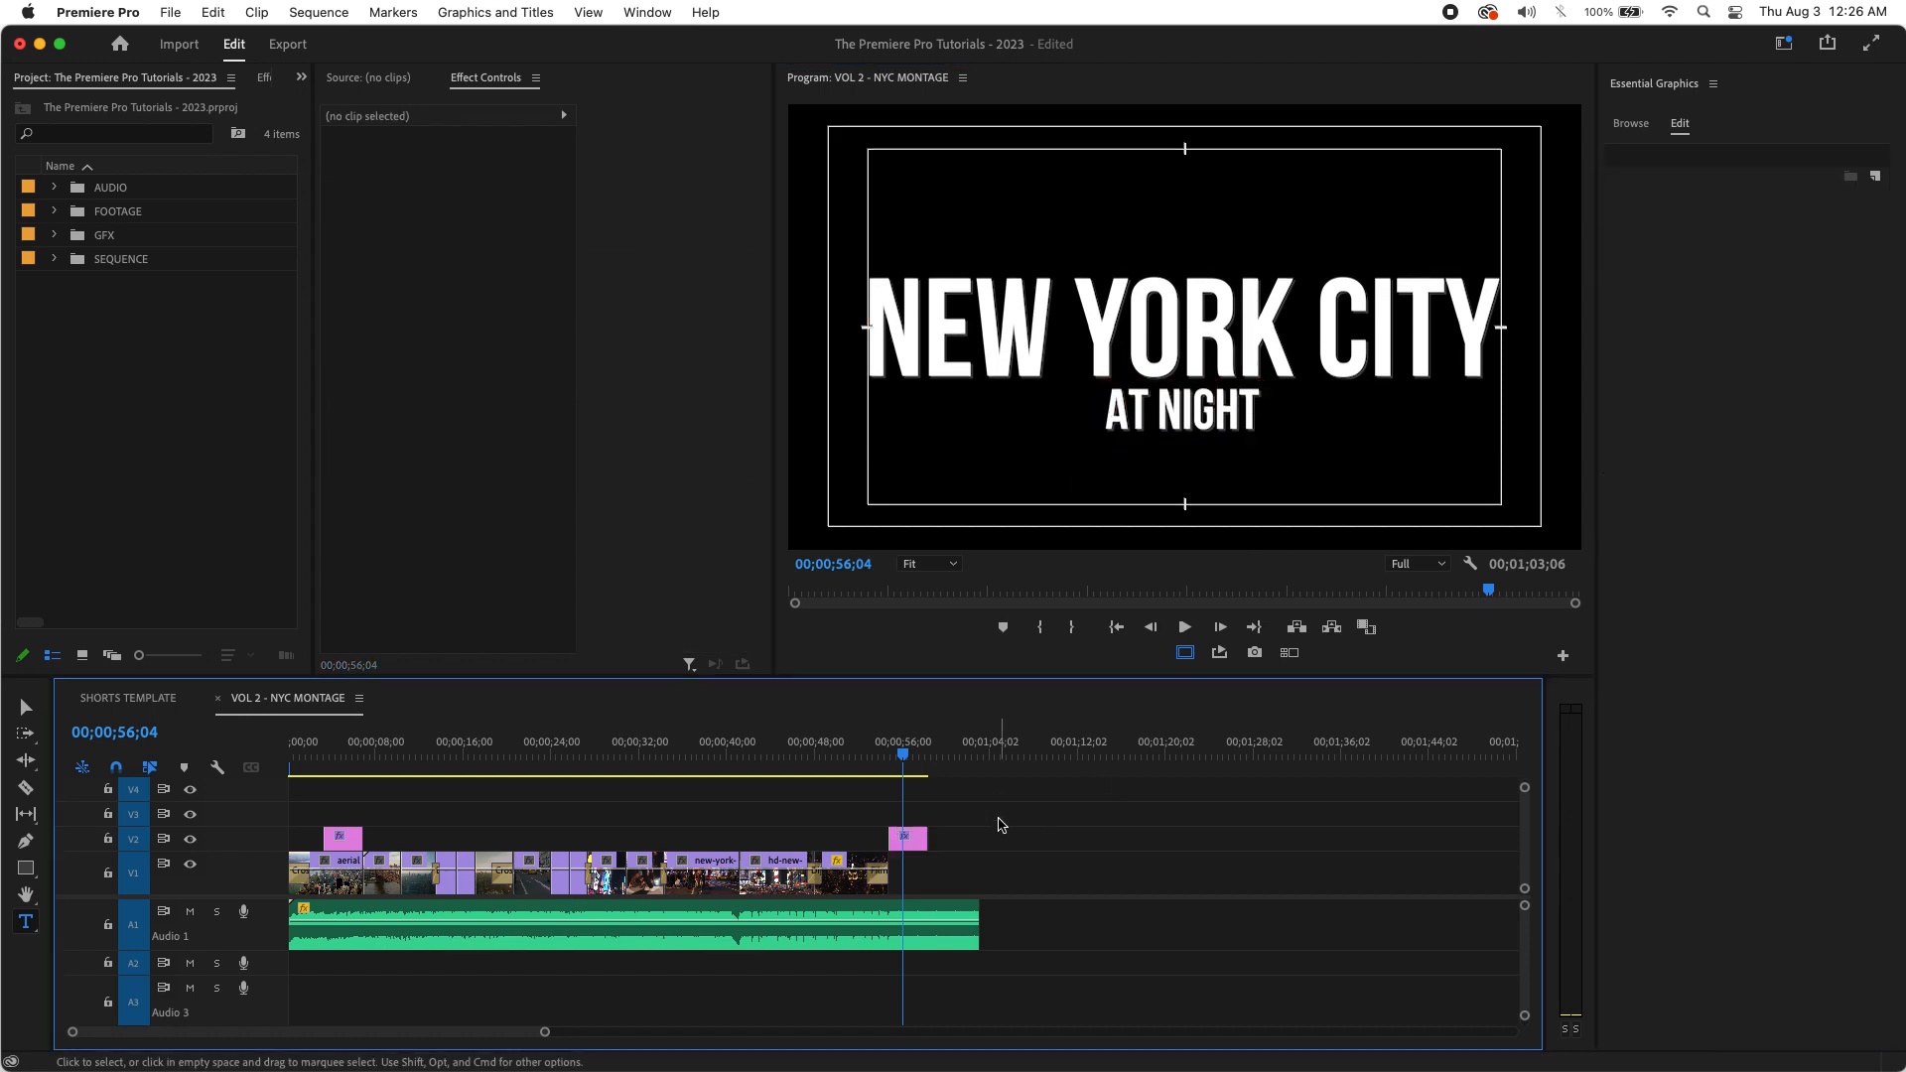
# Step: Move the NEW YORK CITY AT NIGHT clip to start with the final night aerial shot at 00;00;48;21, and play it back
pyautogui.click(898, 747)
pyautogui.moveTo(899, 746); pyautogui.dragTo(823, 757)
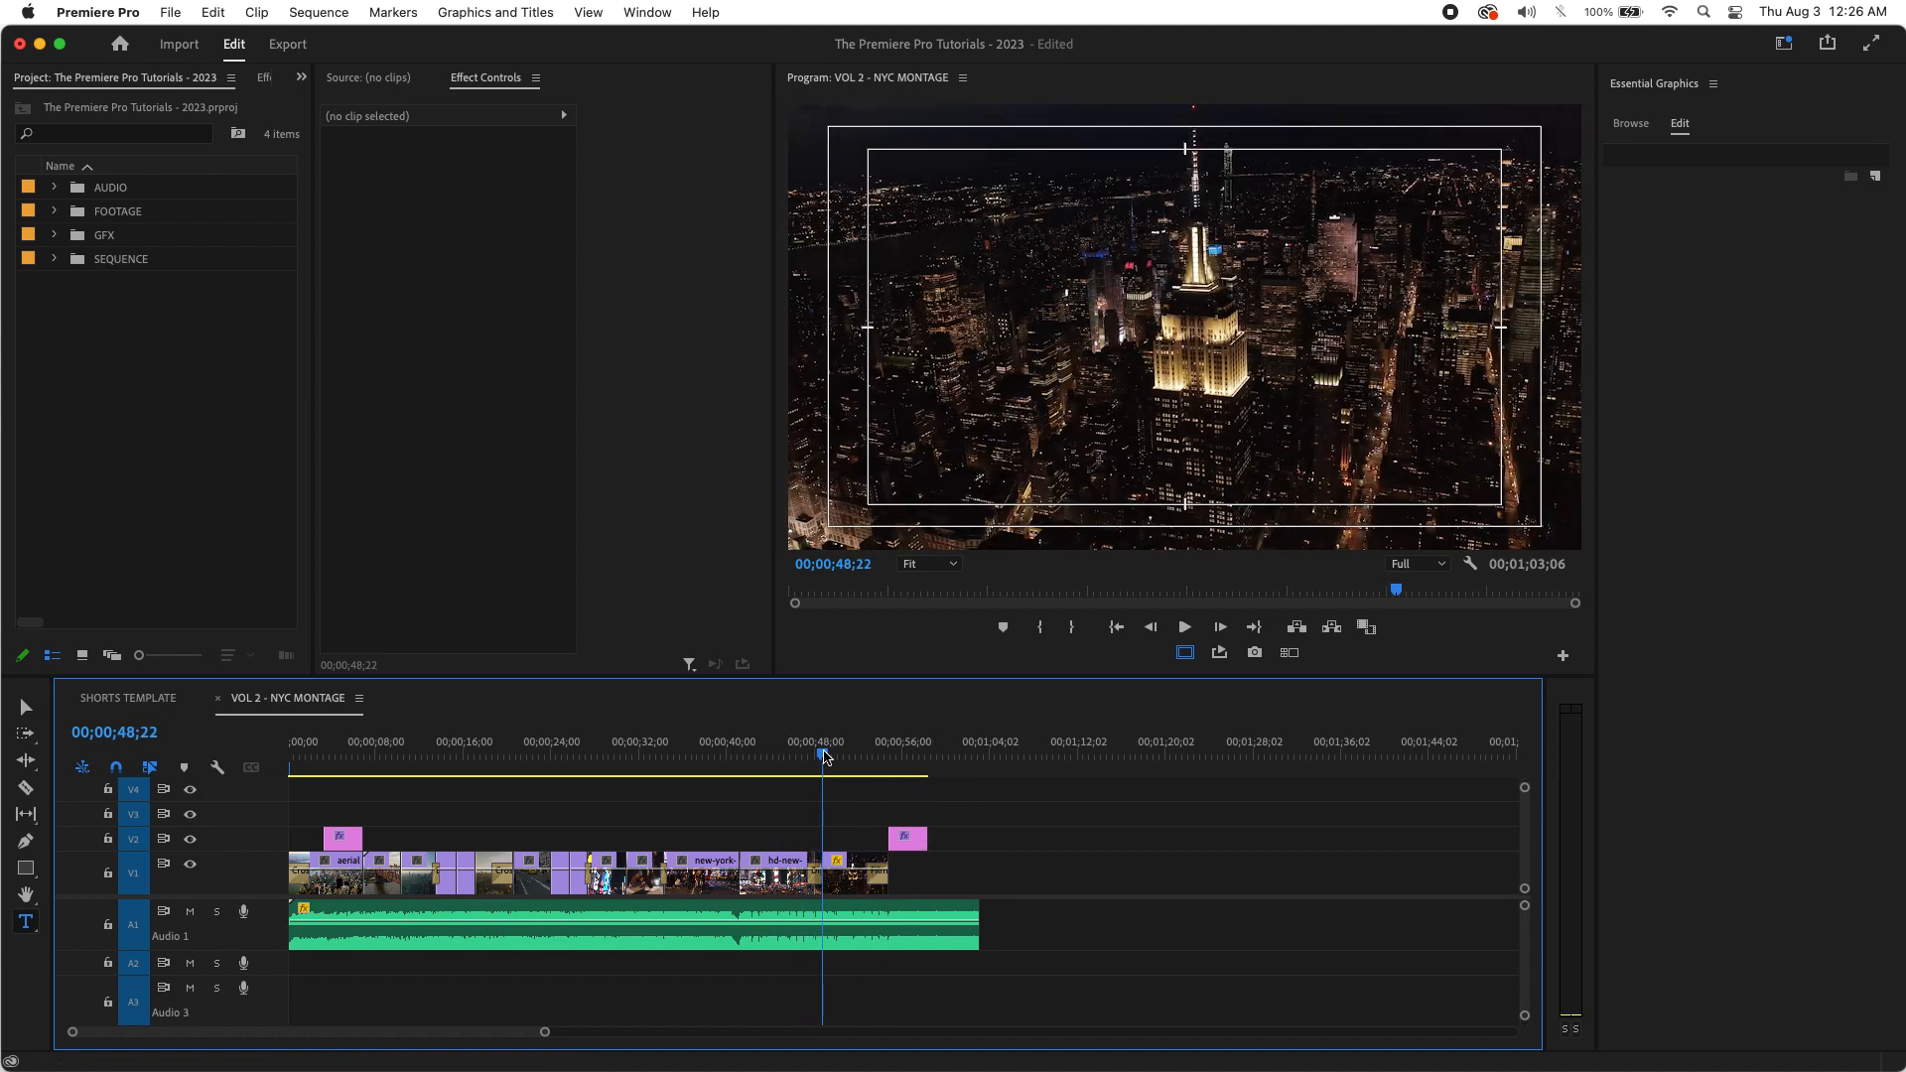
pyautogui.press('=')
pyautogui.press('=')
pyautogui.press('=')
pyautogui.press('=')
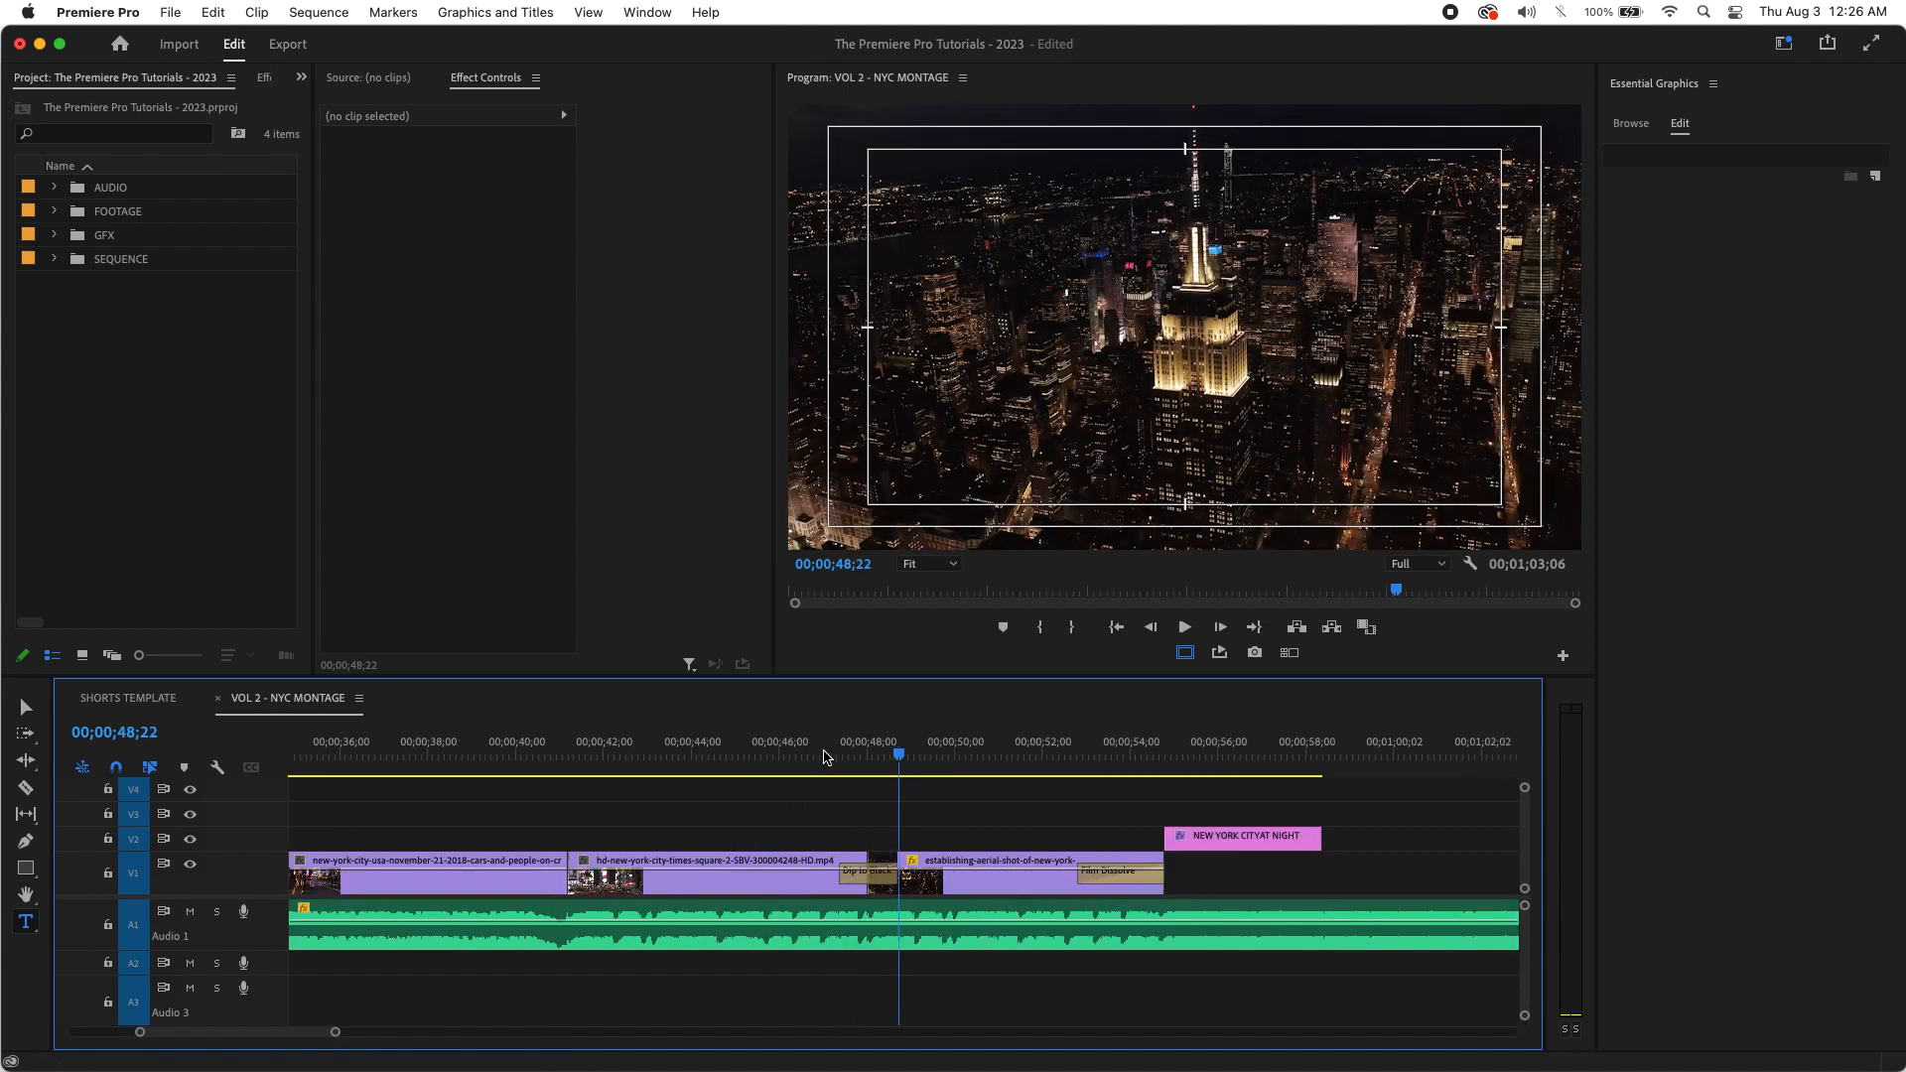
pyautogui.moveTo(899, 763)
pyautogui.mouseDown()
pyautogui.moveTo(795, 767)
pyautogui.moveTo(887, 760)
pyautogui.mouseUp()
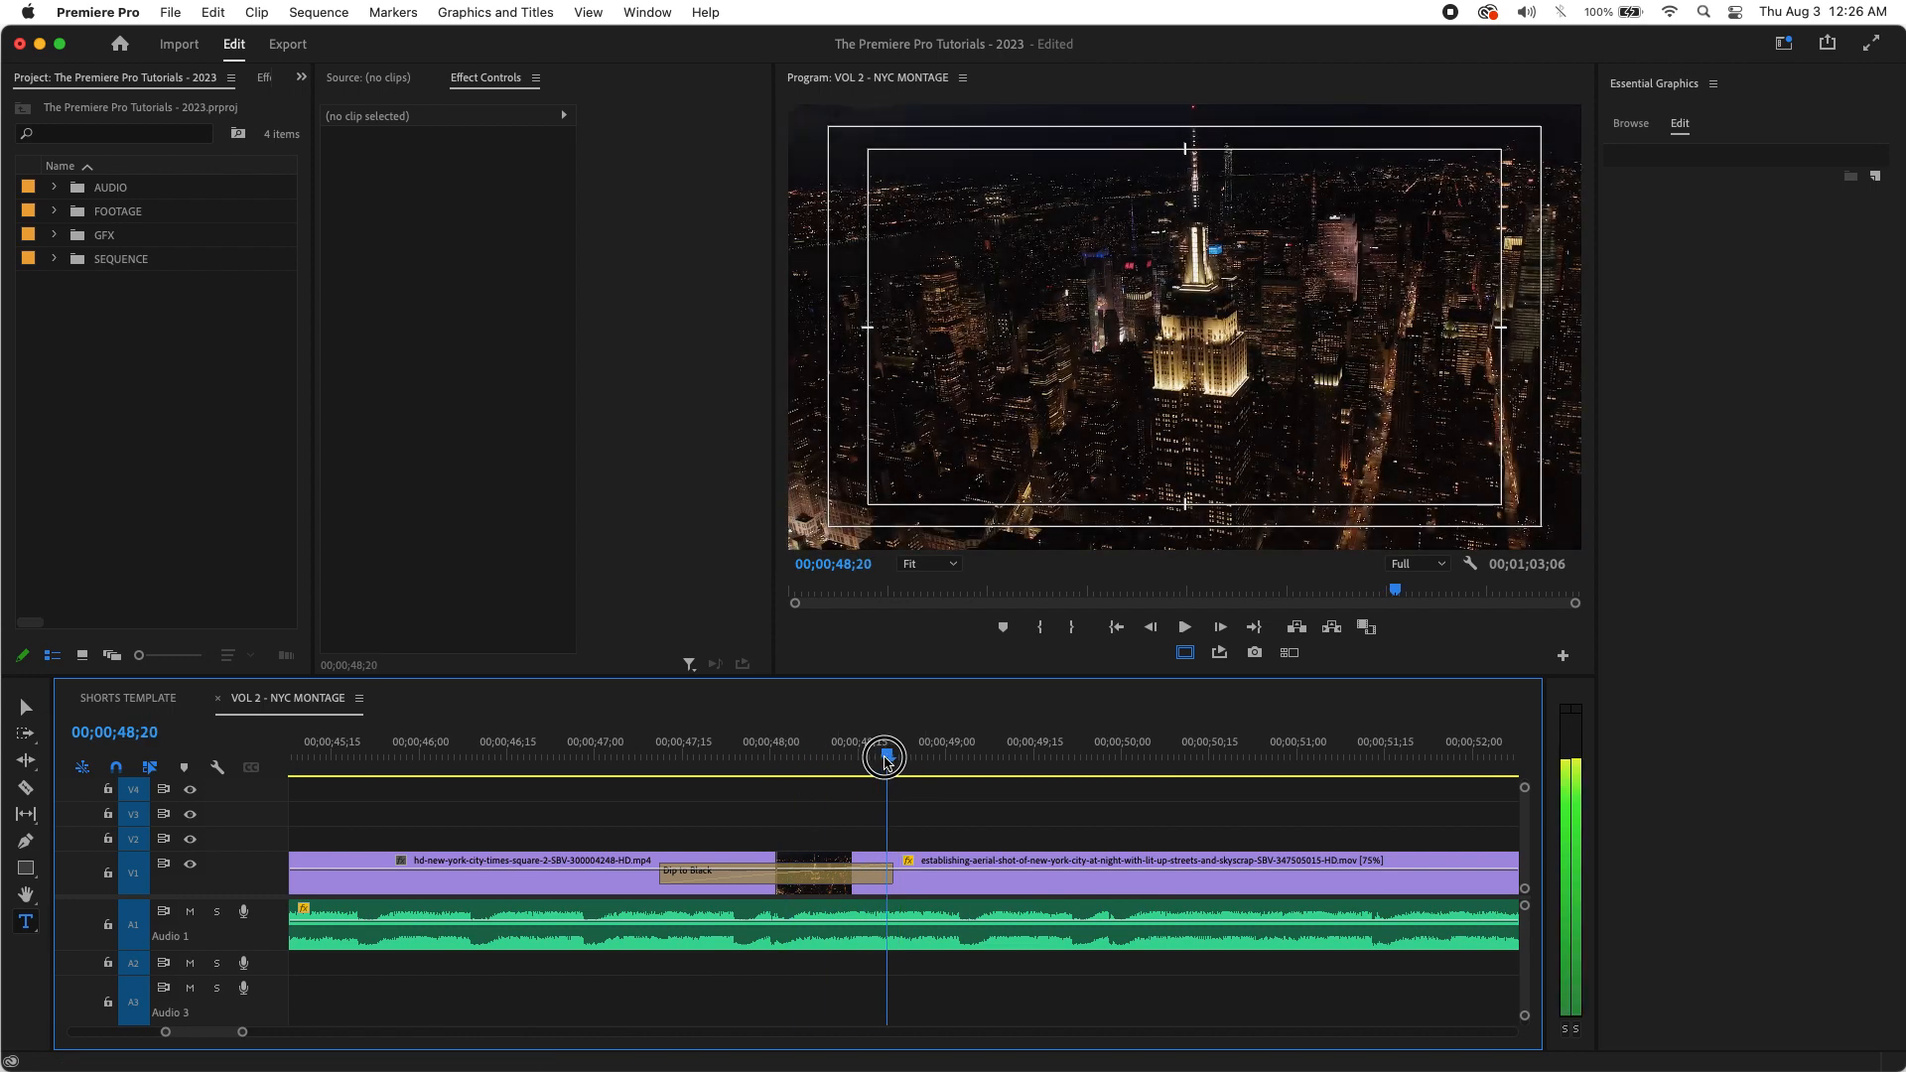
pyautogui.press('-')
pyautogui.press('-')
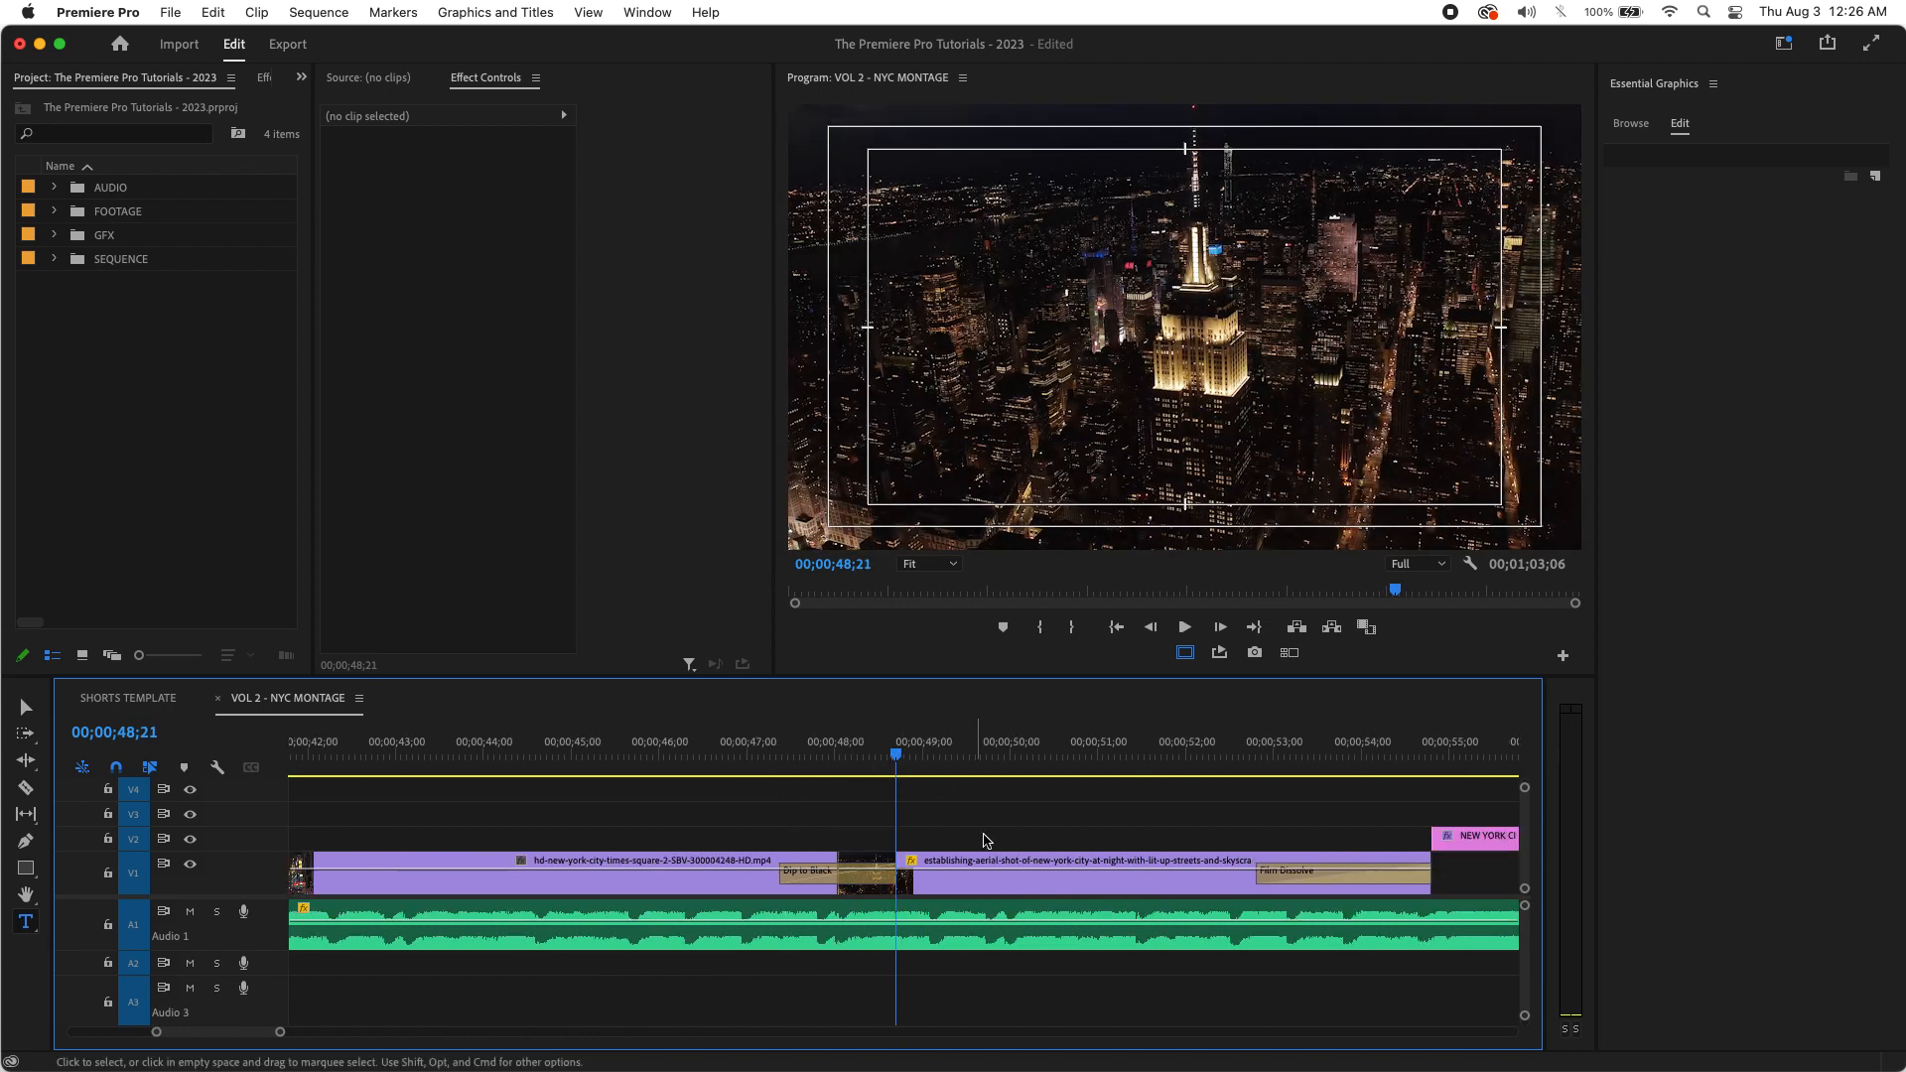
pyautogui.moveTo(1216, 839); pyautogui.dragTo(968, 845)
pyautogui.moveTo(898, 755); pyautogui.dragTo(773, 762)
pyautogui.press('space')
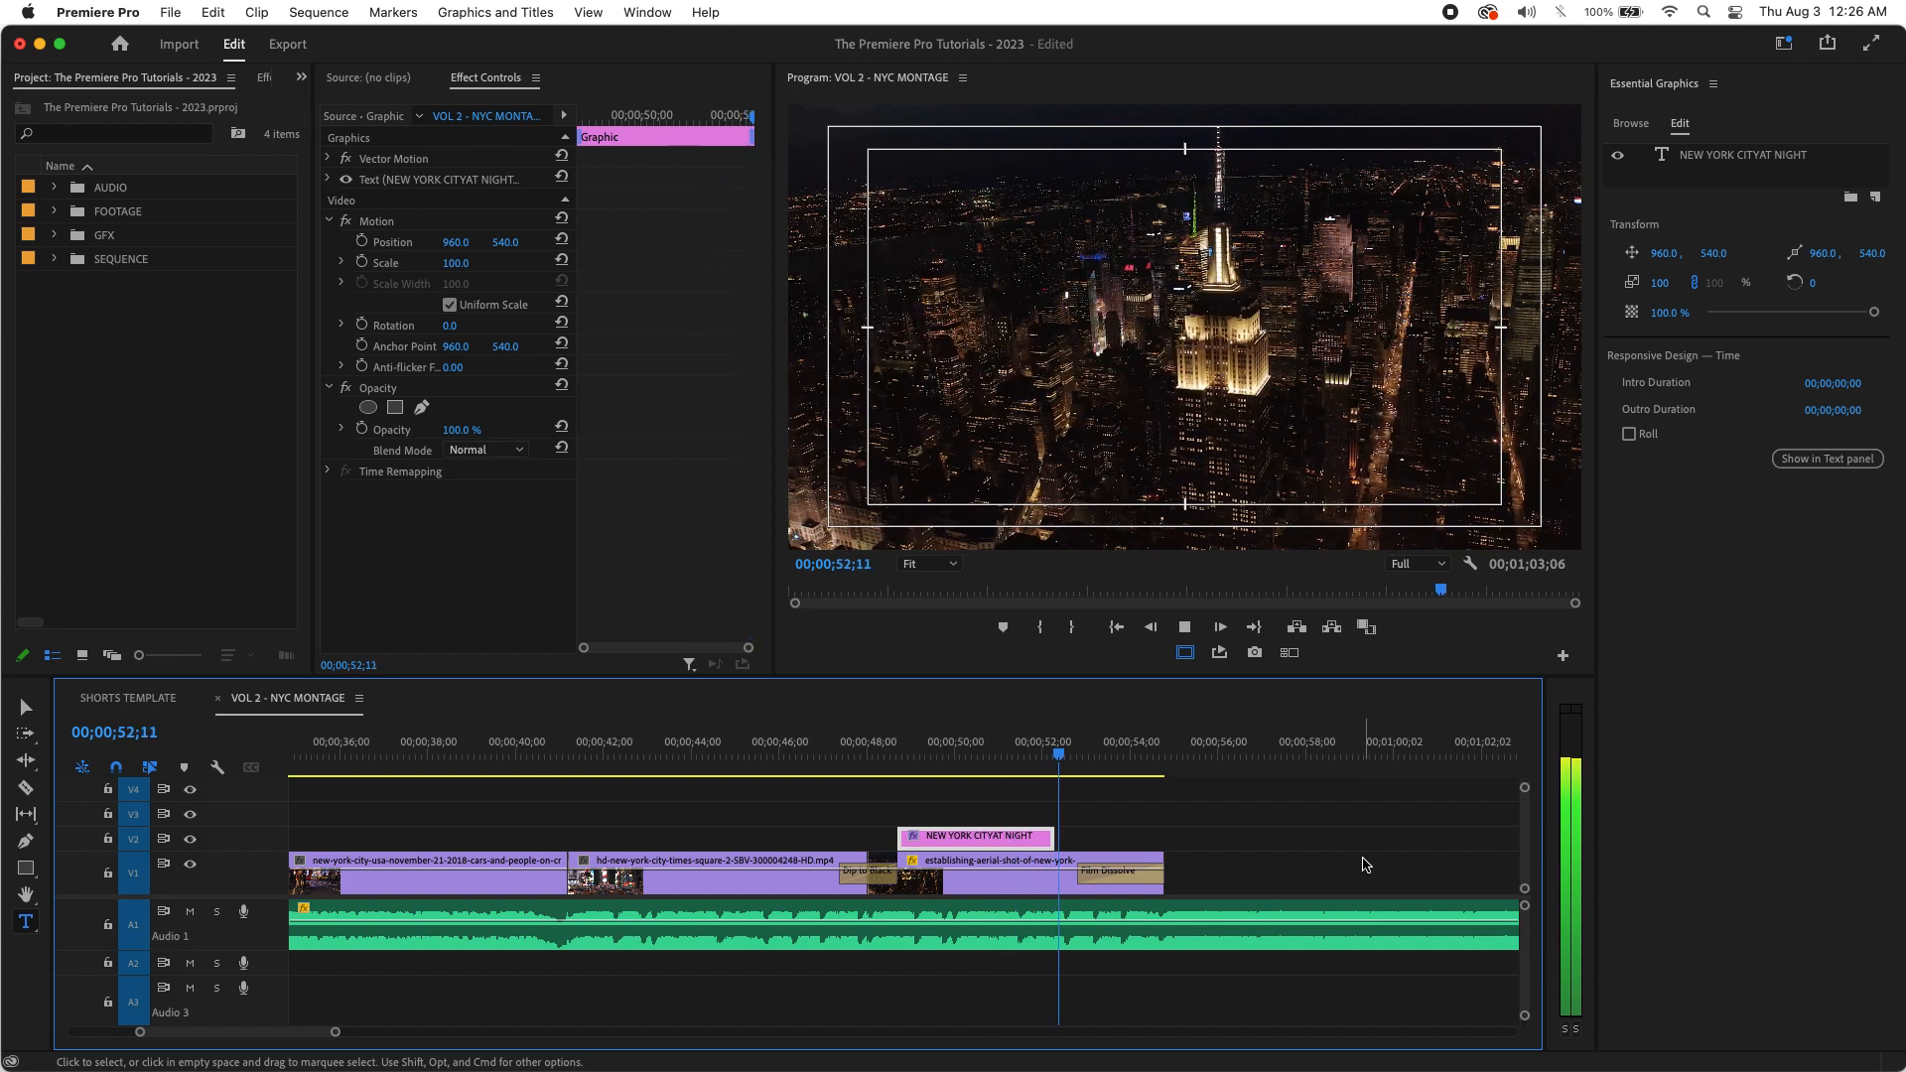
# Step: Extend the closing title's end to where the Film Dissolve begins at 00;00;52;24
pyautogui.click(1110, 751)
pyautogui.moveTo(1110, 751); pyautogui.dragTo(1082, 760)
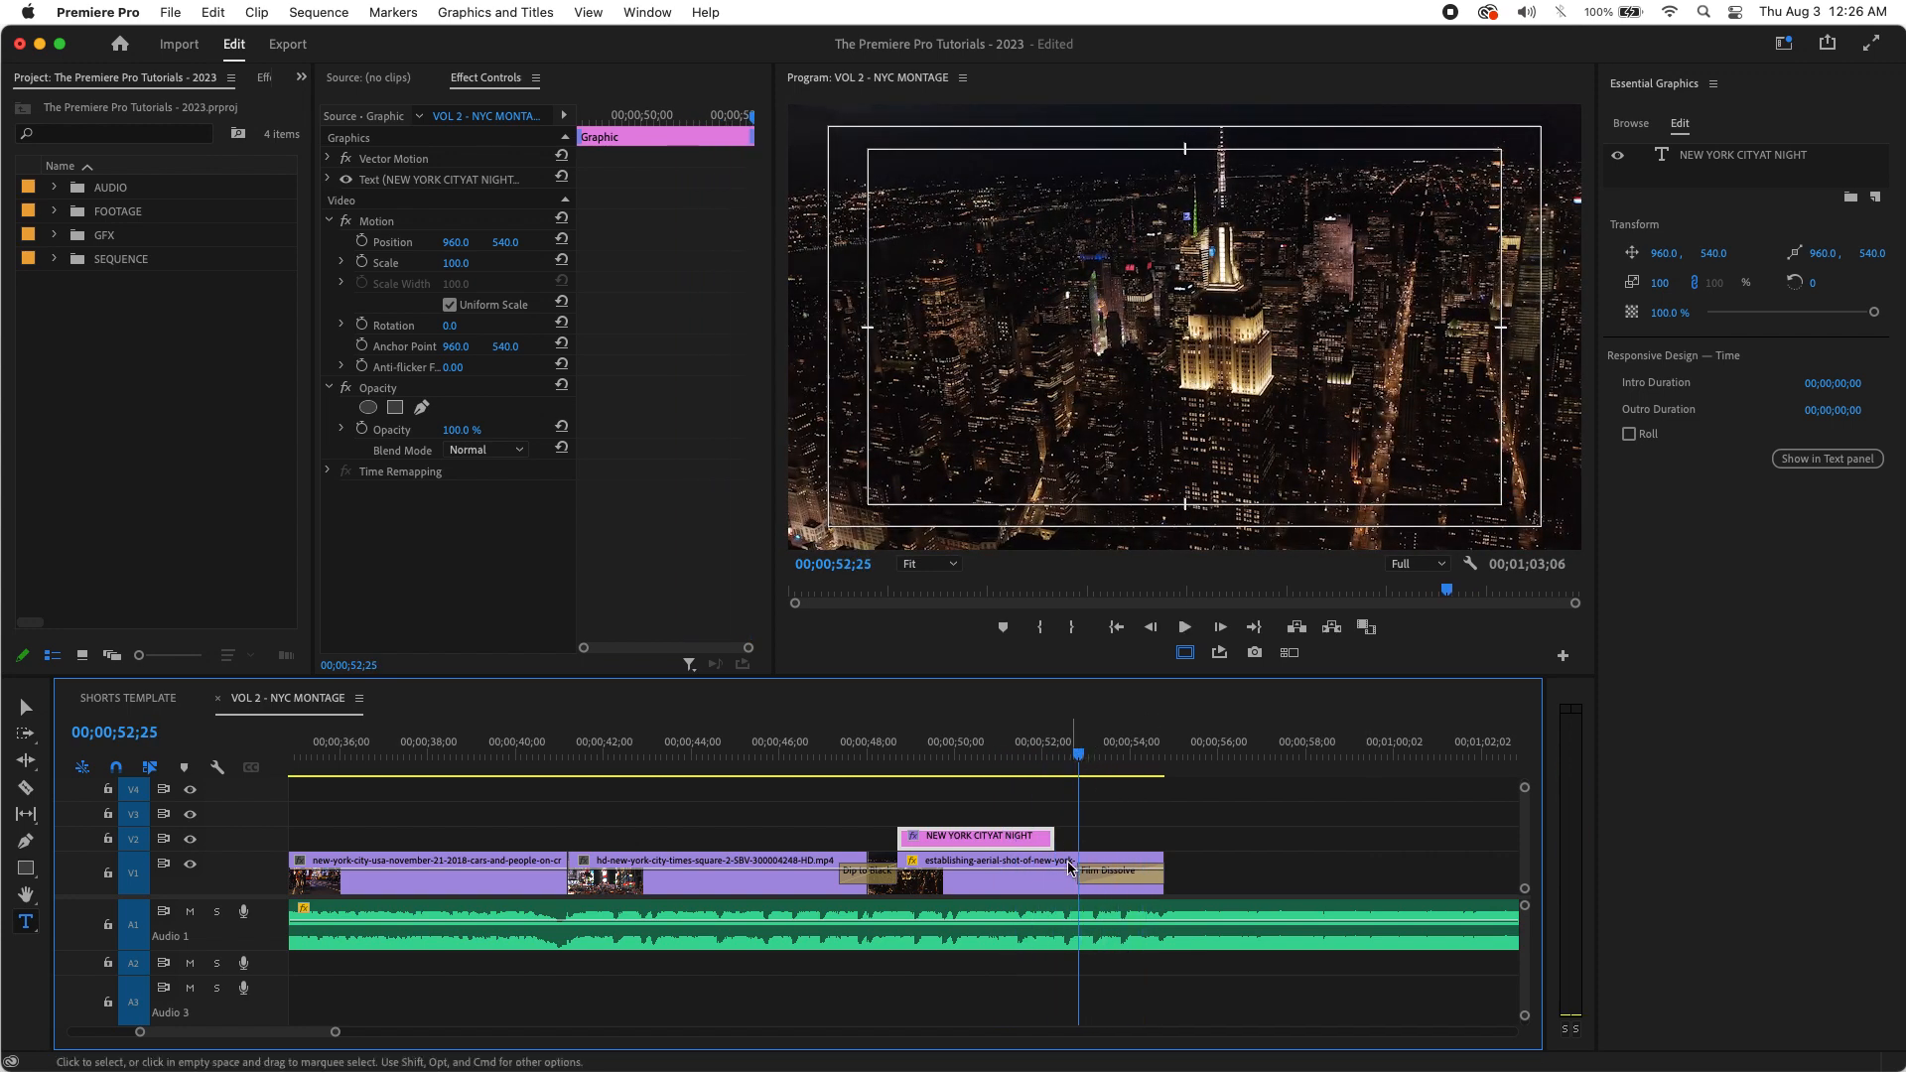
pyautogui.press('=')
pyautogui.press('=')
pyautogui.press('=')
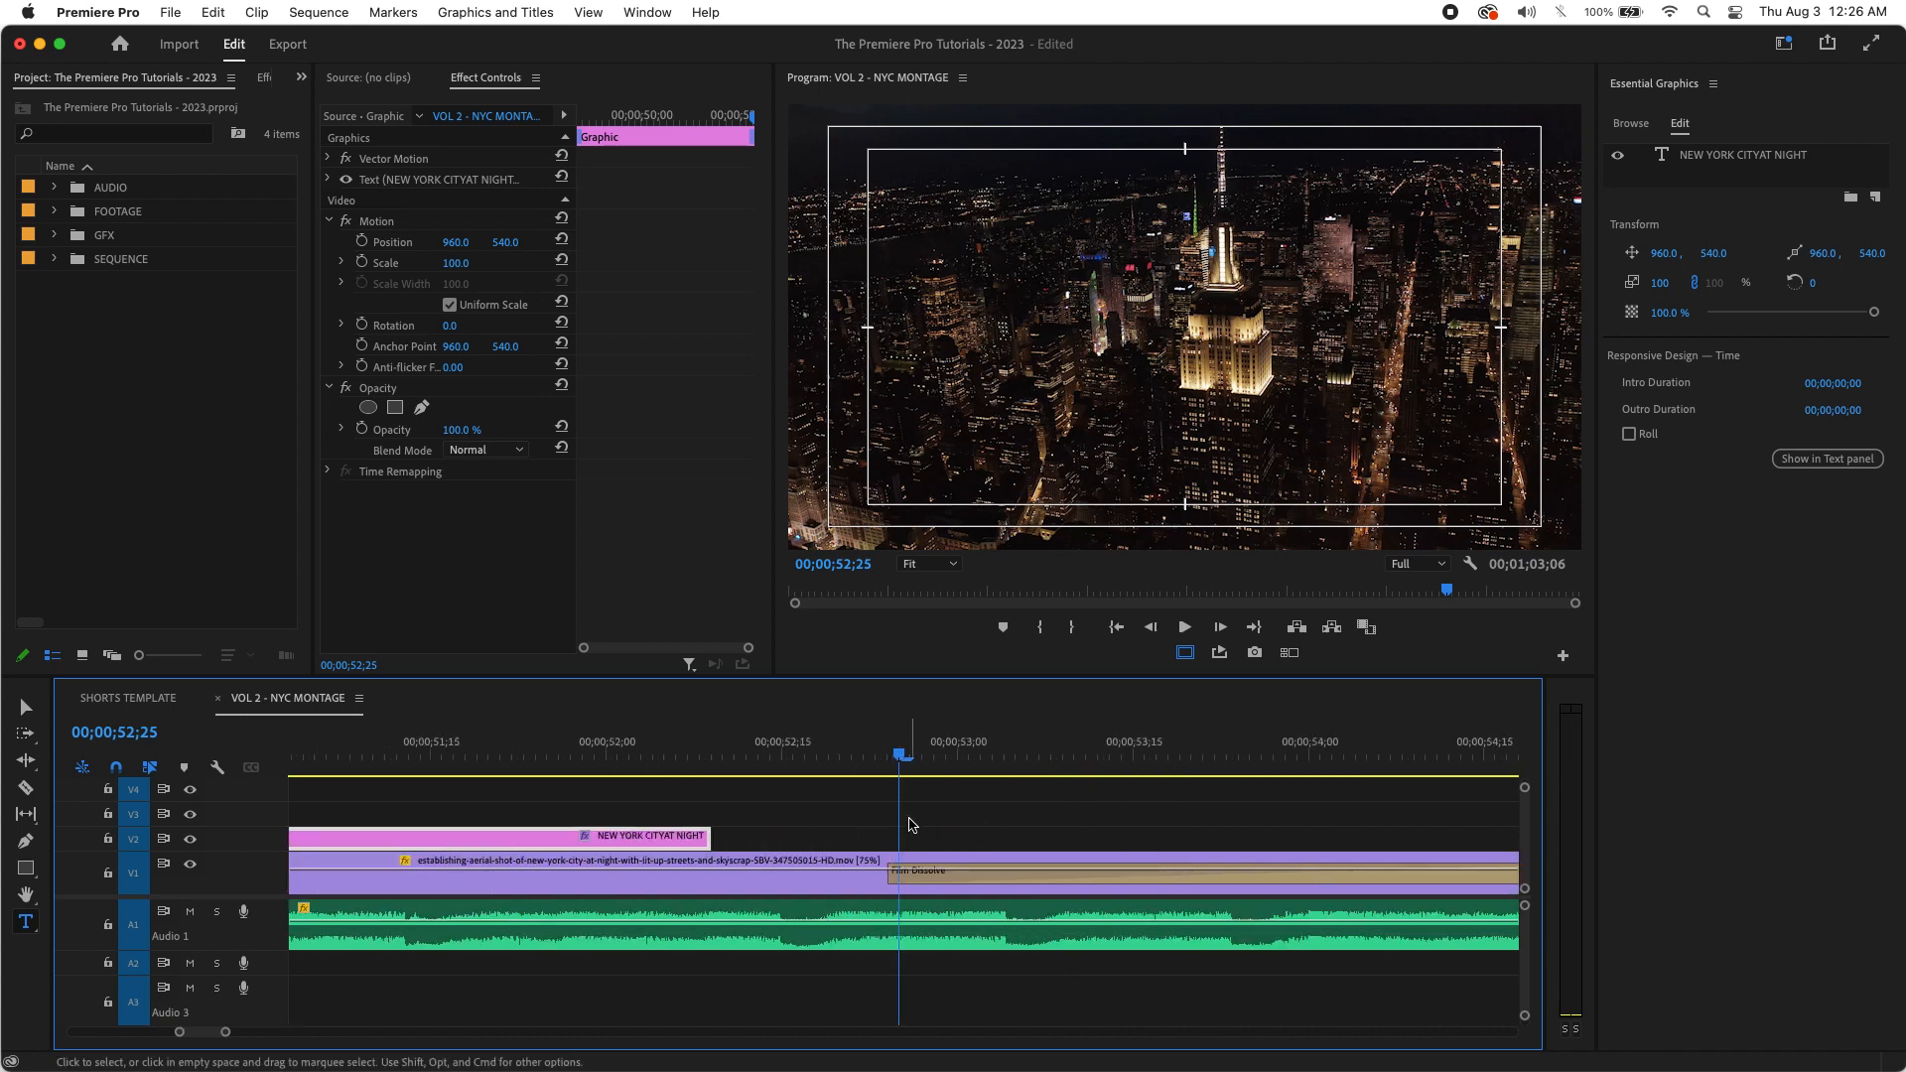
pyautogui.click(893, 751)
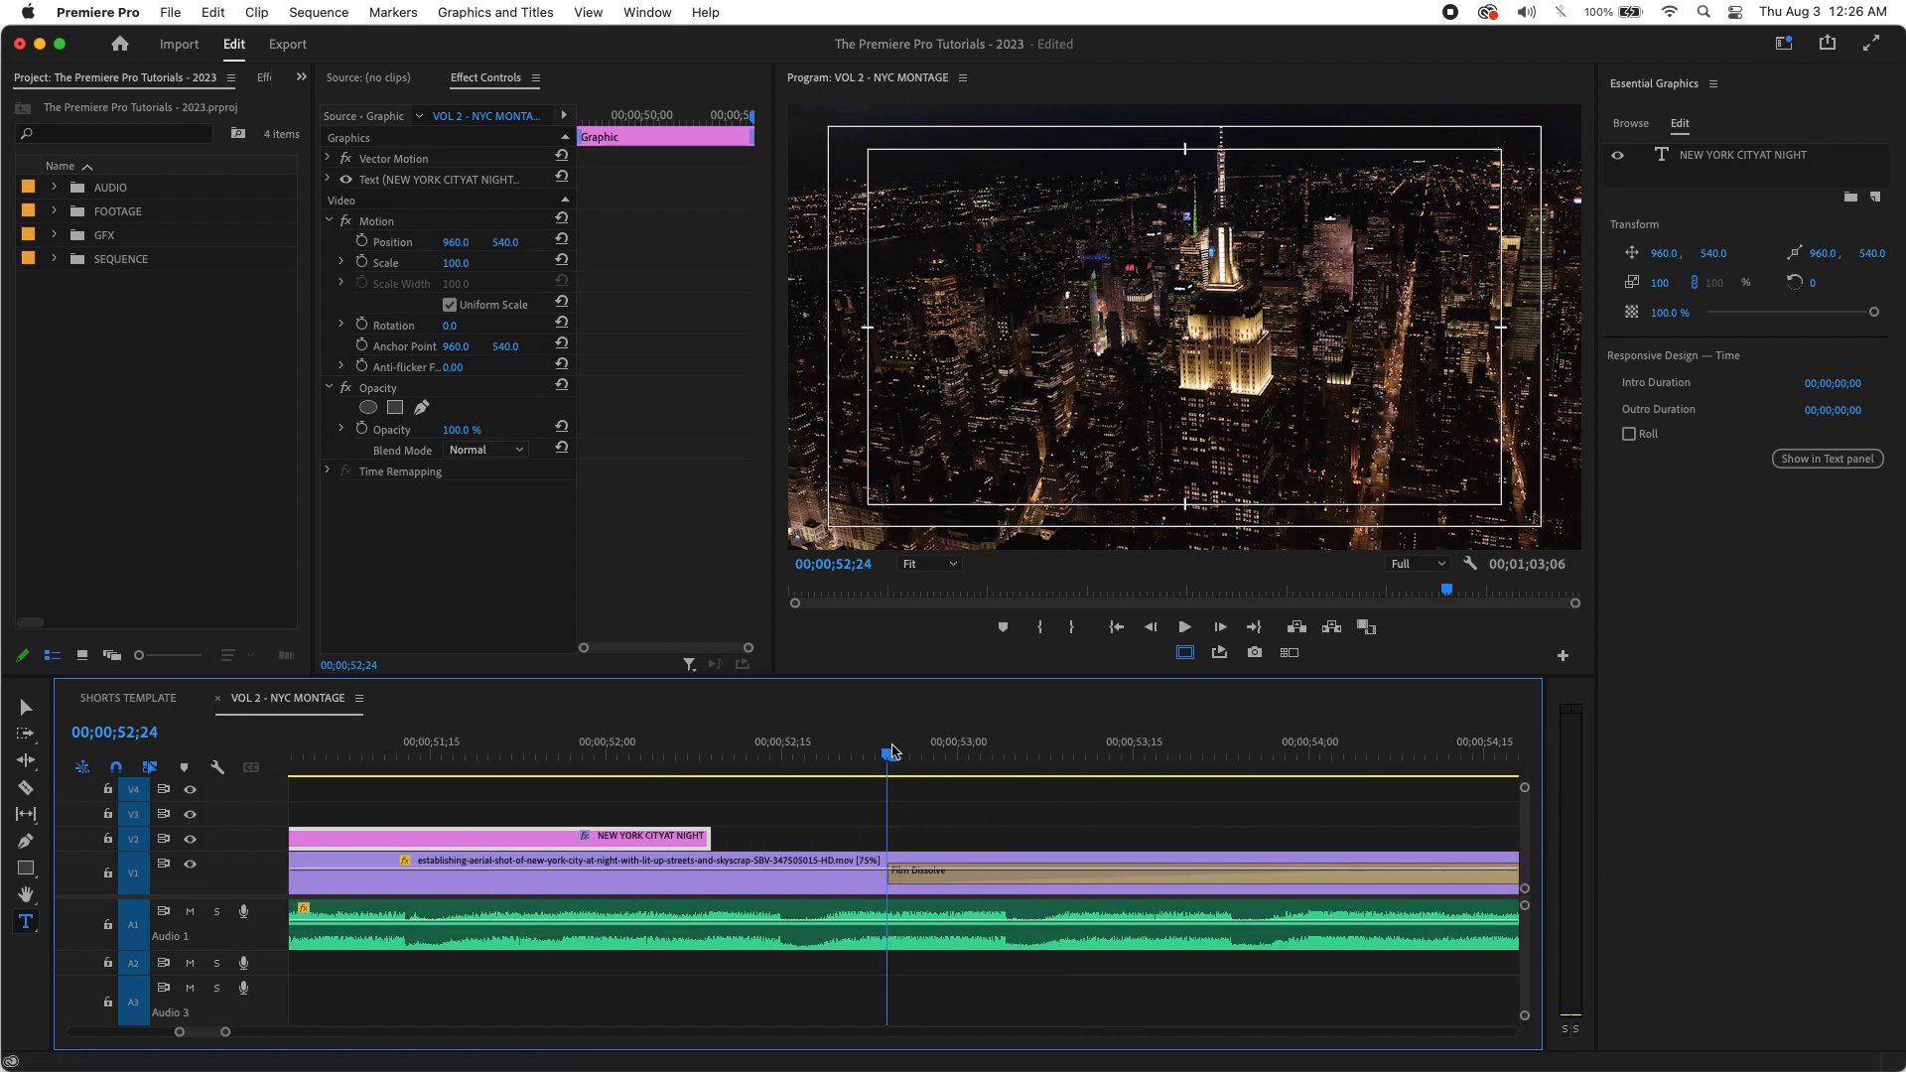
pyautogui.press('-')
pyautogui.moveTo(802, 837); pyautogui.dragTo(889, 839)
pyautogui.press('-')
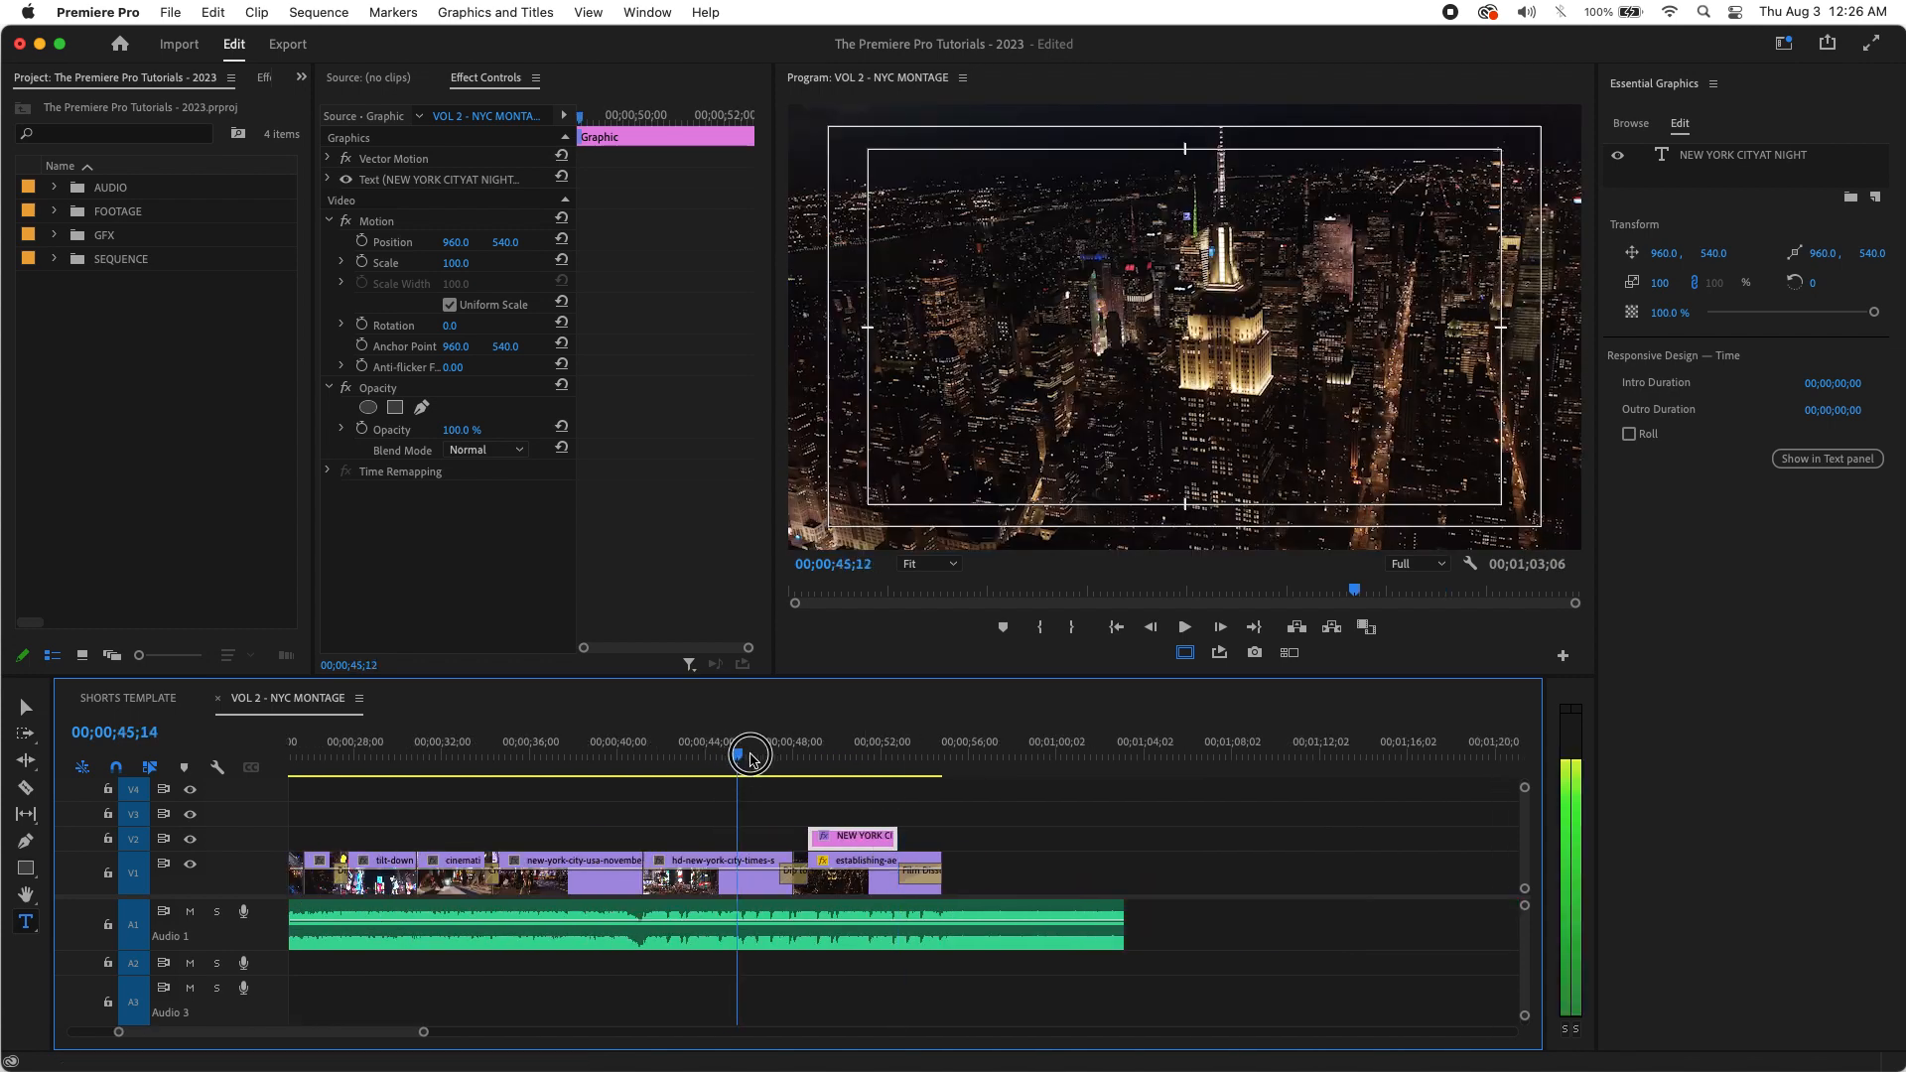
# Step: Play from the Times Square shot through the final fade, and scrub back over the closing title to review its timing
pyautogui.press('space')
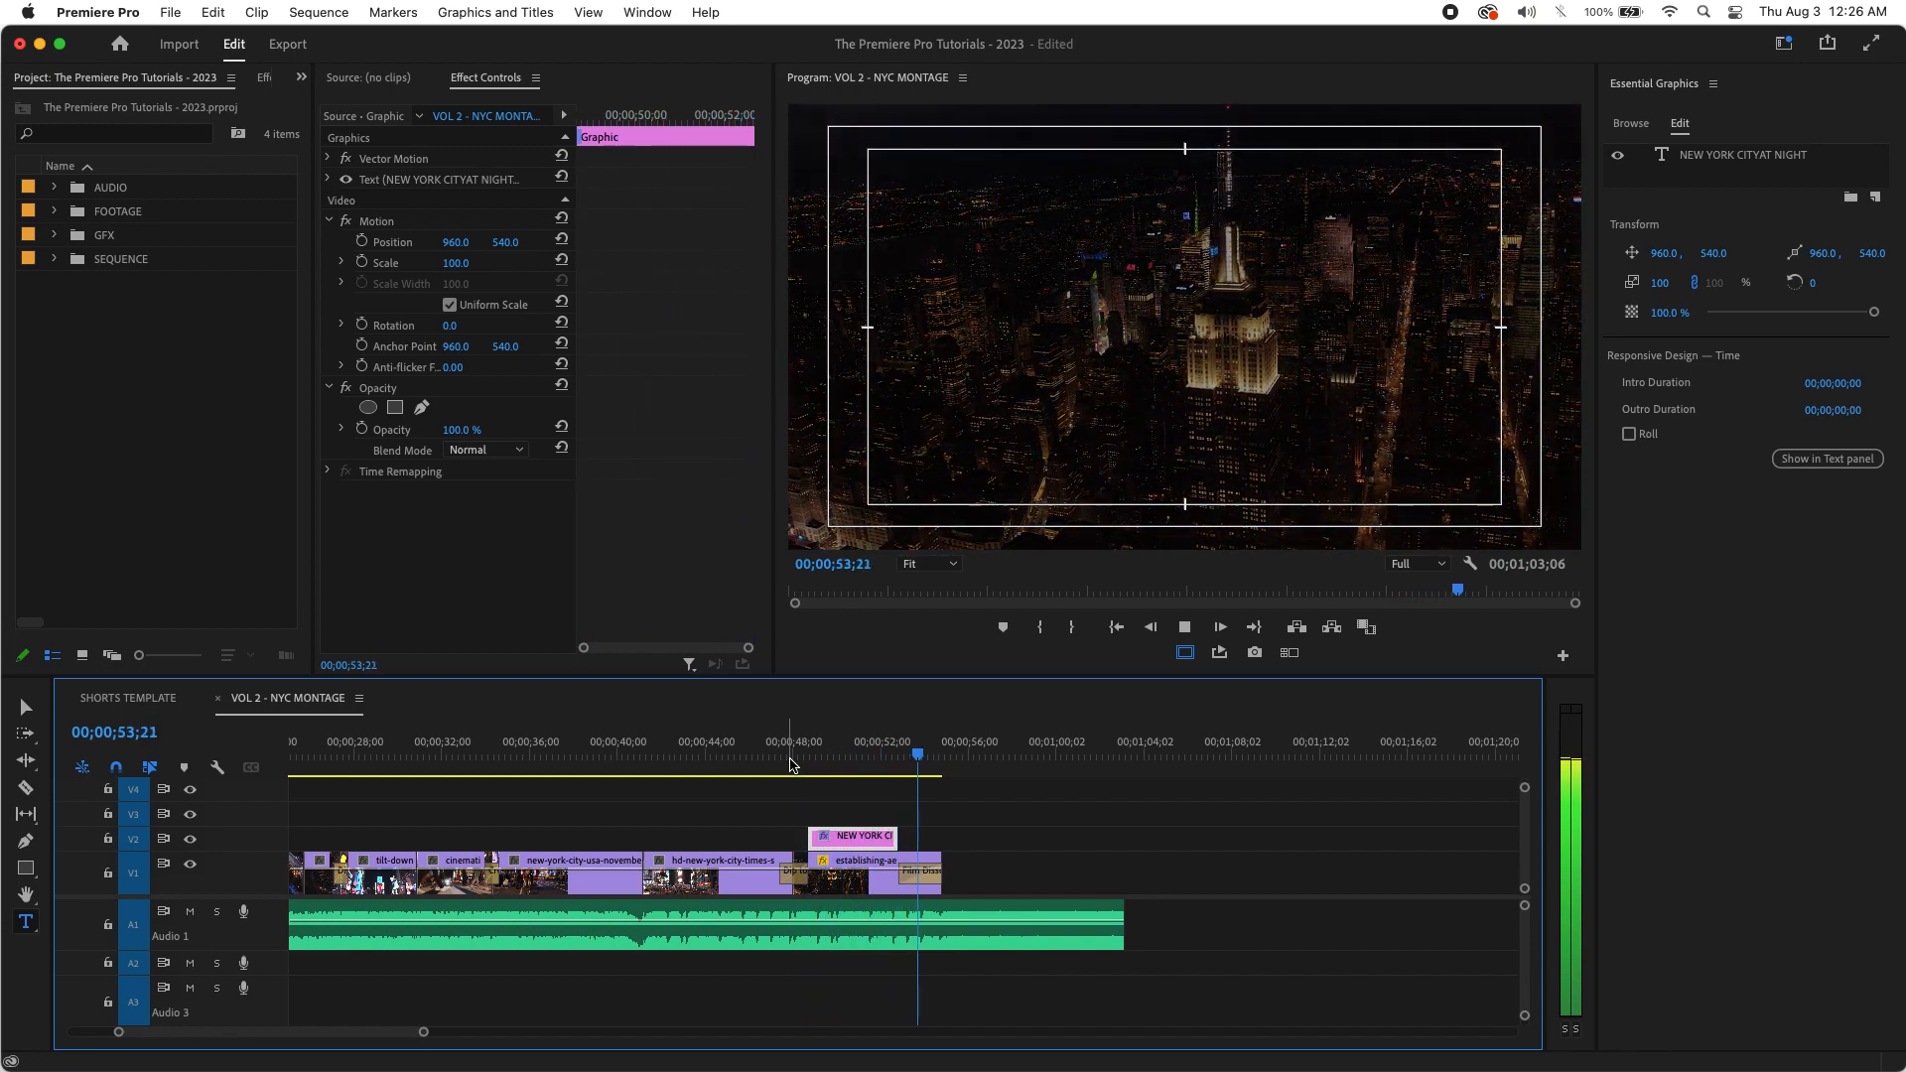
pyautogui.moveTo(931, 751); pyautogui.dragTo(842, 765)
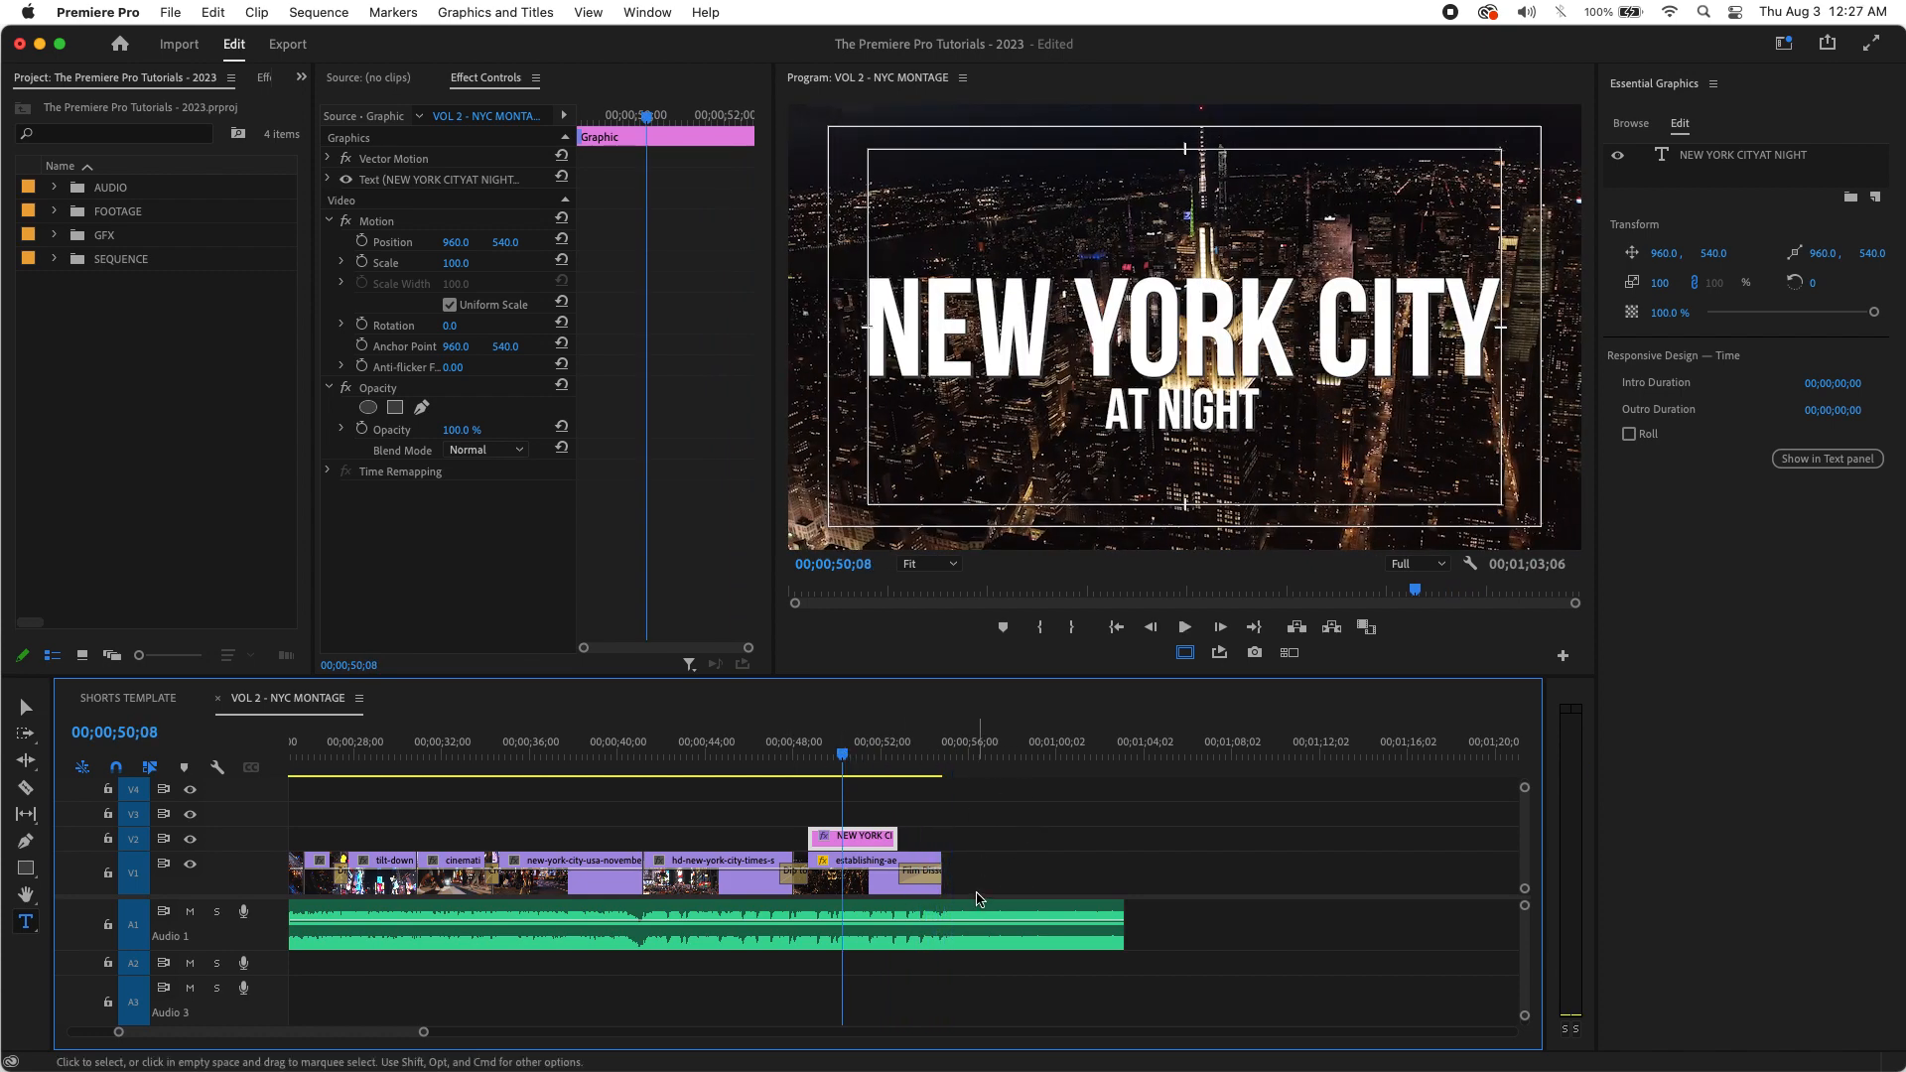
pyautogui.moveTo(928, 762); pyautogui.dragTo(860, 773)
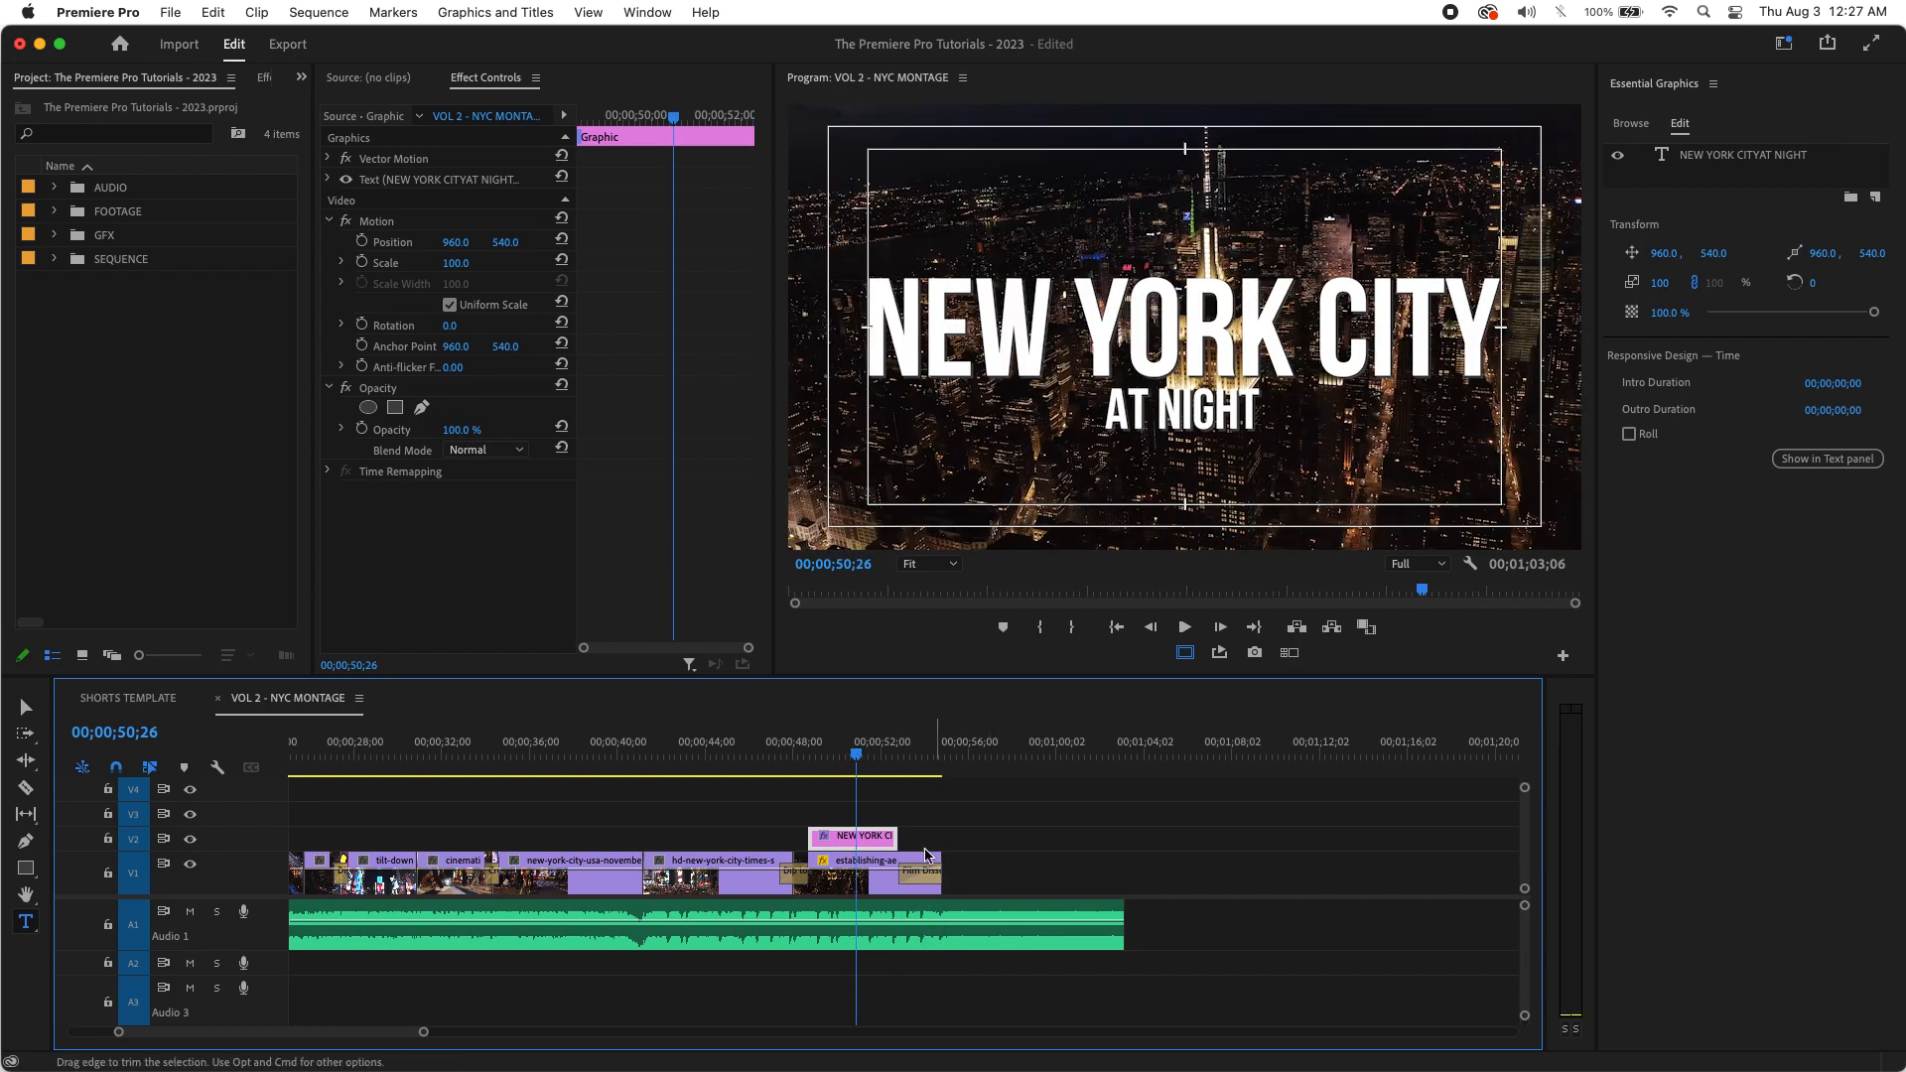
# Step: Extend the closing title's end to the end of the music at 00;01;03;06 and play the ending through
pyautogui.moveTo(891, 835); pyautogui.dragTo(1119, 839)
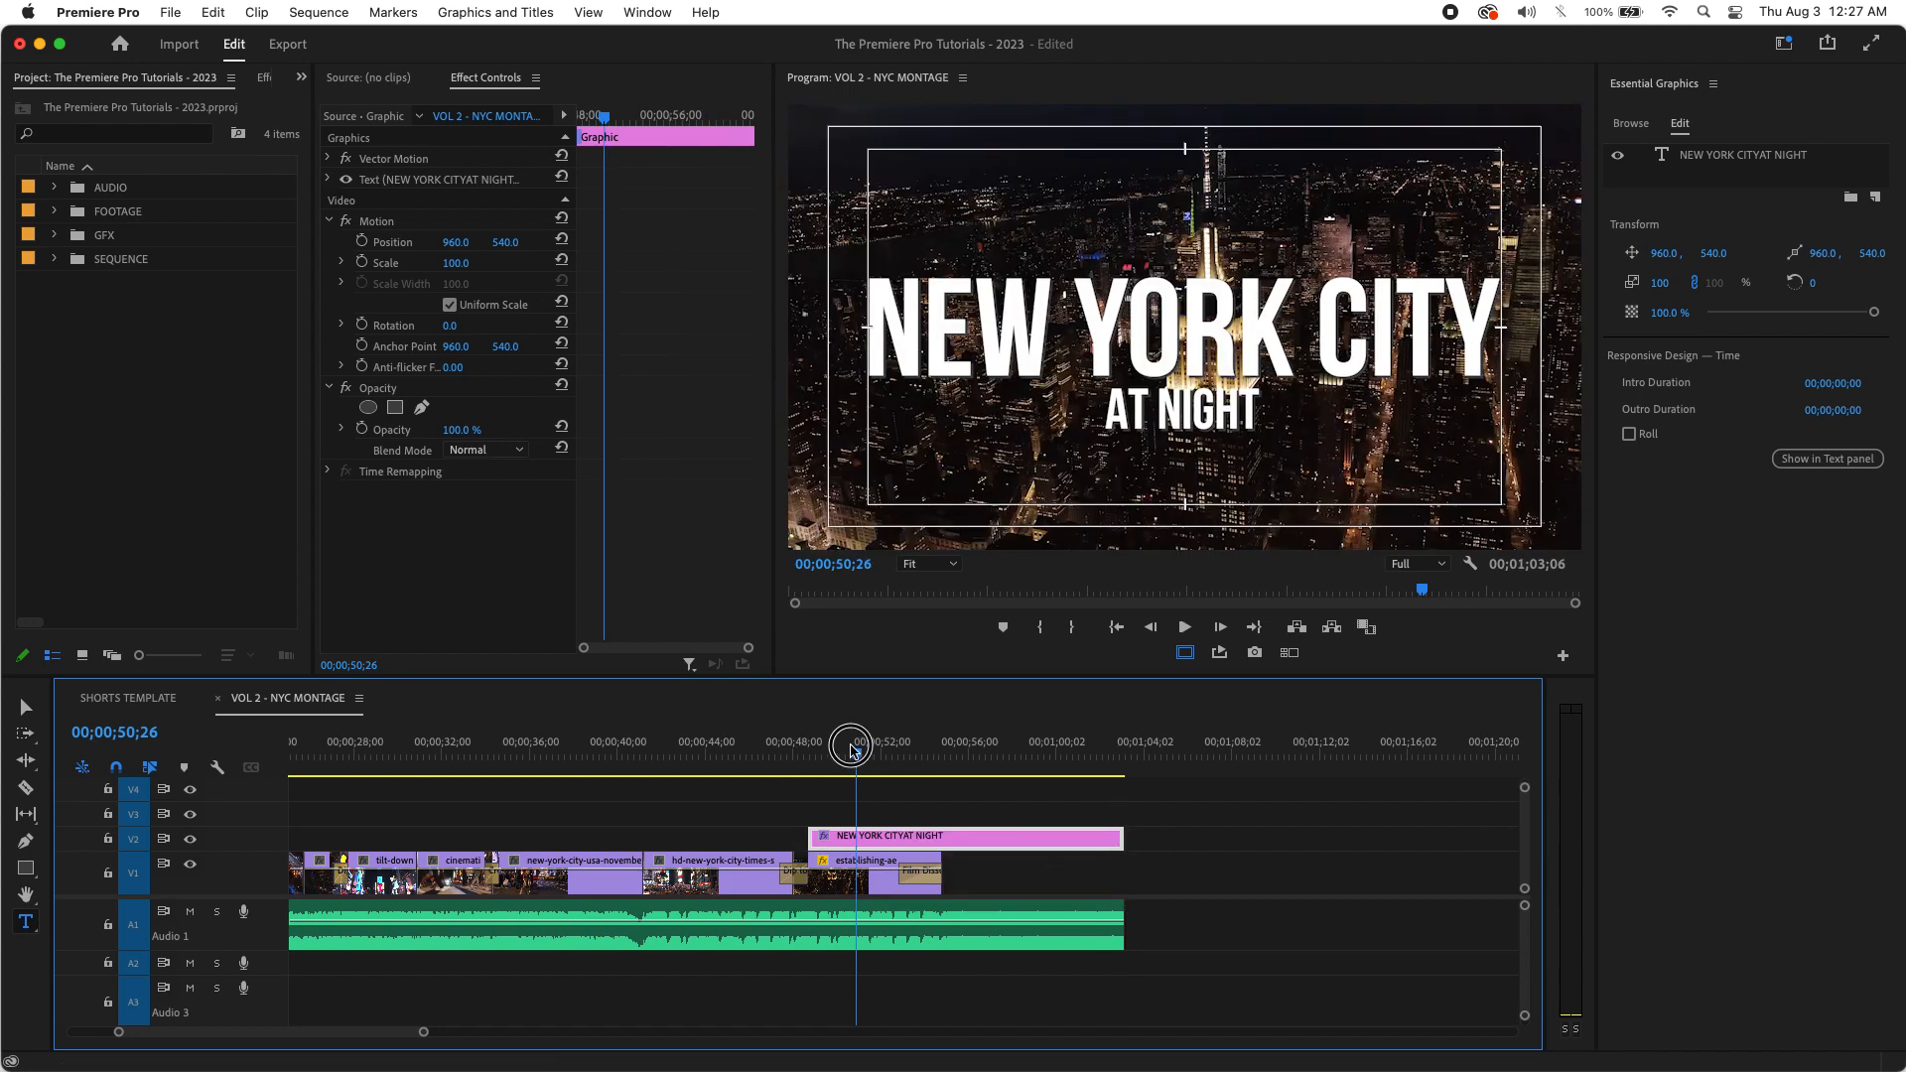
pyautogui.click(719, 752)
pyautogui.press('space')
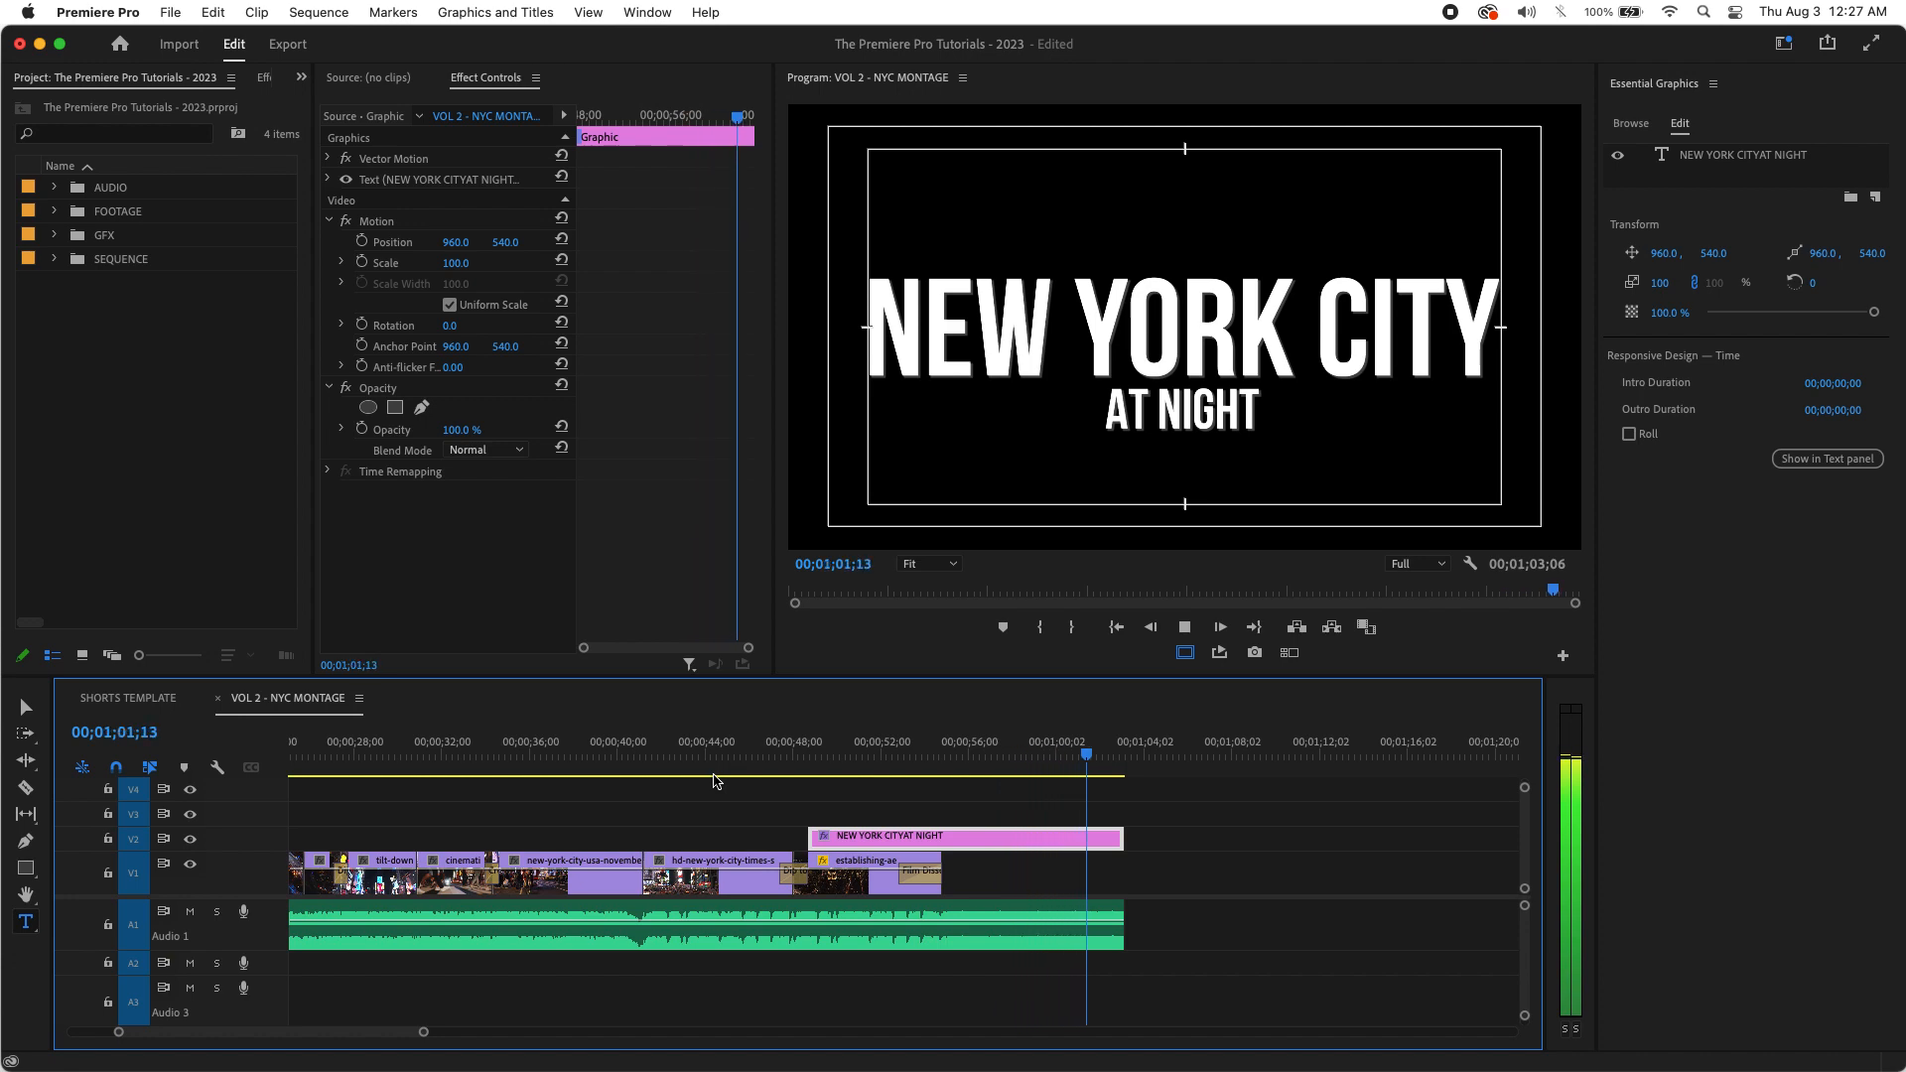
pyautogui.press('space')
# Step: Replay the ending to find the stopping point, and trim the ends of the music and closing title to 00;01;01;14
pyautogui.moveTo(1137, 772); pyautogui.dragTo(787, 807)
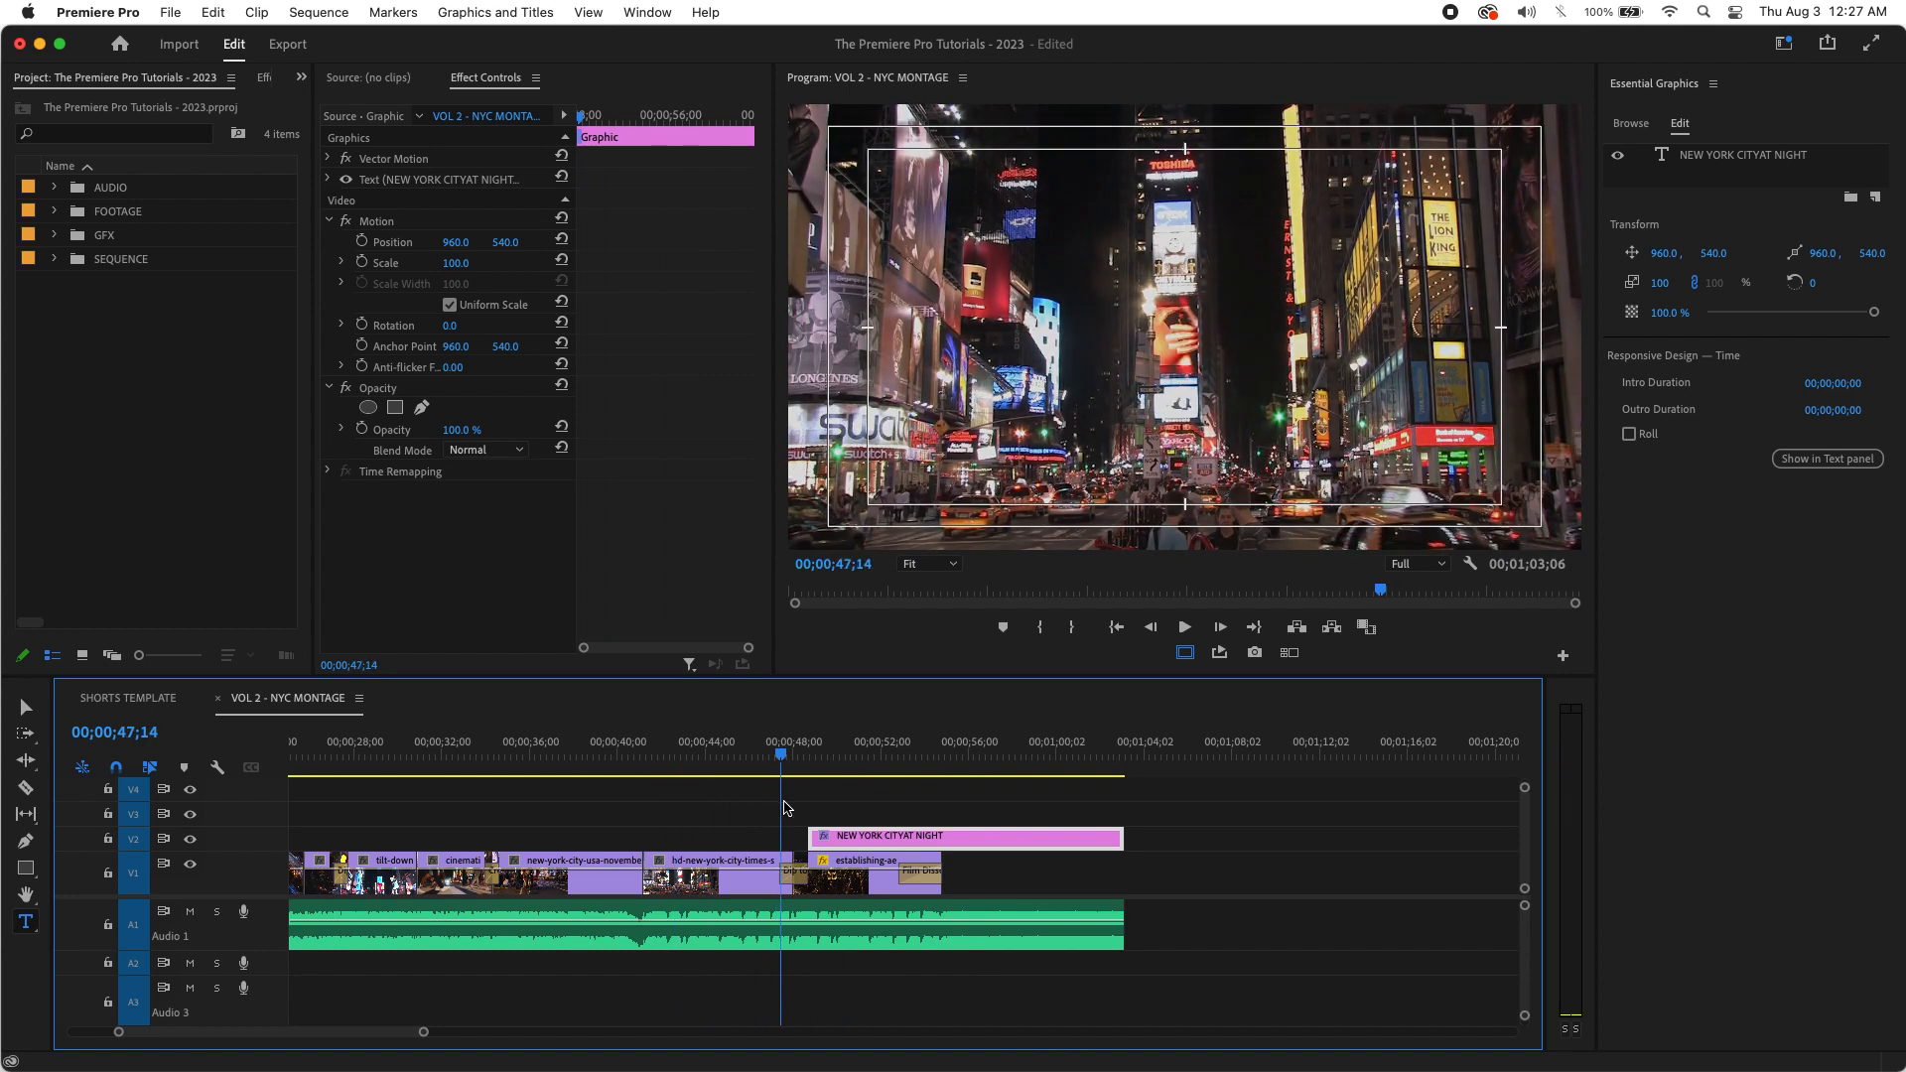
pyautogui.press('space')
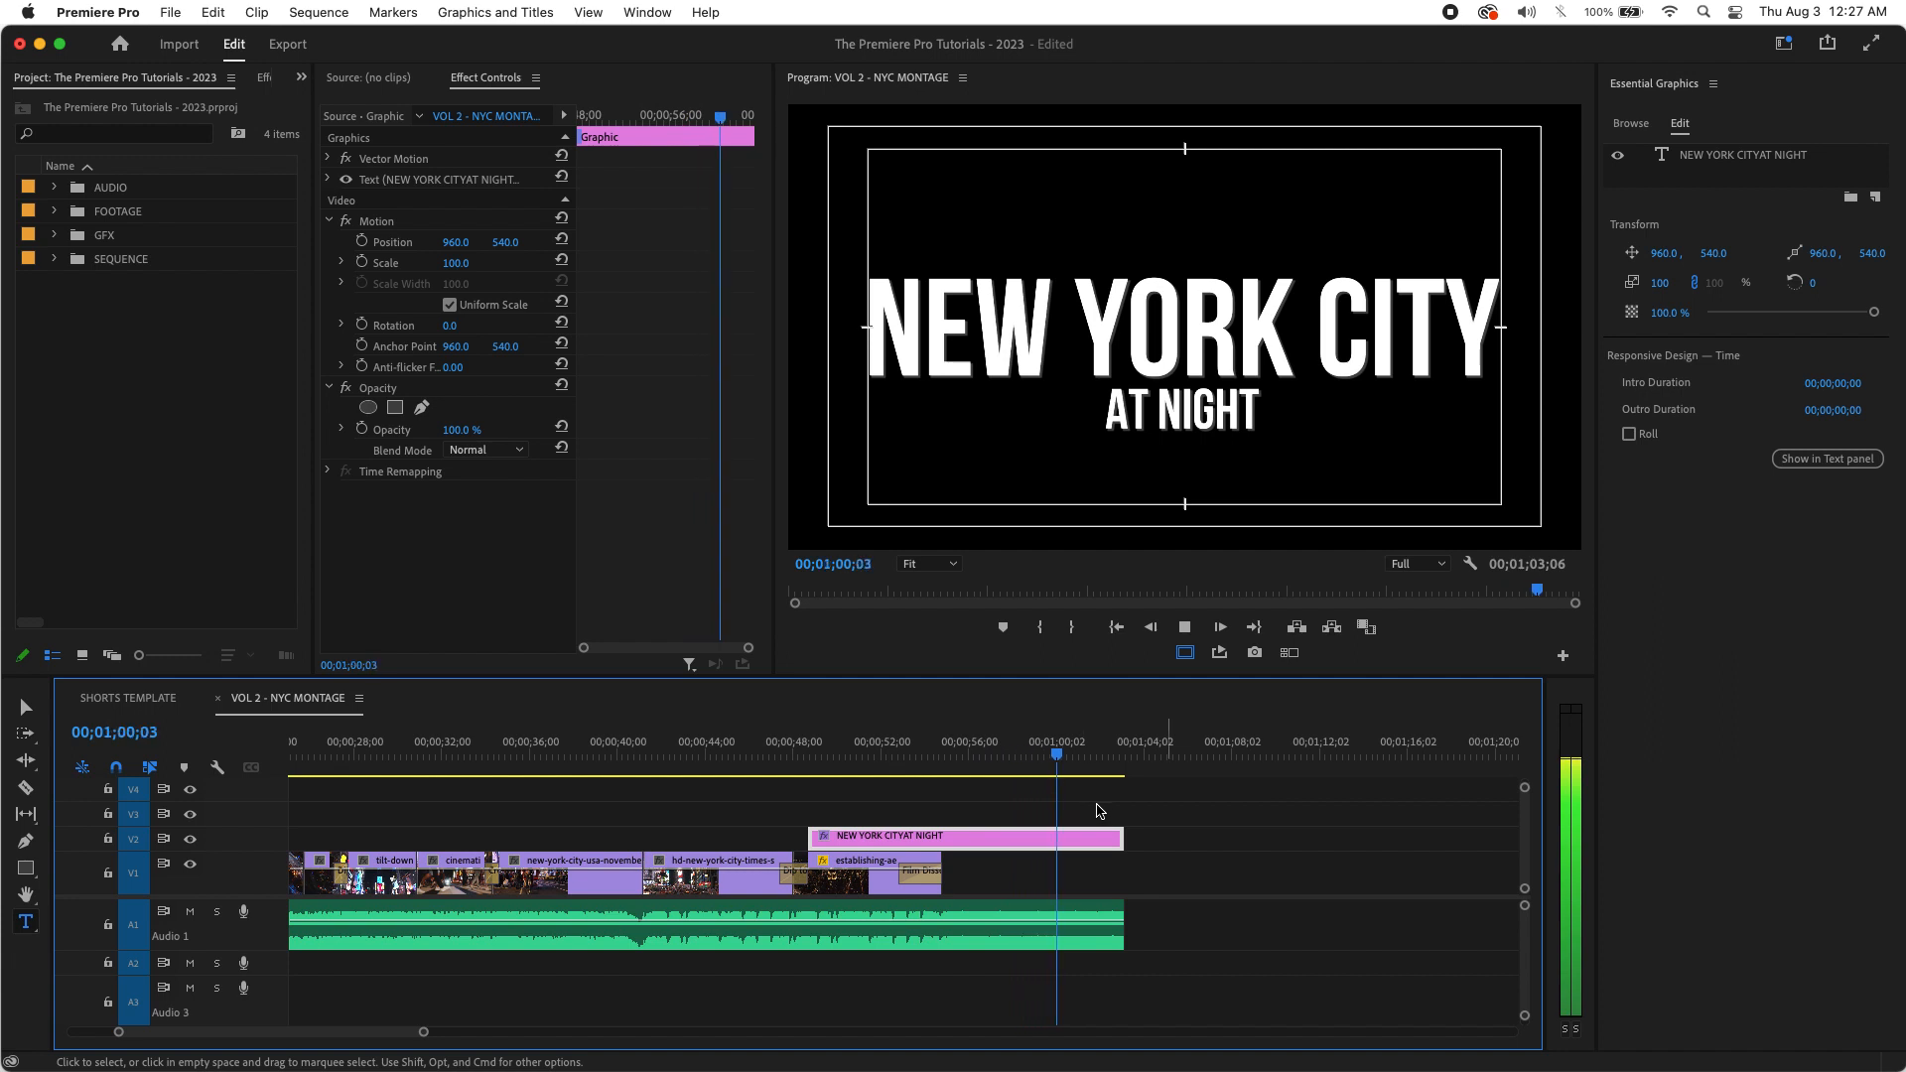
pyautogui.press('space')
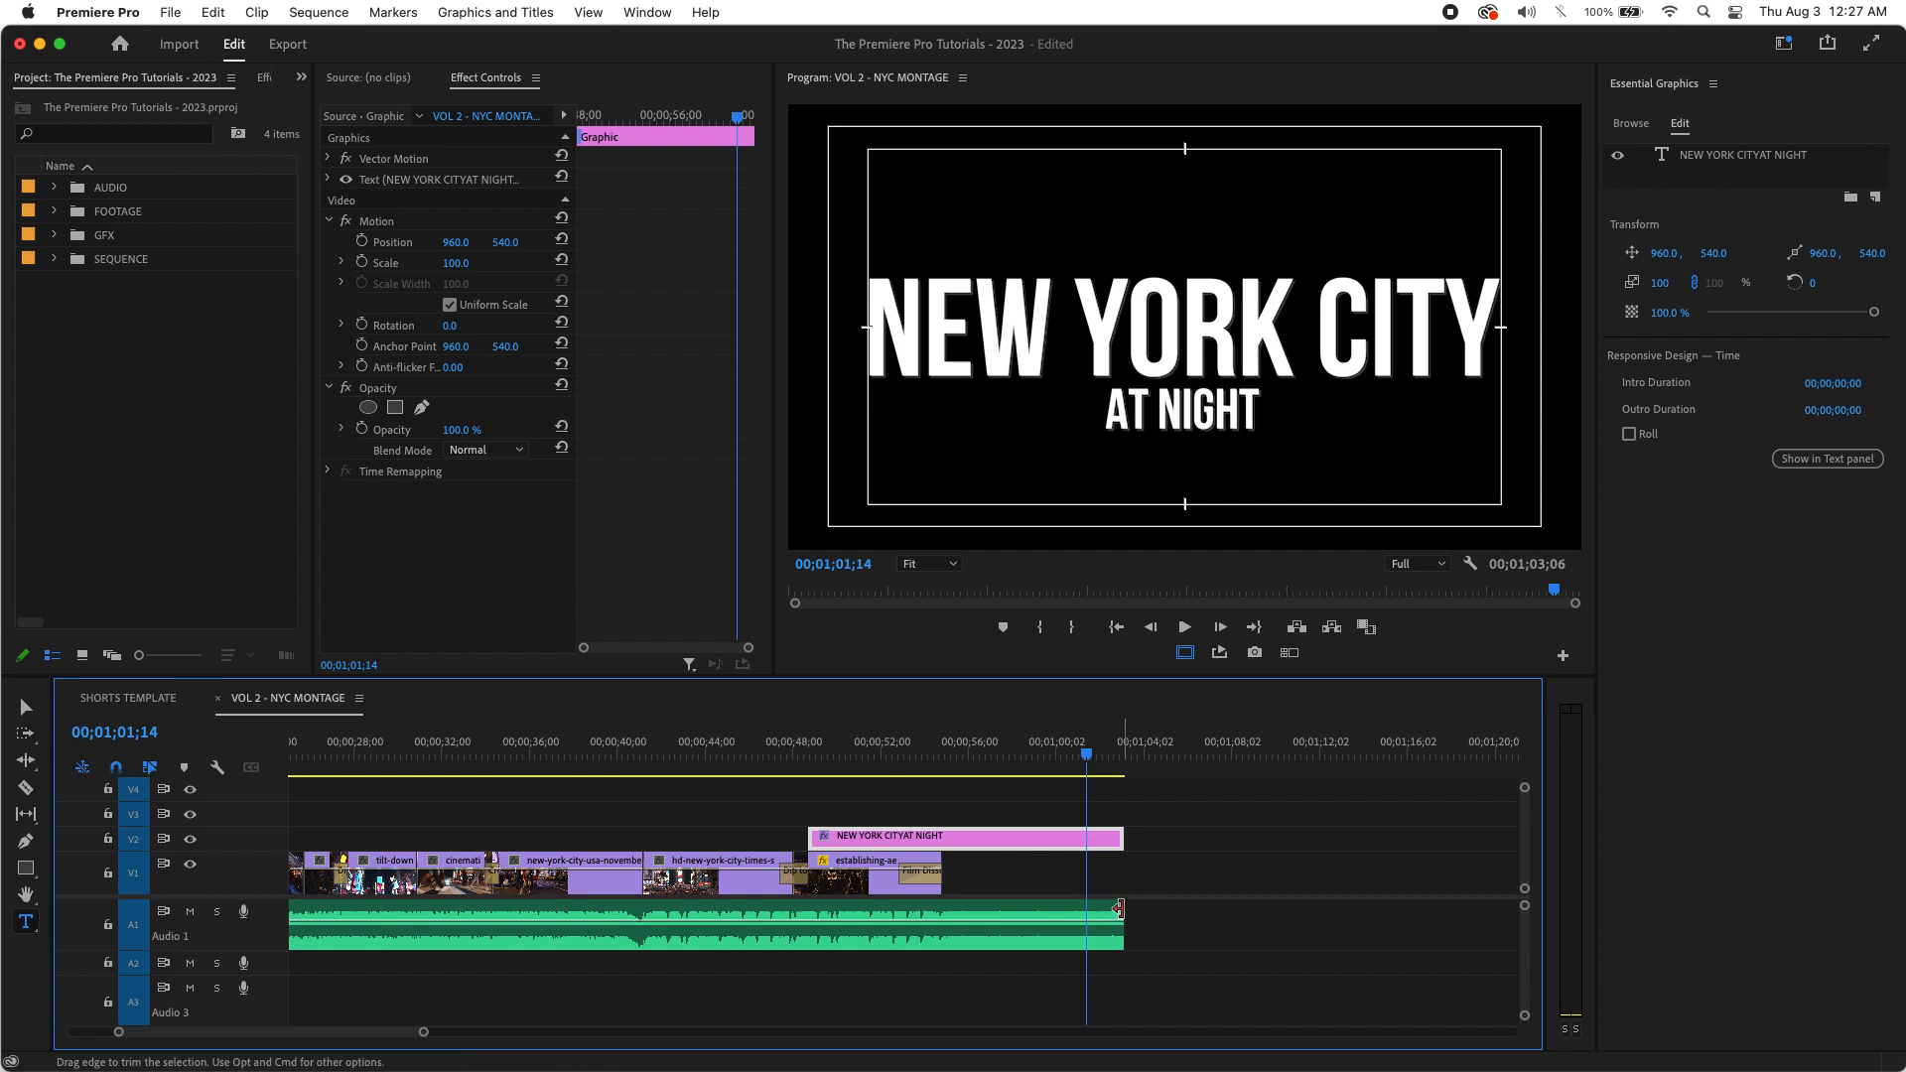
pyautogui.moveTo(1114, 910); pyautogui.dragTo(1086, 918)
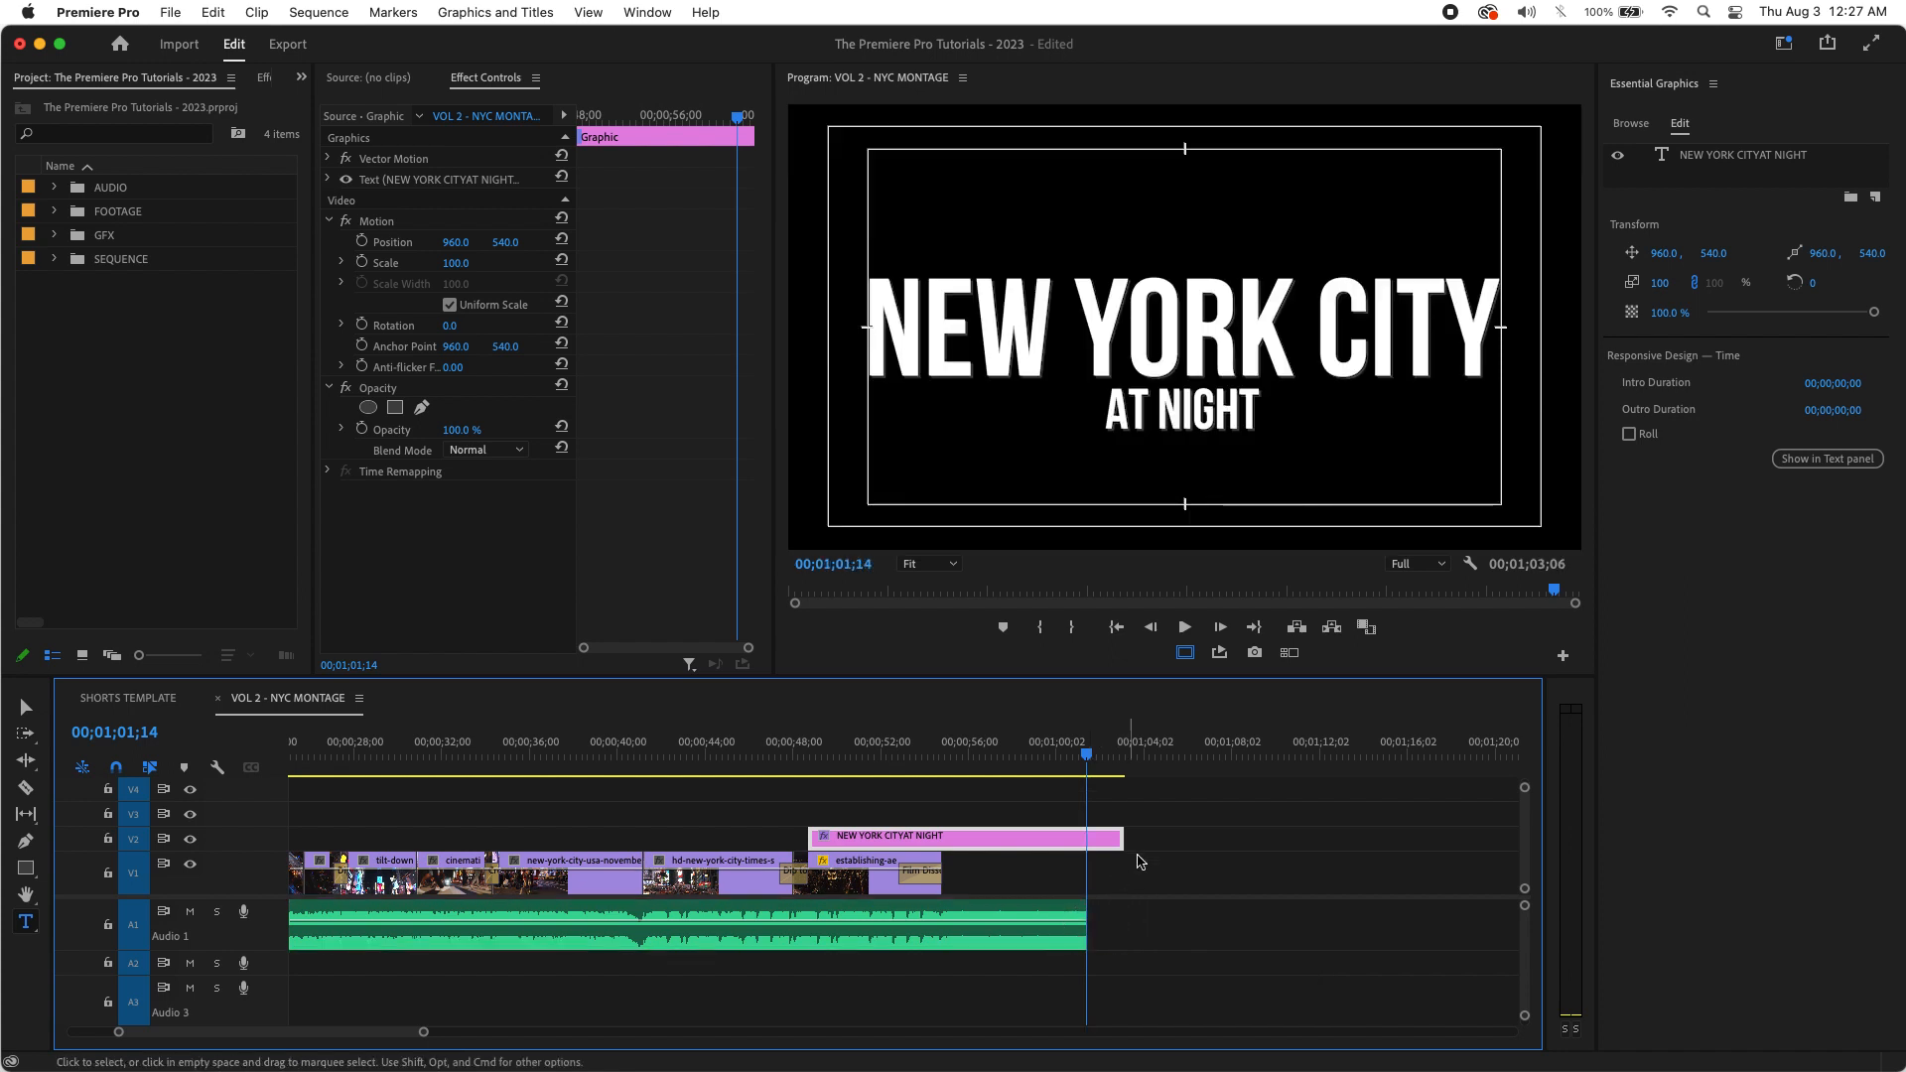
pyautogui.moveTo(1123, 842); pyautogui.dragTo(1087, 850)
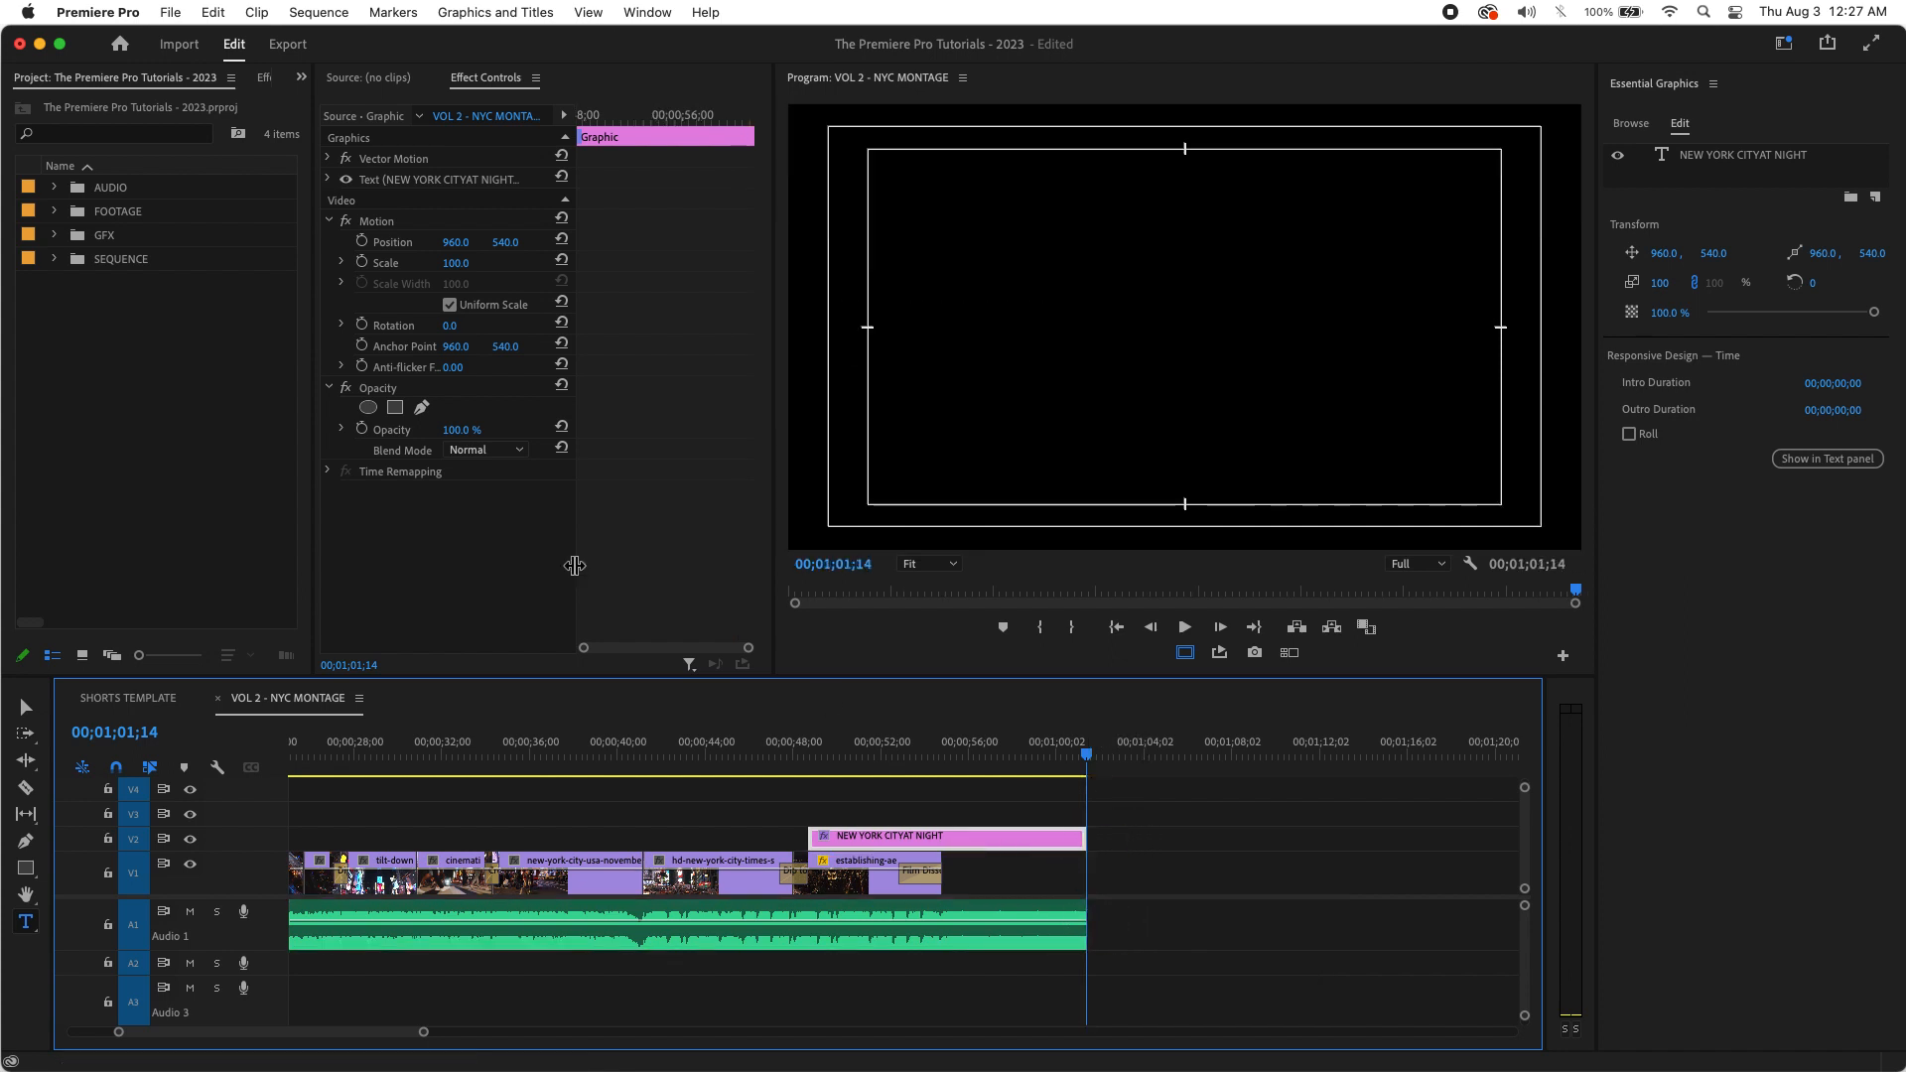
# Step: Apply a Cross Dissolve video transition to the end of the closing title
pyautogui.click(260, 76)
pyautogui.click(15, 229)
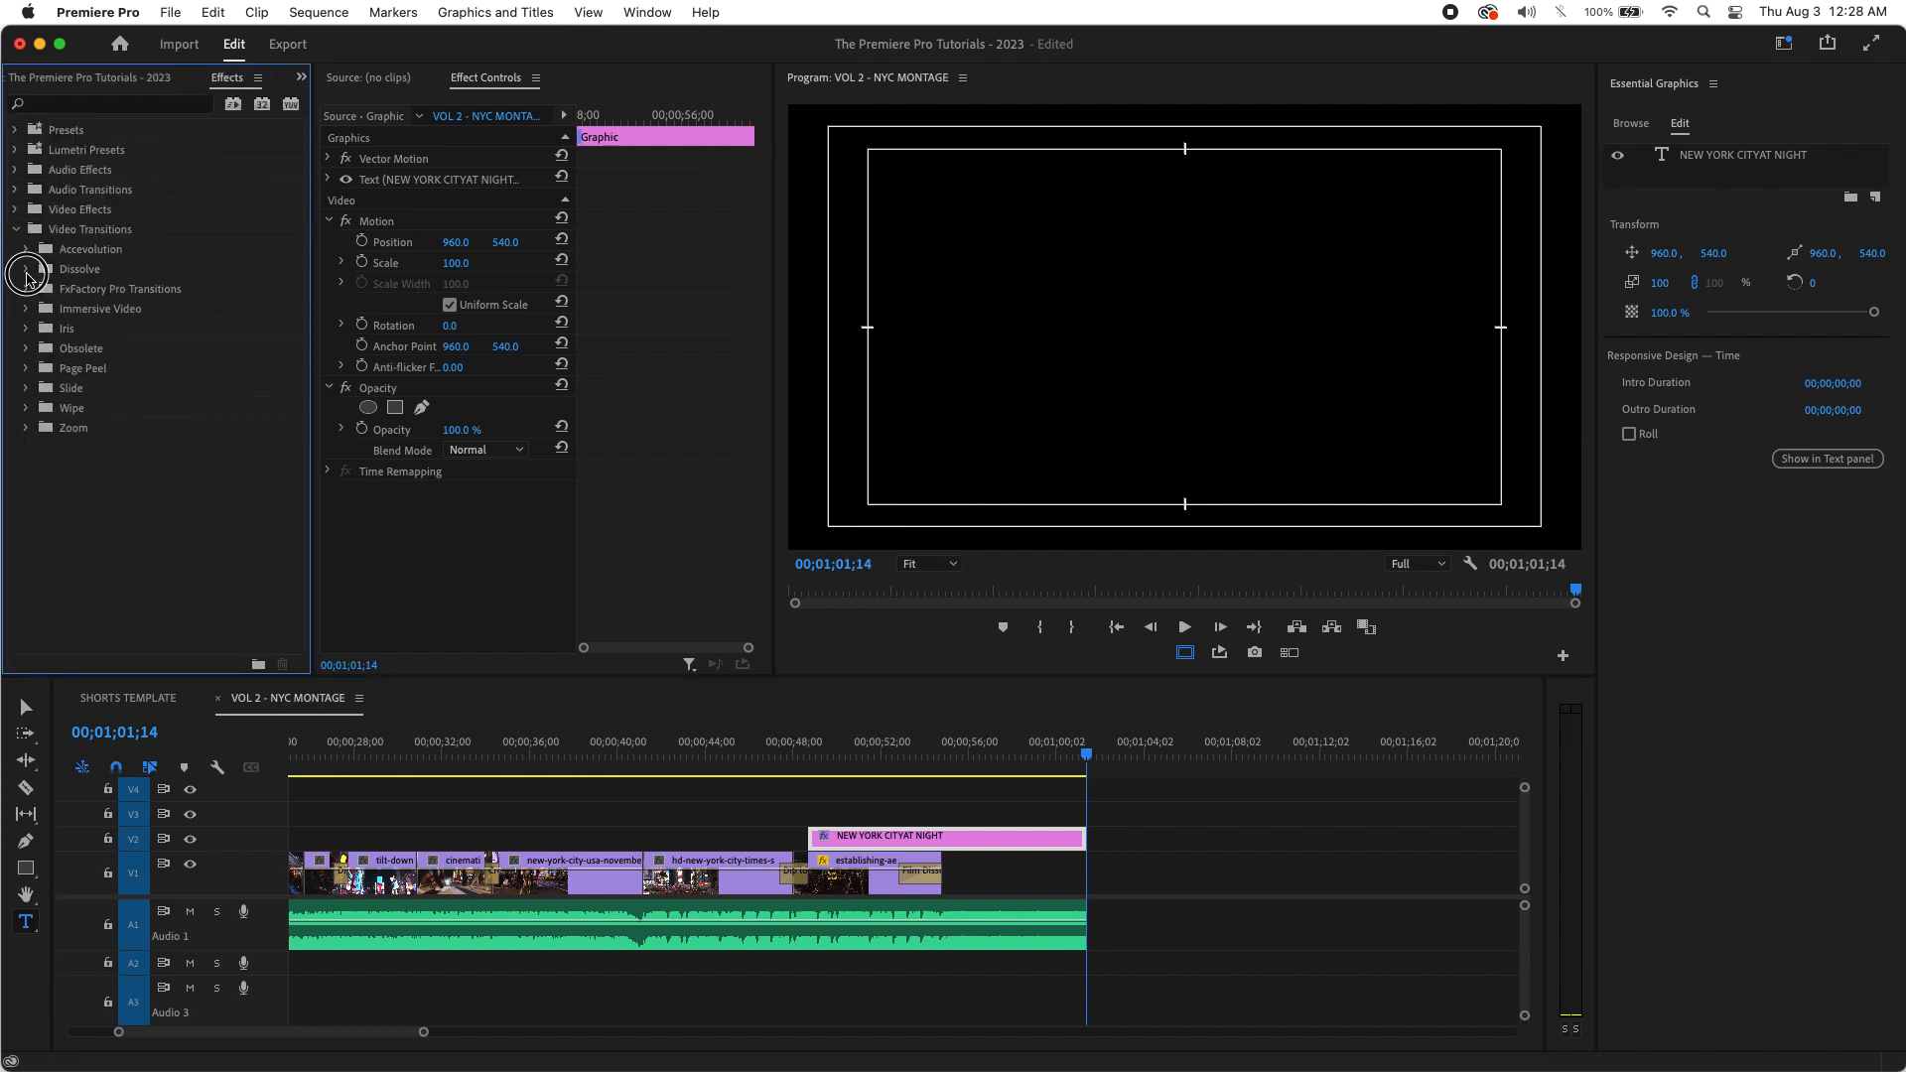
pyautogui.click(26, 270)
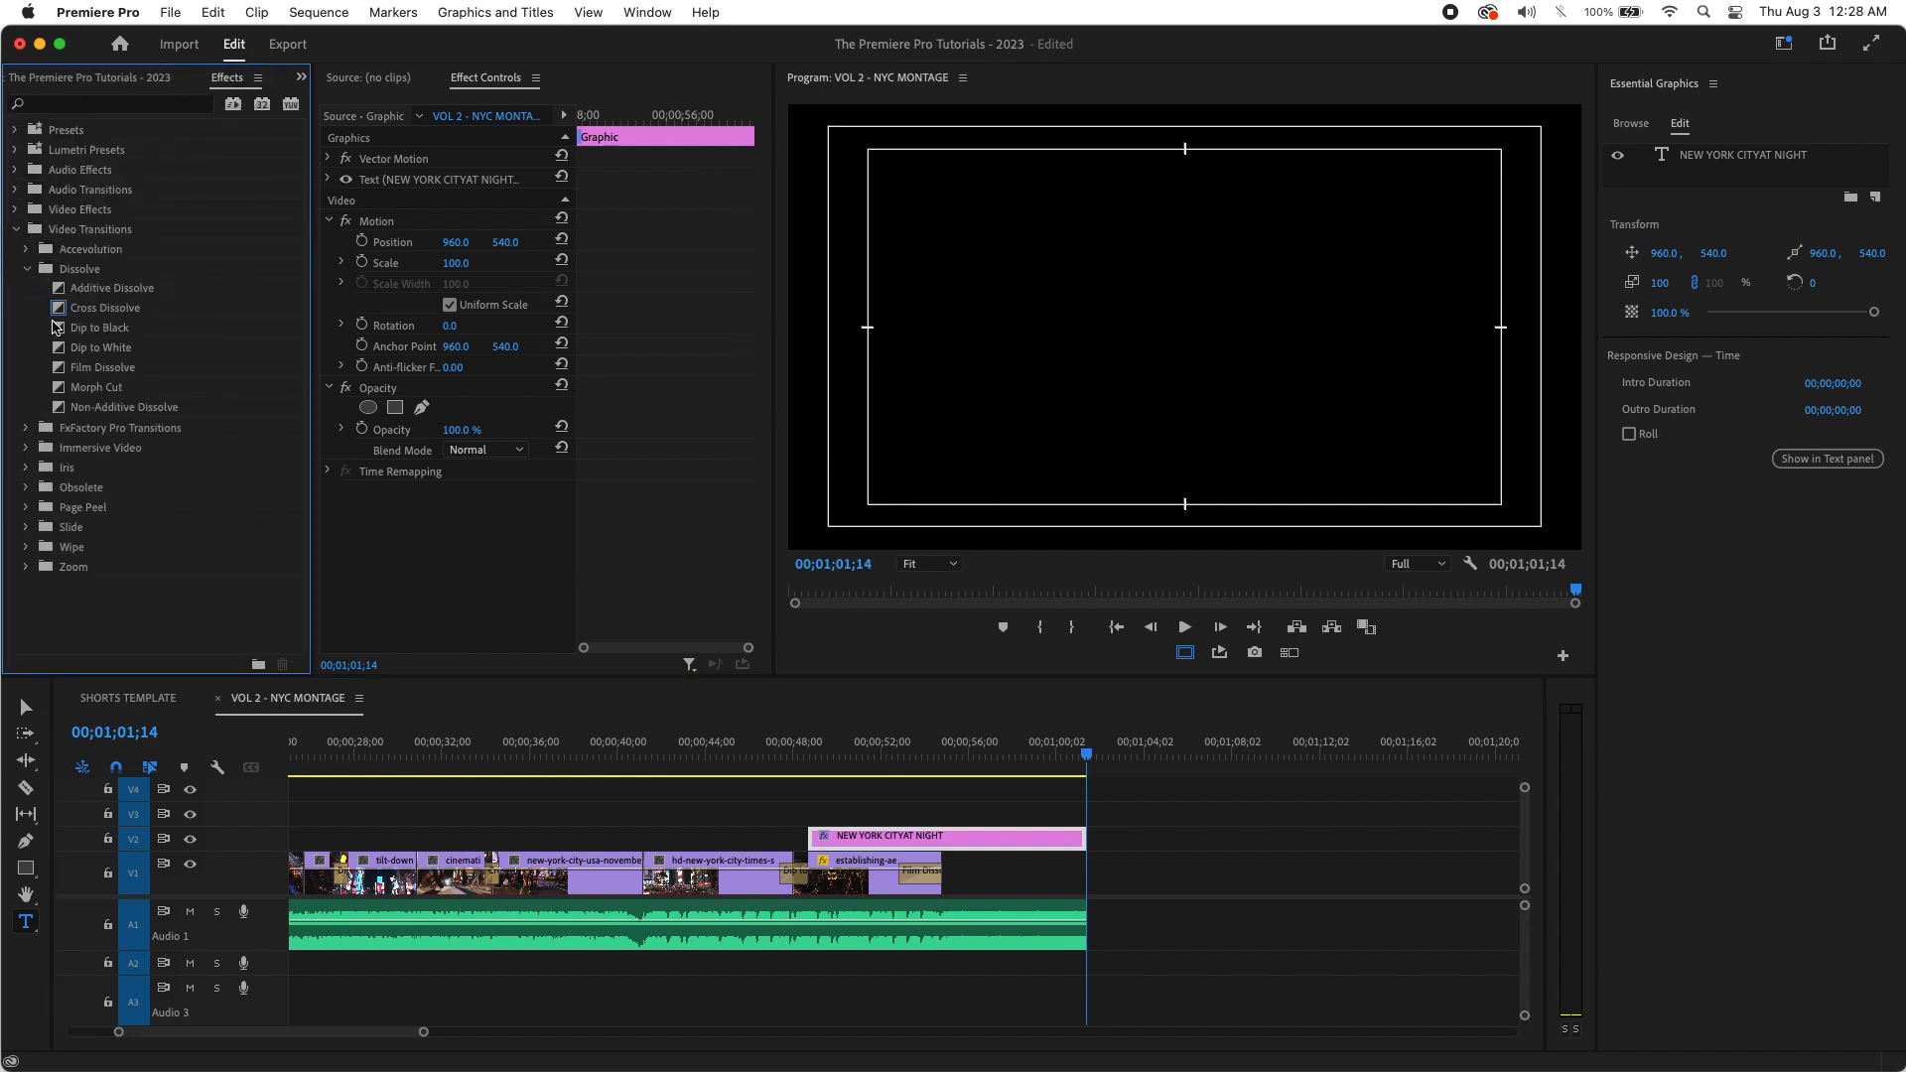
pyautogui.moveTo(58, 318); pyautogui.dragTo(1089, 996)
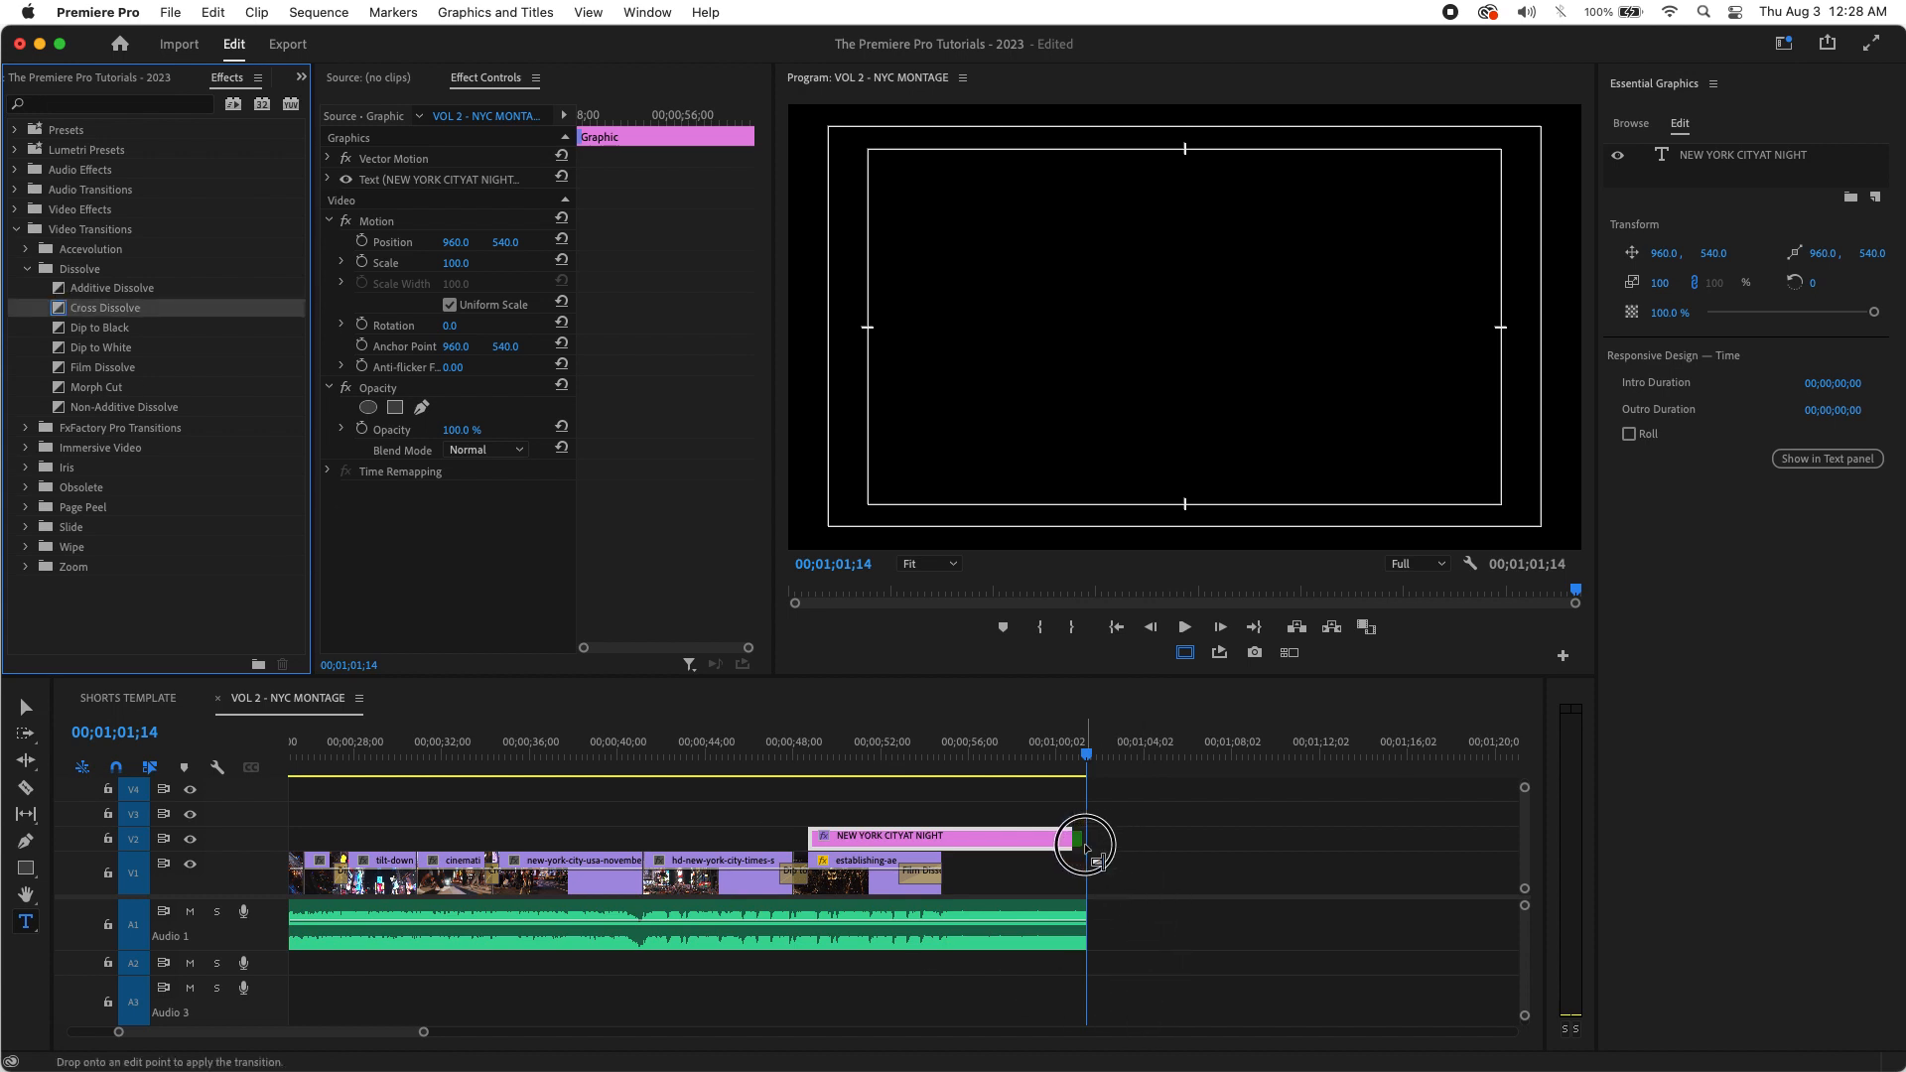
# Step: Lengthen the closing title's ending Cross Dissolve to a duration of 00;00;02;00
pyautogui.click(1076, 760)
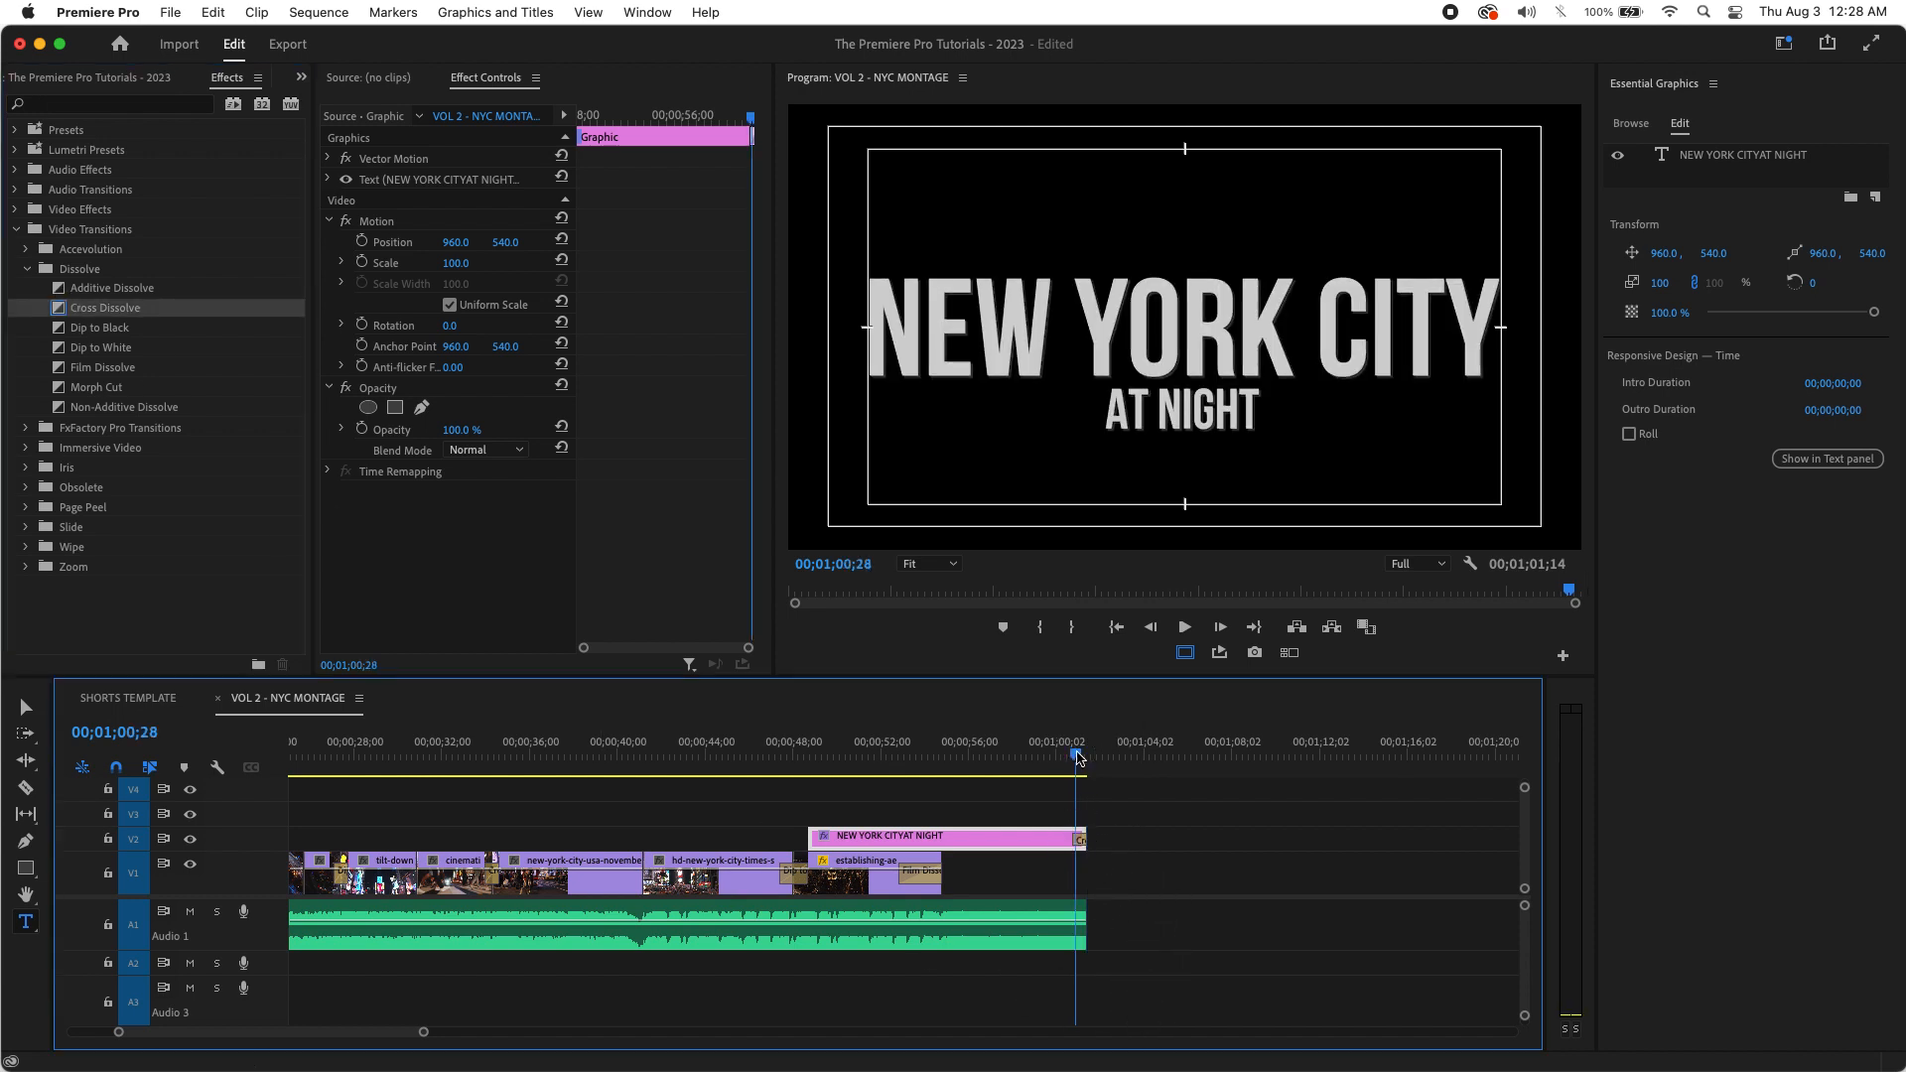
pyautogui.press('=')
pyautogui.press('=')
pyautogui.press('=')
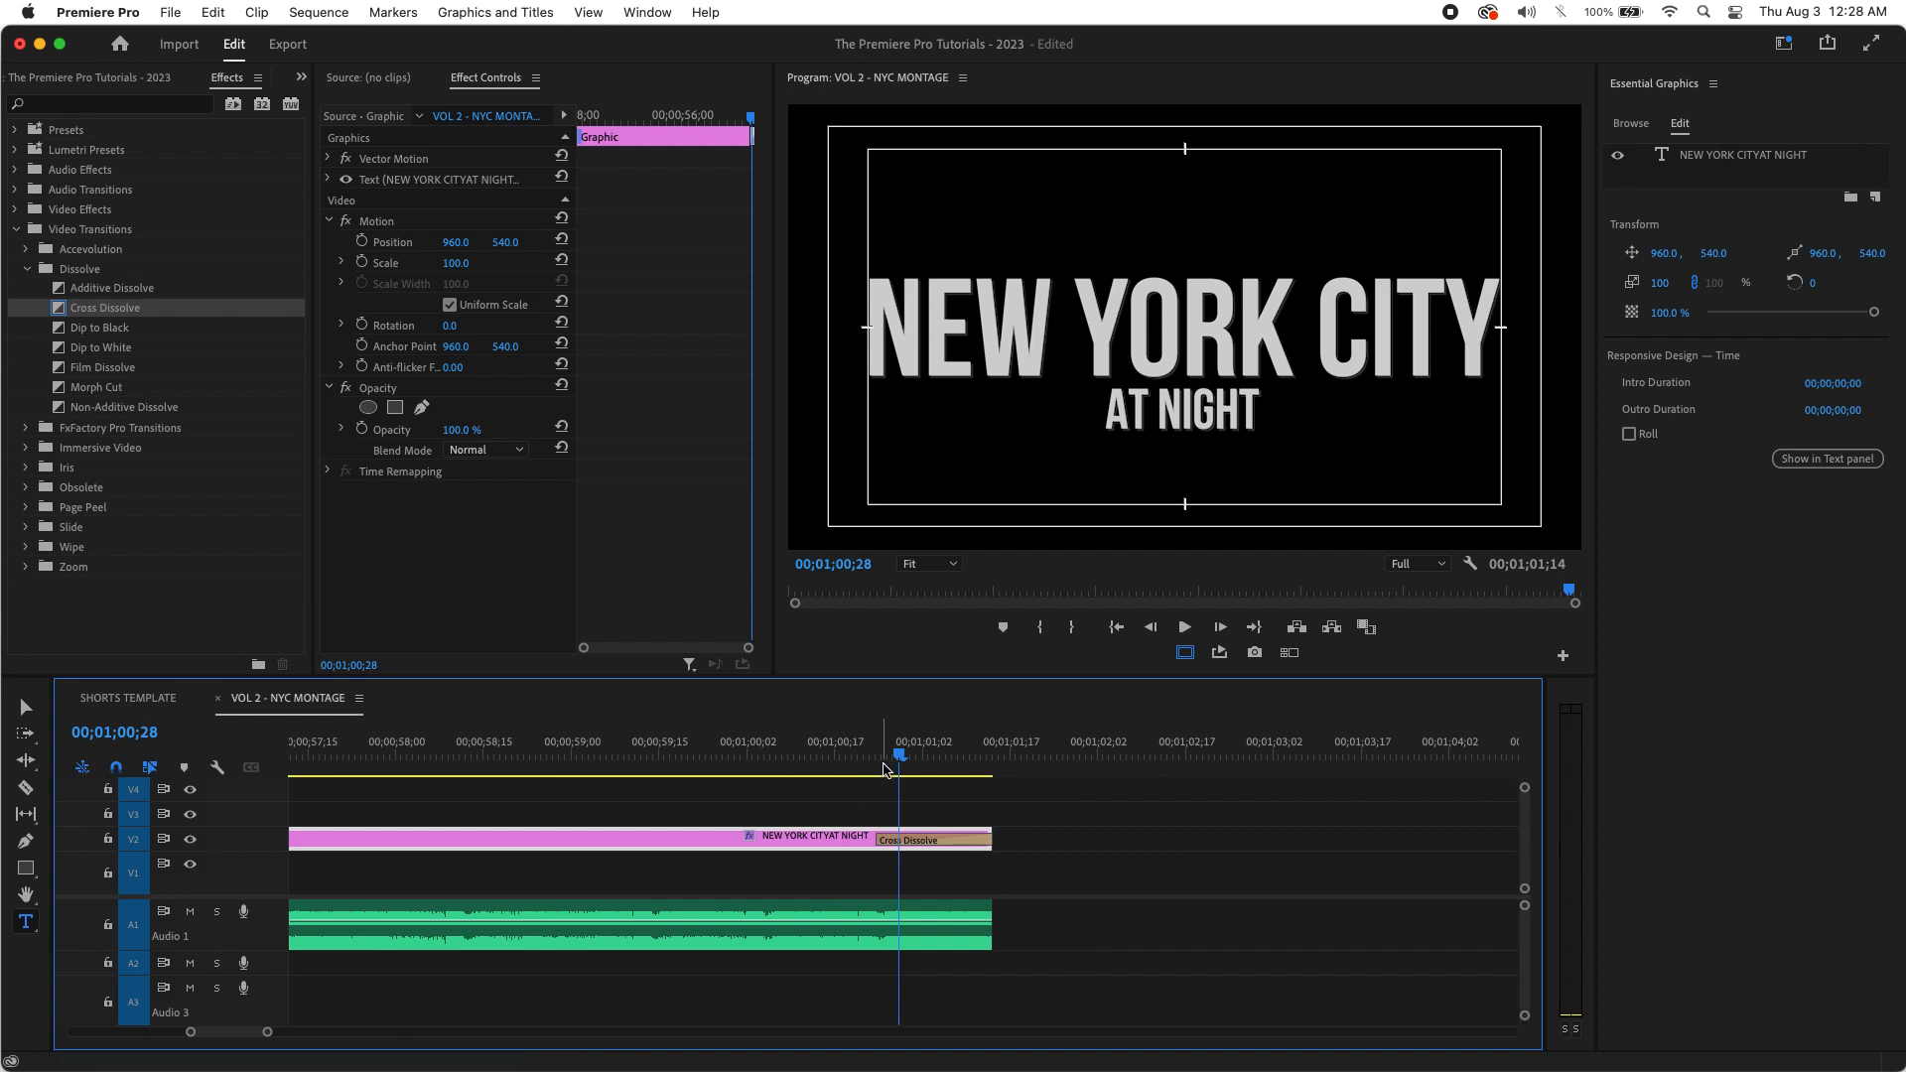
pyautogui.moveTo(887, 770); pyautogui.dragTo(829, 764)
pyautogui.moveTo(875, 843); pyautogui.dragTo(832, 846)
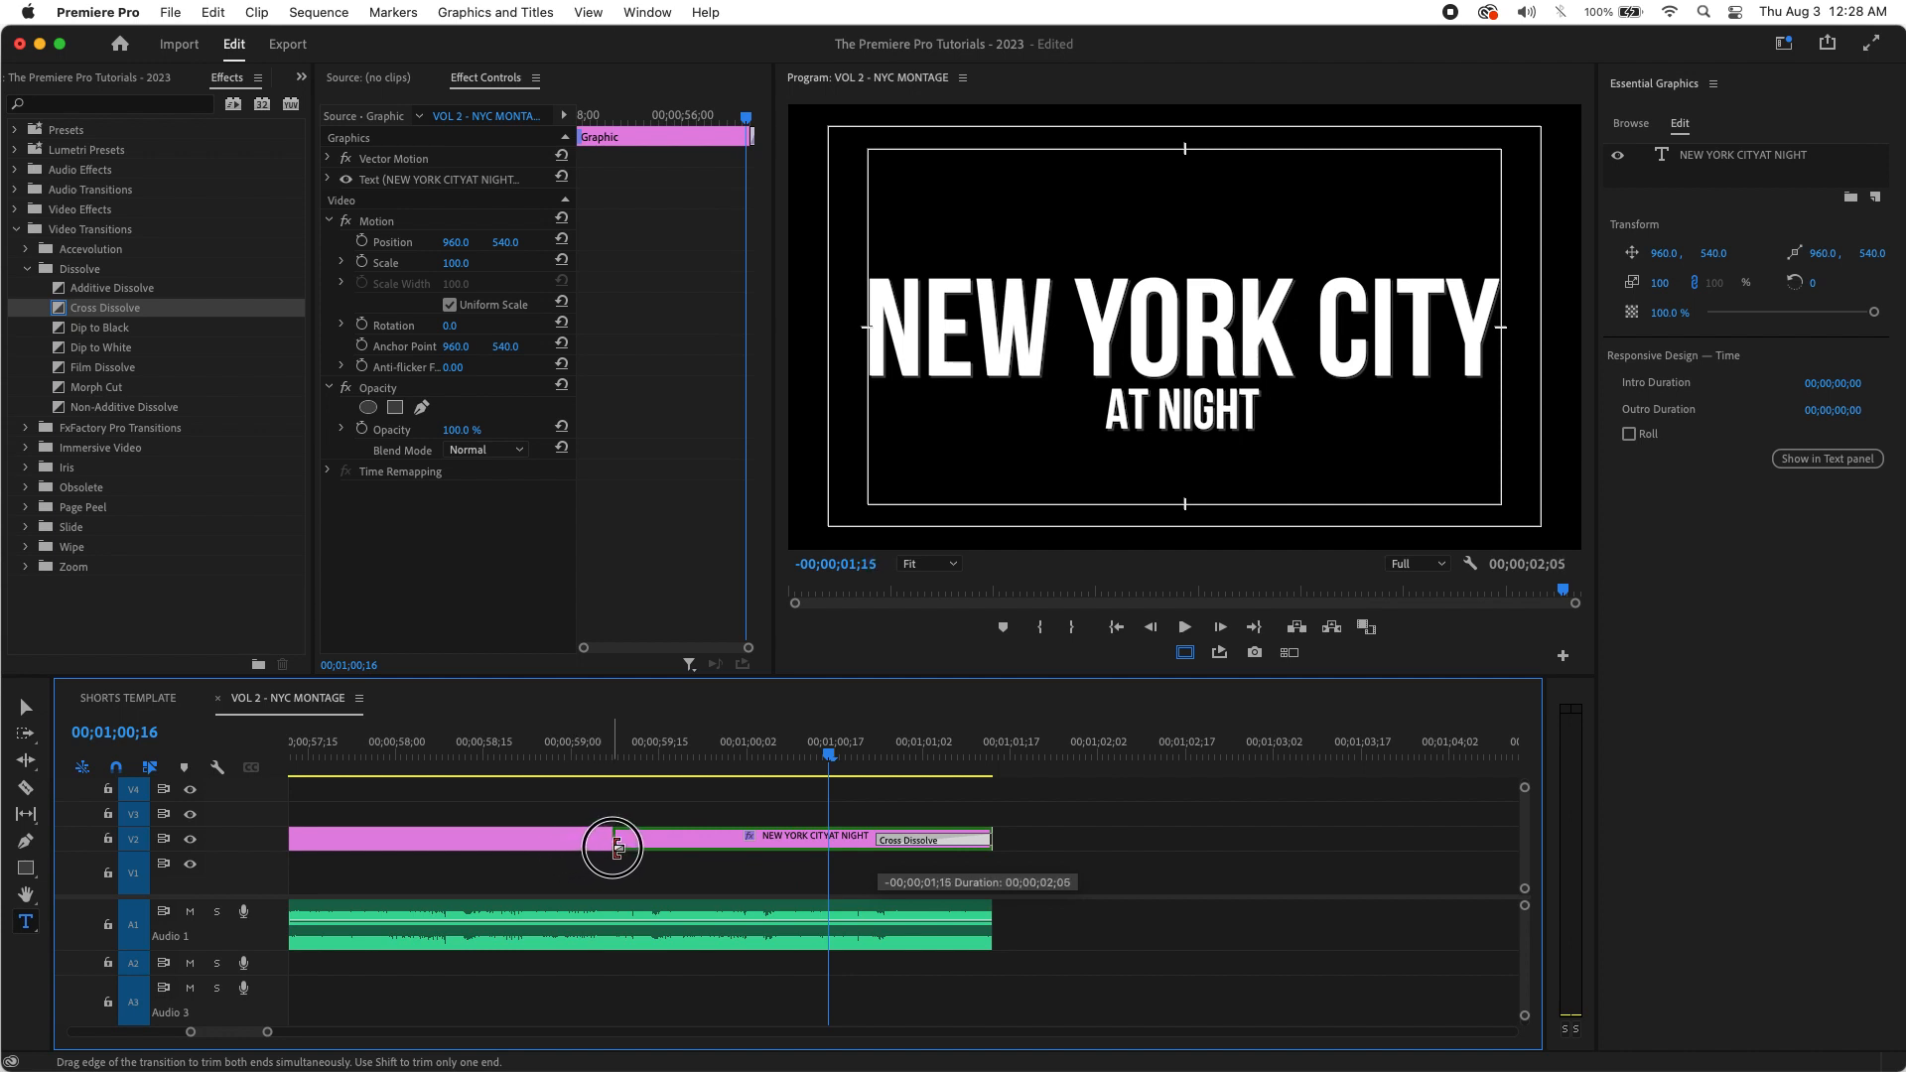
pyautogui.moveTo(650, 846); pyautogui.dragTo(650, 849)
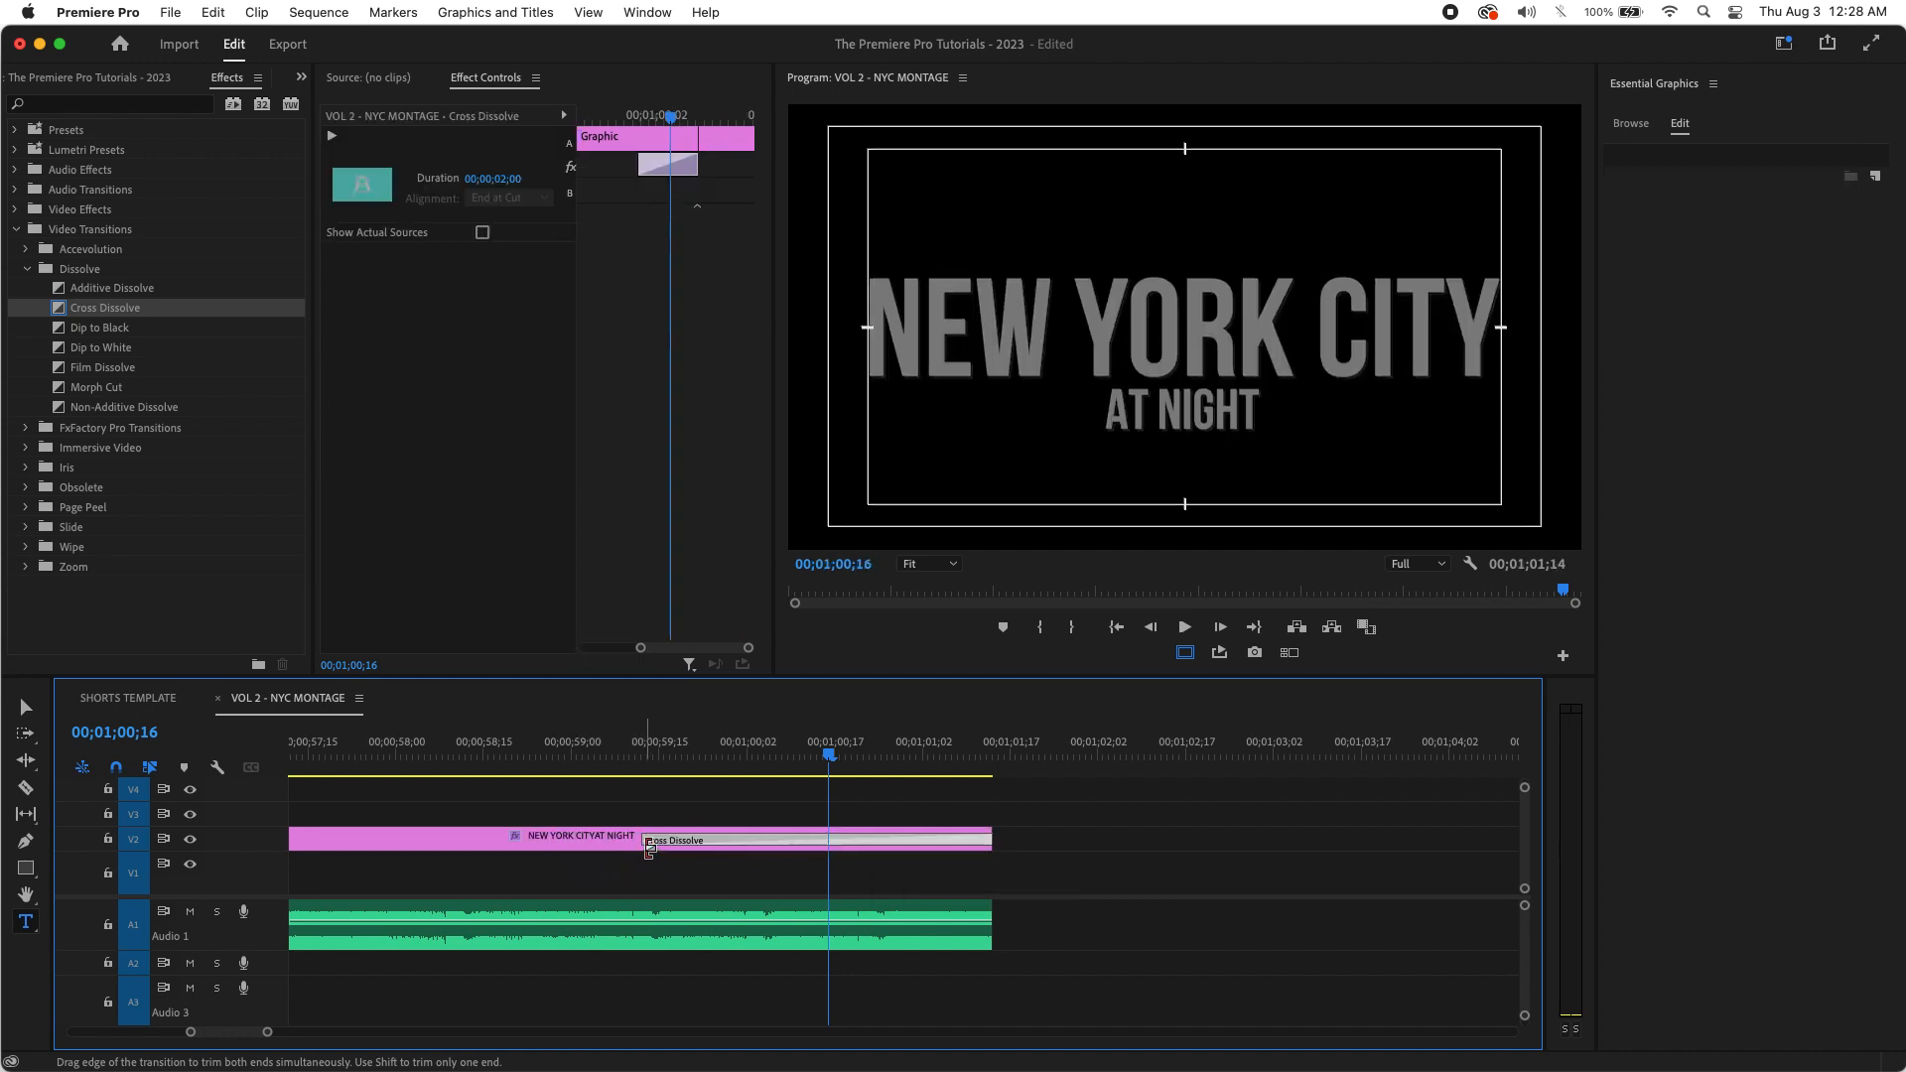
# Step: Add a Constant Power crossfade at the end of the music and lengthen it to 00;00;03;00
pyautogui.click(14, 191)
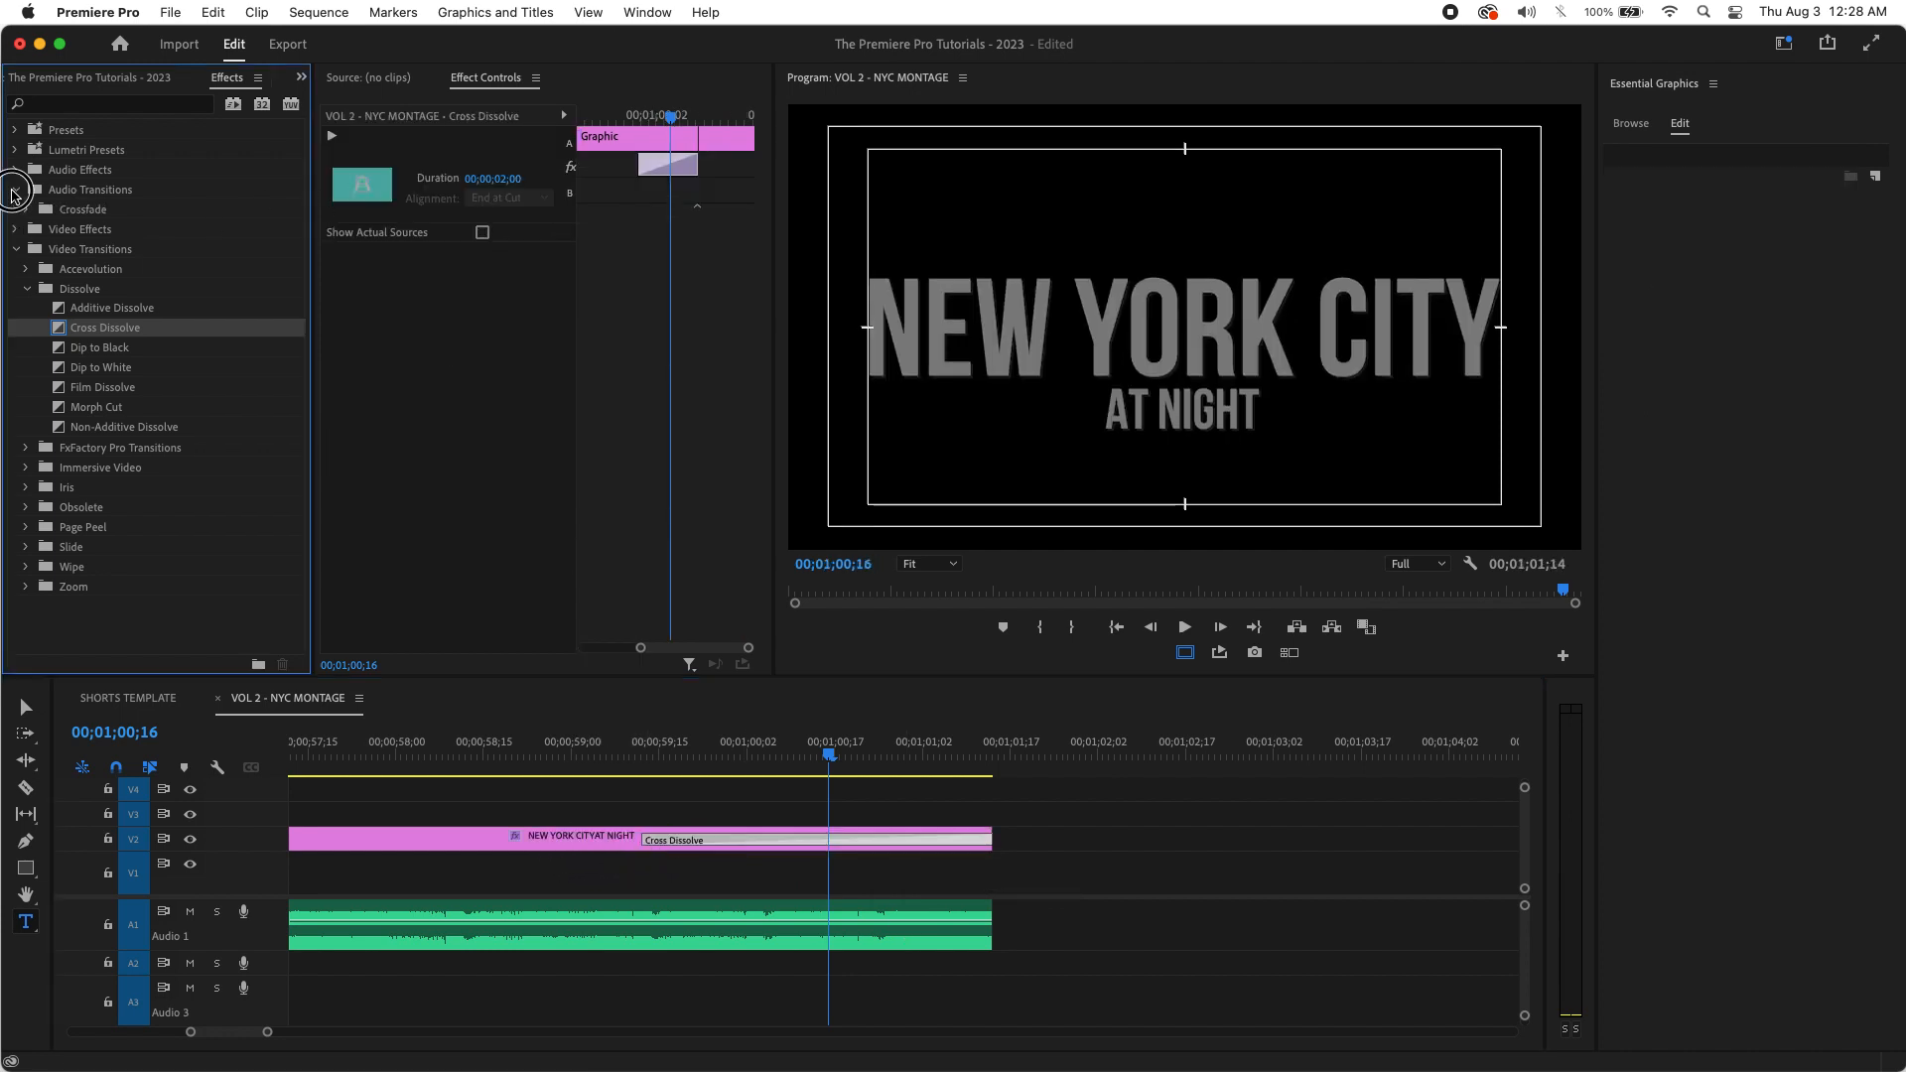
pyautogui.click(28, 210)
pyautogui.moveTo(104, 248); pyautogui.dragTo(667, 705)
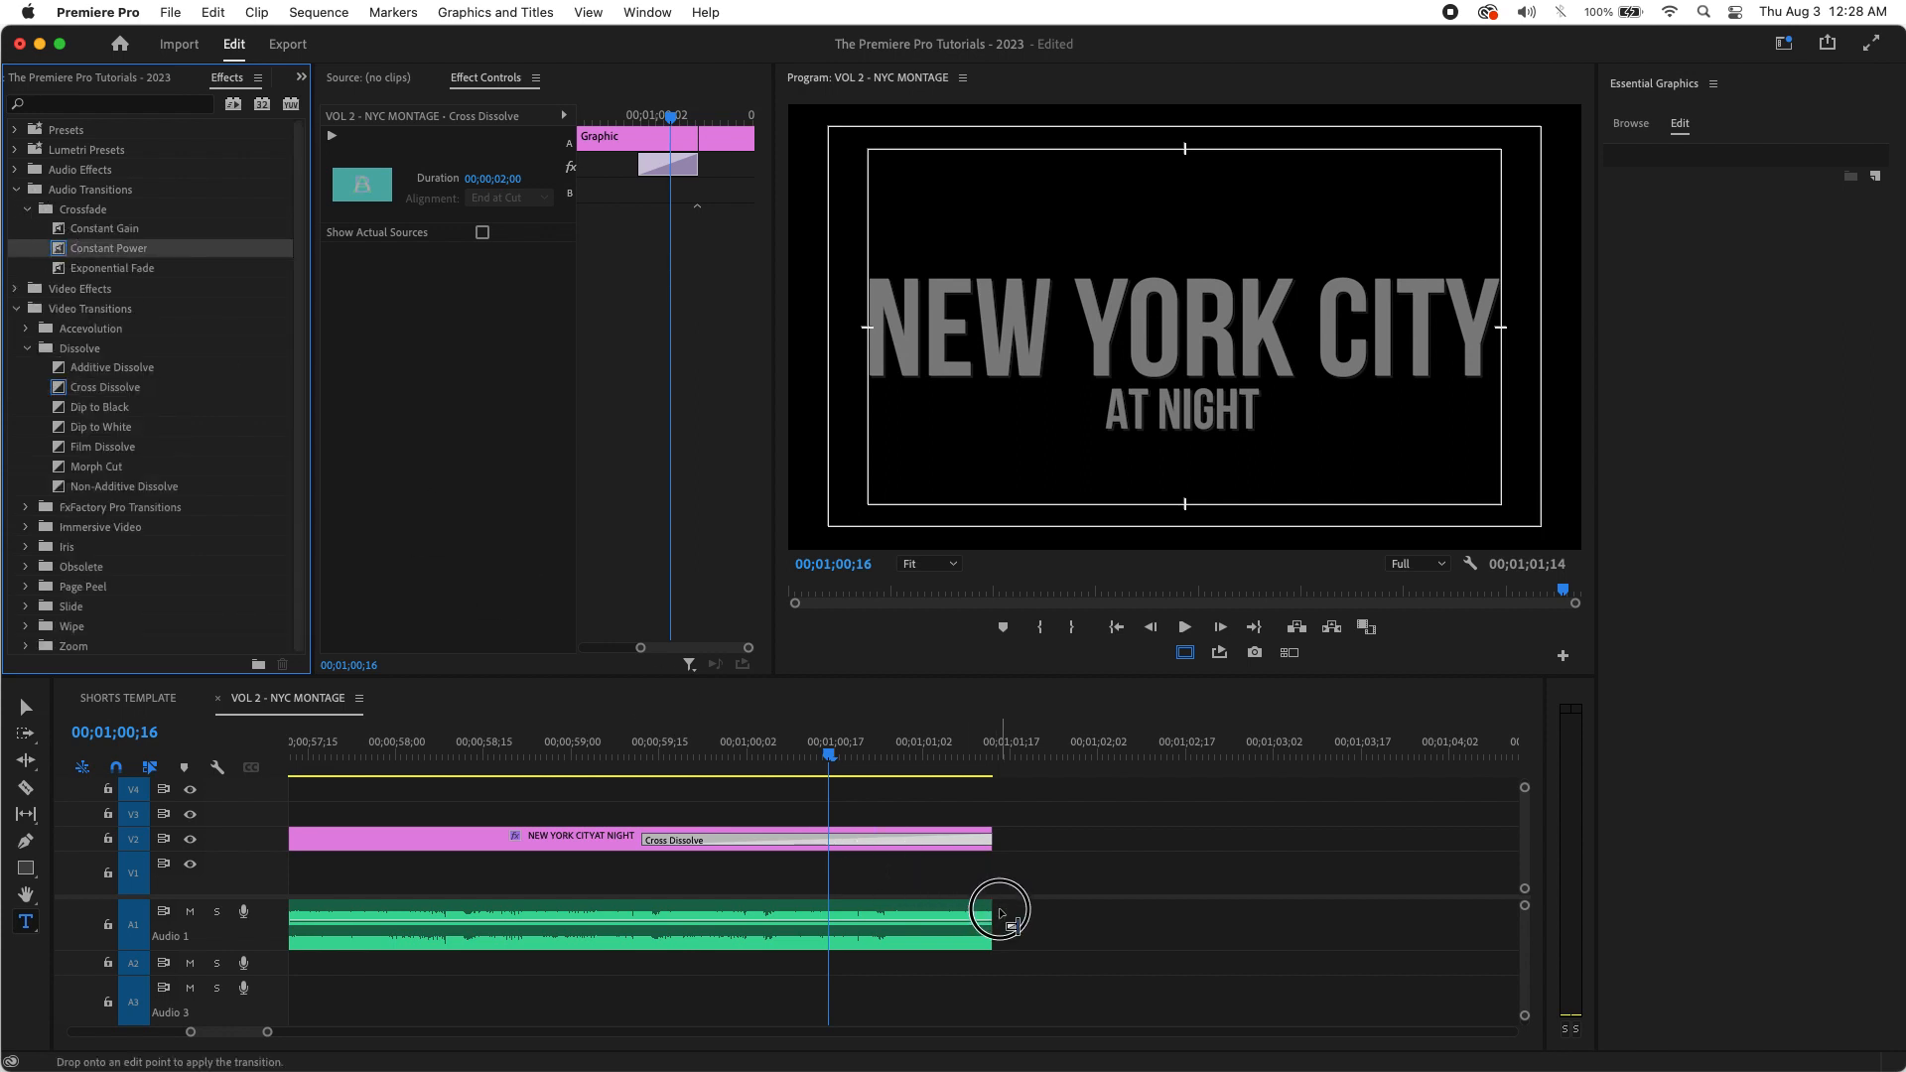
pyautogui.moveTo(999, 911); pyautogui.dragTo(995, 915)
pyautogui.moveTo(824, 929); pyautogui.dragTo(667, 943)
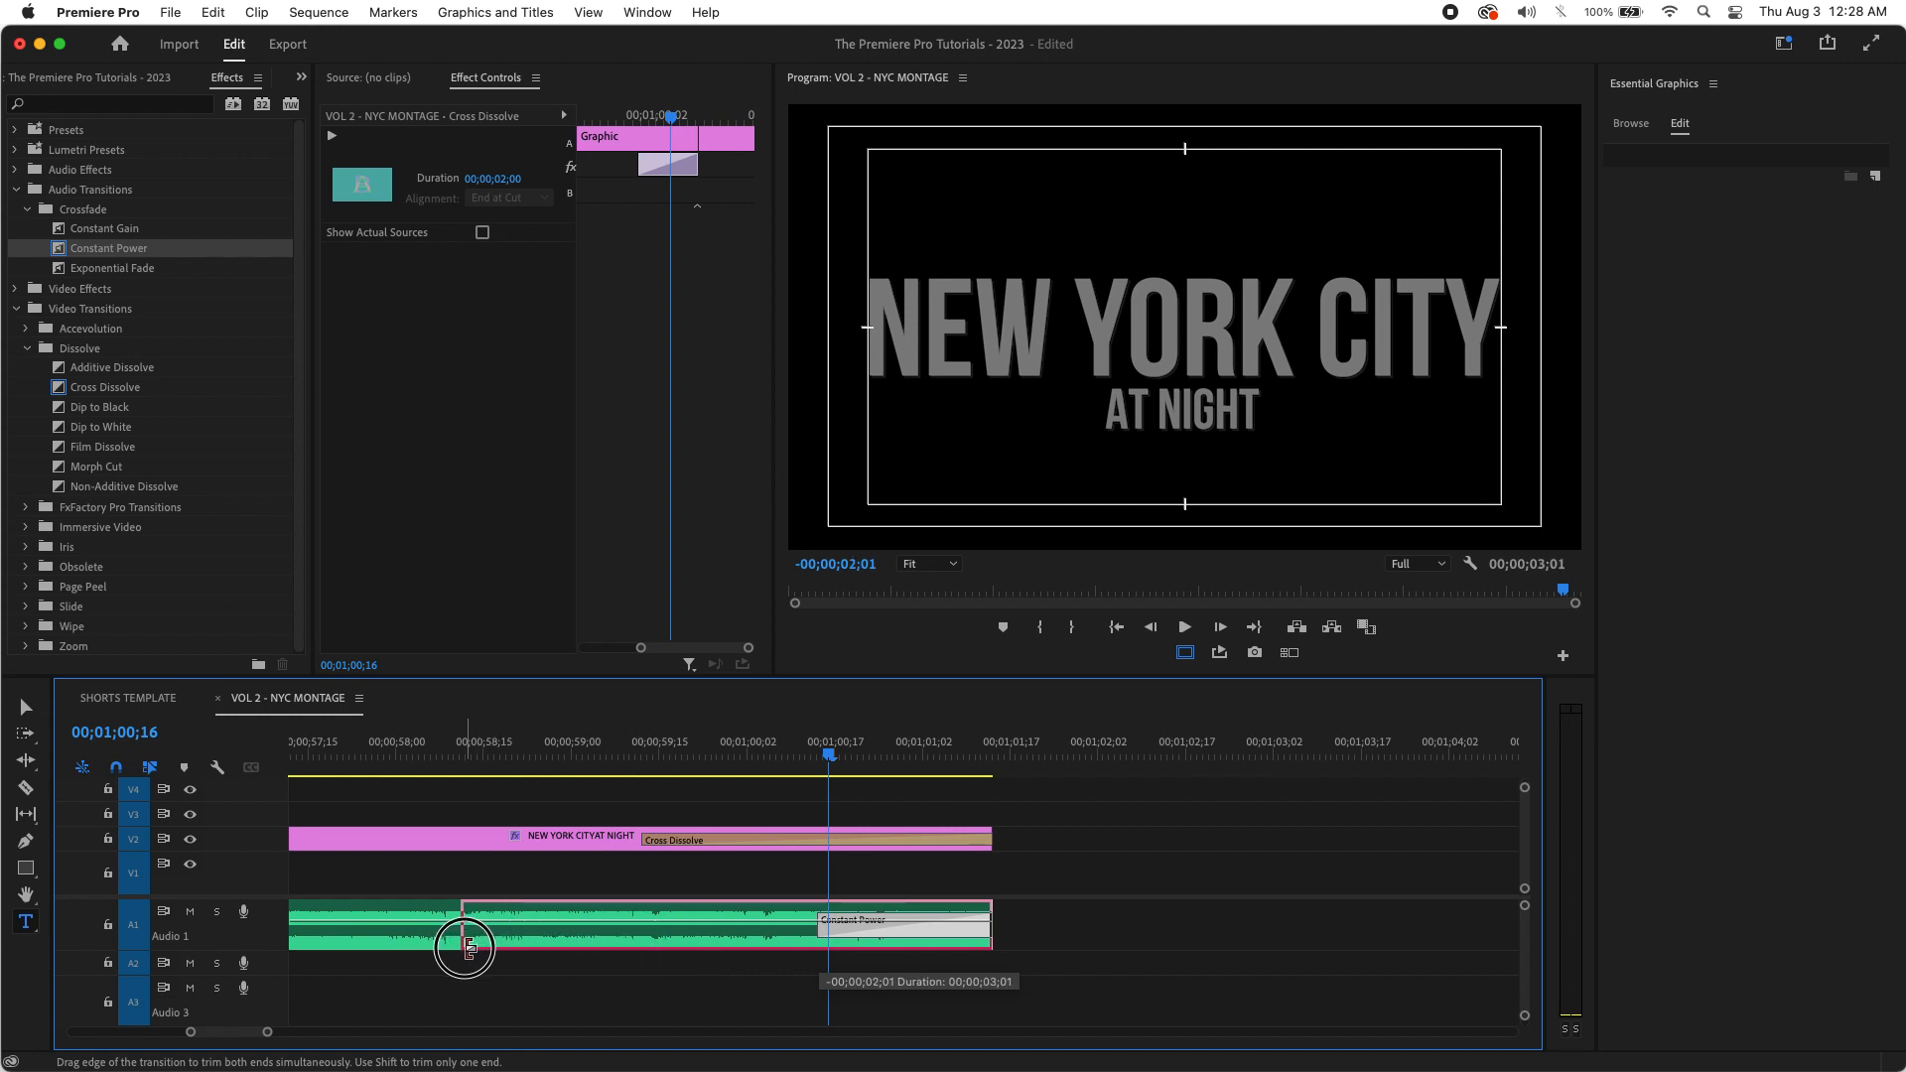
pyautogui.moveTo(474, 948); pyautogui.dragTo(466, 950)
# Step: Play the ending to review the title and music fades, and restart playback from the beginning of the sequence
pyautogui.press('-')
pyautogui.press('-')
pyautogui.press('-')
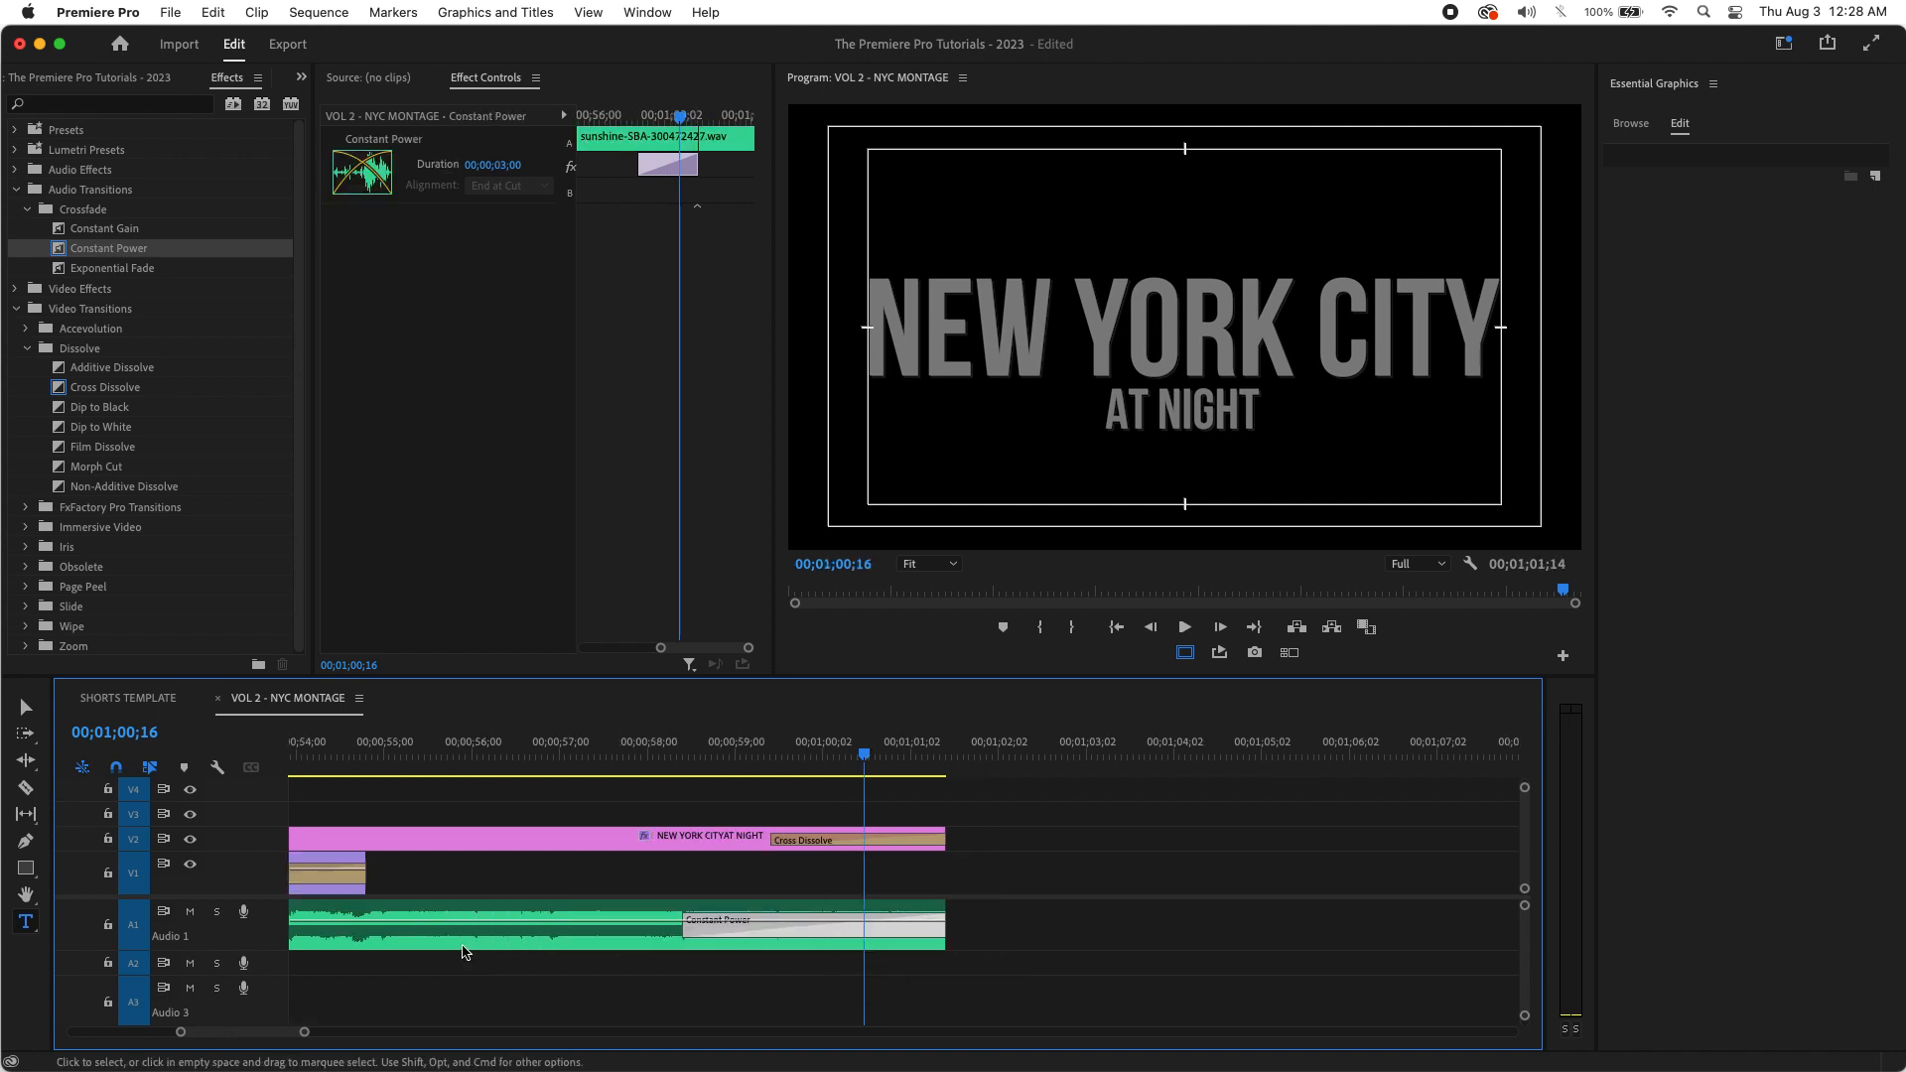
pyautogui.click(546, 741)
pyautogui.press('space')
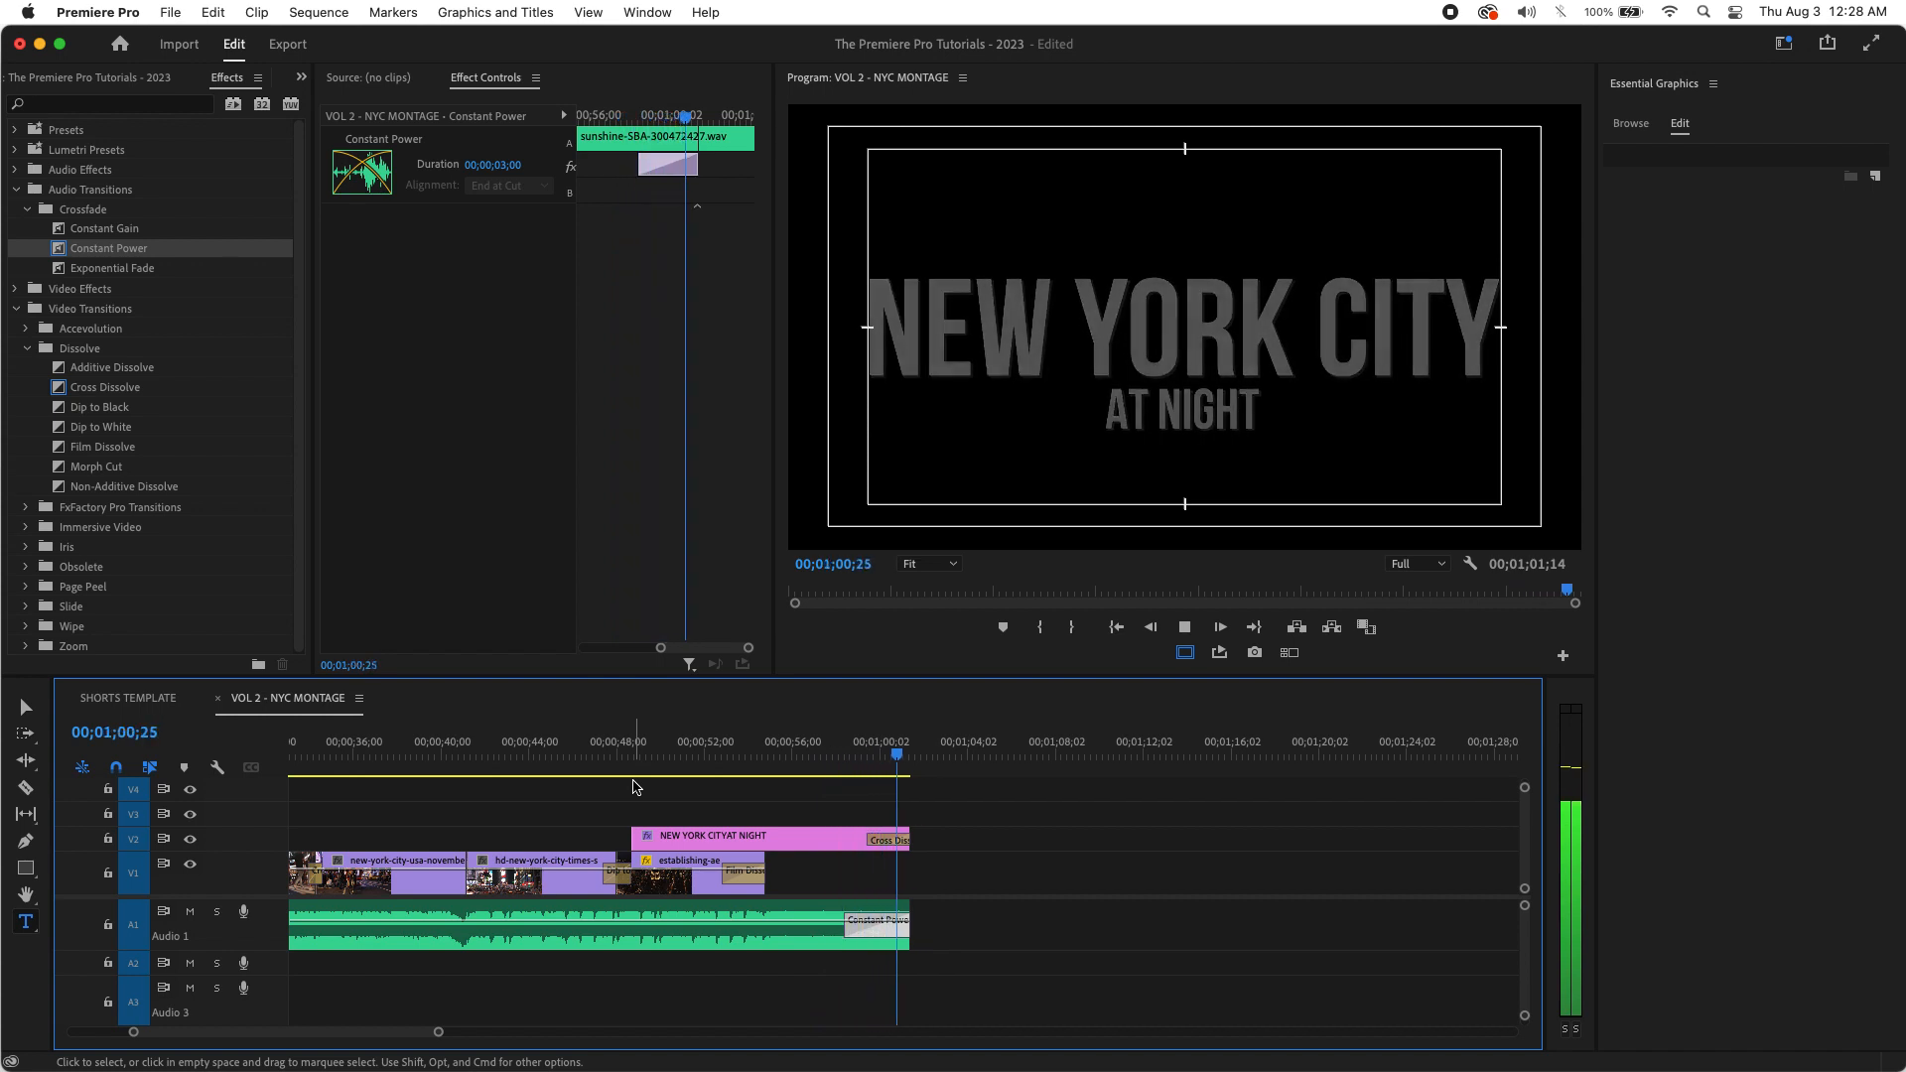
pyautogui.press('Home')
pyautogui.press('\\')
pyautogui.press('space')
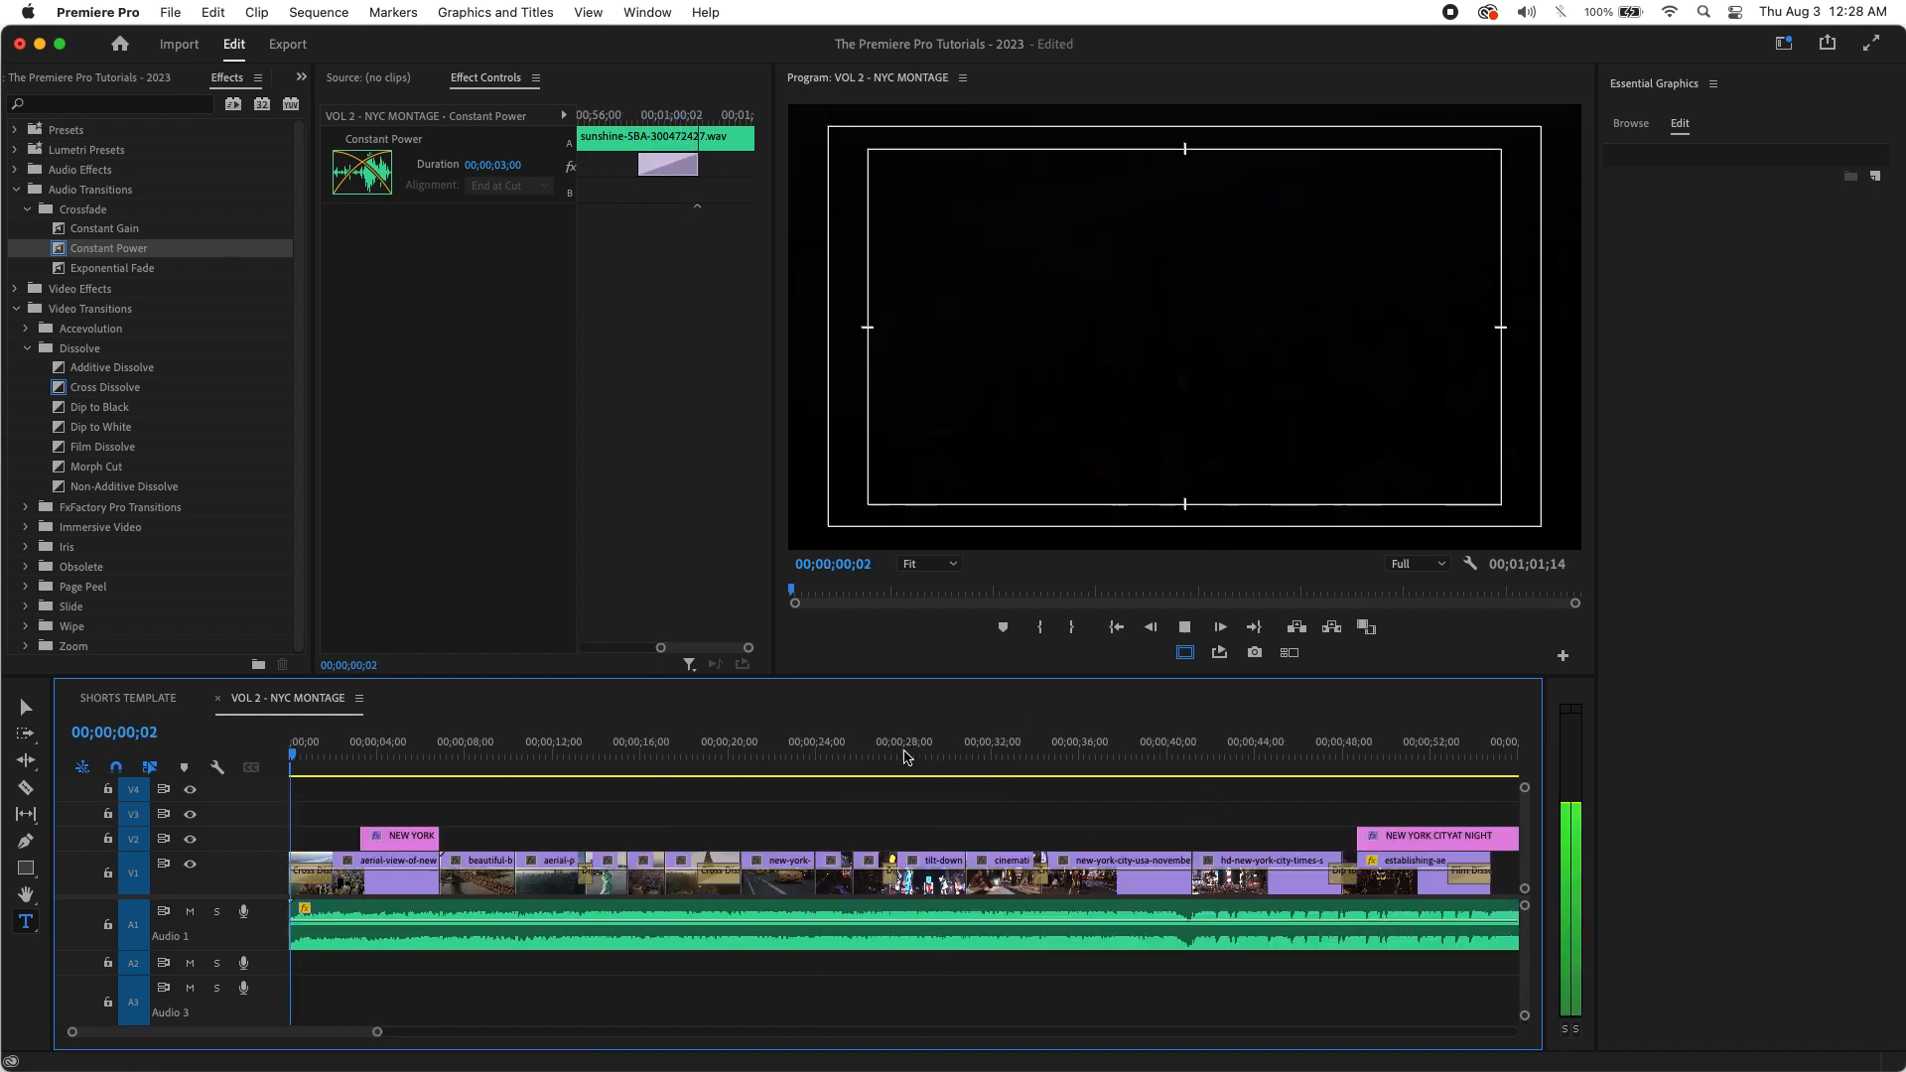
# Step: Replay the ending from the Times Square shot and stop over the closing title at 00;00;58;03
pyautogui.press('-')
pyautogui.moveTo(944, 771); pyautogui.dragTo(803, 782)
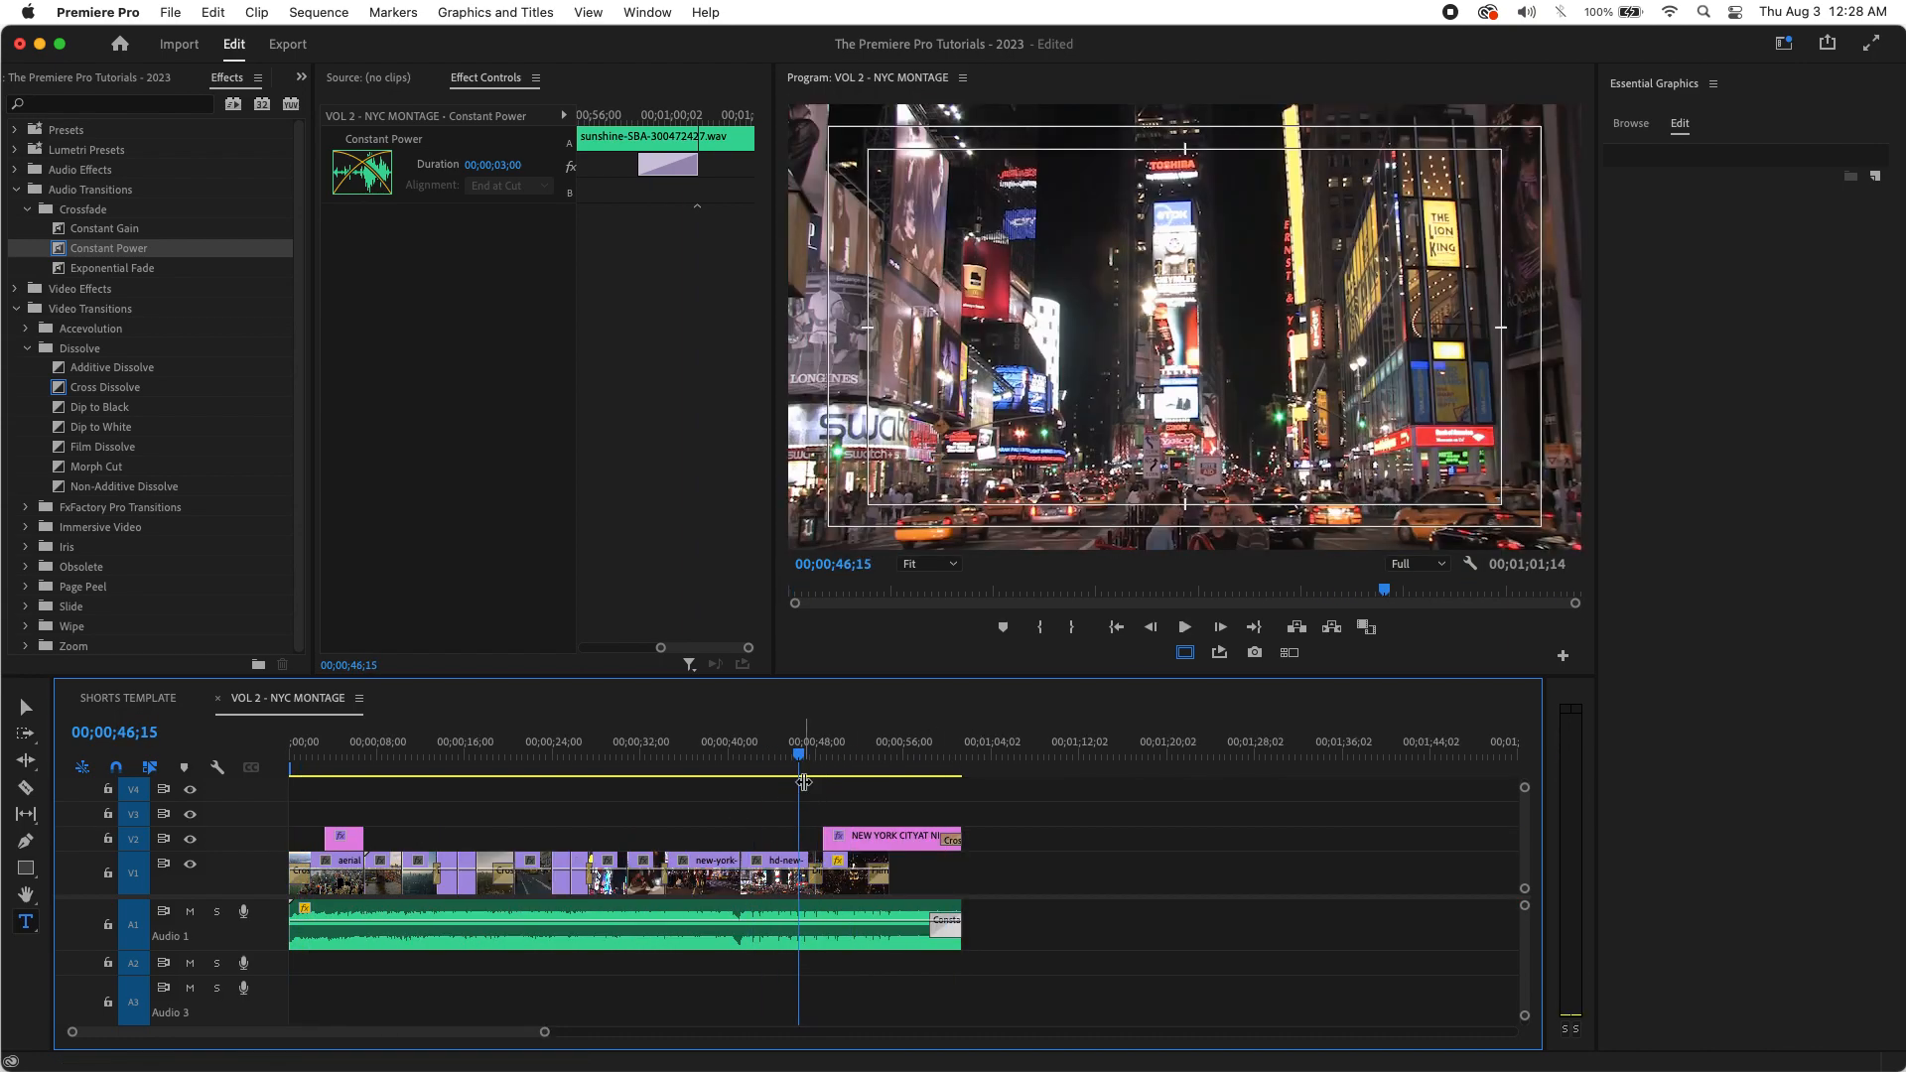
pyautogui.press('space')
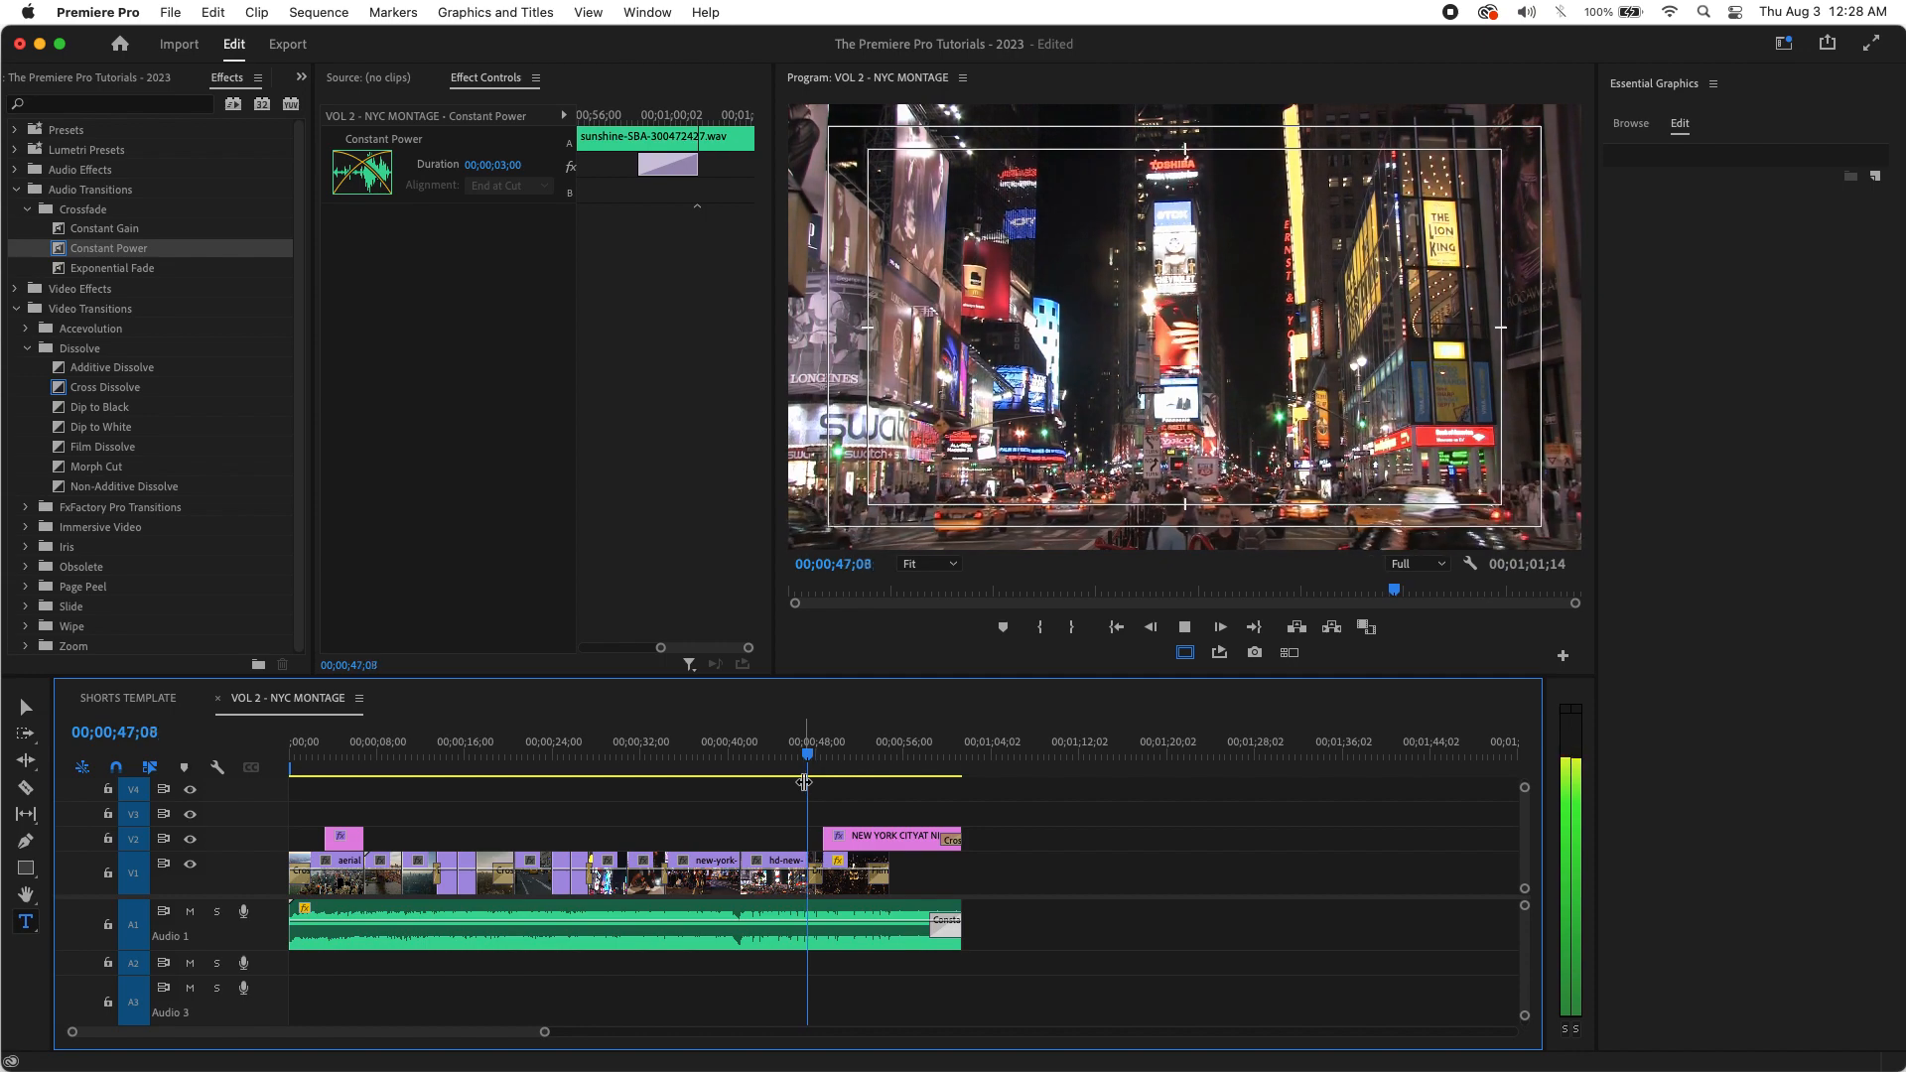
pyautogui.press('=')
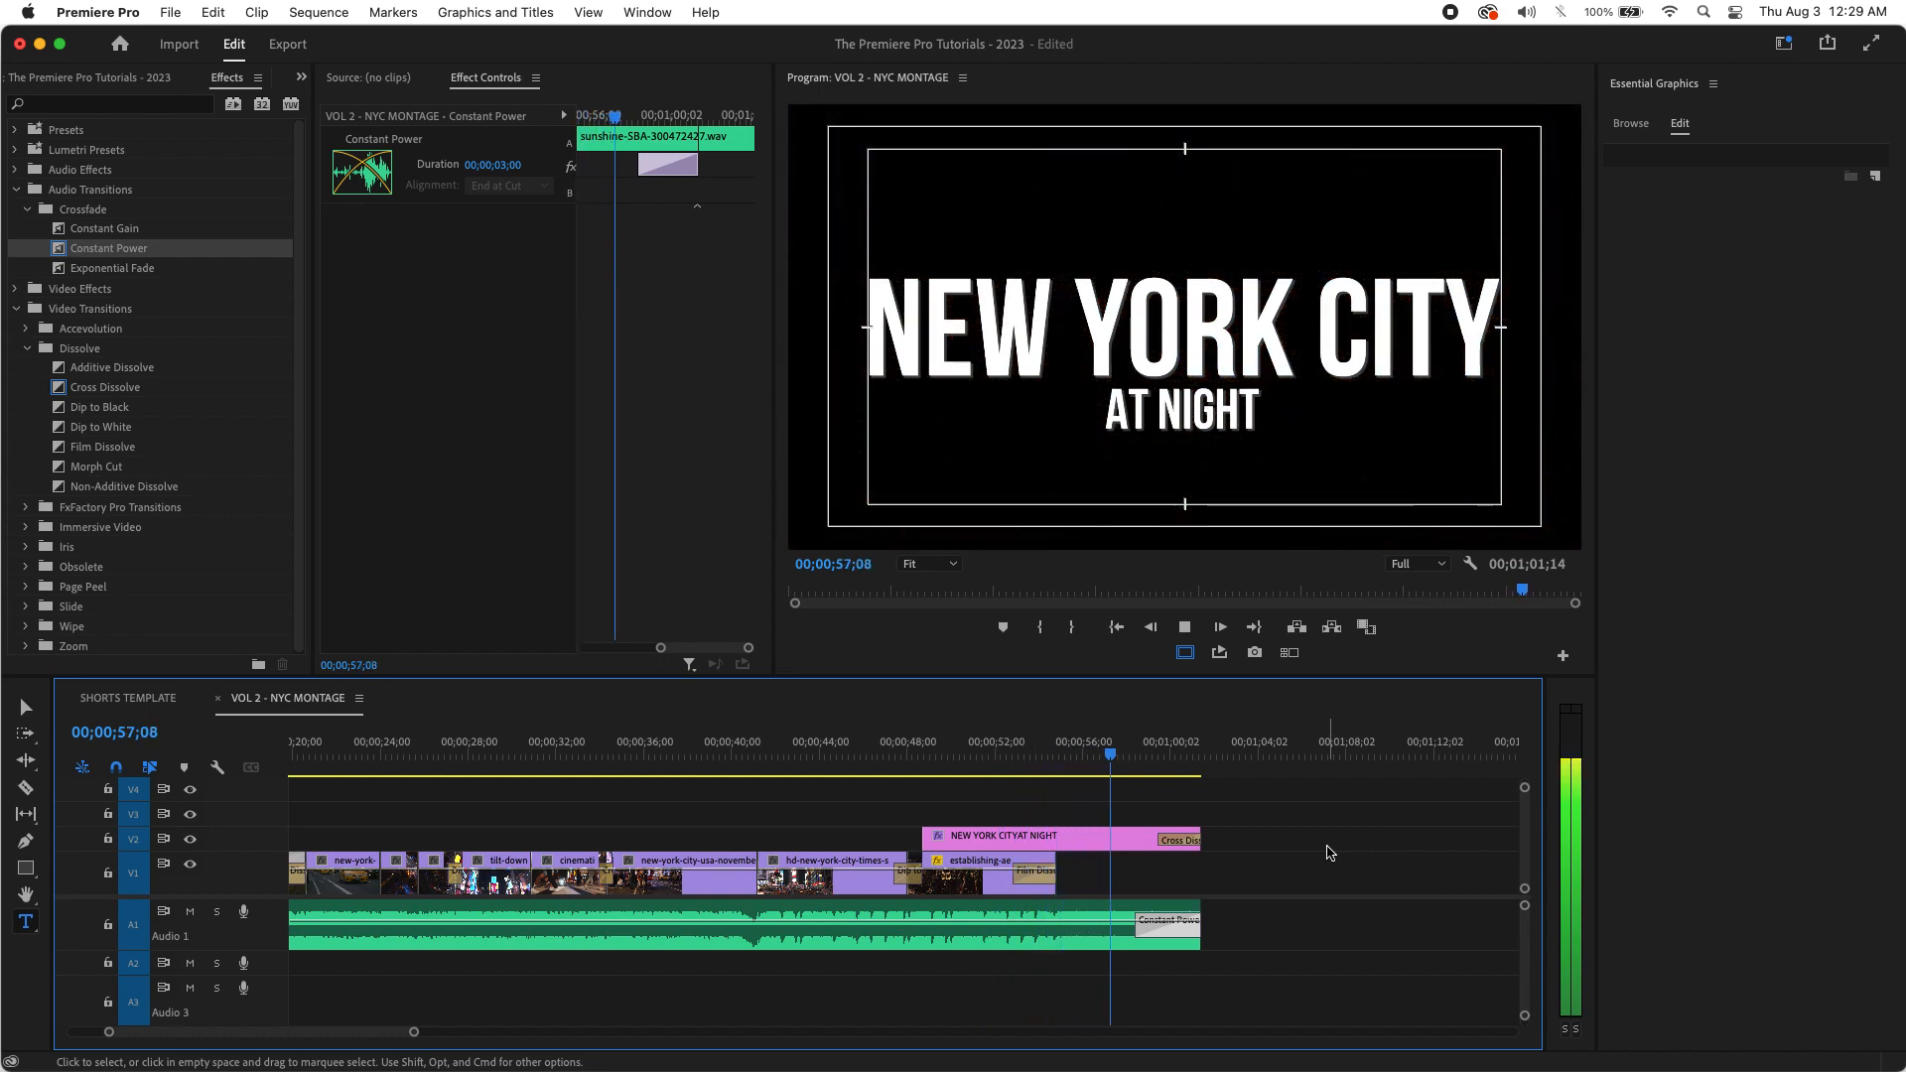
pyautogui.press('space')
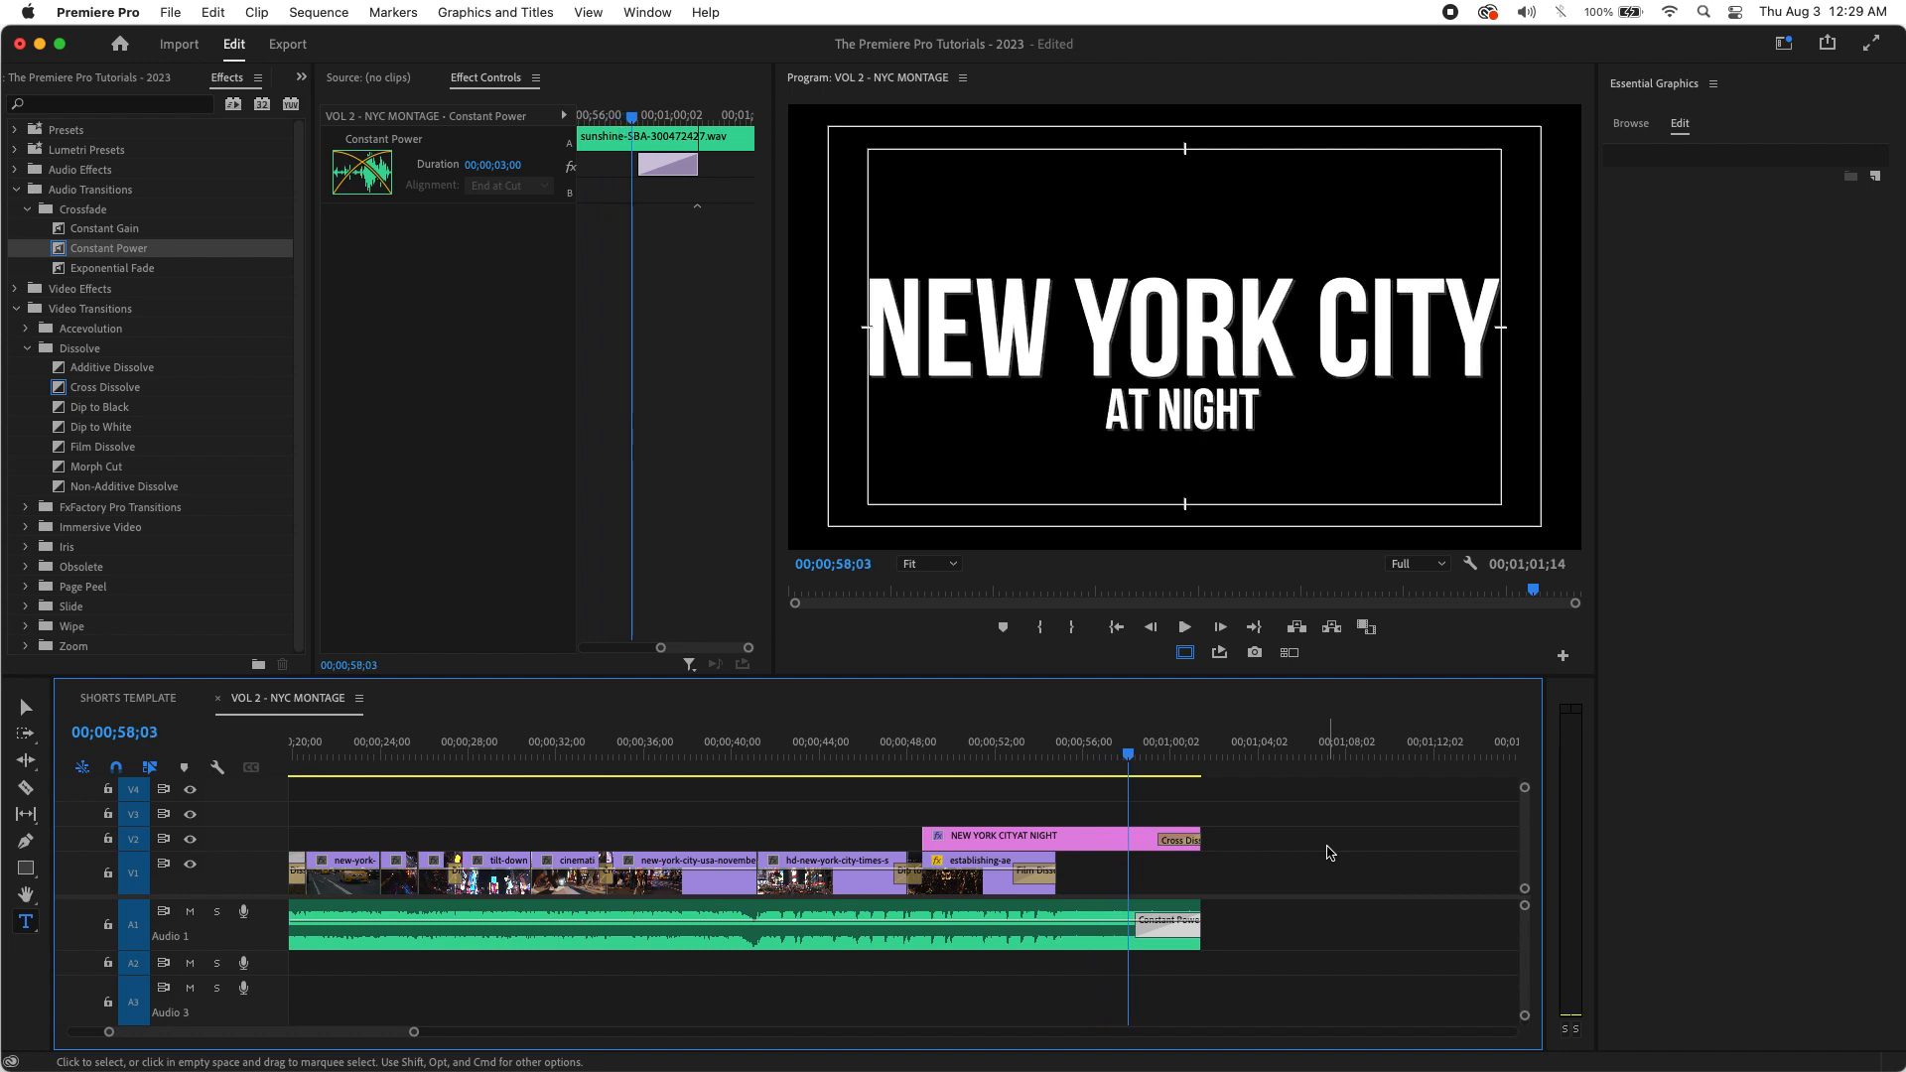
# Step: Trim the ends of the closing title and music to 00;00;58;03 and play the shortened ending
pyautogui.click(1338, 900)
pyautogui.moveTo(1195, 830); pyautogui.dragTo(1129, 911)
pyautogui.press('space')
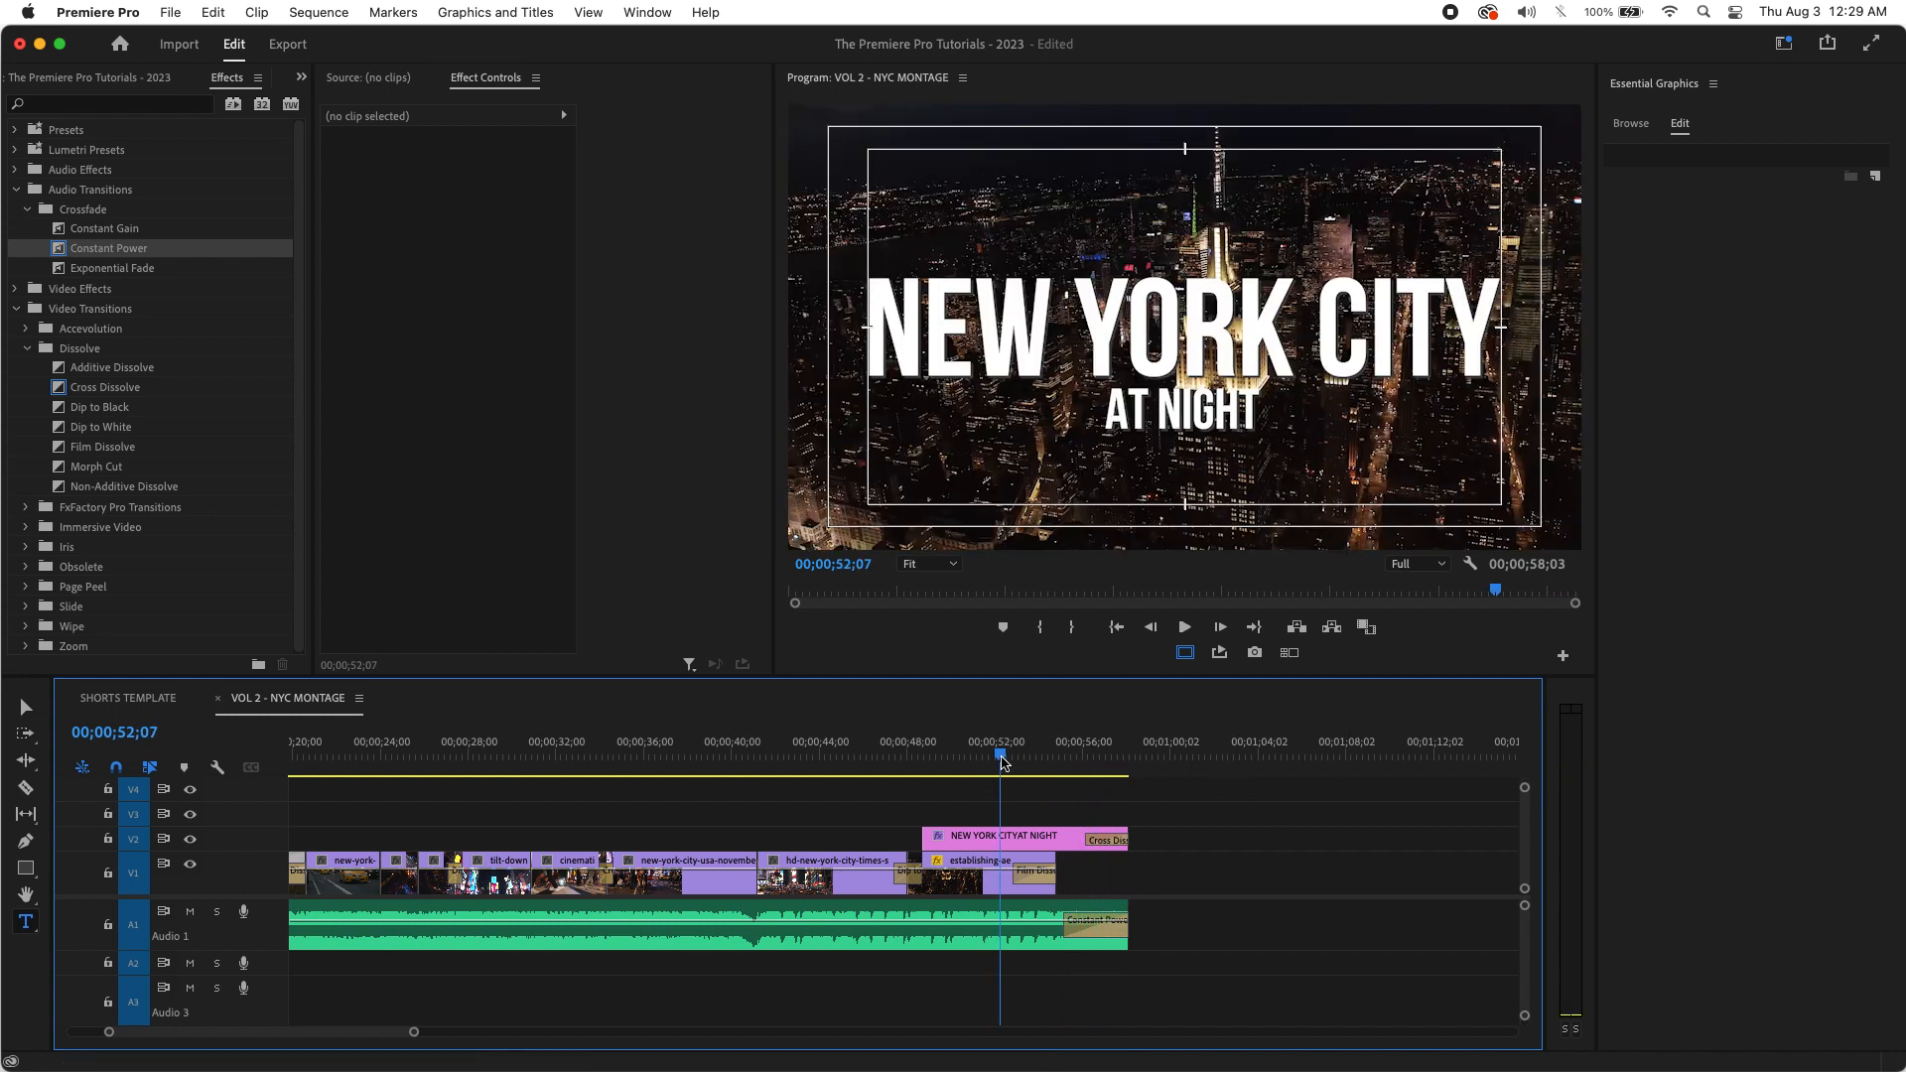
# Step: Shorten the timeline's work area so that it ends just past the end of the montage
pyautogui.press('-')
pyautogui.press('-')
pyautogui.press('-')
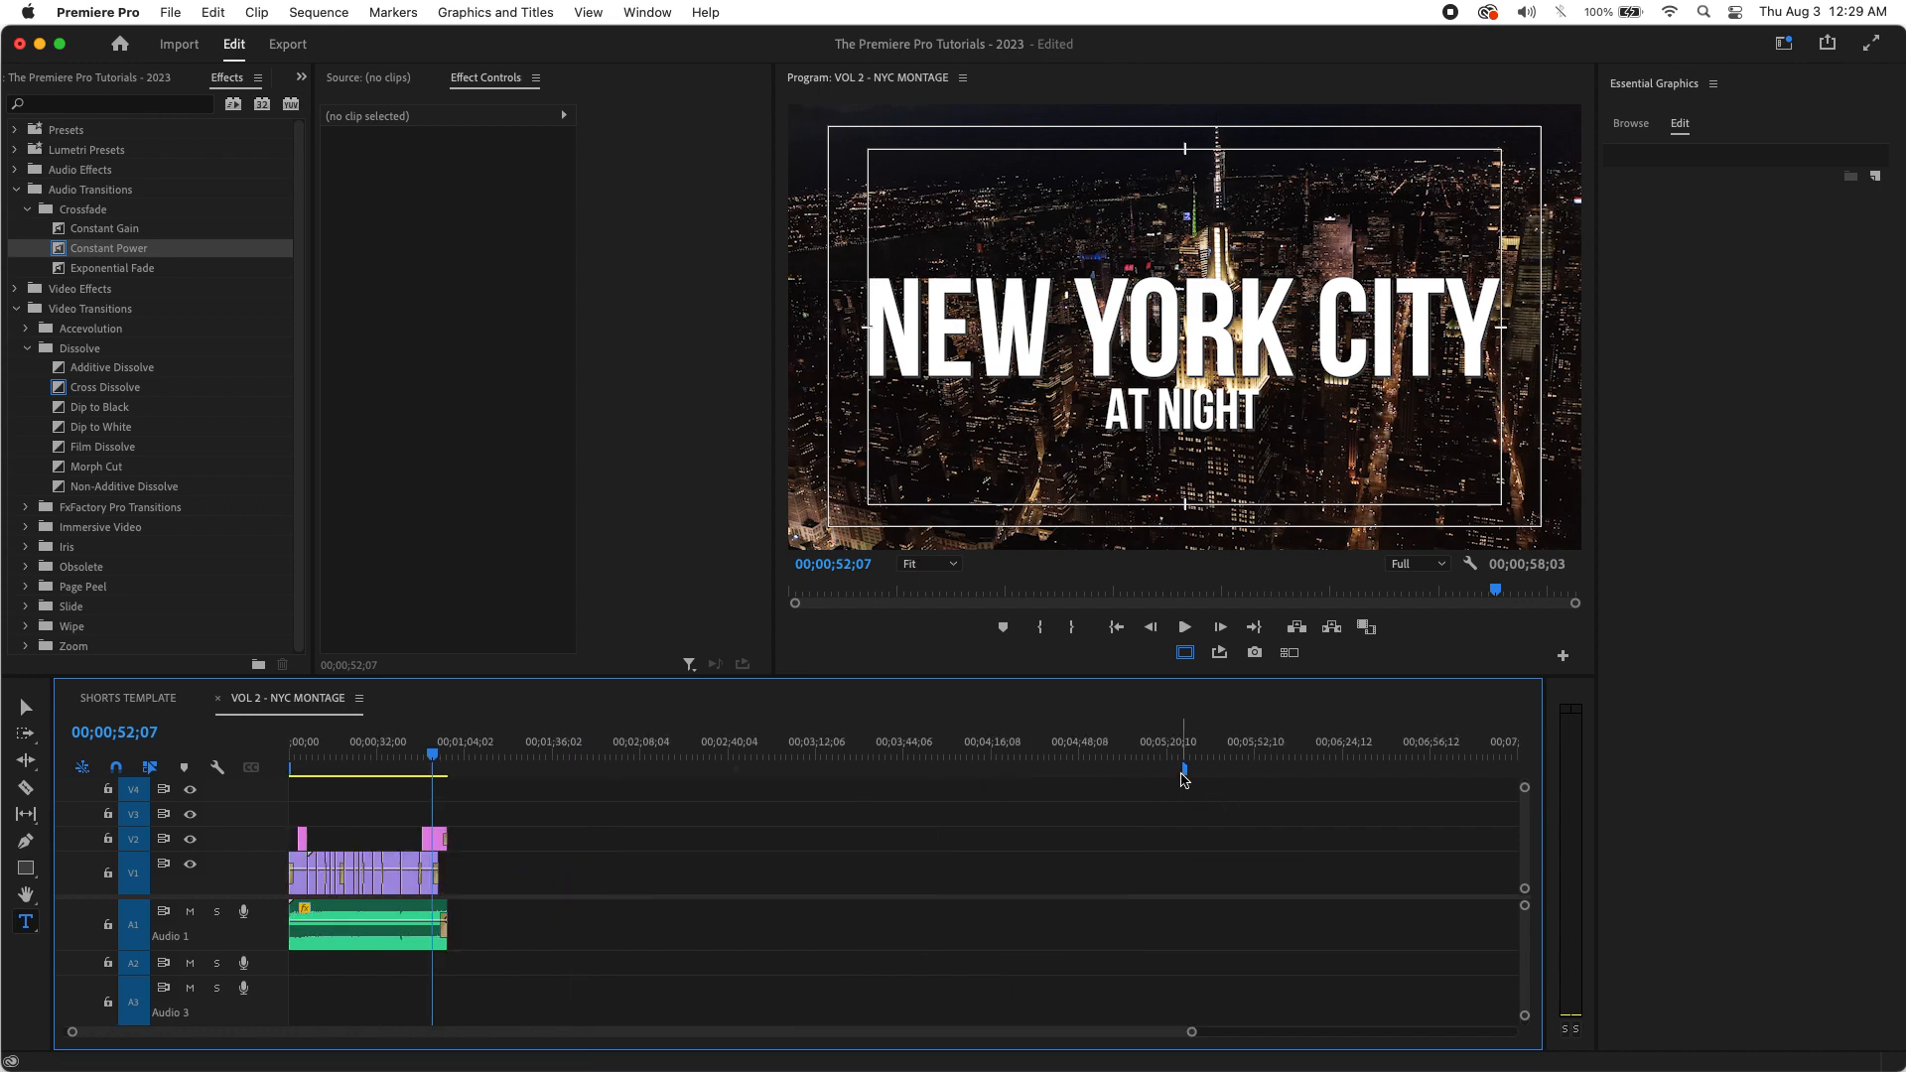
pyautogui.click(975, 804)
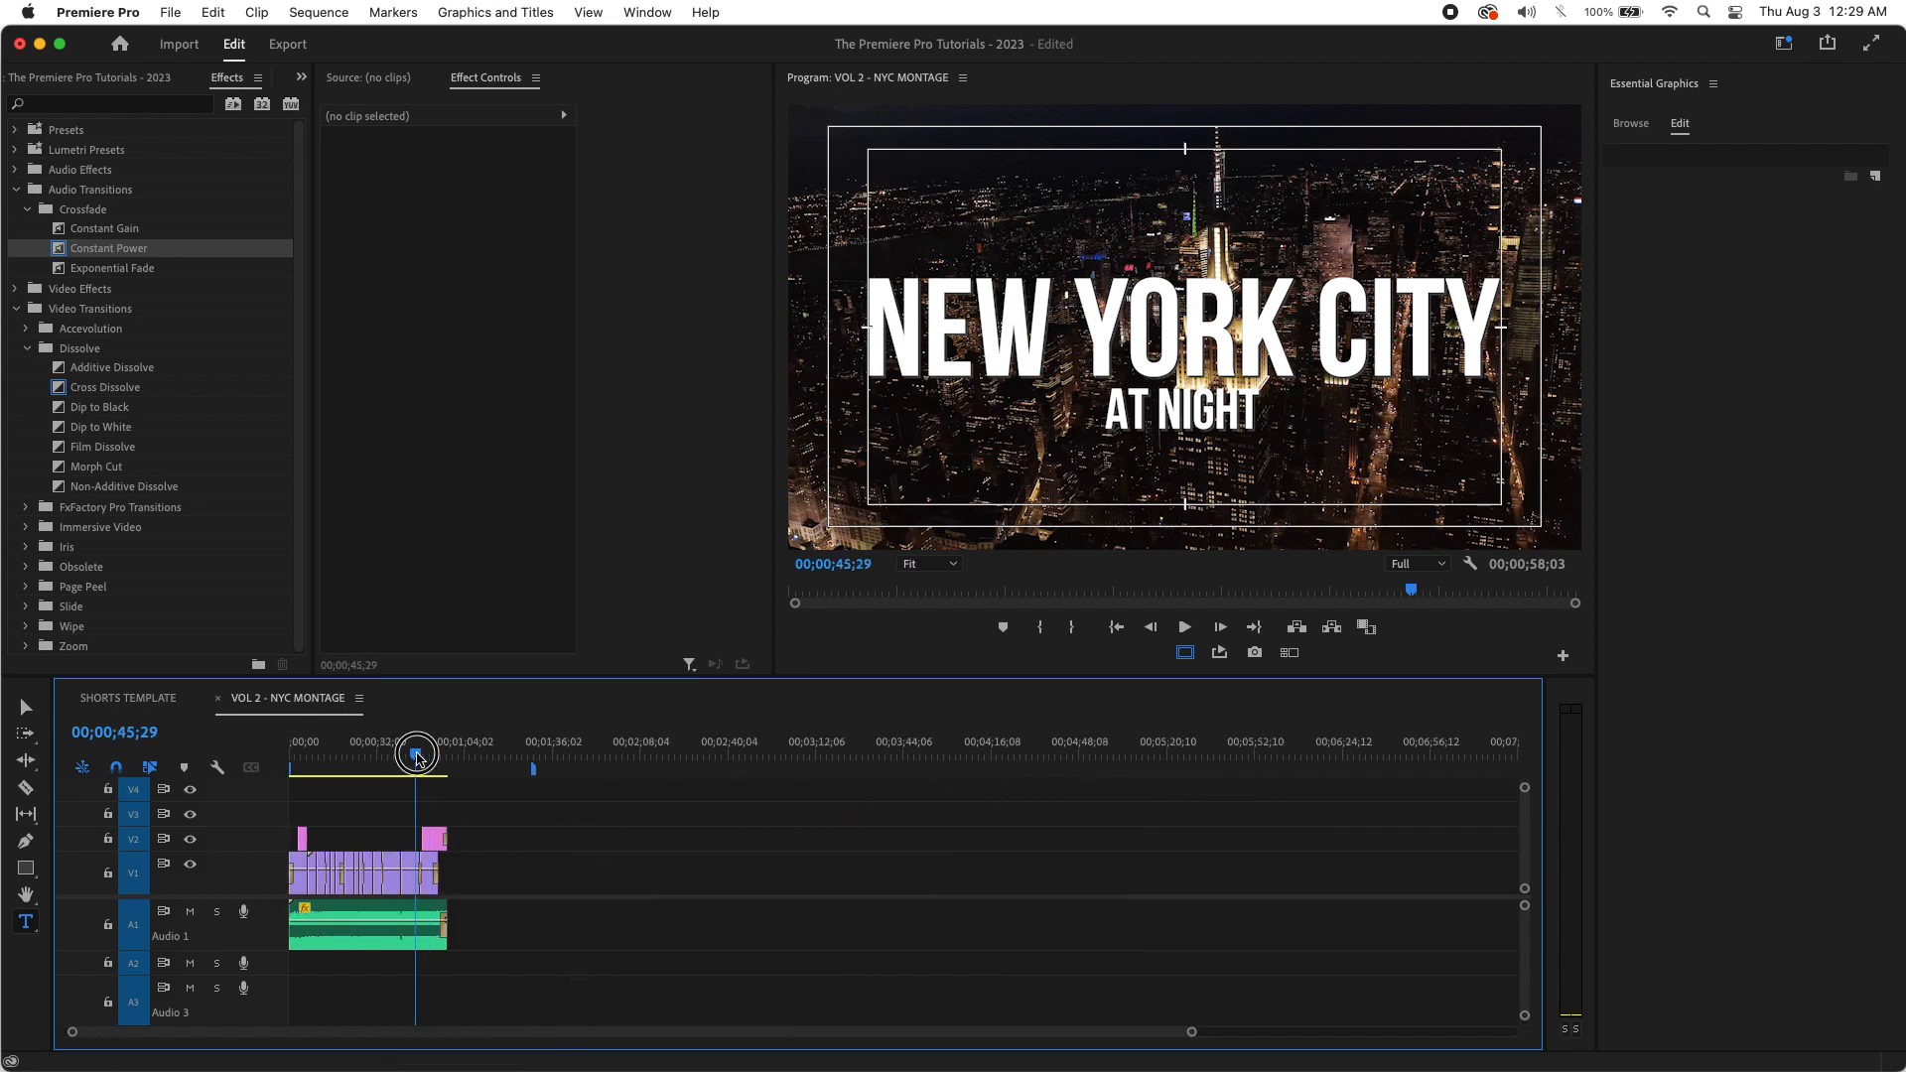
pyautogui.click(417, 746)
pyautogui.press('=')
pyautogui.press('=')
pyautogui.click(1254, 768)
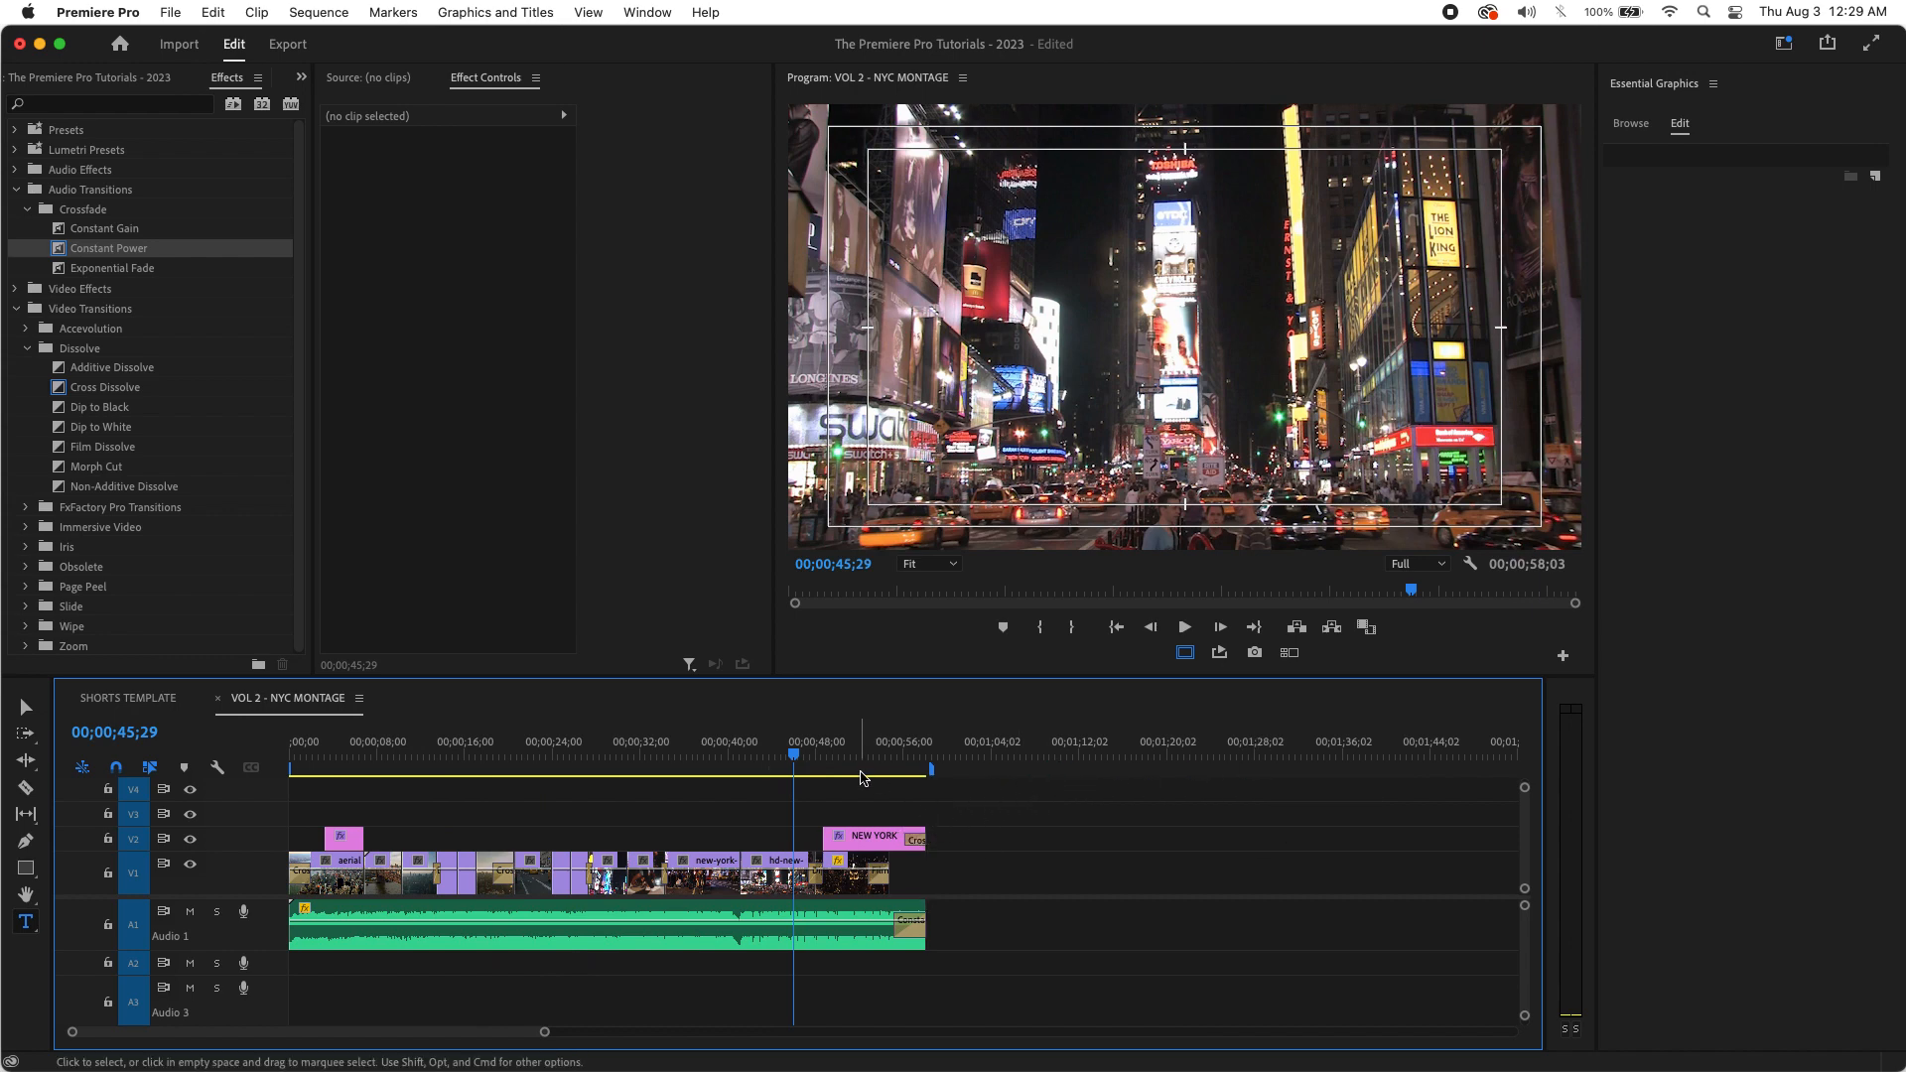
# Step: Hide the safe margins in the program view and play the montage full-screen from the beginning
pyautogui.press('-')
pyautogui.press('Home')
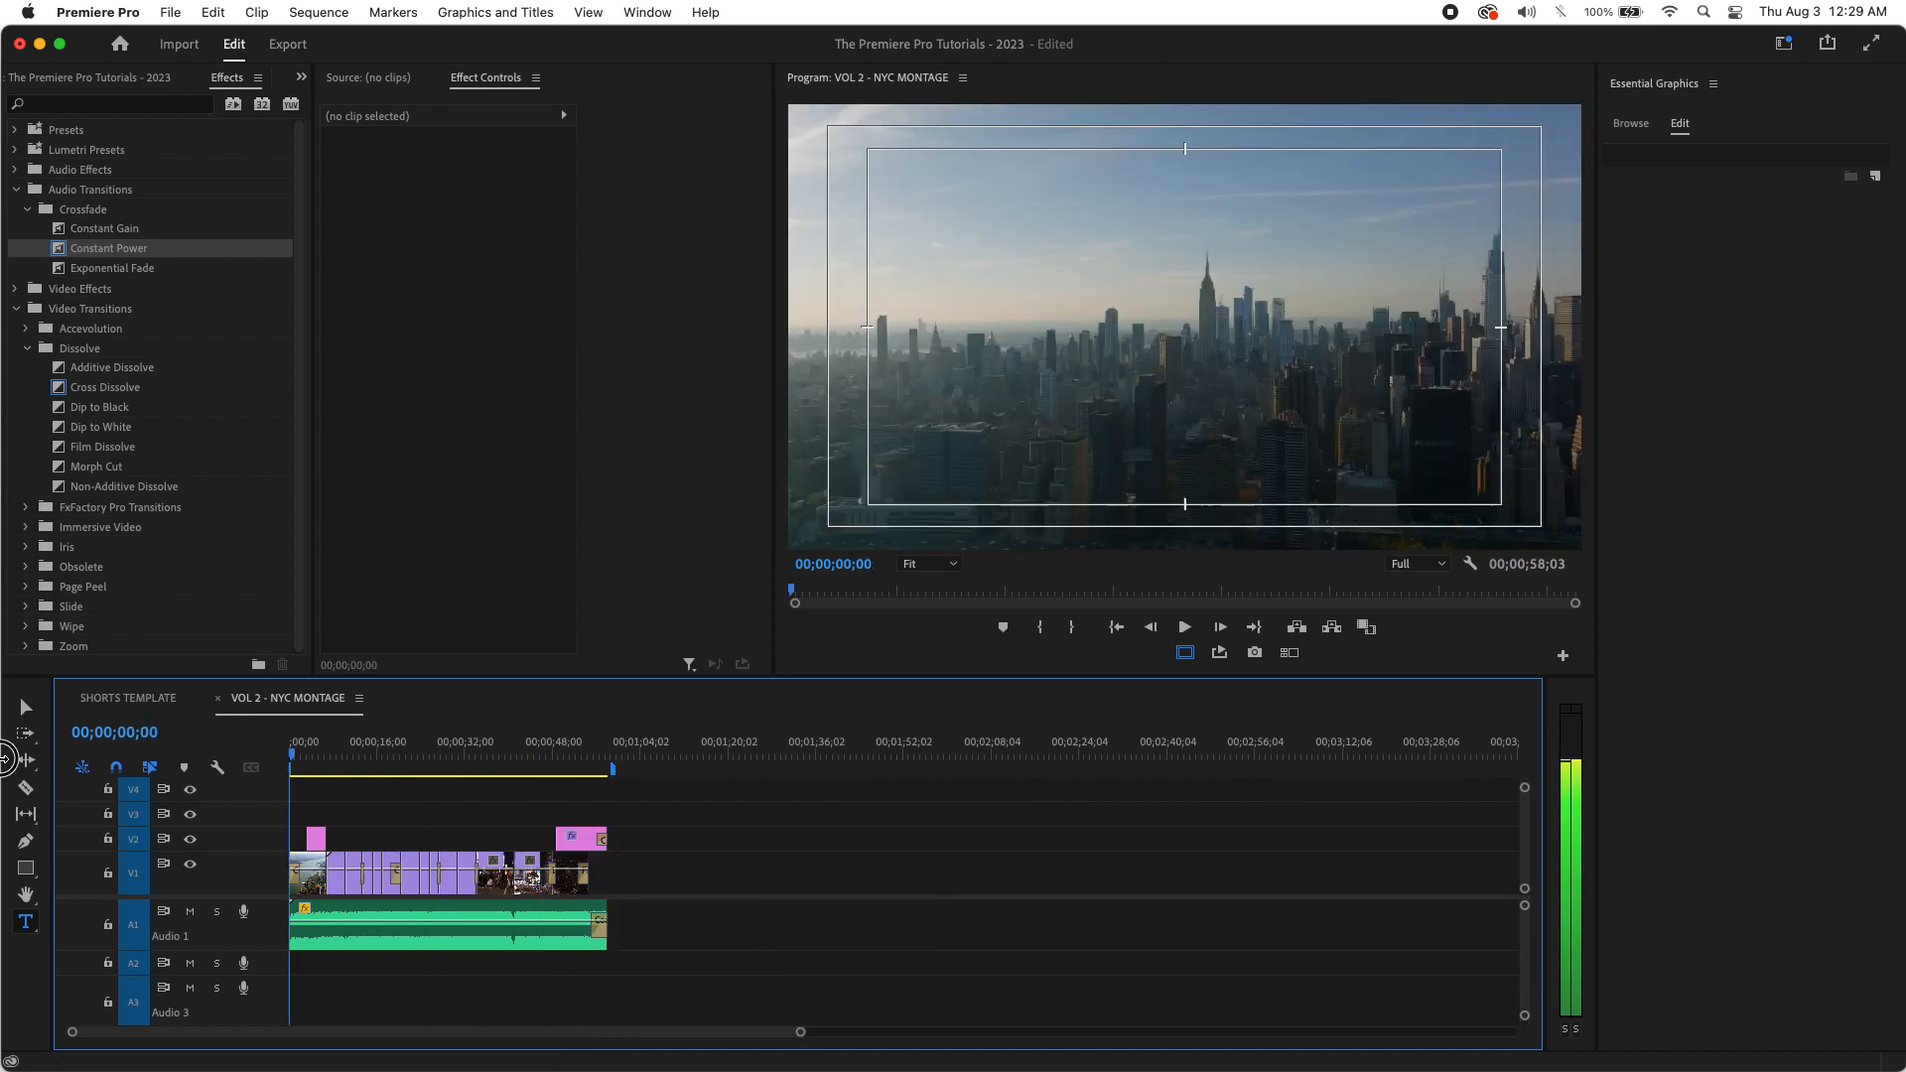
pyautogui.click(1185, 653)
pyautogui.moveTo(490, 756); pyautogui.dragTo(45, 759)
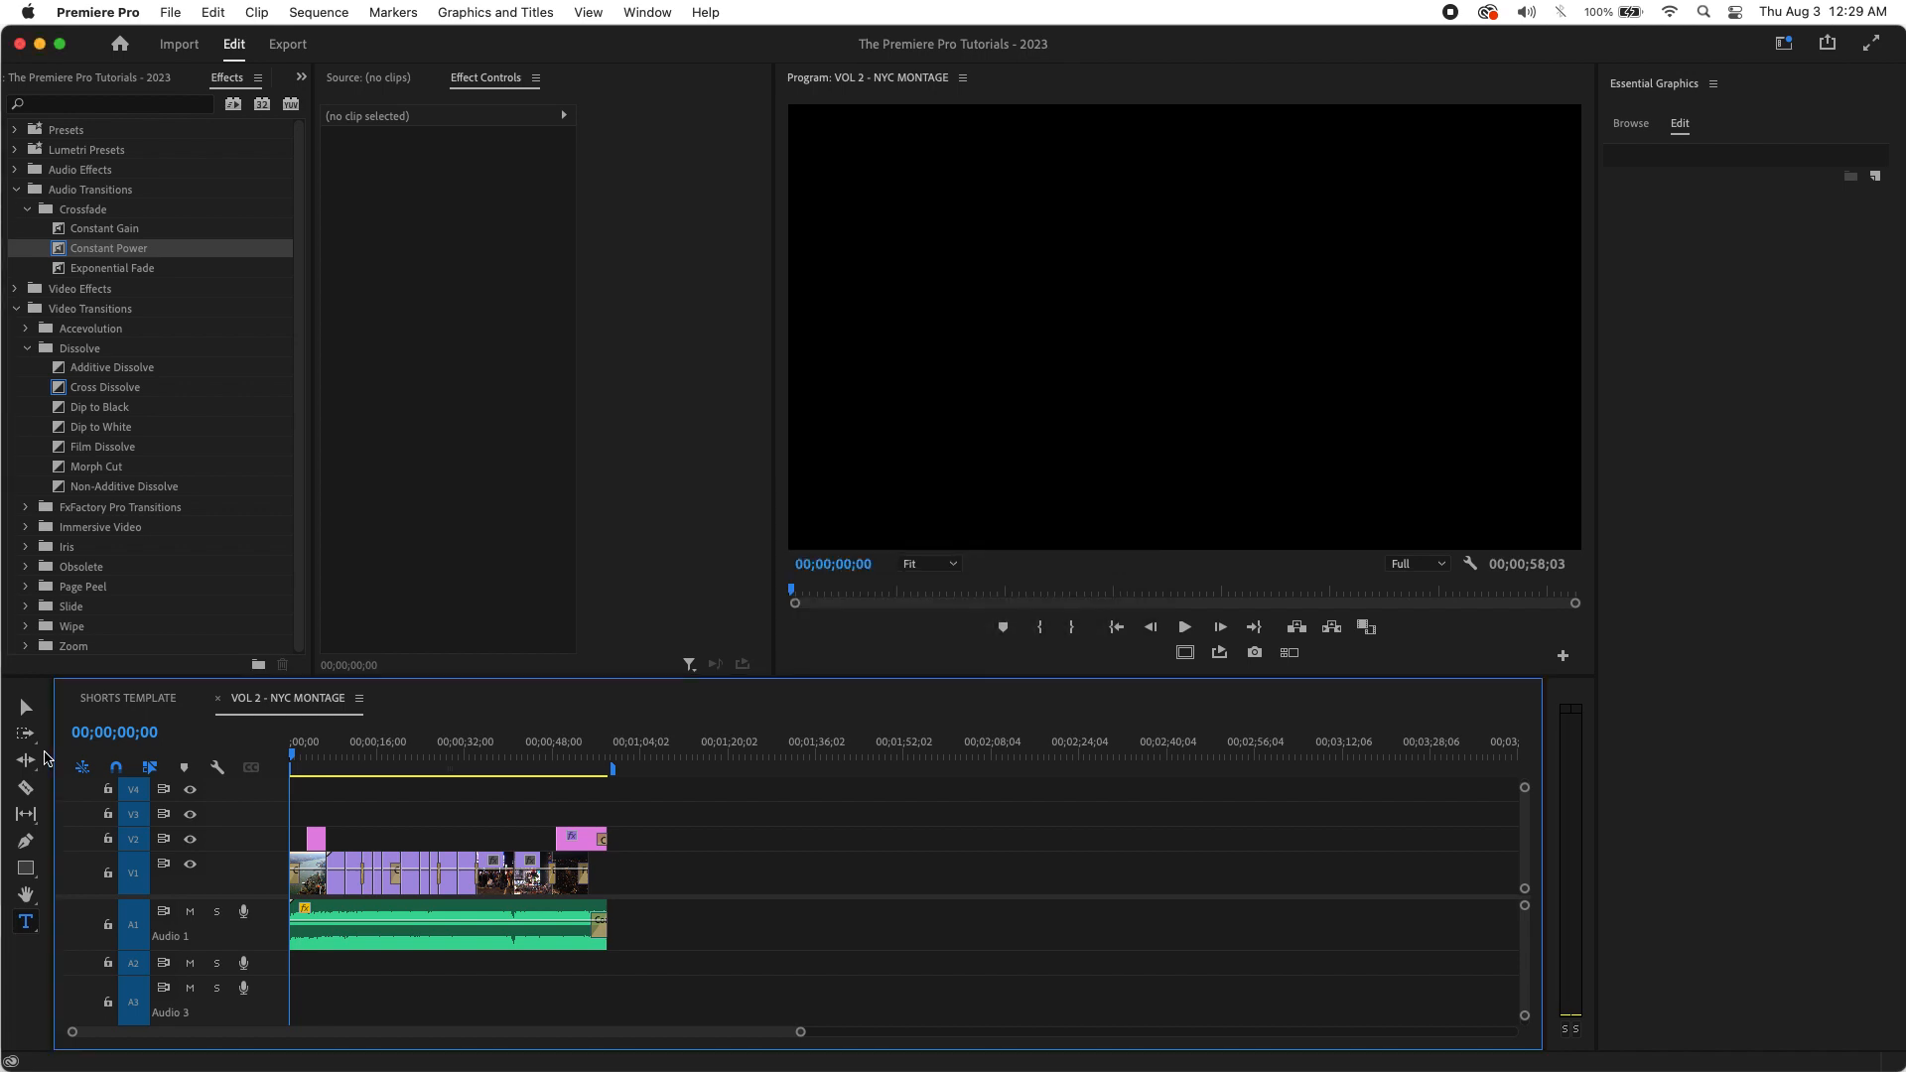
pyautogui.press('space')
pyautogui.hotkey('ctrl', '`')
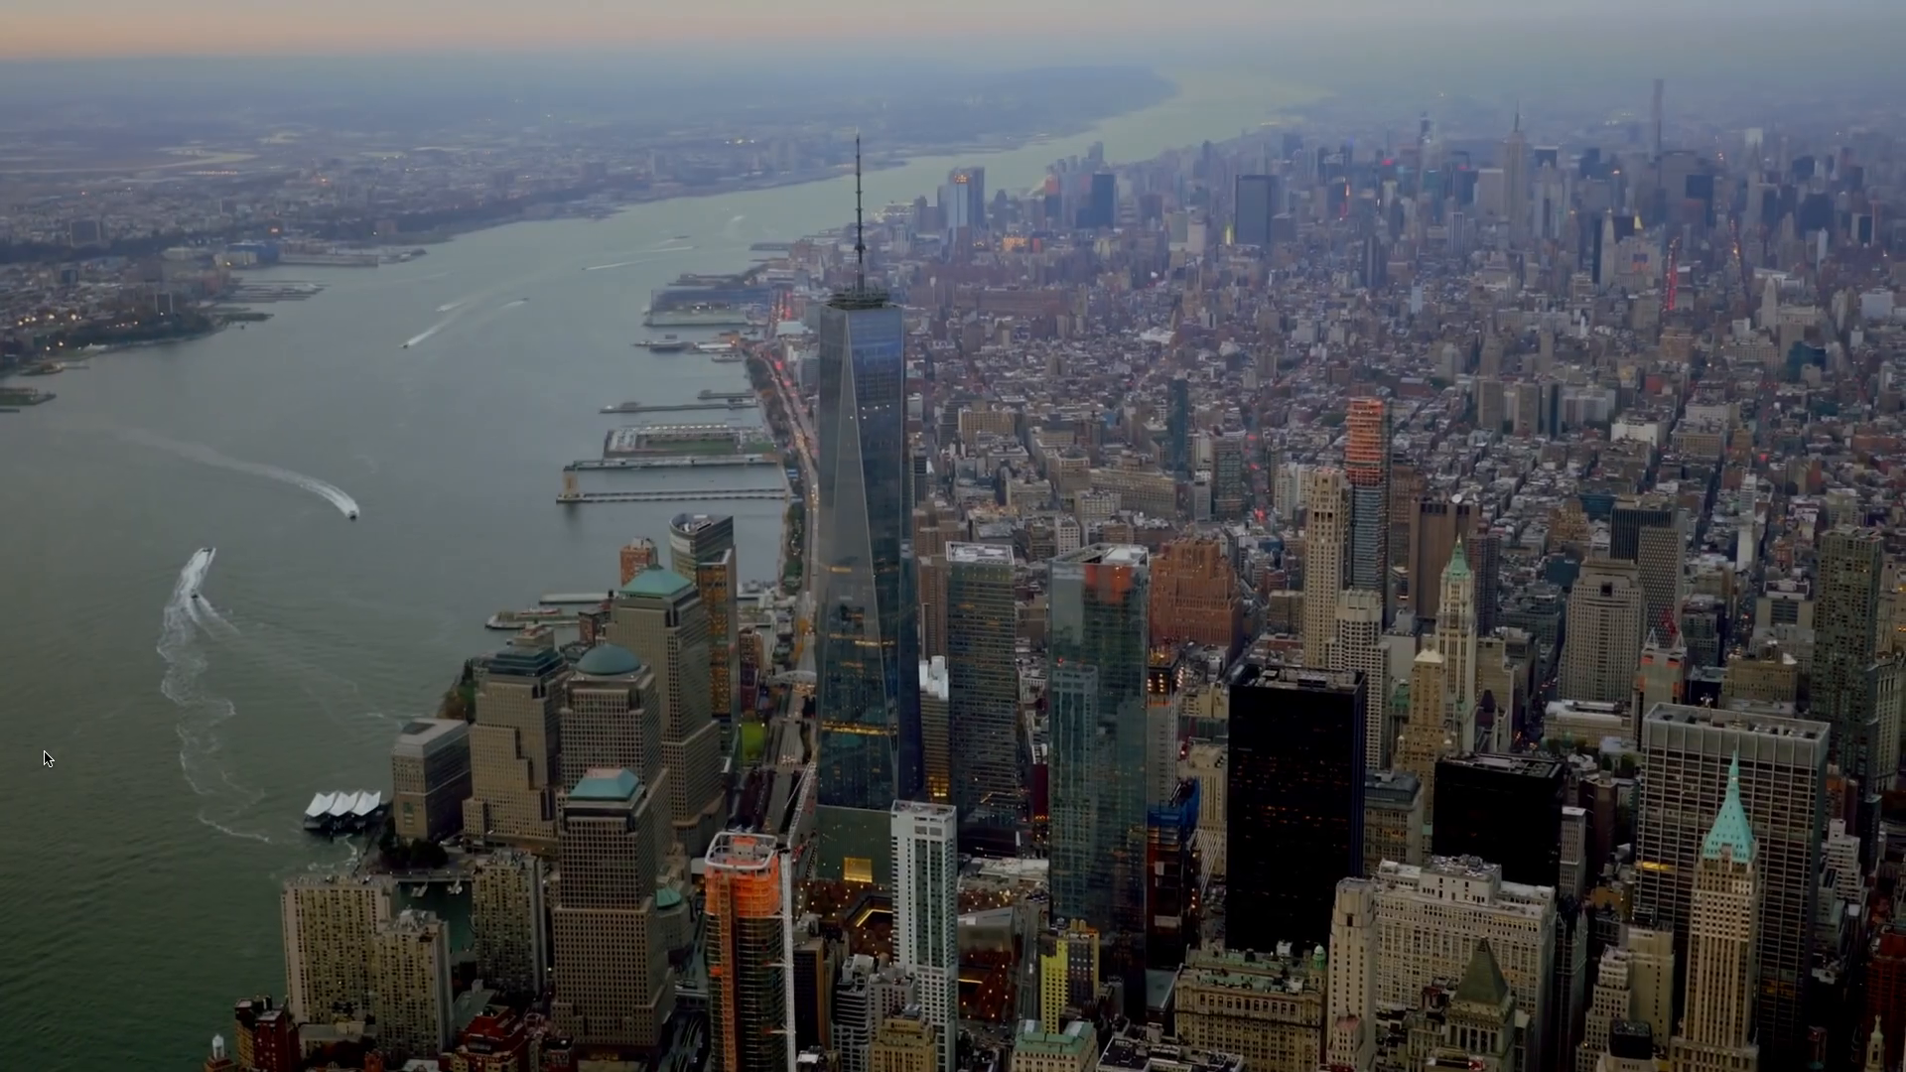